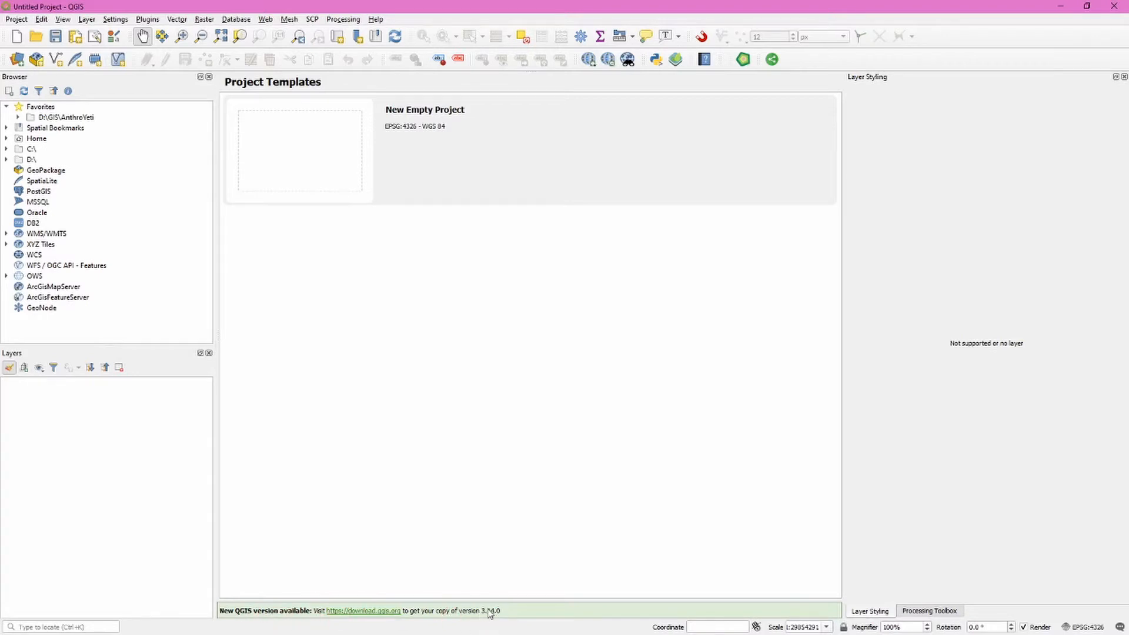
Search the plugin manager for "georef" and check that the Georeferencer GDAL plugin is enabled.
{"action": "left_click", "coordinate": [156, 21]}
{"action": "left_click", "coordinate": [164, 33]}
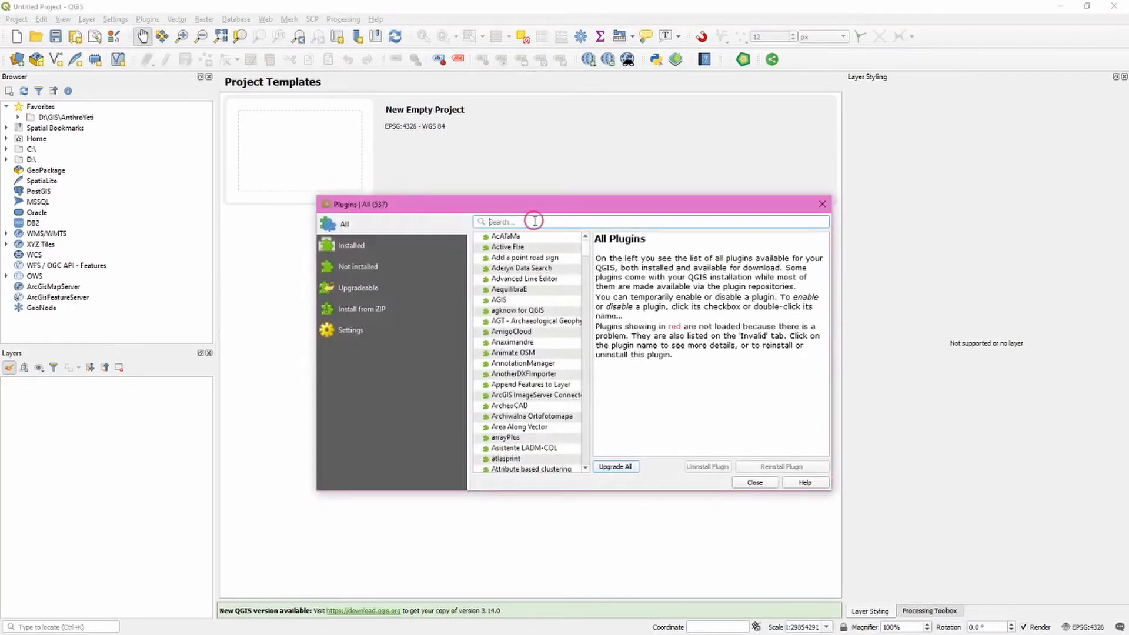
{"action": "type", "text": "geor"}
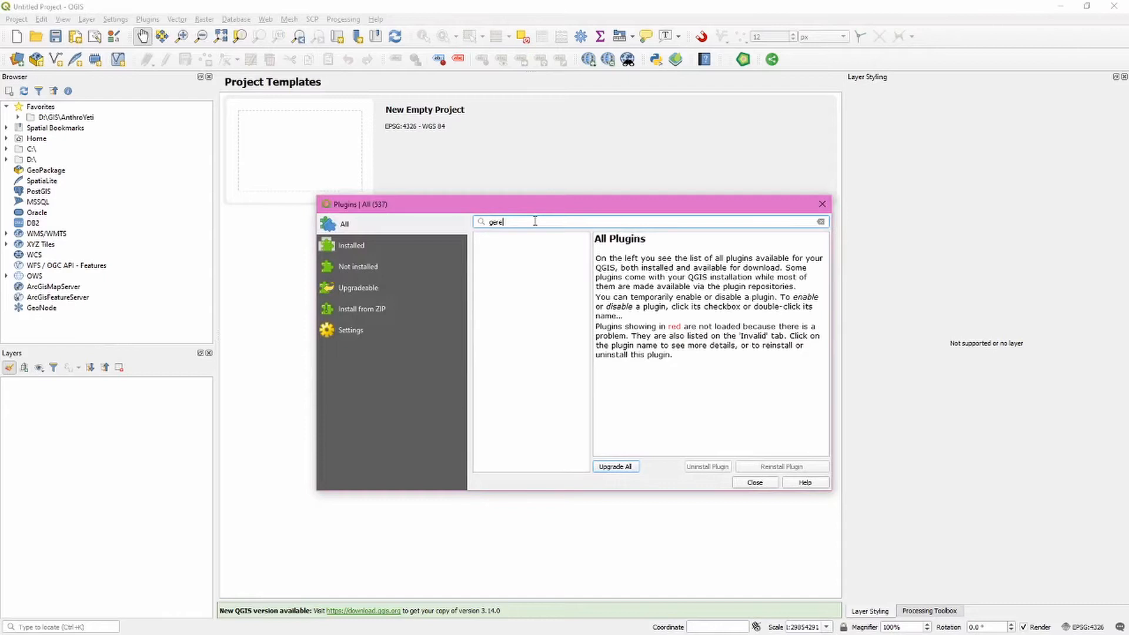
{"action": "type", "text": "ef"}
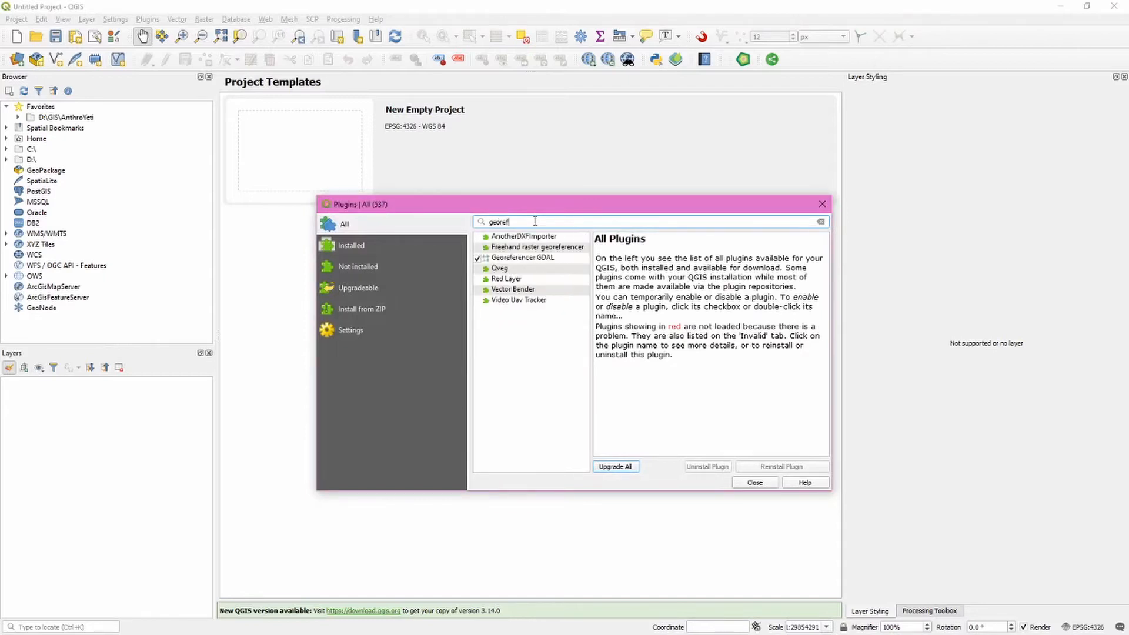
{"action": "left_click", "coordinate": [564, 260]}
{"action": "left_click", "coordinate": [707, 476]}
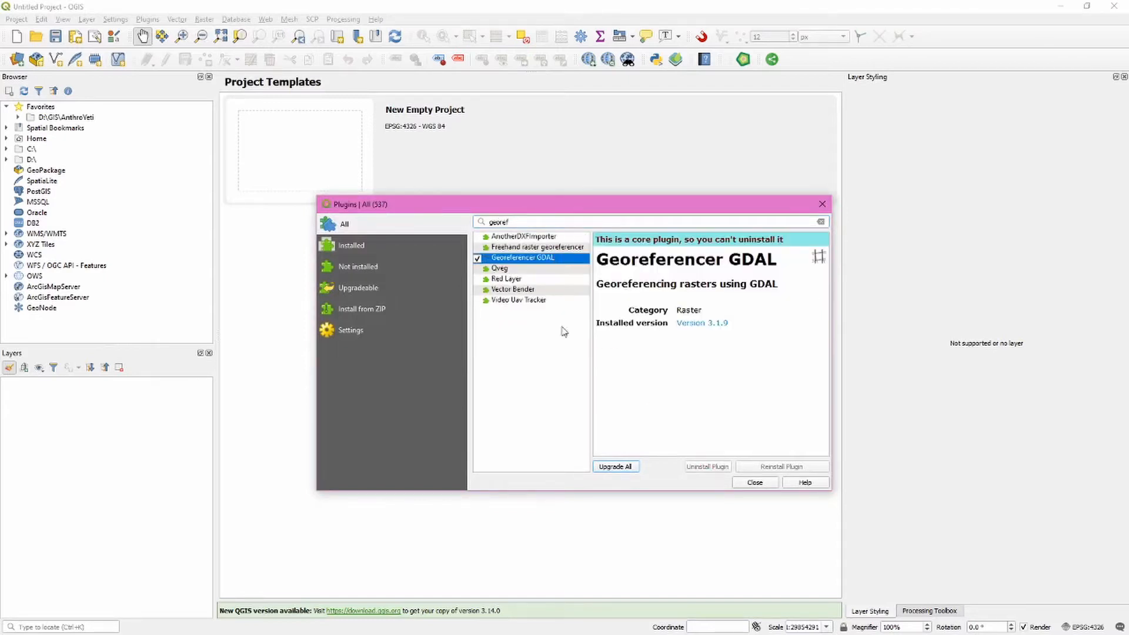
{"action": "left_click", "coordinate": [753, 484]}
{"action": "left_click", "coordinate": [469, 568]}
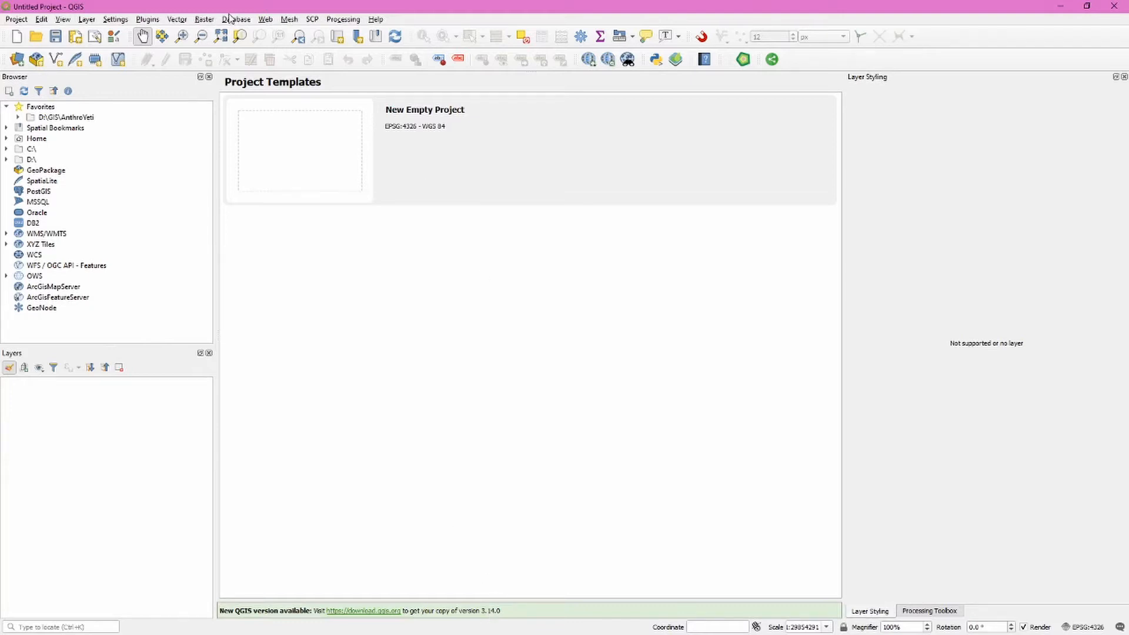
Open the Georeferencer and move its window up so the whole GCP table fits on screen.
{"action": "left_click", "coordinate": [205, 20]}
{"action": "left_click", "coordinate": [234, 59]}
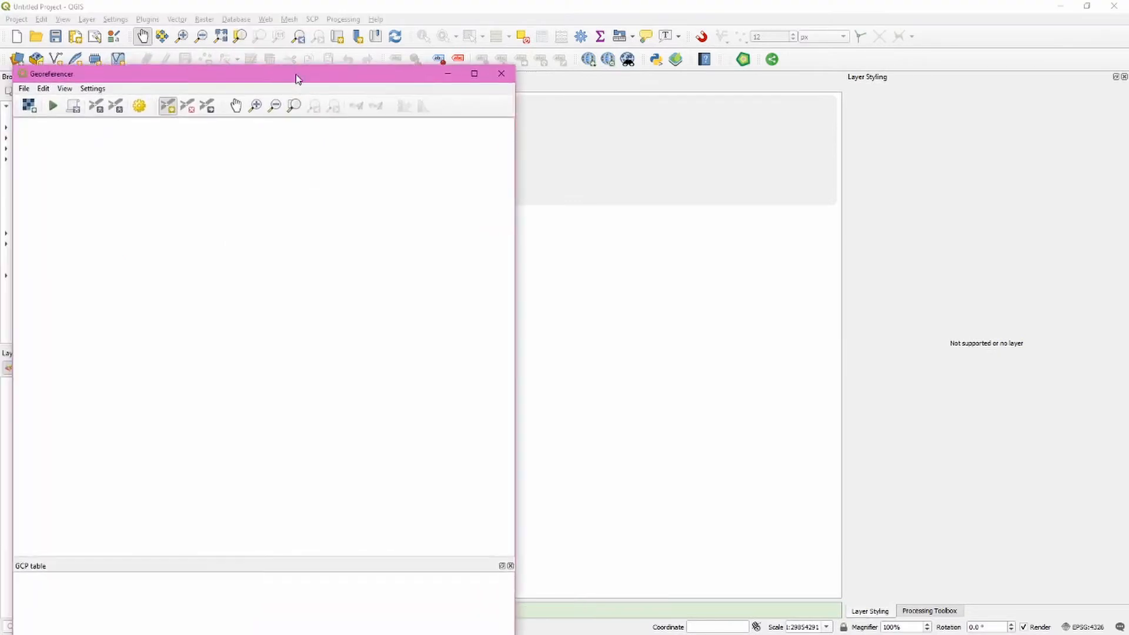
{"action": "left_click_drag", "start_coordinate": [291, 4], "coordinate": [293, 3]}
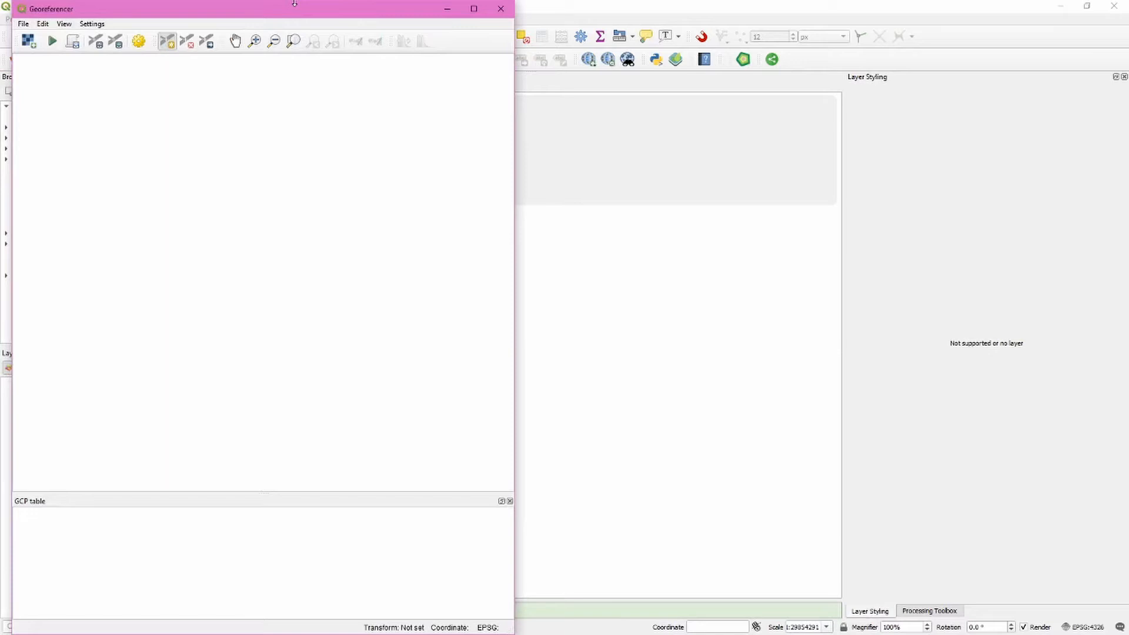
Load the raster service-gmd-gmd403-g4032-g4032d-ct011387.jp2 from the Raster/Davy_Crockett folder into the Georeferencer.
{"action": "left_click", "coordinate": [29, 42]}
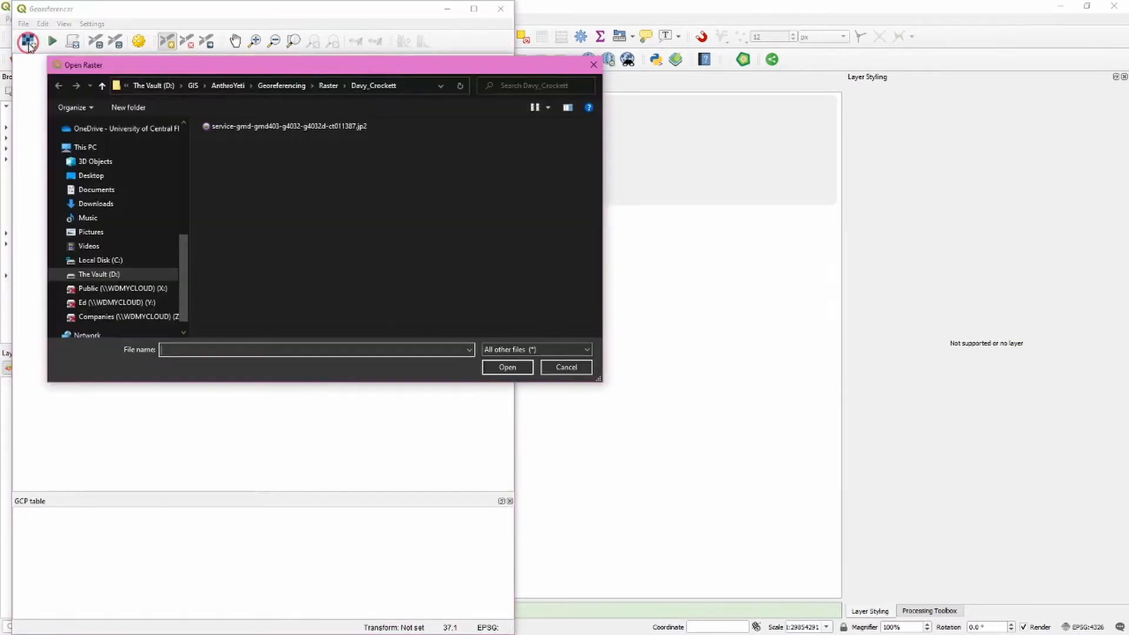
{"action": "left_click", "coordinate": [328, 86]}
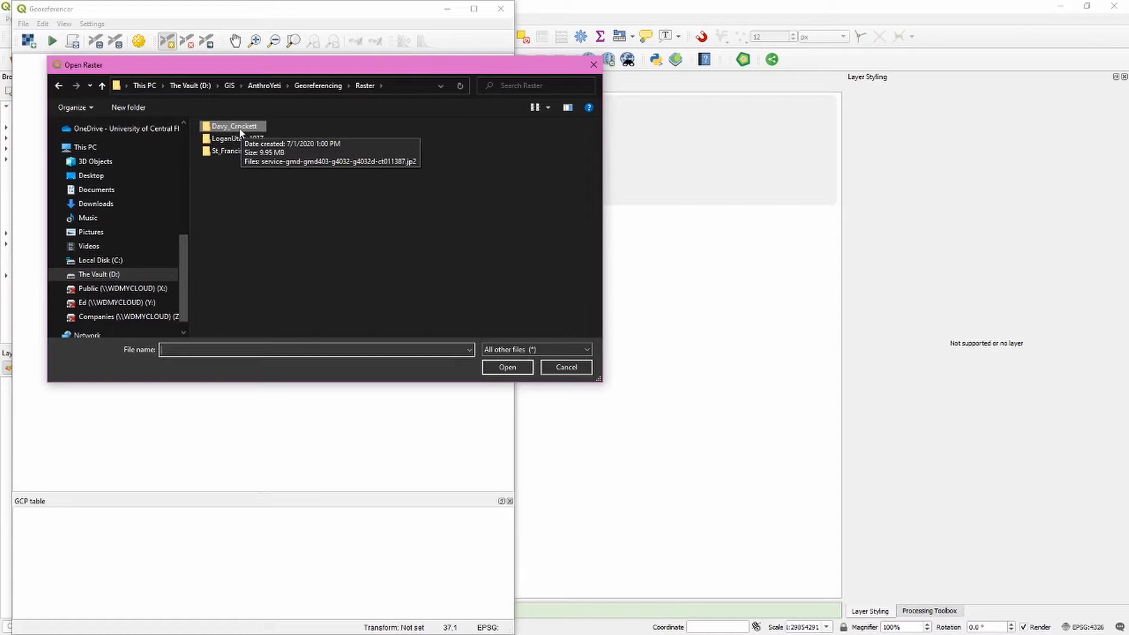
{"action": "double_click", "coordinate": [240, 132]}
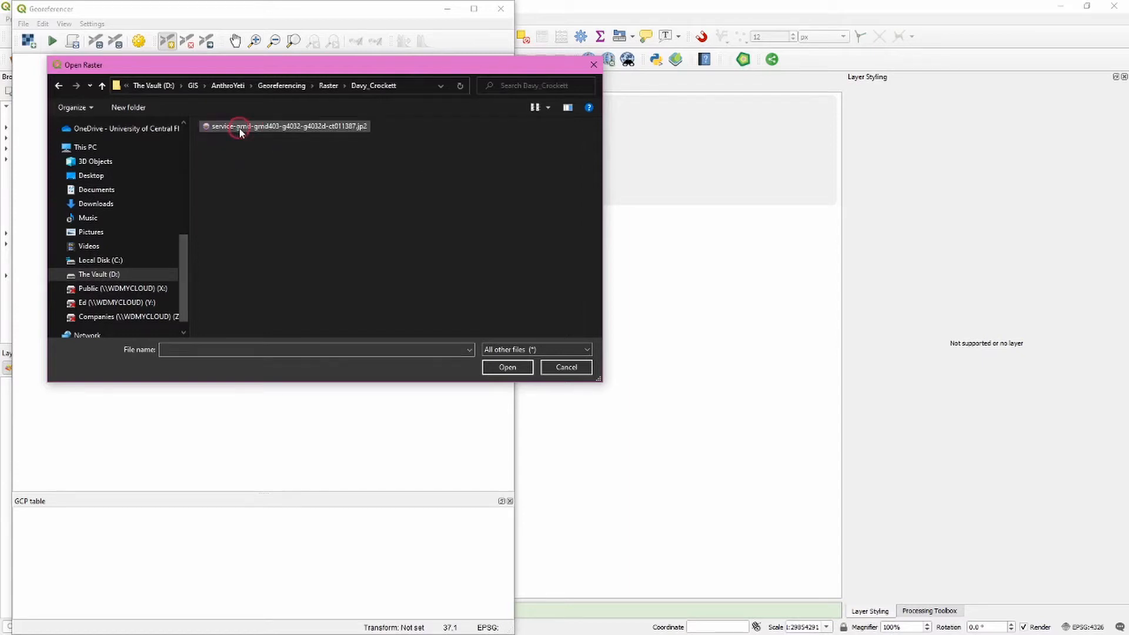
{"action": "double_click", "coordinate": [240, 129]}
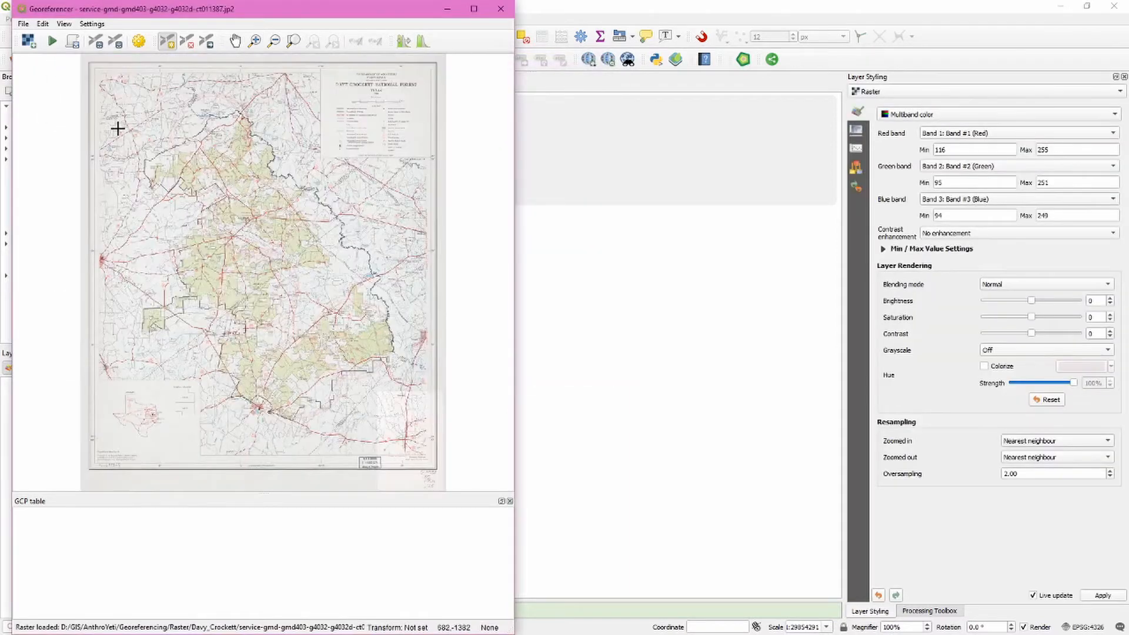
Examine the latitude and longitude marks around the northwest corner of the scanned map and where their lines cross.
{"action": "left_click_drag", "start_coordinate": [122, 117], "coordinate": [229, 201]}
{"action": "scroll", "coordinate": [121, 222], "scroll_direction": "up", "scroll_amount": 1}
{"action": "scroll", "coordinate": [136, 184], "scroll_direction": "up", "scroll_amount": 1}
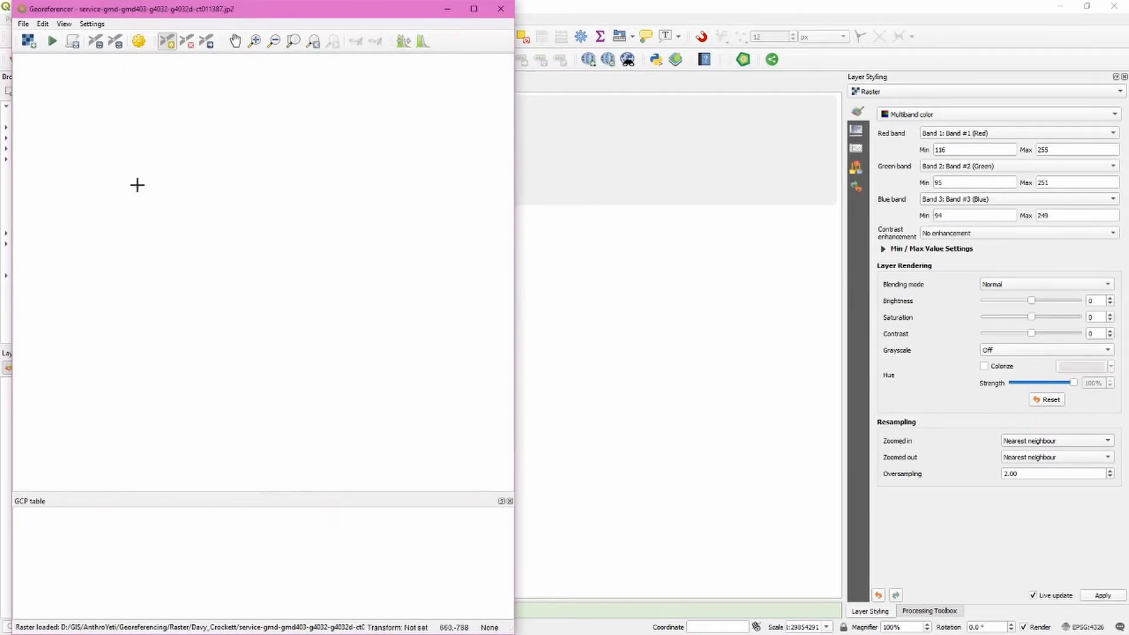
{"action": "scroll", "coordinate": [136, 172], "scroll_direction": "up", "scroll_amount": 2}
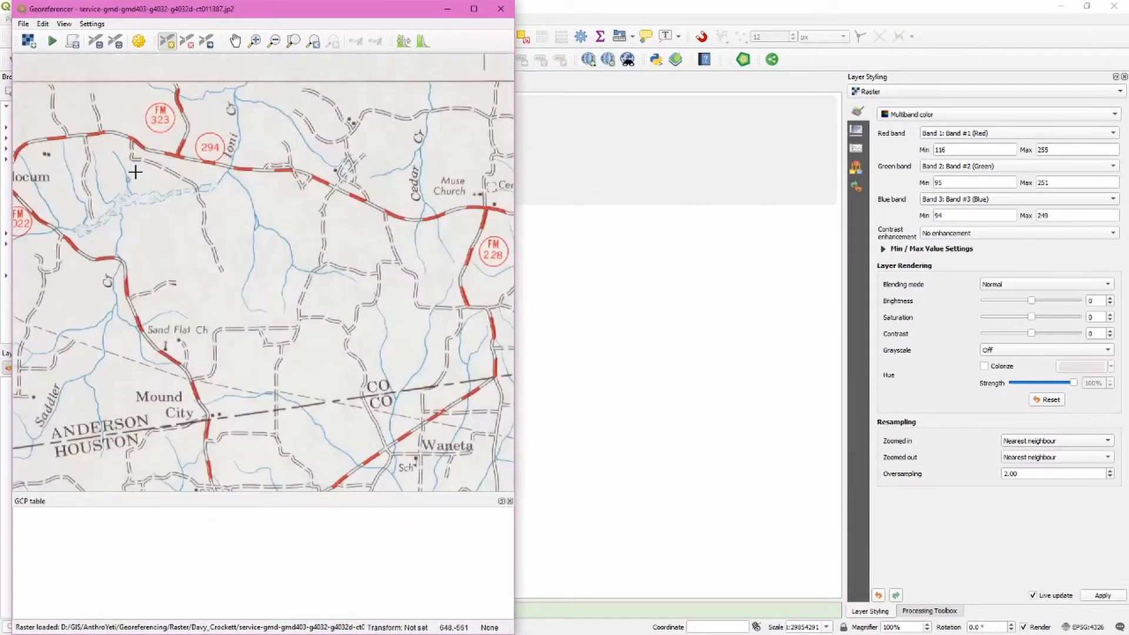
{"action": "scroll", "coordinate": [136, 172], "scroll_direction": "down", "scroll_amount": 1}
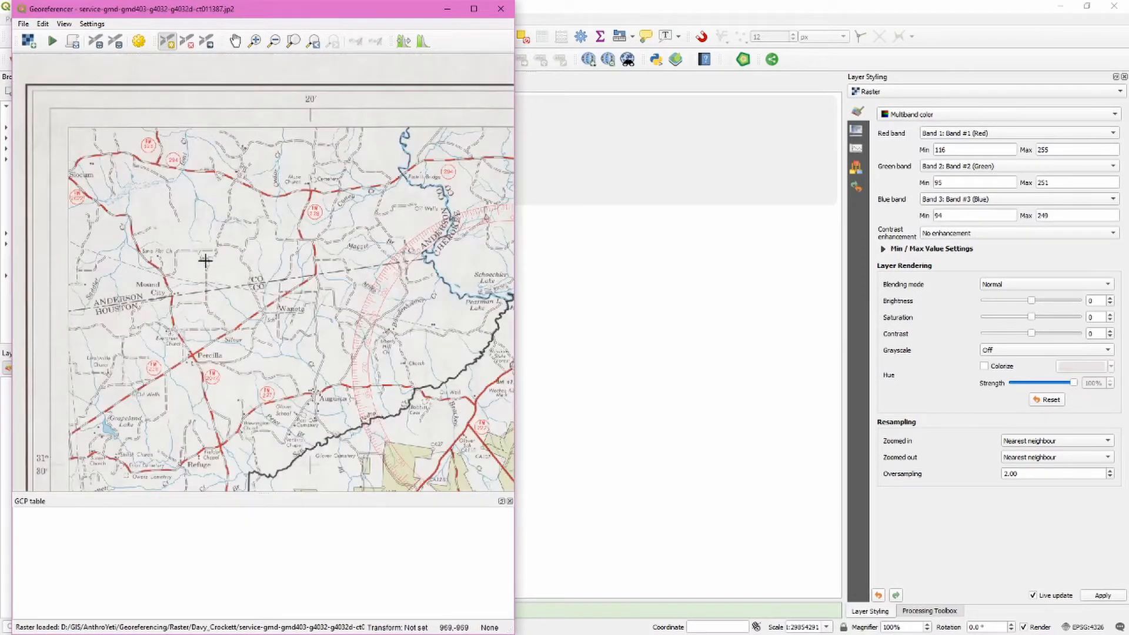
{"action": "left_click_drag", "start_coordinate": [206, 259], "coordinate": [259, 227]}
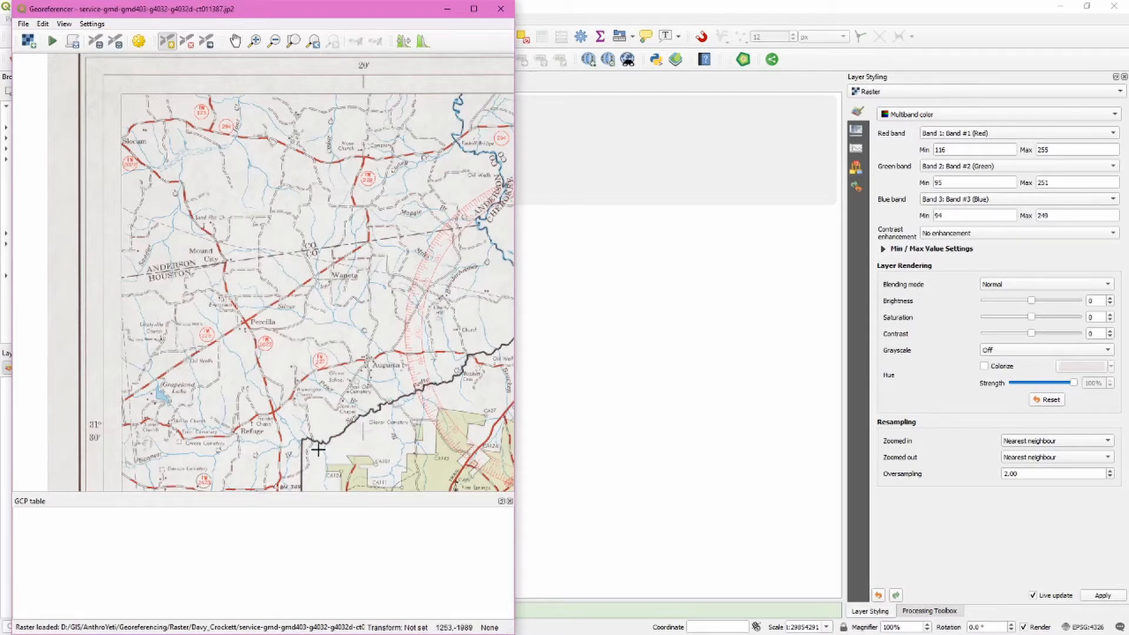
{"action": "left_click_drag", "start_coordinate": [314, 411], "coordinate": [261, 409]}
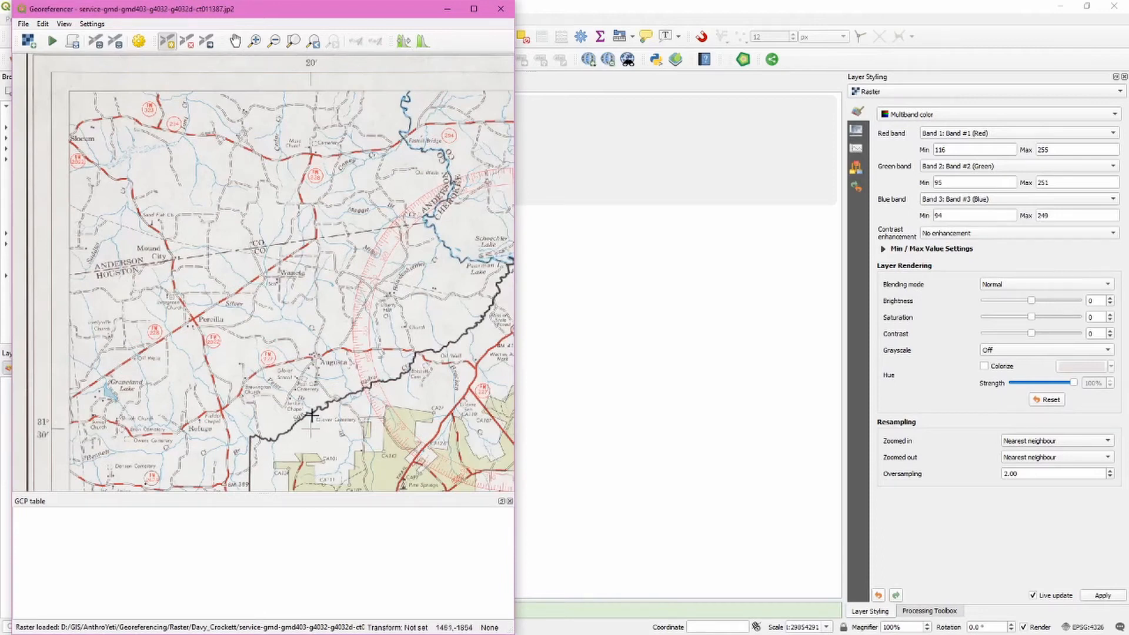
{"action": "scroll", "coordinate": [312, 438], "scroll_direction": "up", "scroll_amount": 2}
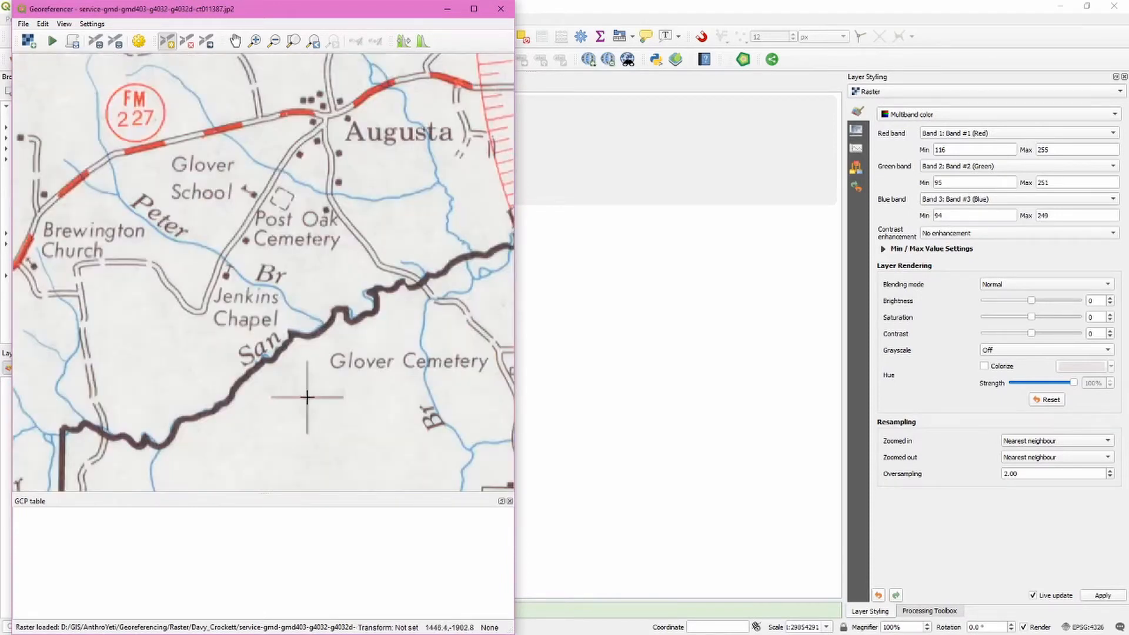
{"action": "scroll", "coordinate": [310, 390], "scroll_direction": "down", "scroll_amount": 3}
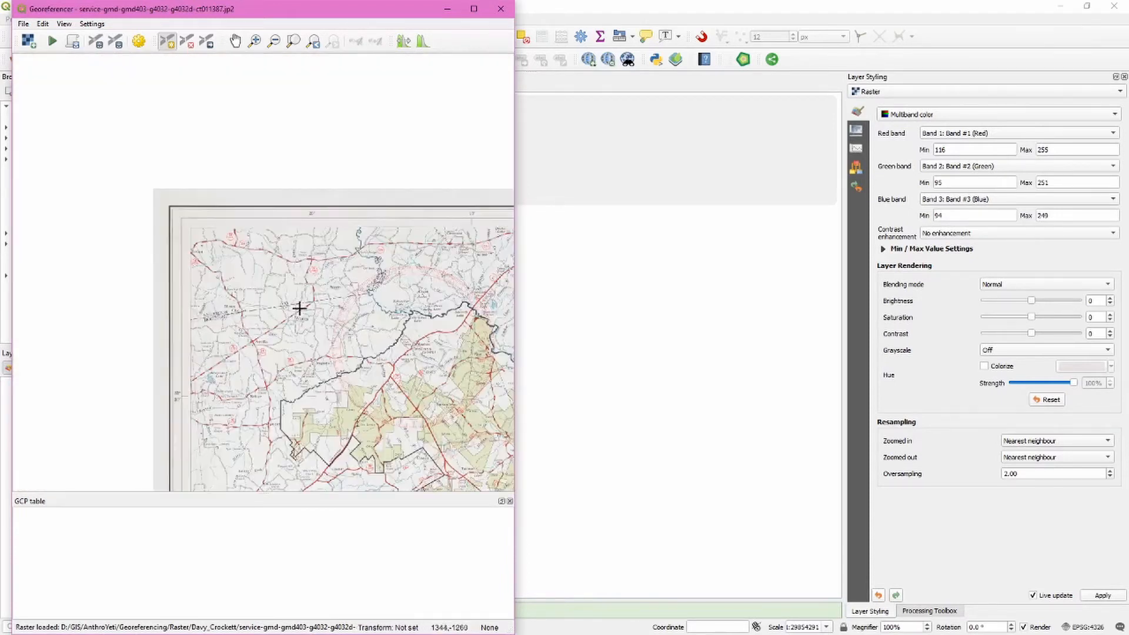
Examine the map's eastern side and southeast corner for its coordinate marks and the printed projection and datum note.
{"action": "left_click_drag", "start_coordinate": [414, 349], "coordinate": [178, 272]}
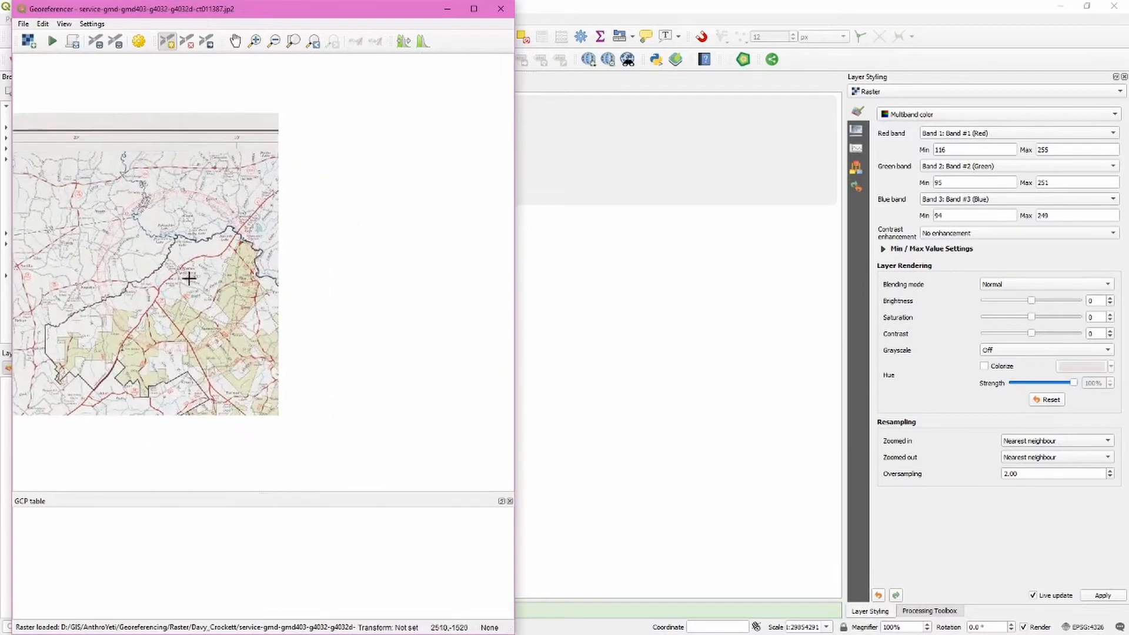
{"action": "left_click_drag", "start_coordinate": [443, 408], "coordinate": [288, 272]}
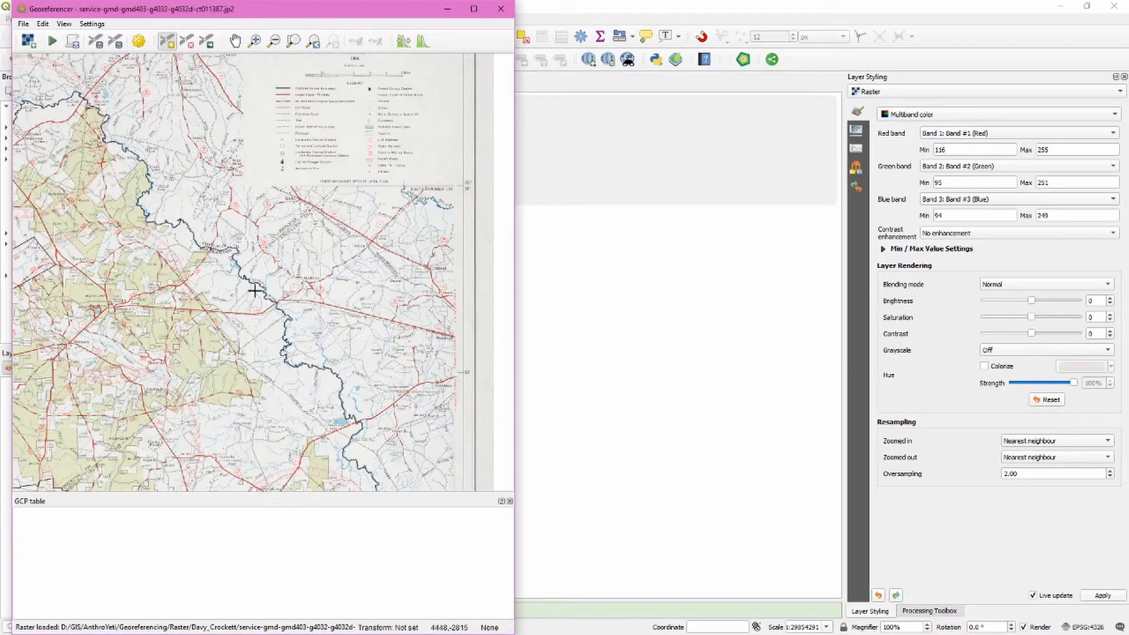
{"action": "left_click_drag", "start_coordinate": [306, 411], "coordinate": [295, 163]}
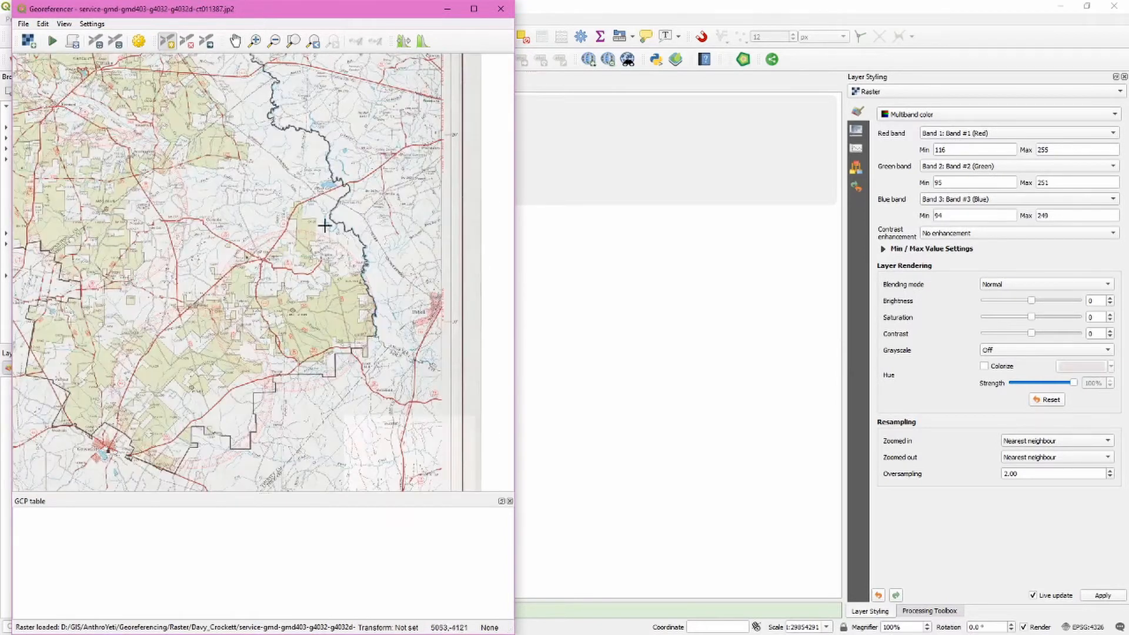
{"action": "left_click", "coordinate": [366, 270]}
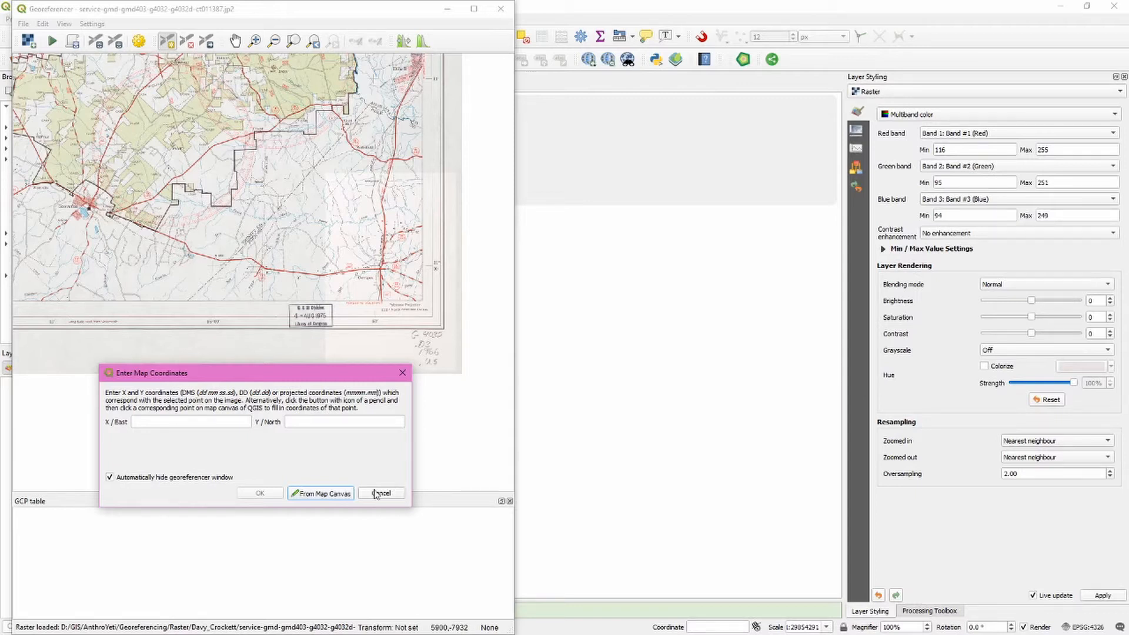
{"action": "left_click", "coordinate": [381, 495]}
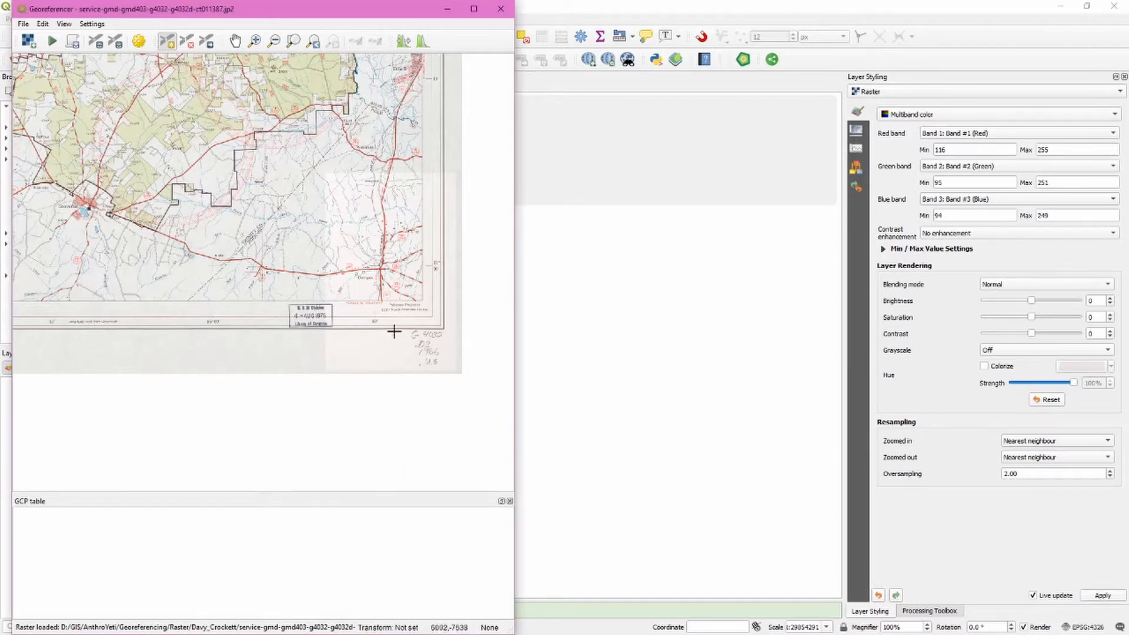
{"action": "scroll", "coordinate": [424, 311], "scroll_direction": "up", "scroll_amount": 1}
{"action": "scroll", "coordinate": [424, 311], "scroll_direction": "up", "scroll_amount": 1}
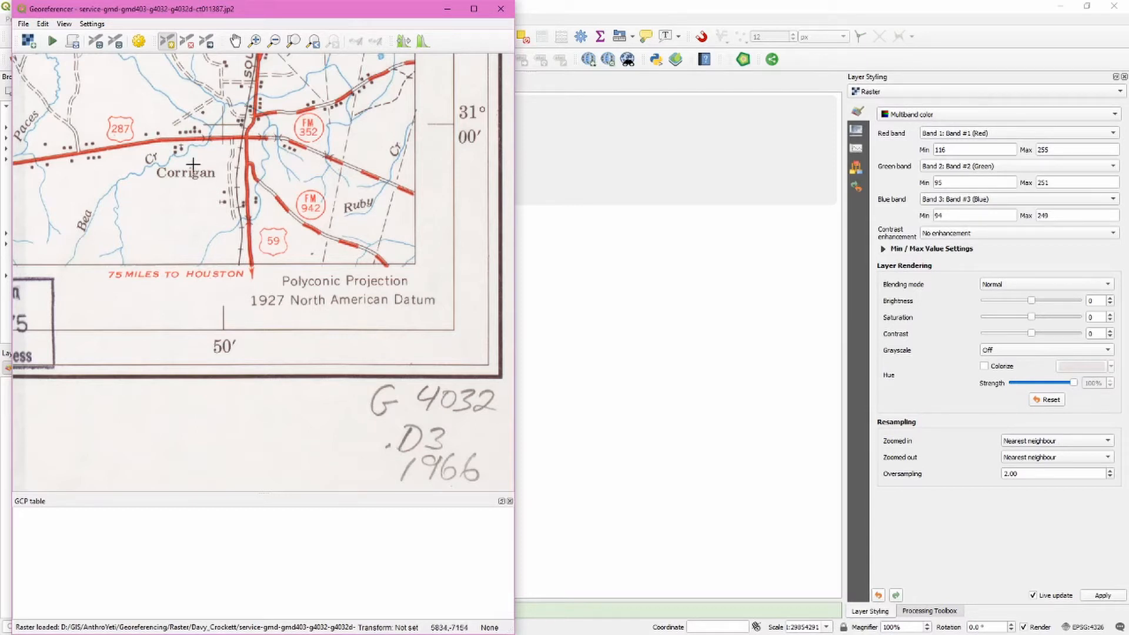
Set the target SRS in the transformation settings to NAD27 (EPSG:4267).
{"action": "left_click", "coordinate": [92, 23]}
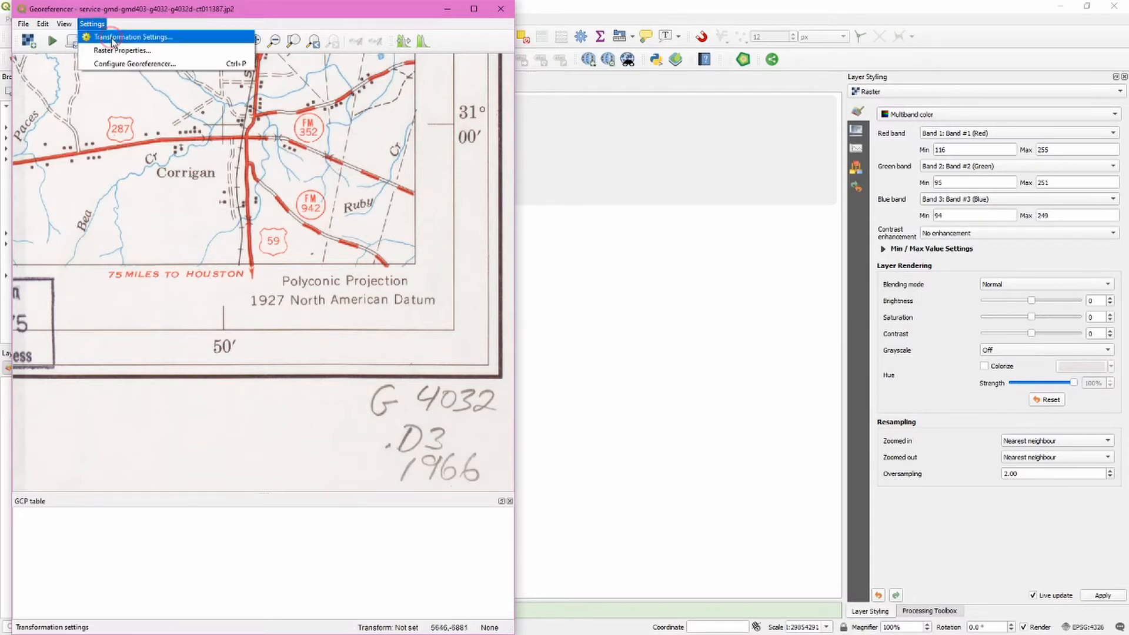
{"action": "left_click", "coordinate": [107, 37]}
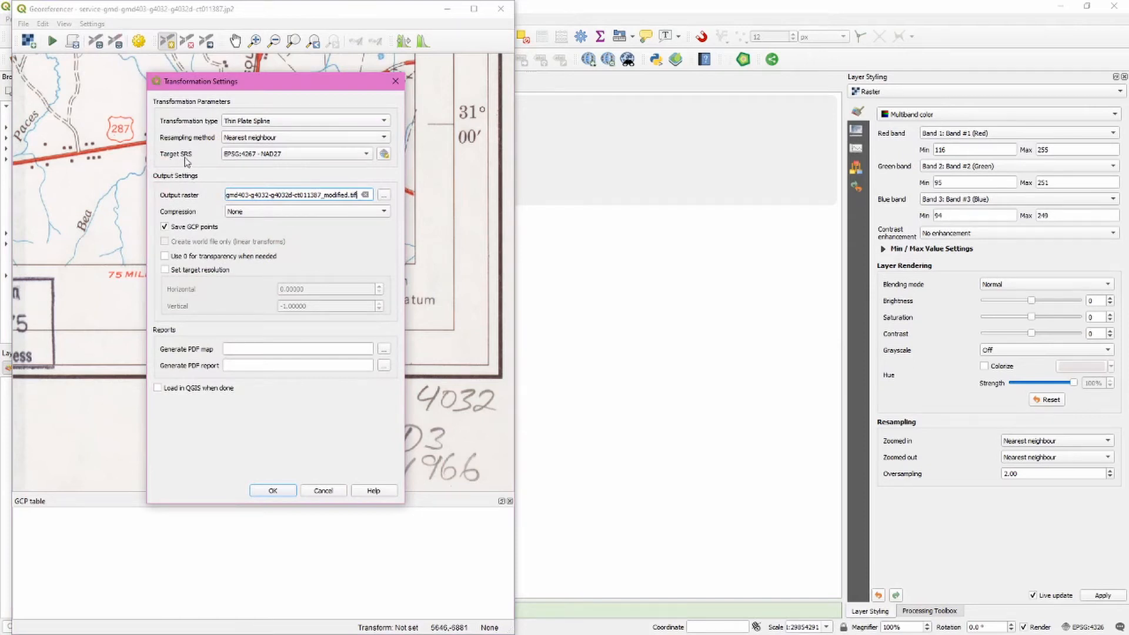
{"action": "left_click", "coordinate": [384, 154]}
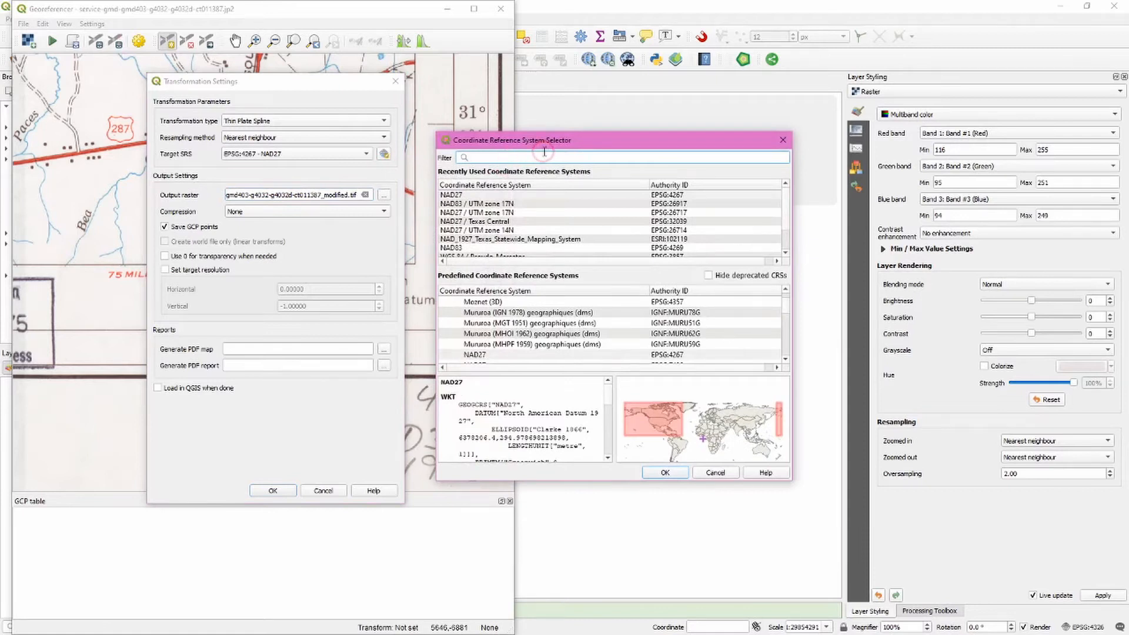
{"action": "type", "text": "nad 27"}
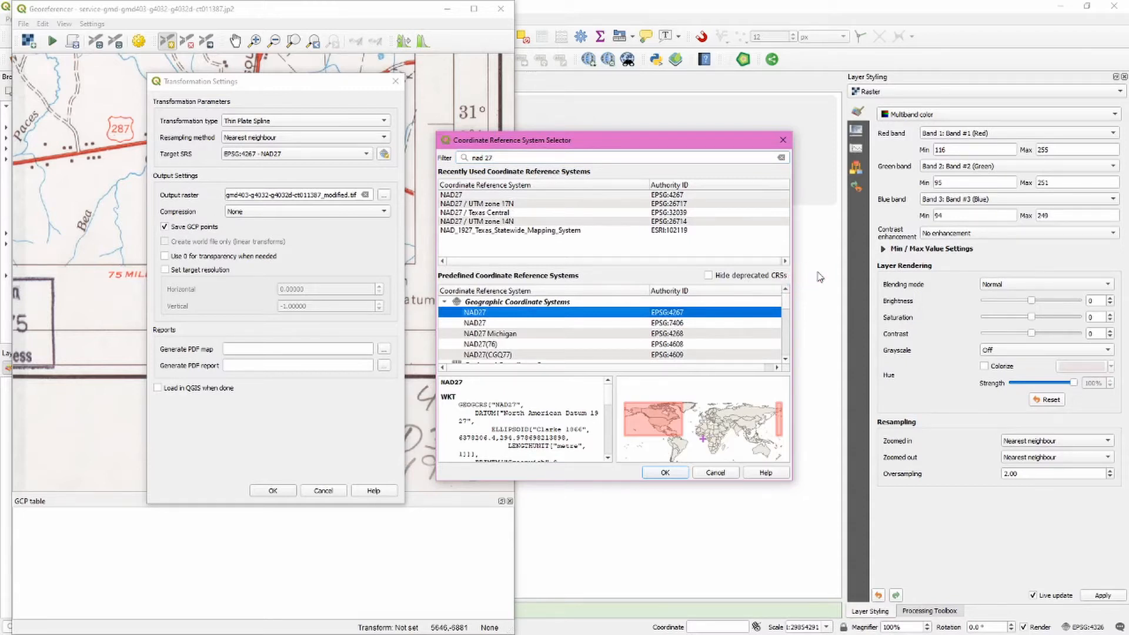
{"action": "left_click", "coordinate": [493, 313]}
{"action": "left_click", "coordinate": [661, 474]}
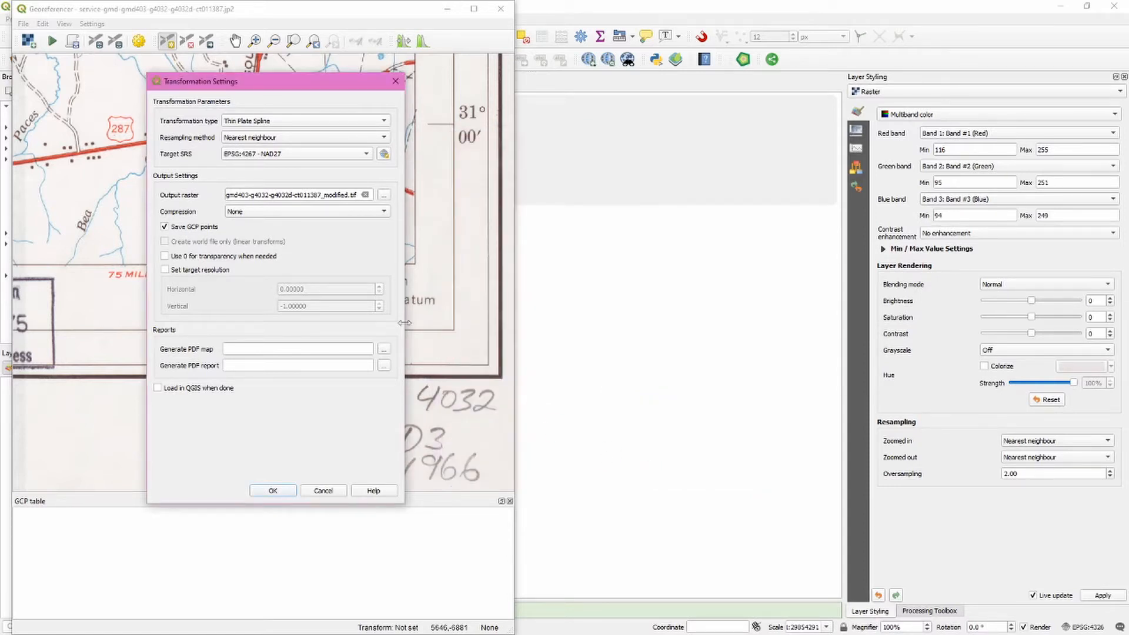
Apply the Thin Plate Spline transformation with Nearest neighbour resampling, keeping the output raster's _modified.tif name.
{"action": "left_click", "coordinate": [283, 123]}
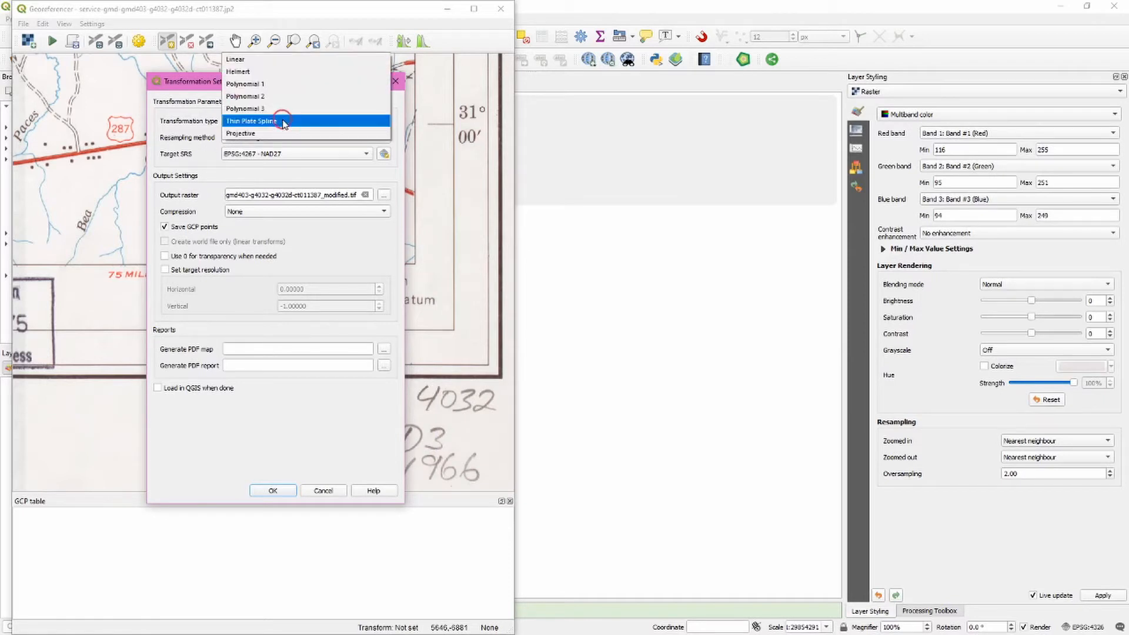
{"action": "left_click", "coordinate": [283, 120]}
{"action": "left_click", "coordinate": [284, 138]}
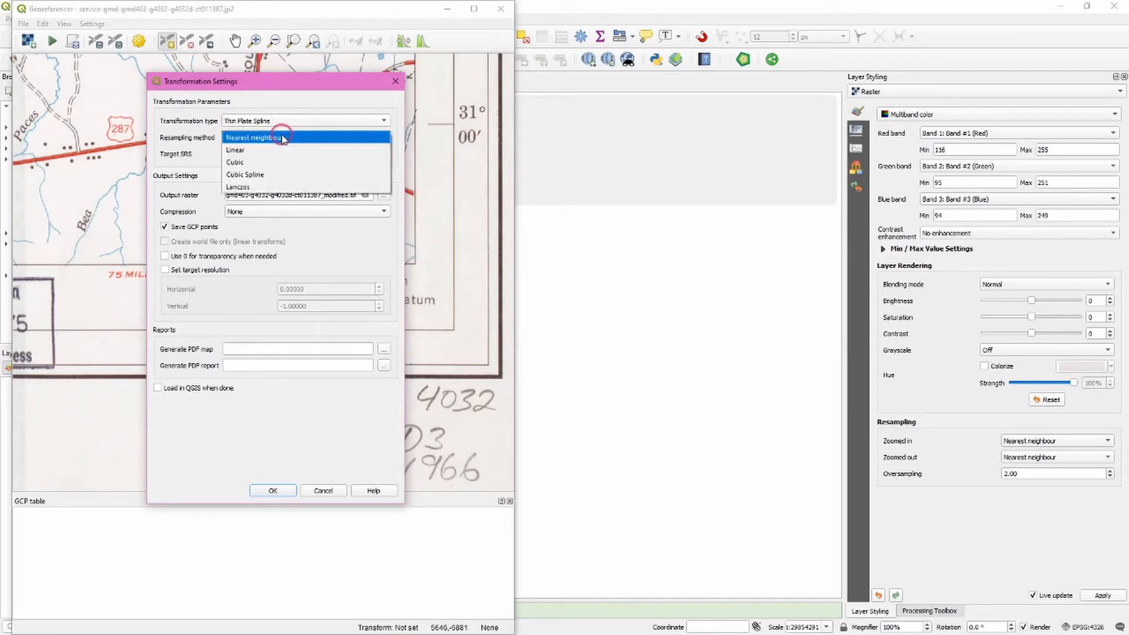
{"action": "left_click", "coordinate": [282, 137]}
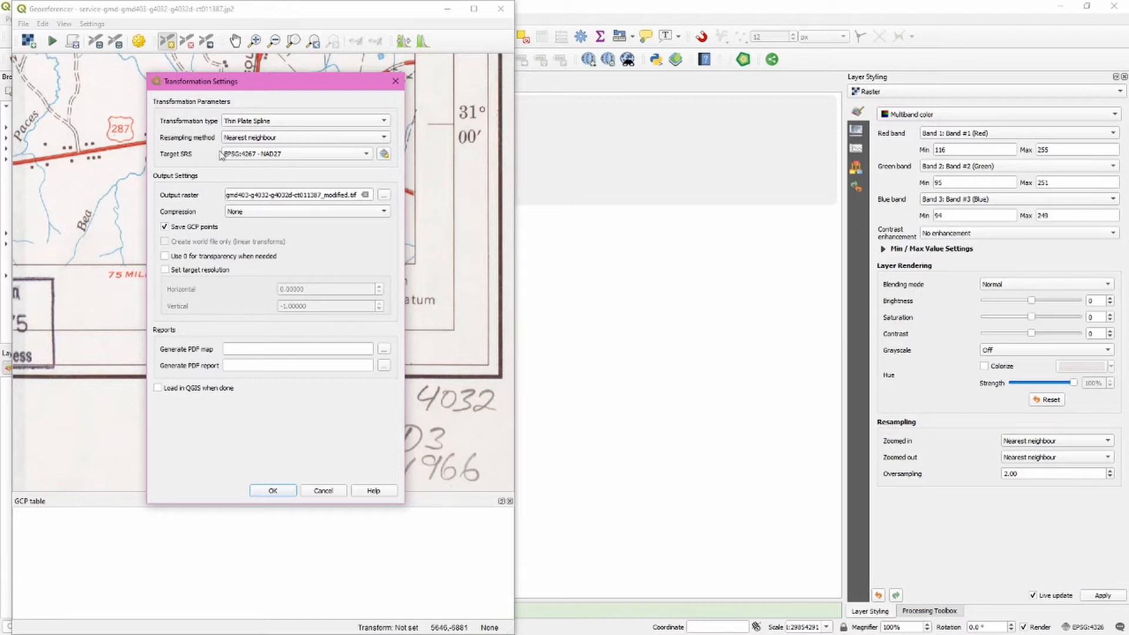
{"action": "left_click_drag", "start_coordinate": [327, 197], "coordinate": [362, 197]}
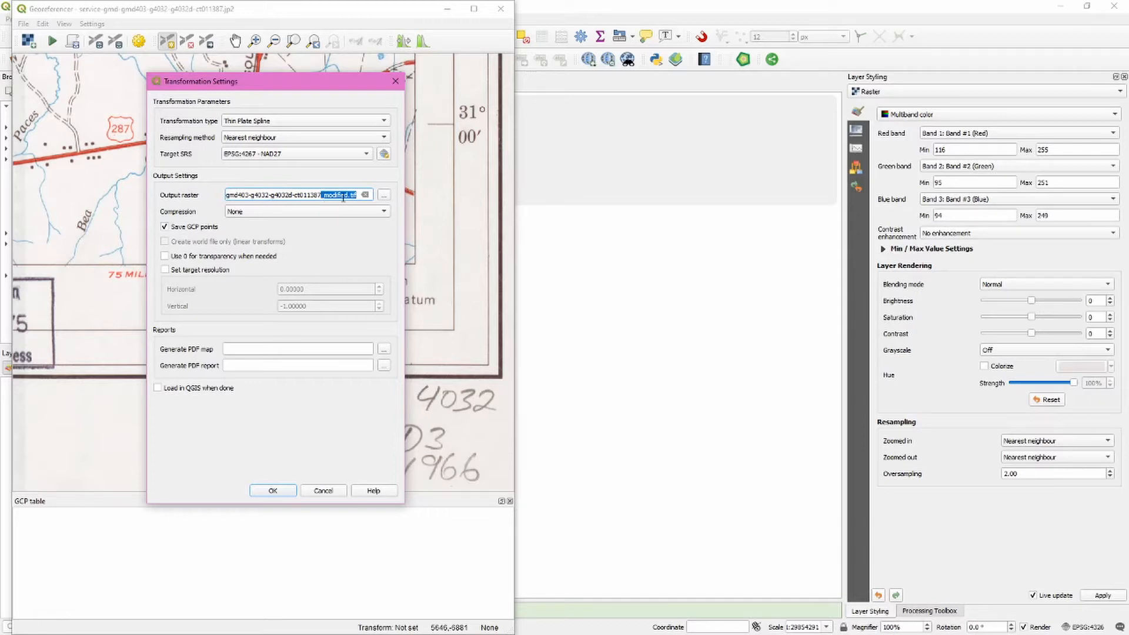
{"action": "left_click", "coordinate": [289, 493]}
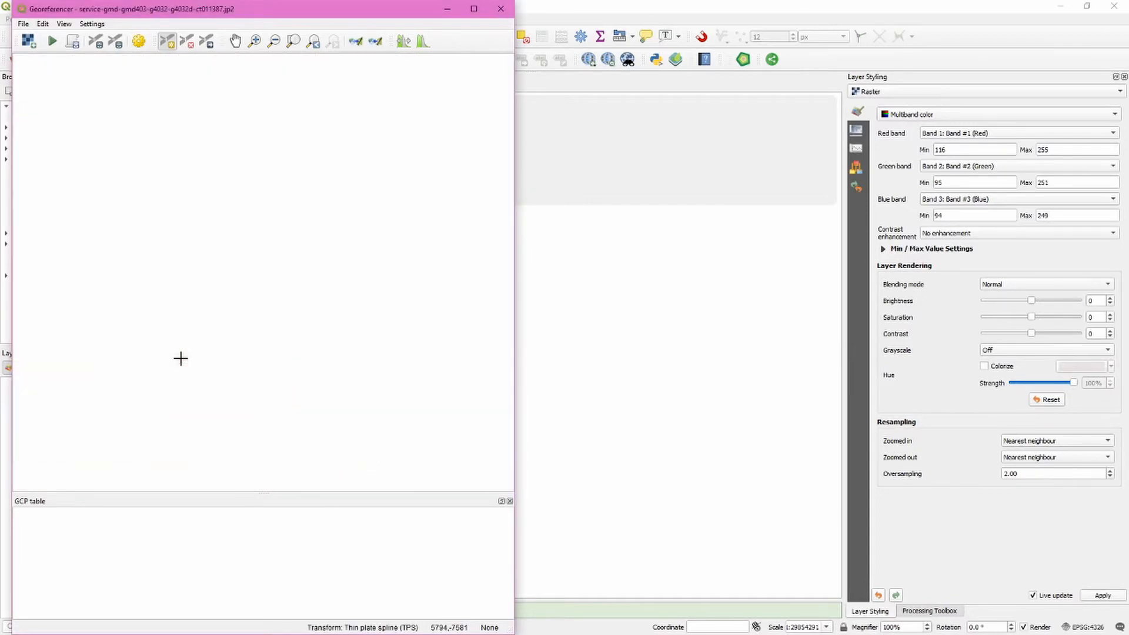
Mark the first ground control point at the grid crossing southwest of Glover Cemetery, in the map's northwest.
{"action": "left_click_drag", "start_coordinate": [58, 141], "coordinate": [324, 357]}
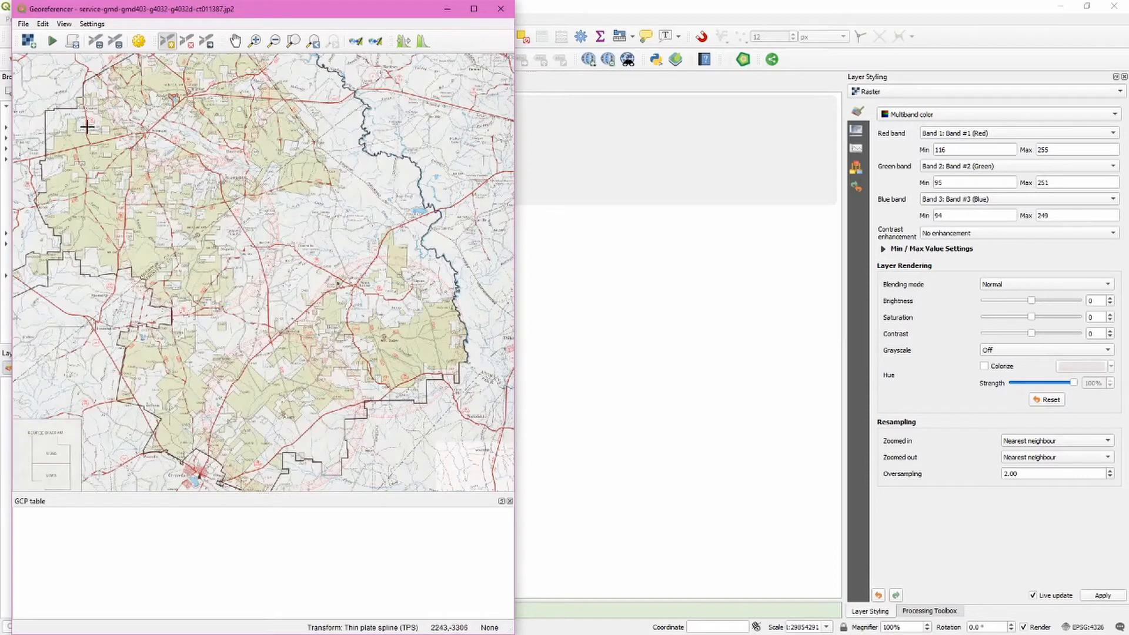
{"action": "left_click_drag", "start_coordinate": [88, 126], "coordinate": [356, 351]}
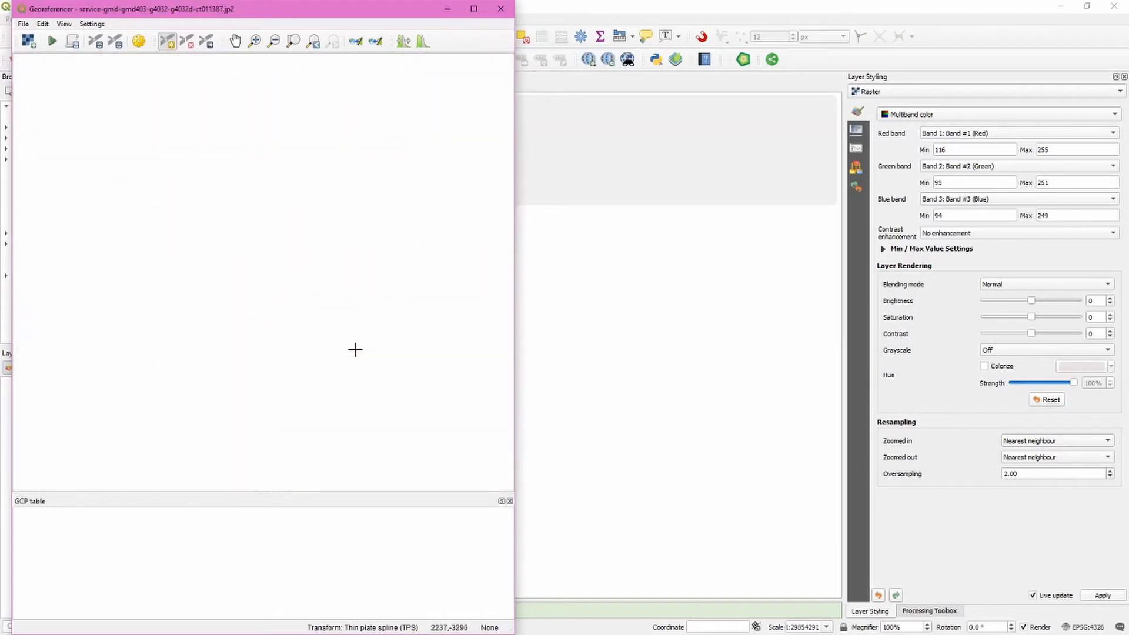
{"action": "left_click_drag", "start_coordinate": [202, 177], "coordinate": [222, 345]}
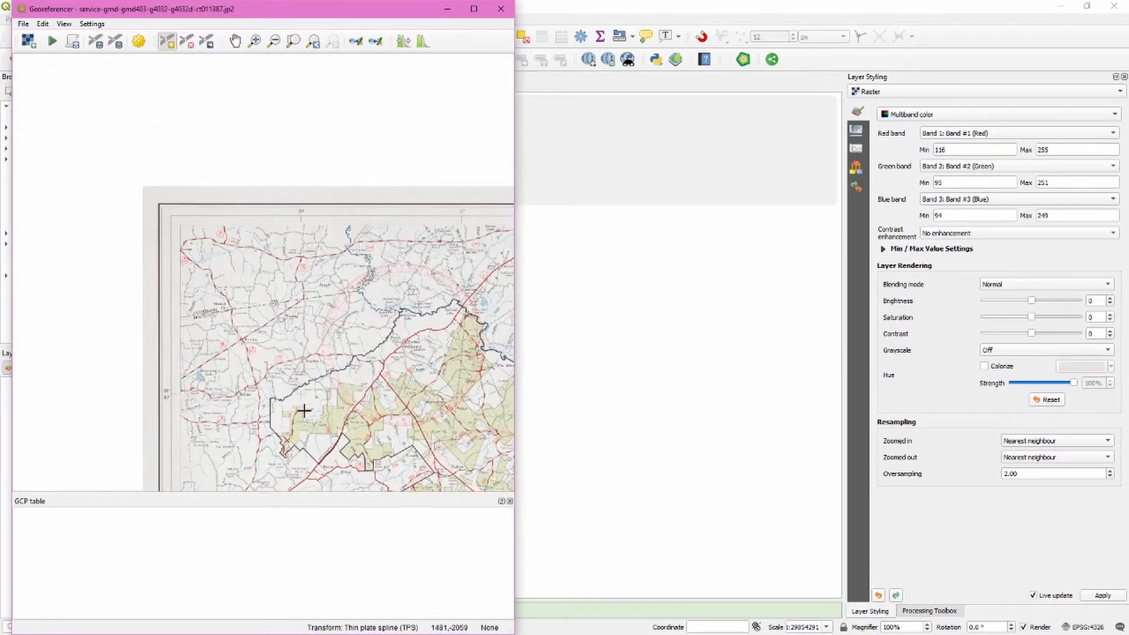
{"action": "scroll", "coordinate": [303, 412], "scroll_direction": "up", "scroll_amount": 3}
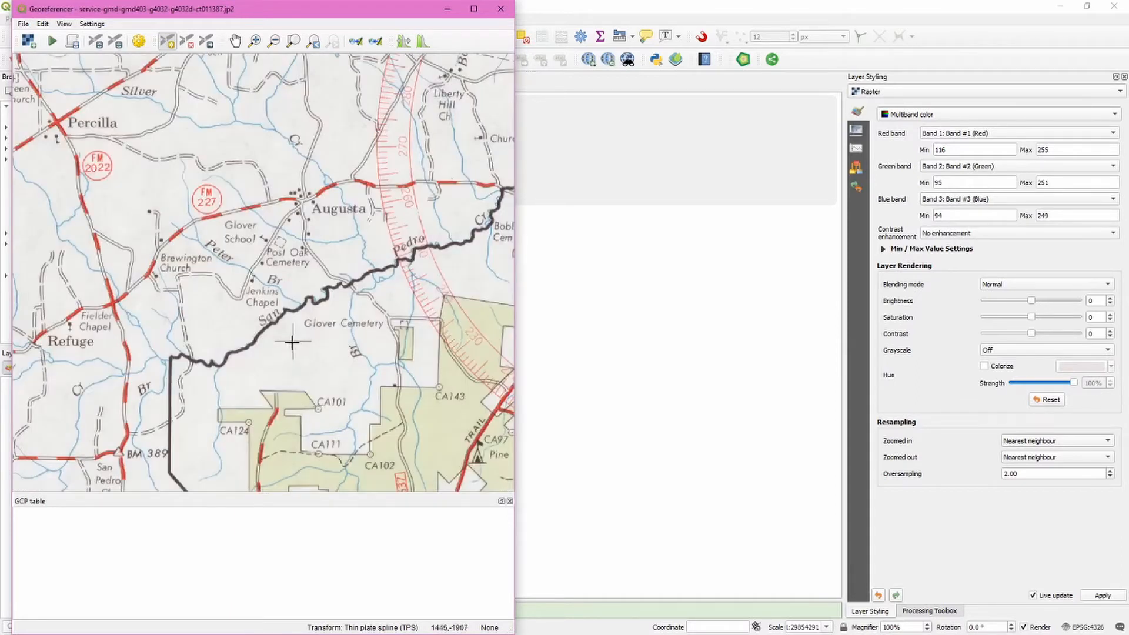
{"action": "scroll", "coordinate": [293, 341], "scroll_direction": "up", "scroll_amount": 2}
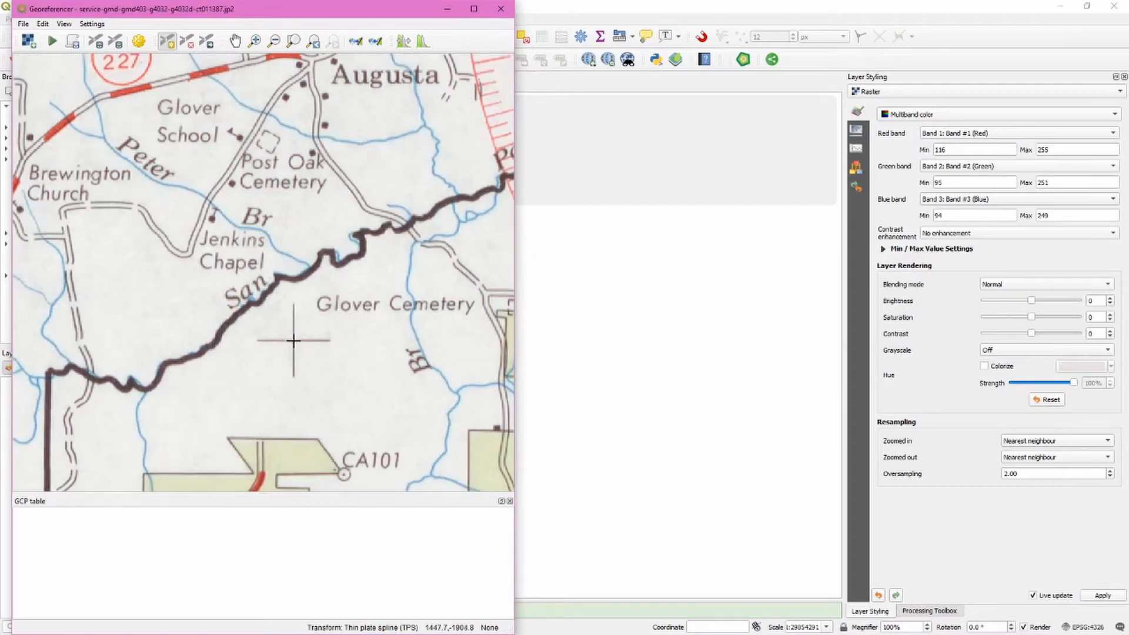
{"action": "left_click", "coordinate": [294, 341]}
Enter 31 30 00 as the first control point's Y/North coordinate, matching the latitude label on the western margin.
{"action": "left_click_drag", "start_coordinate": [231, 391], "coordinate": [259, 222]}
{"action": "scroll", "coordinate": [266, 167], "scroll_direction": "down", "scroll_amount": 2}
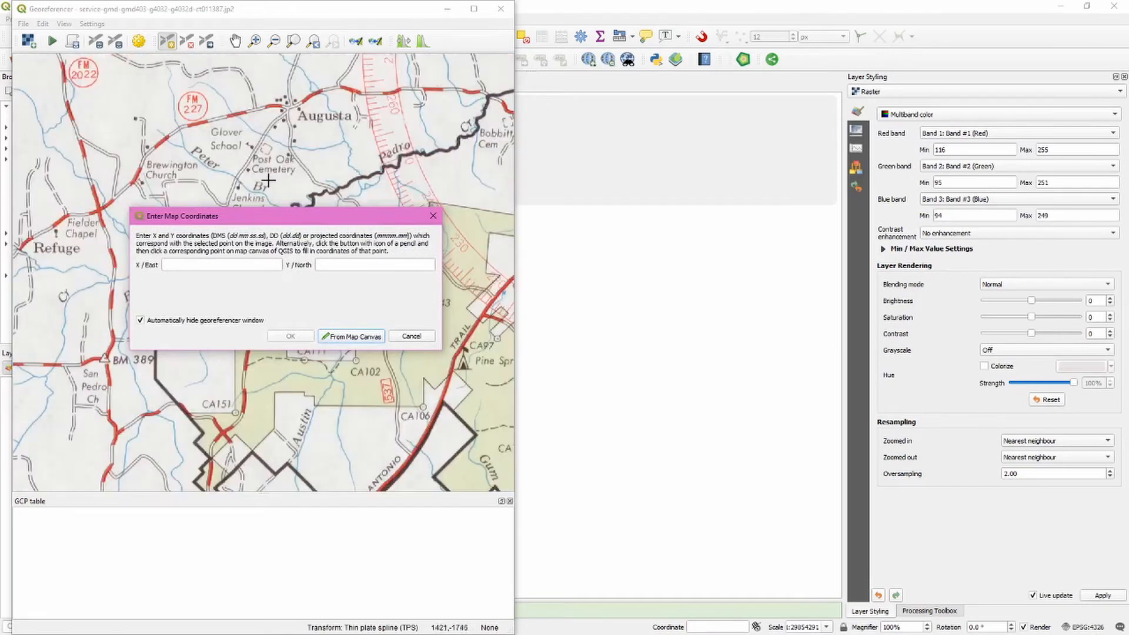
{"action": "scroll", "coordinate": [276, 183], "scroll_direction": "down", "scroll_amount": 2}
{"action": "left_click_drag", "start_coordinate": [300, 223], "coordinate": [353, 196]}
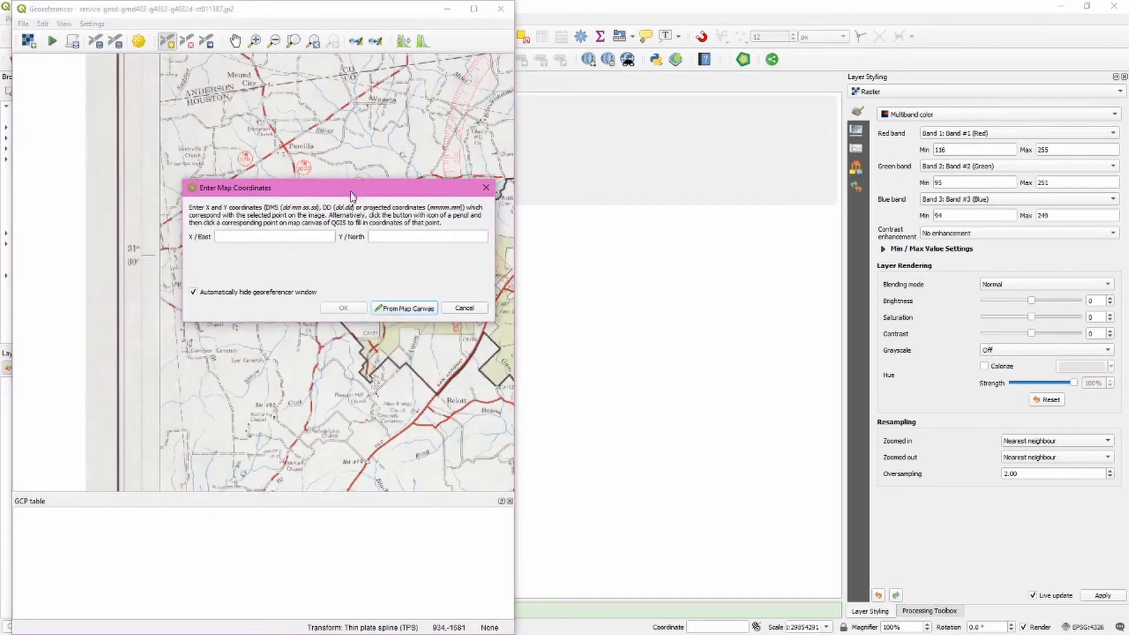
{"action": "left_click", "coordinate": [424, 238]}
{"action": "type", "text": "31 30 00"}
Follow the northern margin's longitude marks east to 95°00' and enter -95 as the degrees of X/East.
{"action": "left_click_drag", "start_coordinate": [252, 90], "coordinate": [110, 350]}
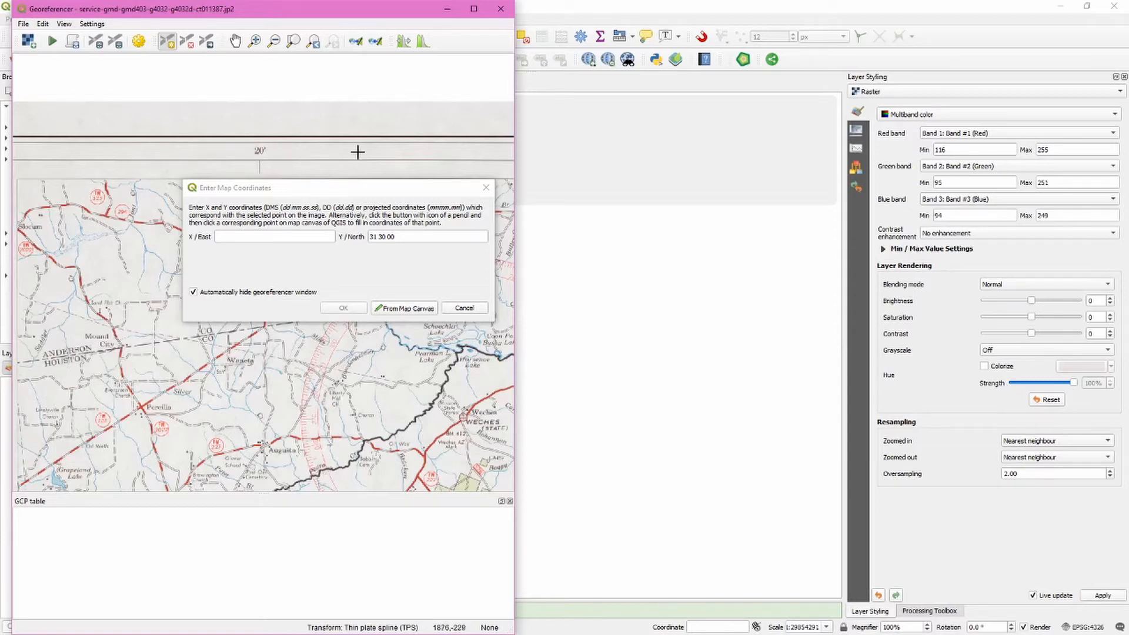
{"action": "left_click_drag", "start_coordinate": [390, 140], "coordinate": [134, 124]}
{"action": "left_click_drag", "start_coordinate": [323, 126], "coordinate": [108, 124]}
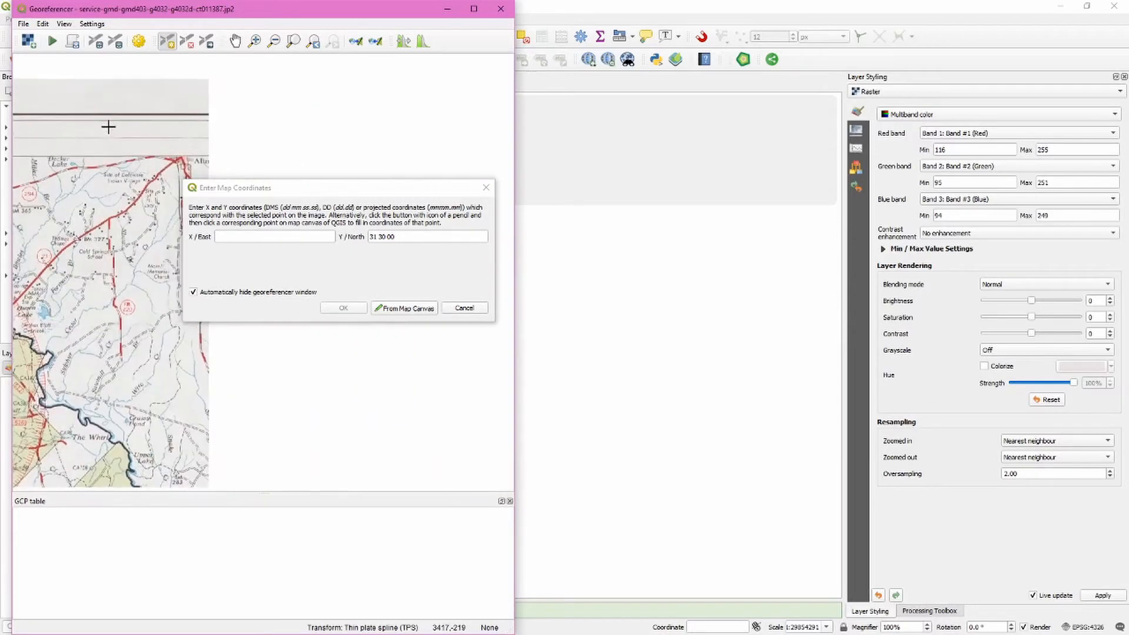
{"action": "left_click", "coordinate": [294, 236]}
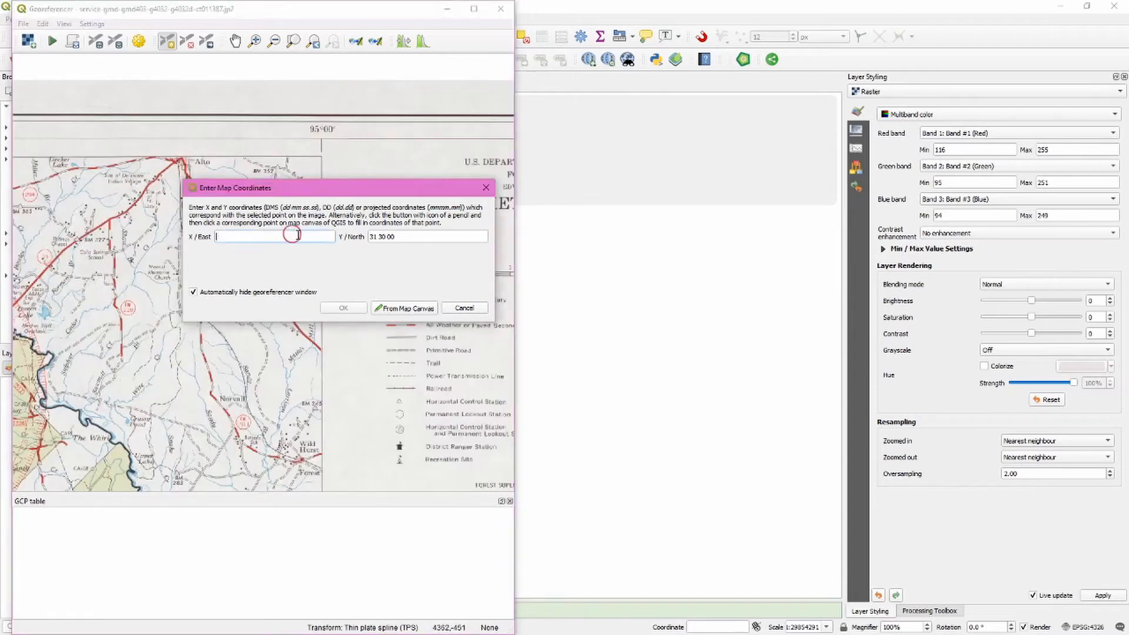
{"action": "type", "text": "-95"}
Complete the X/East coordinate as -95 20 00 from the 20' longitude mark and accept the first control point.
{"action": "left_click_drag", "start_coordinate": [89, 133], "coordinate": [454, 121]}
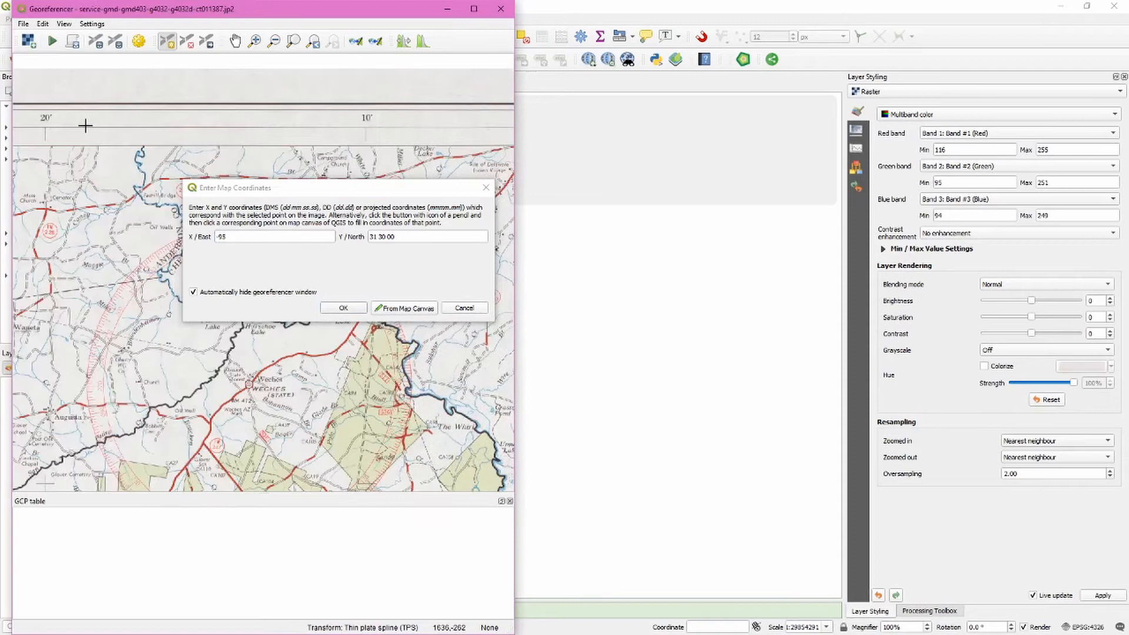
{"action": "left_click_drag", "start_coordinate": [86, 121], "coordinate": [317, 122]}
{"action": "type", "text": "5"}
{"action": "left_click", "coordinate": [259, 248]}
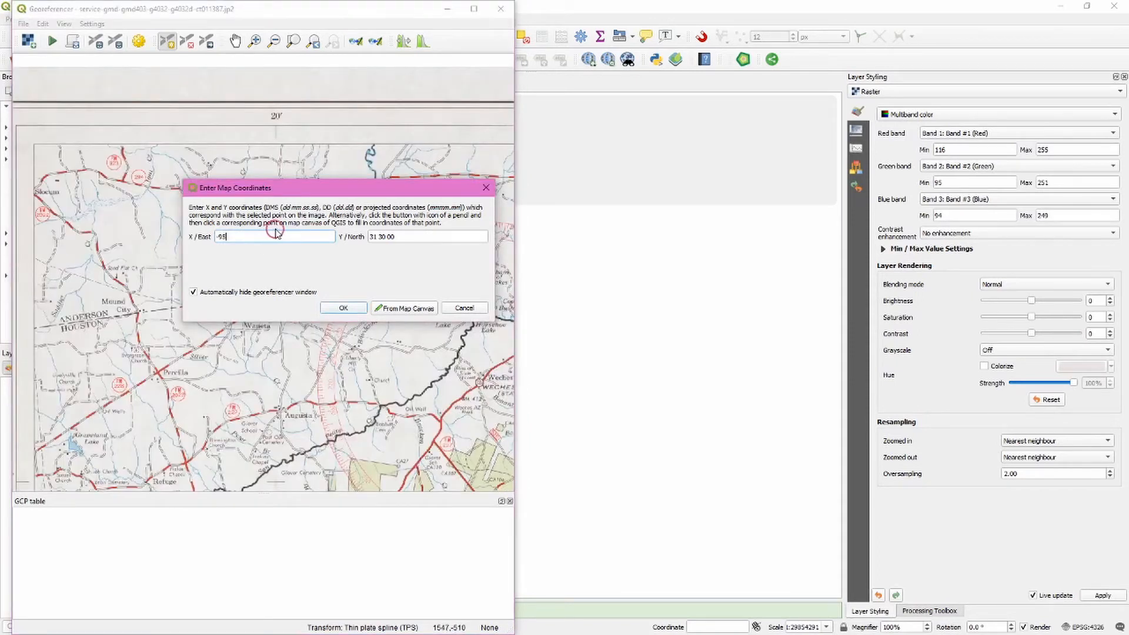
{"action": "type", "text": "20 00"}
{"action": "left_click_drag", "start_coordinate": [305, 191], "coordinate": [219, 169]}
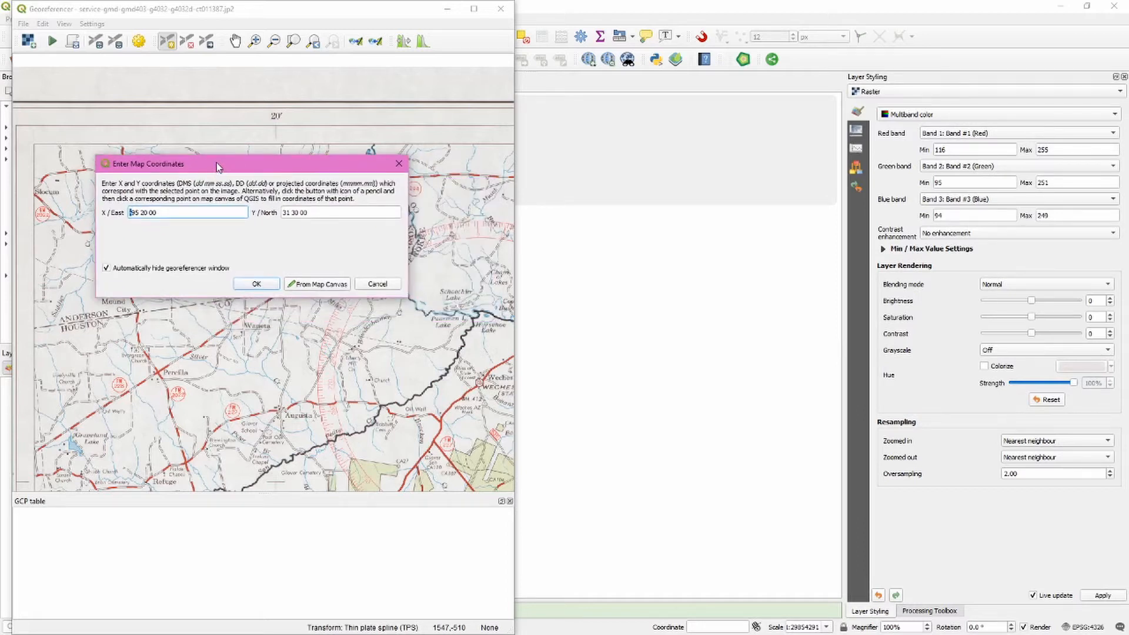
{"action": "left_click", "coordinate": [254, 284]}
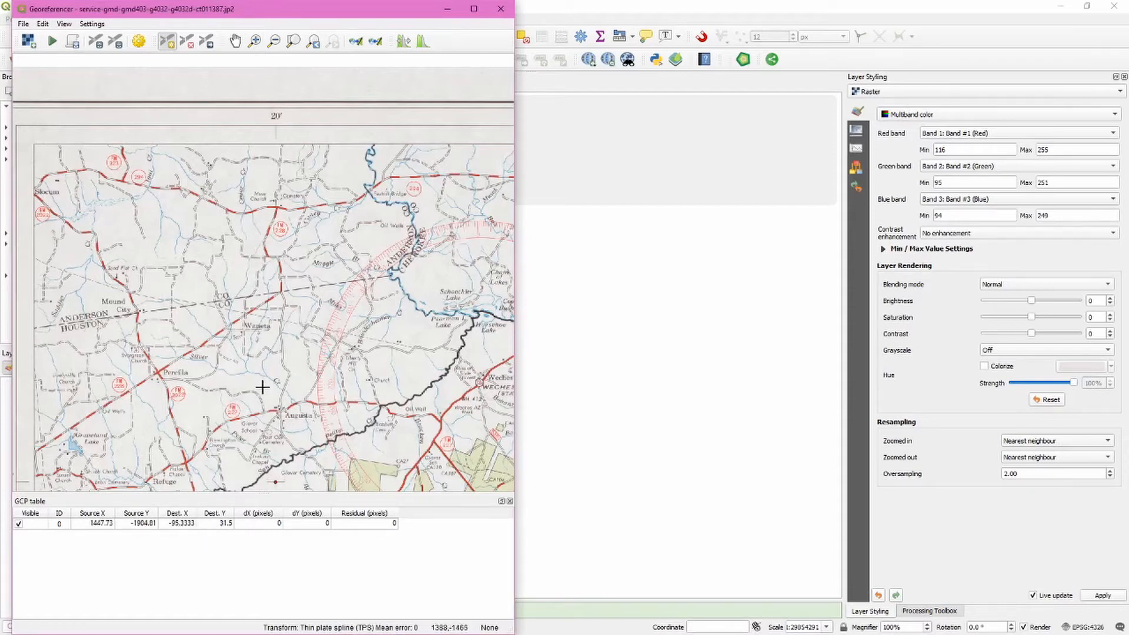
Mark the second control point where the tick crosses the legend box's lower border, beside the Angelina River in the northeast.
{"action": "left_click_drag", "start_coordinate": [269, 390], "coordinate": [346, 222]}
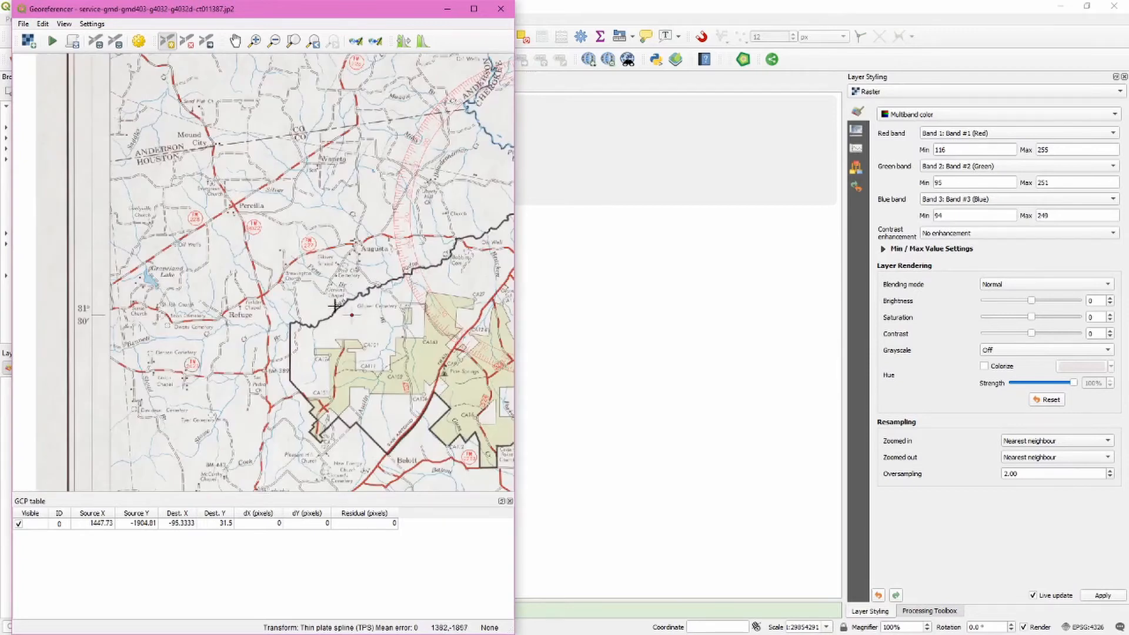
{"action": "scroll", "coordinate": [336, 327], "scroll_direction": "down", "scroll_amount": 2}
{"action": "left_click_drag", "start_coordinate": [392, 316], "coordinate": [138, 294]}
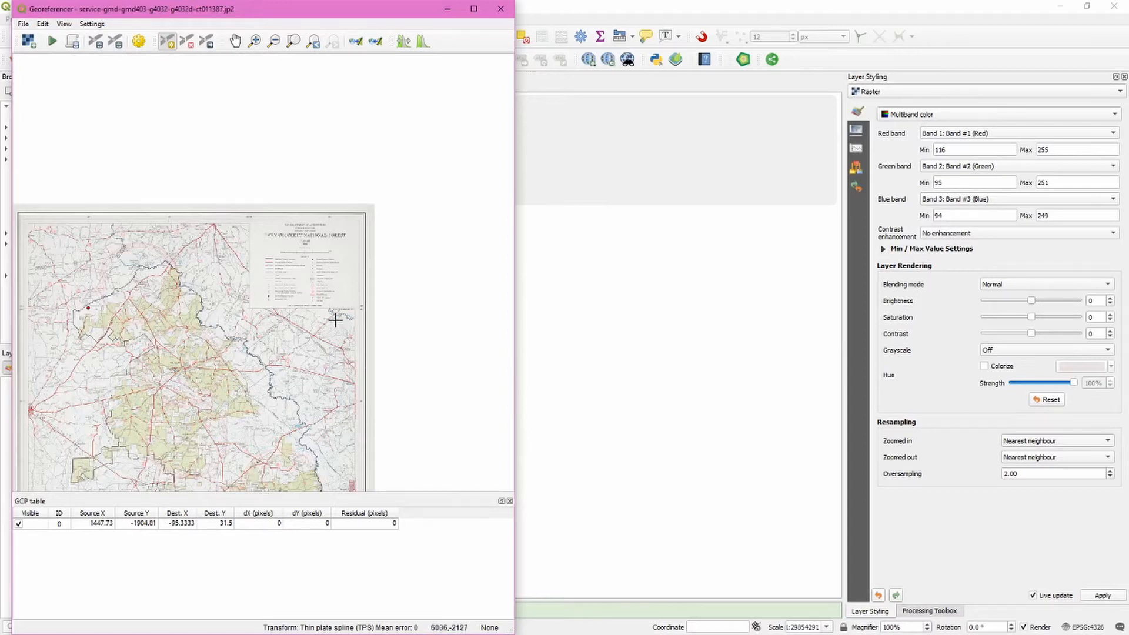
{"action": "scroll", "coordinate": [335, 320], "scroll_direction": "up", "scroll_amount": 3}
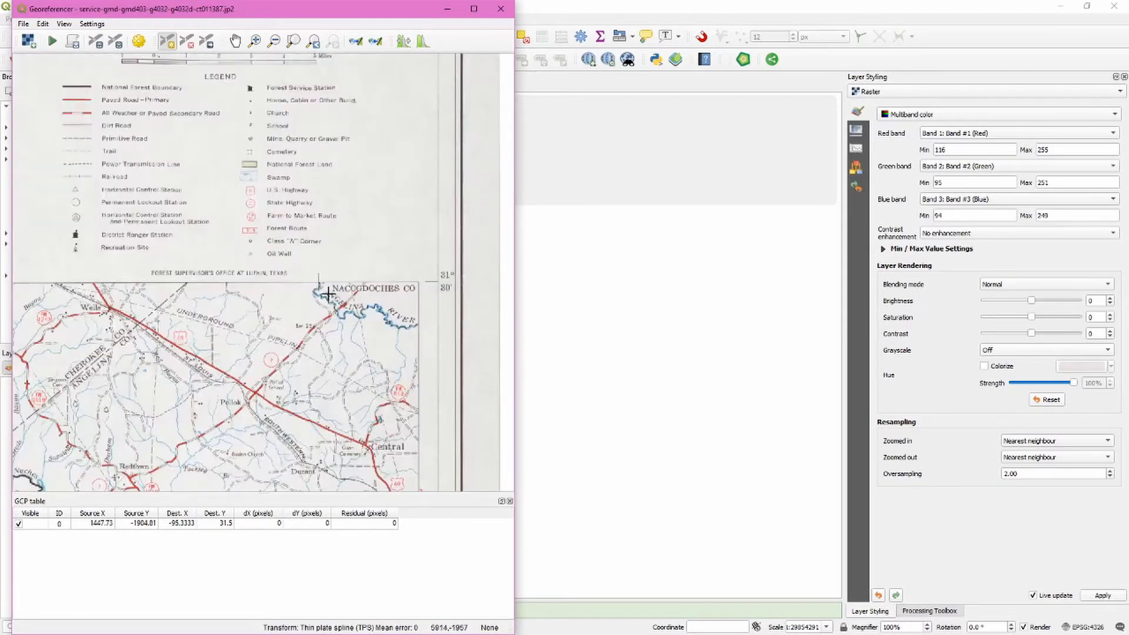
{"action": "scroll", "coordinate": [328, 291], "scroll_direction": "up", "scroll_amount": 2}
{"action": "scroll", "coordinate": [328, 291], "scroll_direction": "up", "scroll_amount": 1}
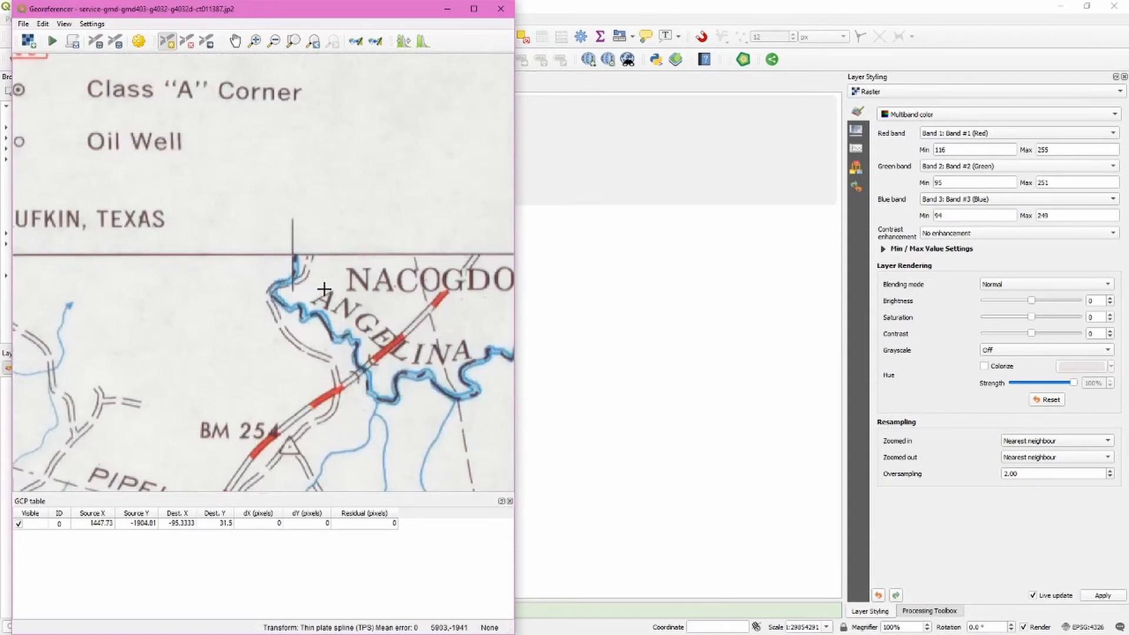
{"action": "left_click", "coordinate": [293, 255]}
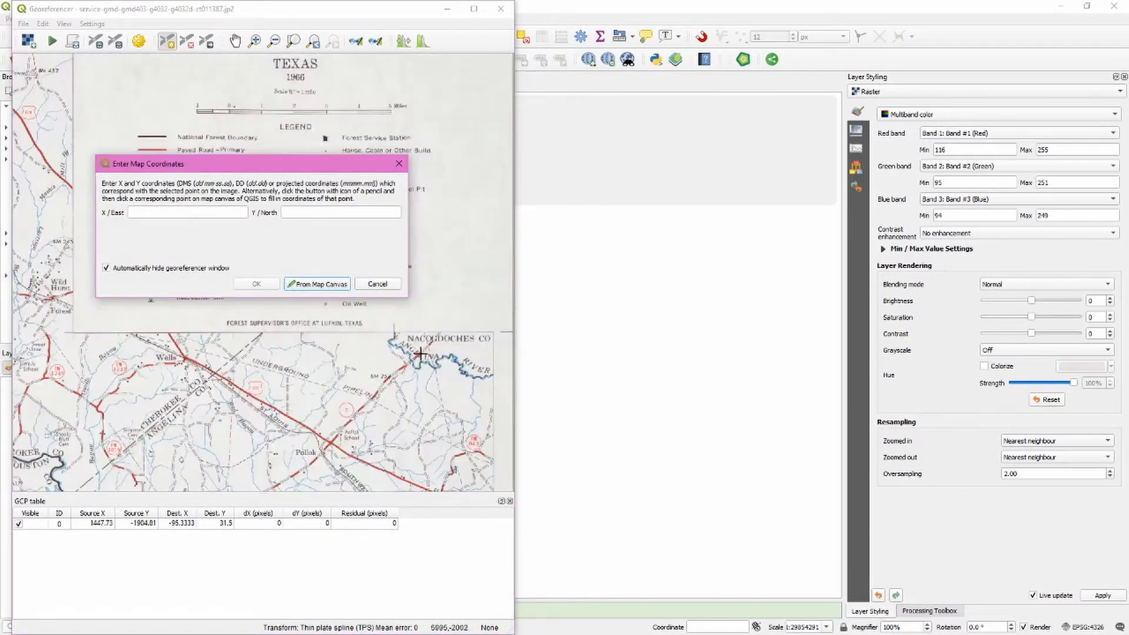
Enter 31 30 00 as the second control point's Y/North coordinate, matching the latitude label on the eastern margin.
{"action": "scroll", "coordinate": [440, 338], "scroll_direction": "down", "scroll_amount": 1}
{"action": "left_click_drag", "start_coordinate": [452, 357], "coordinate": [308, 387]}
{"action": "scroll", "coordinate": [366, 324], "scroll_direction": "up", "scroll_amount": 1}
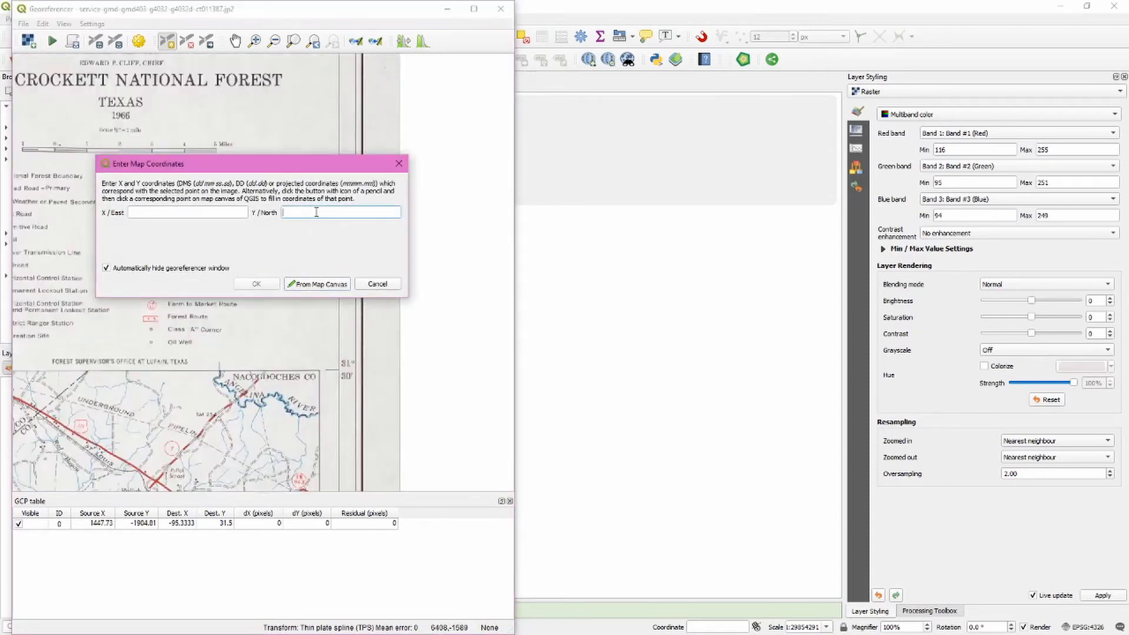
{"action": "left_click", "coordinate": [322, 213]}
{"action": "type", "text": "31 30 00"}
Enter -94 50 00 as the second control point's X/East coordinate, using the 50' mark on the northern margin.
{"action": "left_click", "coordinate": [213, 212]}
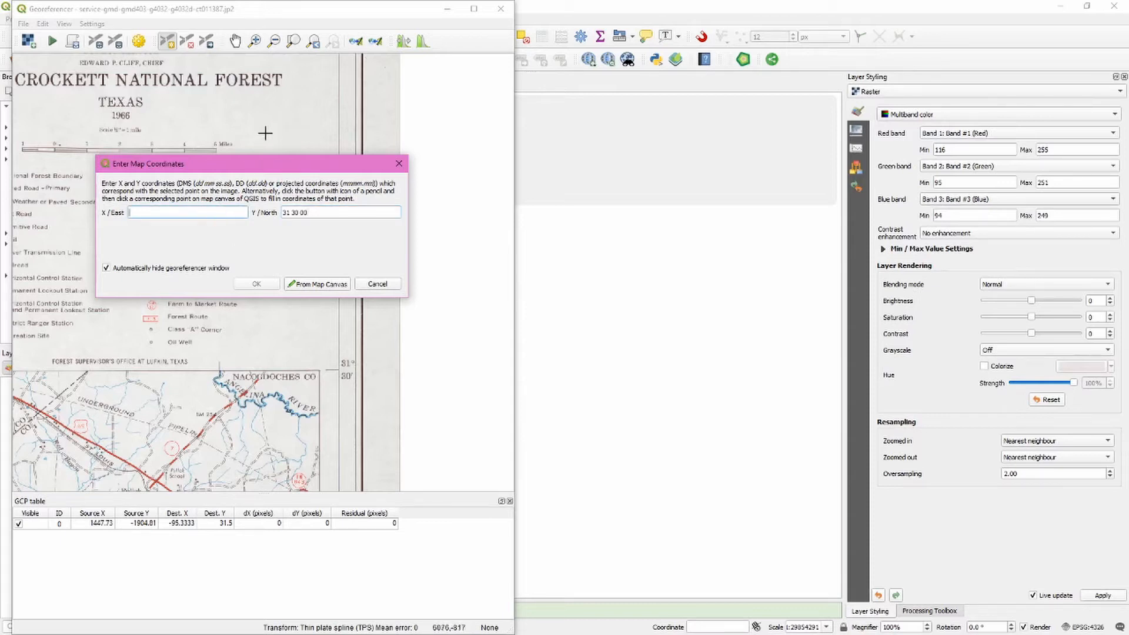
{"action": "scroll", "coordinate": [267, 109], "scroll_direction": "down", "scroll_amount": 1}
{"action": "left_click", "coordinate": [241, 69]}
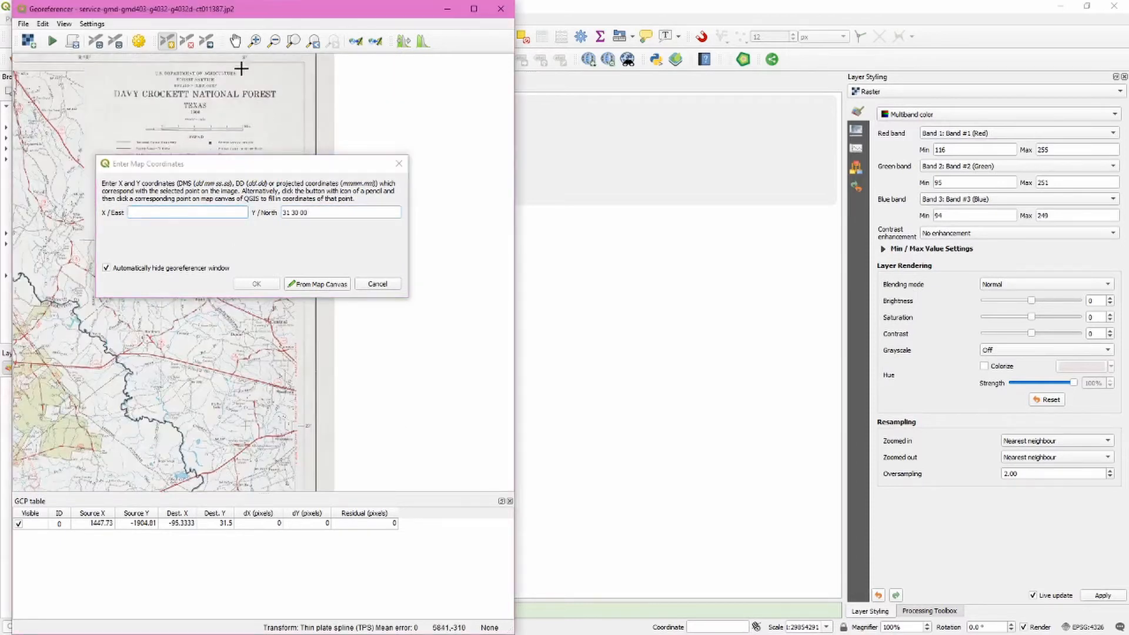
{"action": "scroll", "coordinate": [242, 119], "scroll_direction": "up", "scroll_amount": 2}
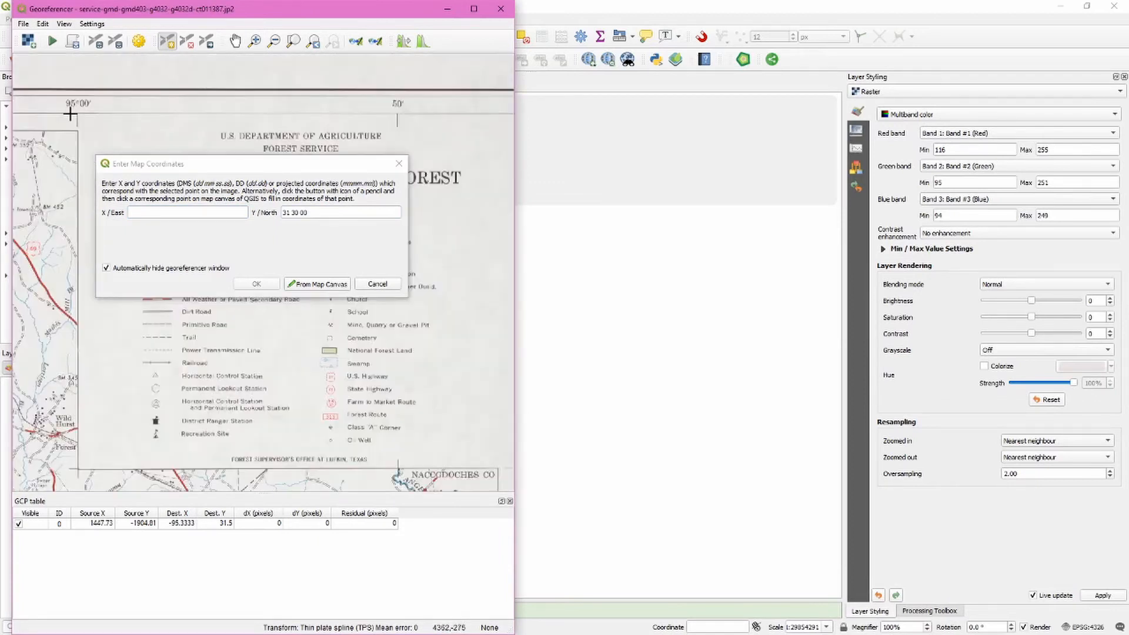
{"action": "left_click", "coordinate": [164, 211]}
{"action": "type", "text": "-94 50 00"}
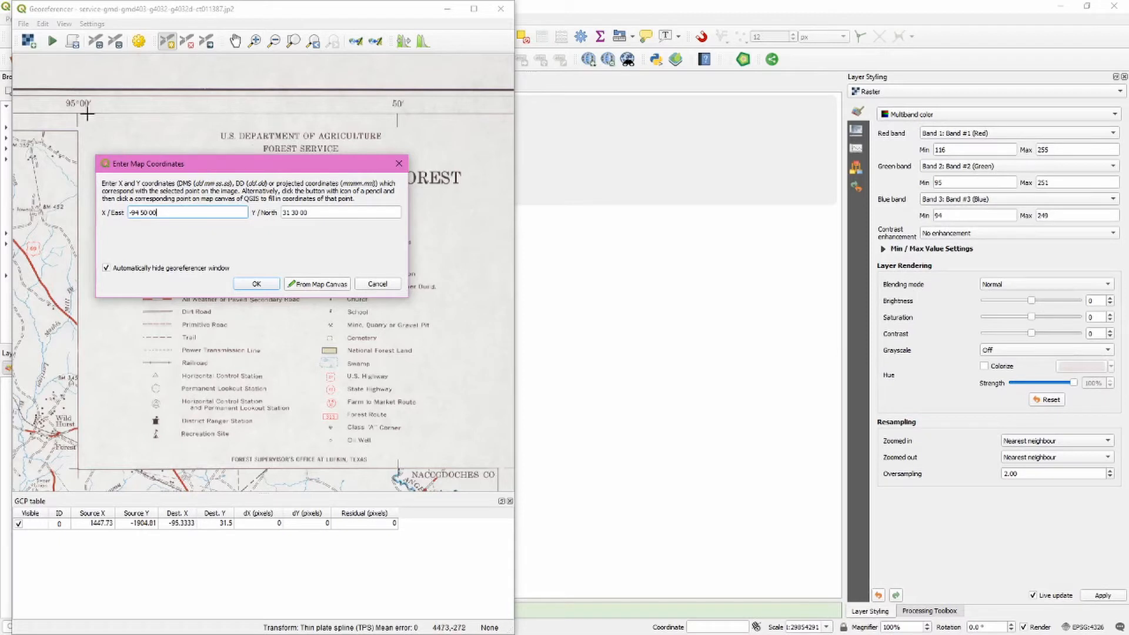
Check the longitude labels along the northern margin against the entered coordinate and accept the second control point.
{"action": "left_click_drag", "start_coordinate": [87, 113], "coordinate": [382, 117]}
{"action": "left_click_drag", "start_coordinate": [127, 107], "coordinate": [383, 101]}
{"action": "left_click_drag", "start_coordinate": [89, 100], "coordinate": [176, 100]}
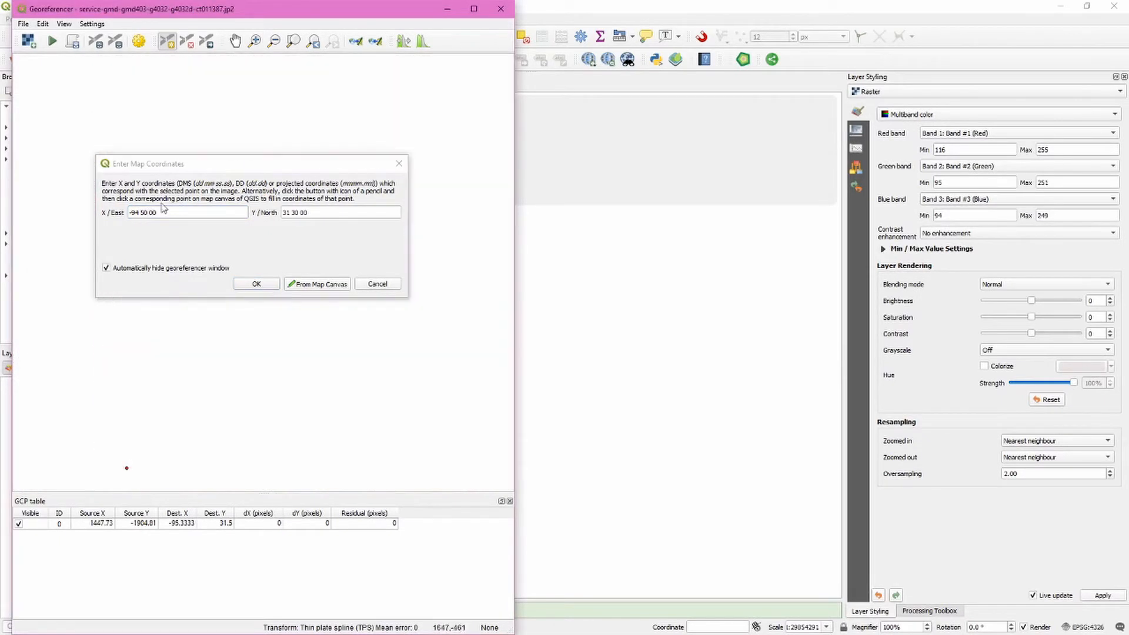
{"action": "left_click_drag", "start_coordinate": [492, 111], "coordinate": [151, 93]}
{"action": "left_click_drag", "start_coordinate": [432, 98], "coordinate": [153, 101]}
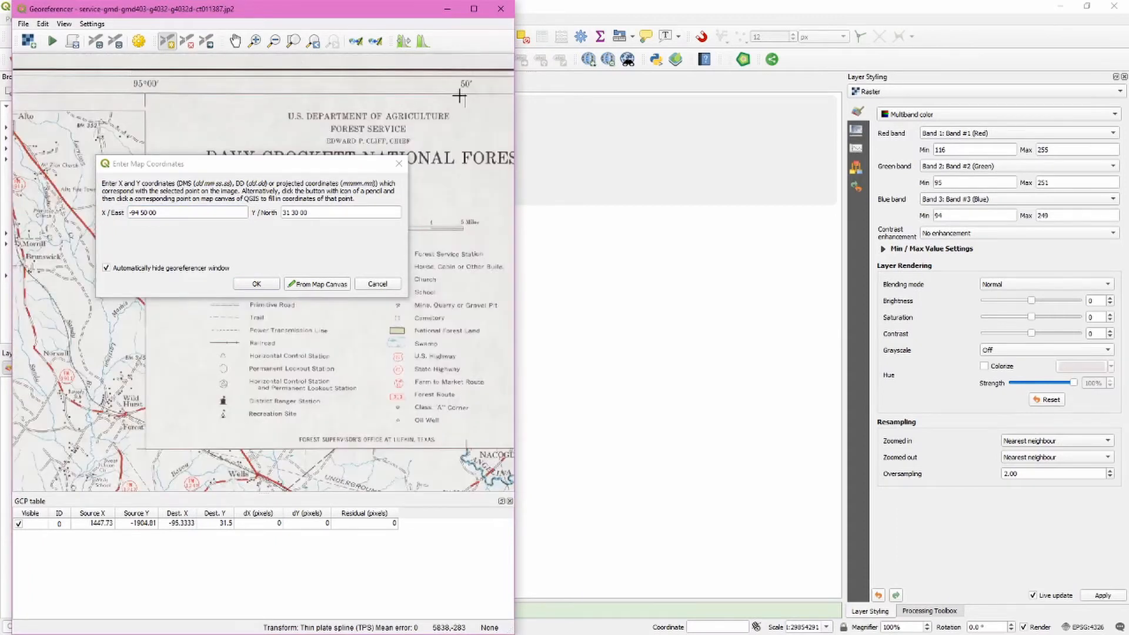
{"action": "left_click_drag", "start_coordinate": [460, 96], "coordinate": [344, 109]}
{"action": "left_click", "coordinate": [255, 285]}
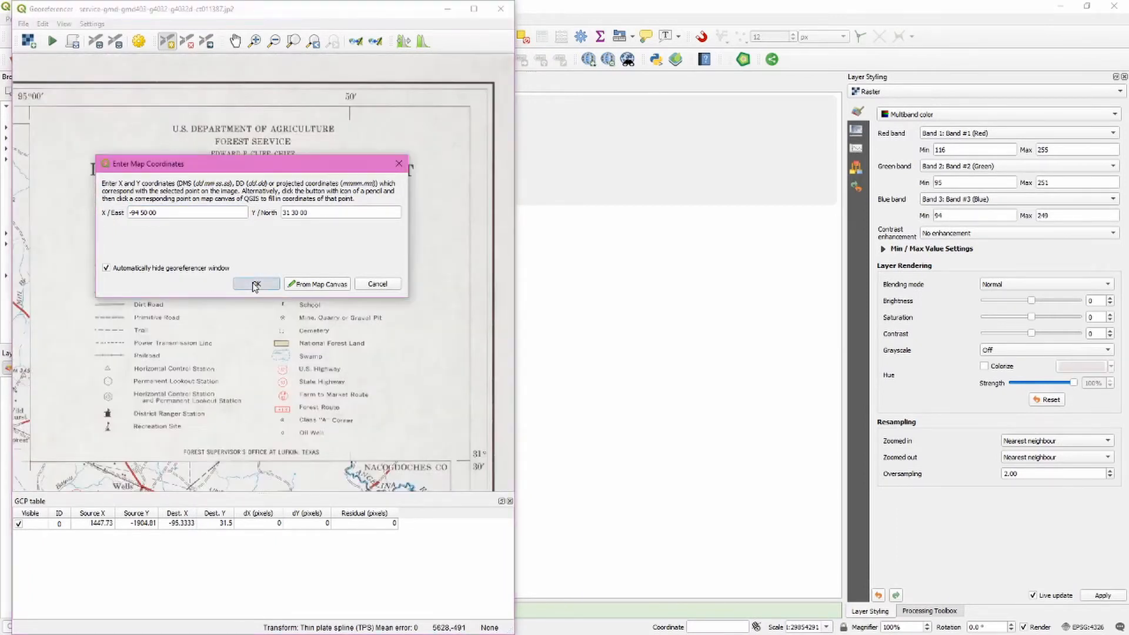
Mark the third control point at the latitude/longitude crossing just northwest of the highway junction at Corrigan, in the map's southeast corner.
{"action": "scroll", "coordinate": [276, 414], "scroll_direction": "down", "scroll_amount": 2}
{"action": "left_click_drag", "start_coordinate": [263, 456], "coordinate": [343, 324]}
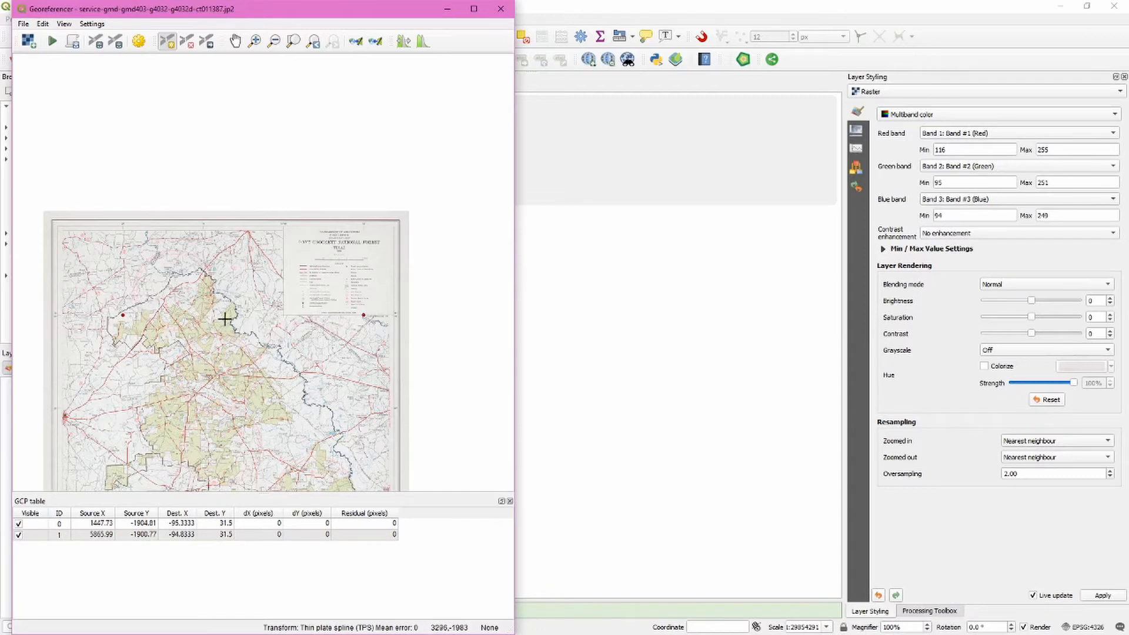
{"action": "left_click_drag", "start_coordinate": [262, 423], "coordinate": [252, 238]}
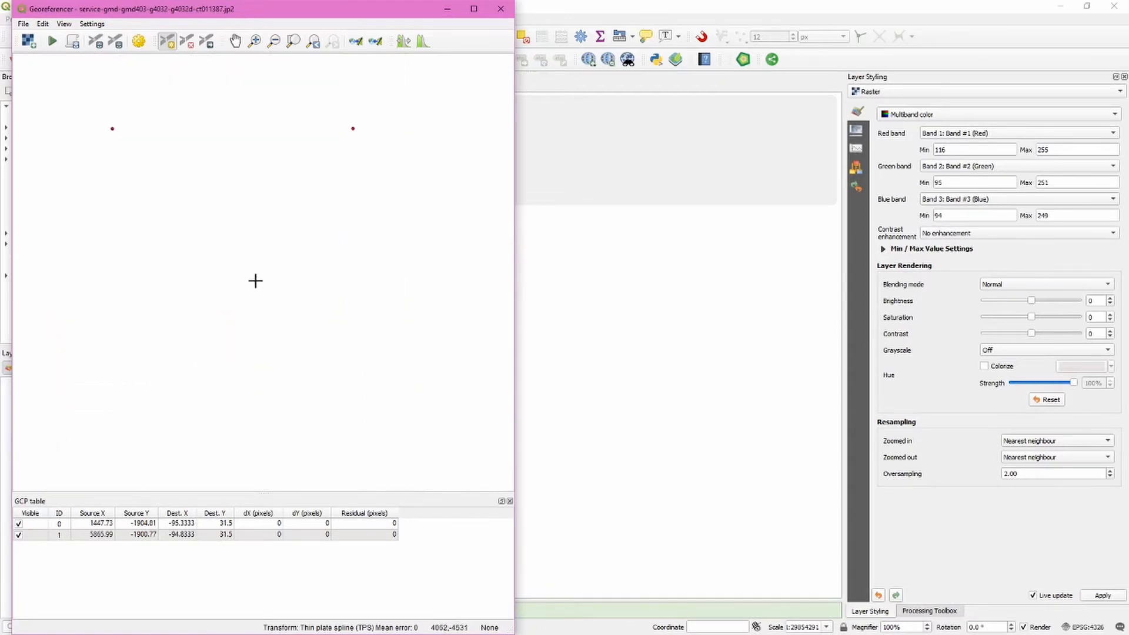
{"action": "left_click_drag", "start_coordinate": [299, 403], "coordinate": [279, 301]}
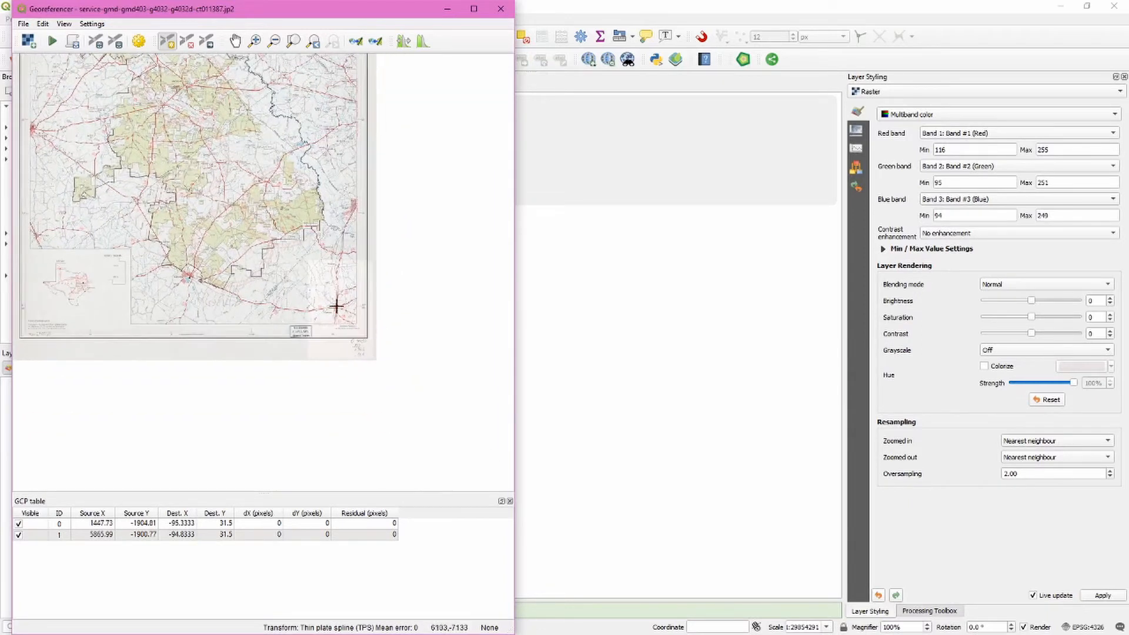
{"action": "scroll", "coordinate": [319, 292], "scroll_direction": "up", "scroll_amount": 1}
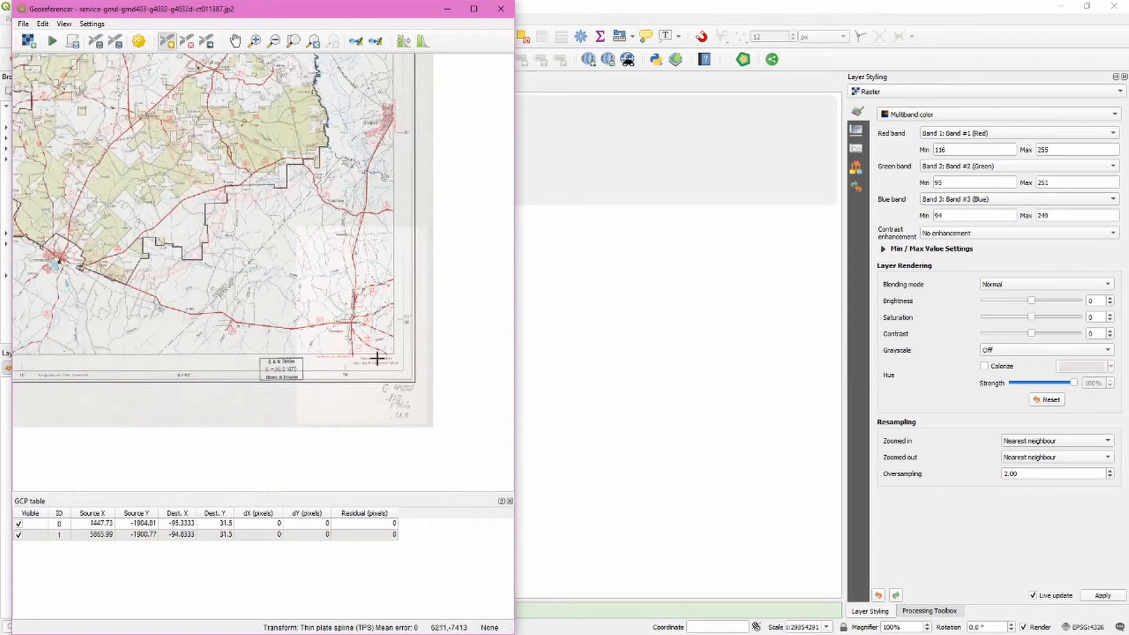
{"action": "scroll", "coordinate": [350, 341], "scroll_direction": "up", "scroll_amount": 1}
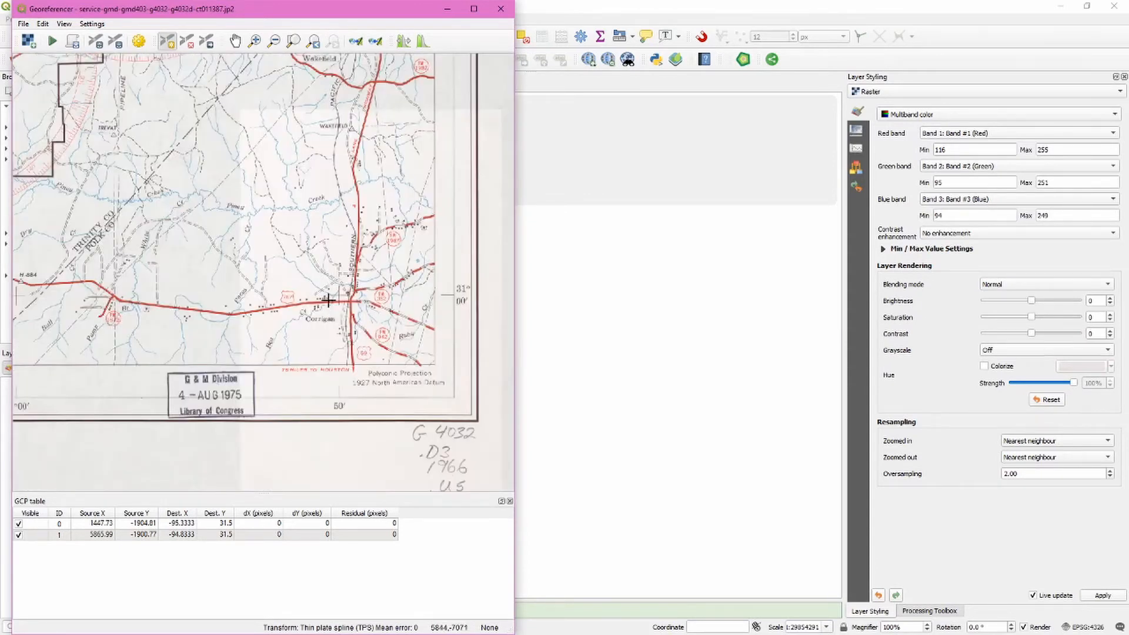
{"action": "scroll", "coordinate": [330, 295], "scroll_direction": "up", "scroll_amount": 1}
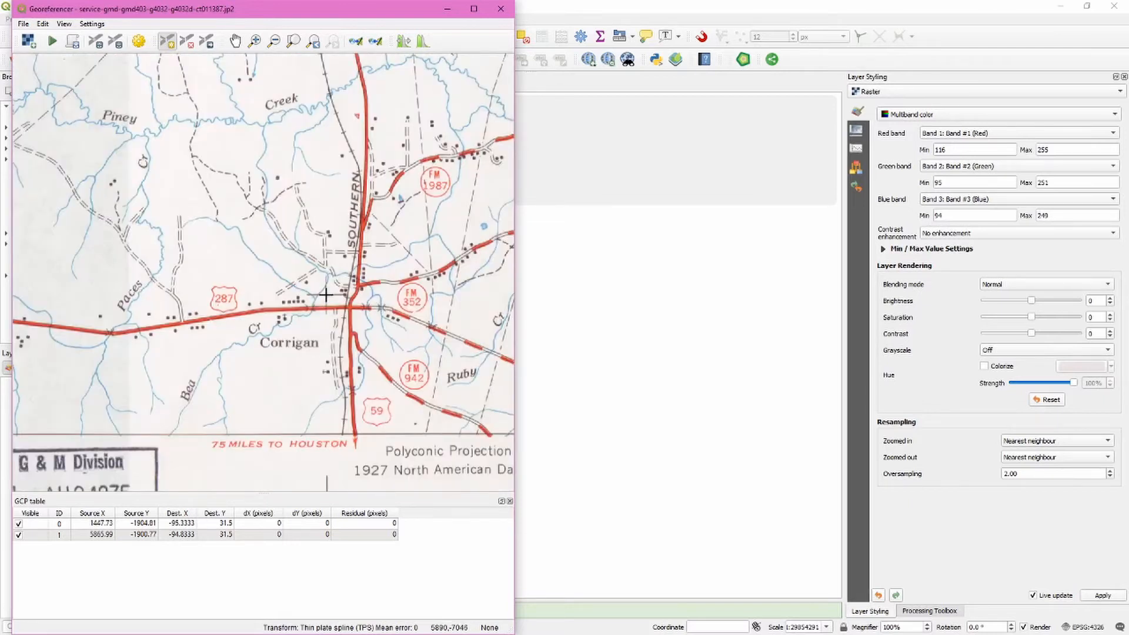
{"action": "left_click", "coordinate": [326, 295]}
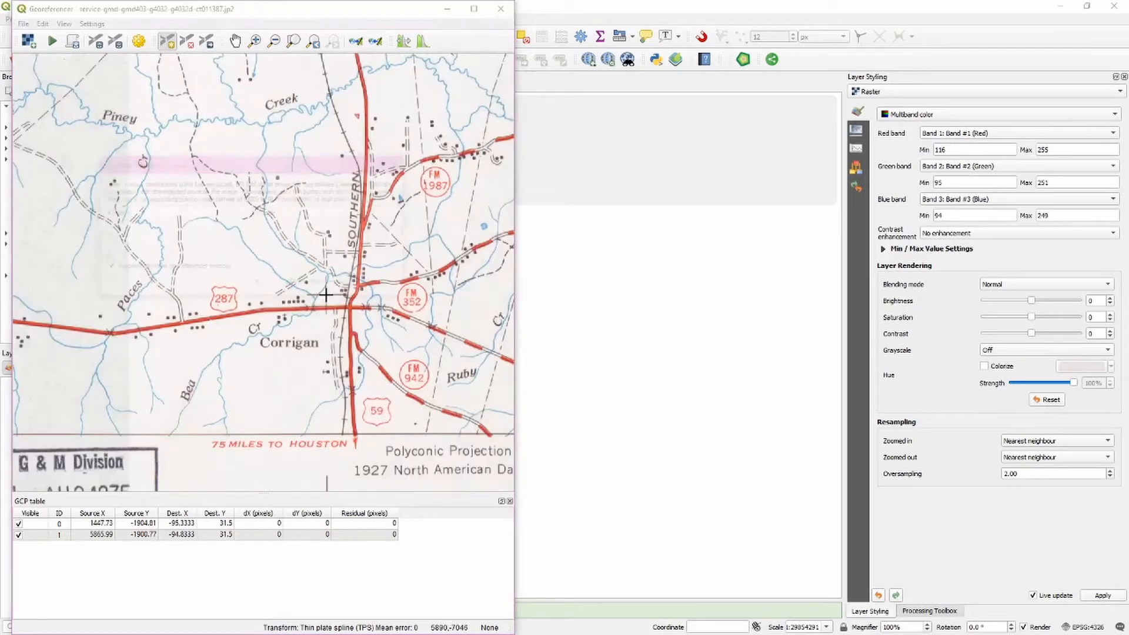
Enter 31 00 00 as the third control point's Y/North coordinate, matching the latitude label on the eastern margin.
{"action": "scroll", "coordinate": [346, 371], "scroll_direction": "down", "scroll_amount": 2}
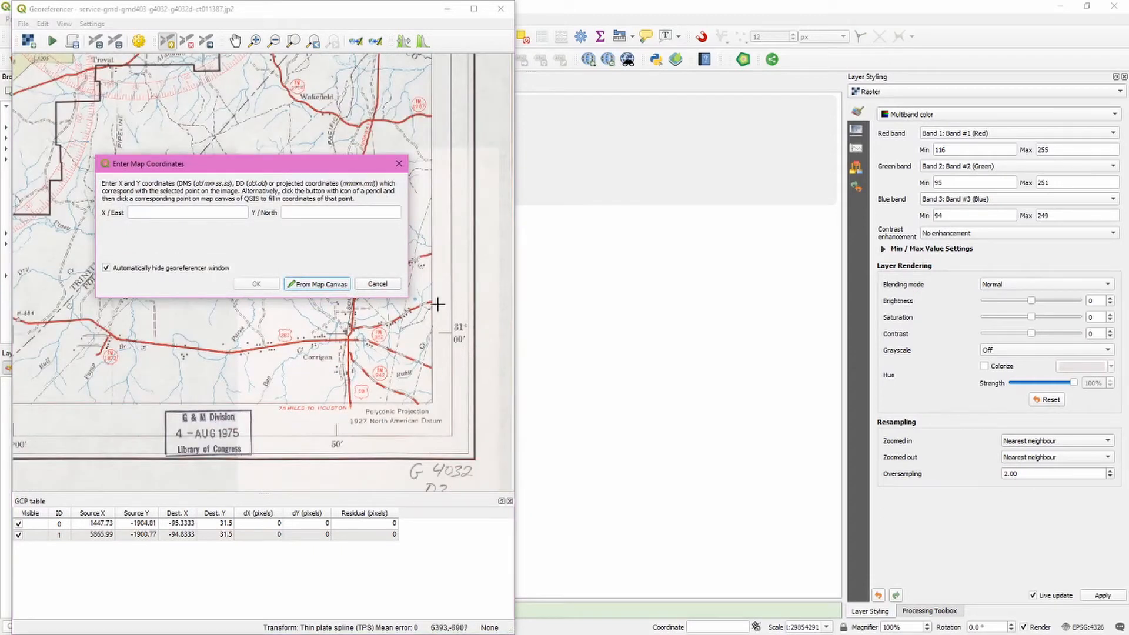
{"action": "left_click", "coordinate": [294, 212]}
{"action": "type", "text": "31 00 00"}
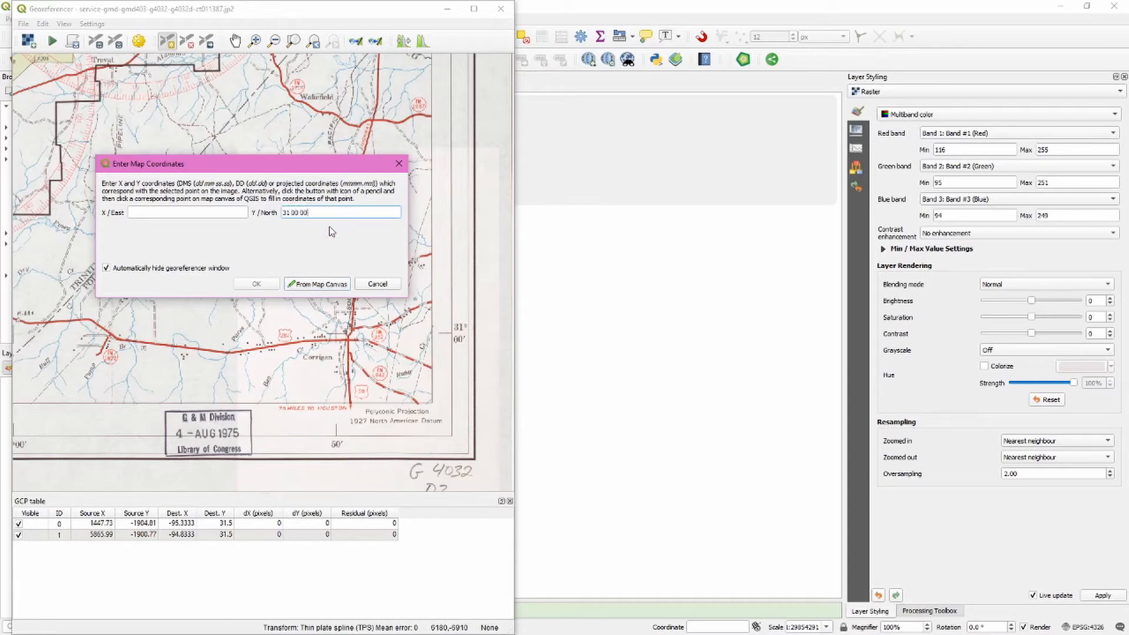
Enter -94 50 00 as the third control point's X/East coordinate, using the southern margin's 50' mark, and accept the point.
{"action": "left_click", "coordinate": [184, 217]}
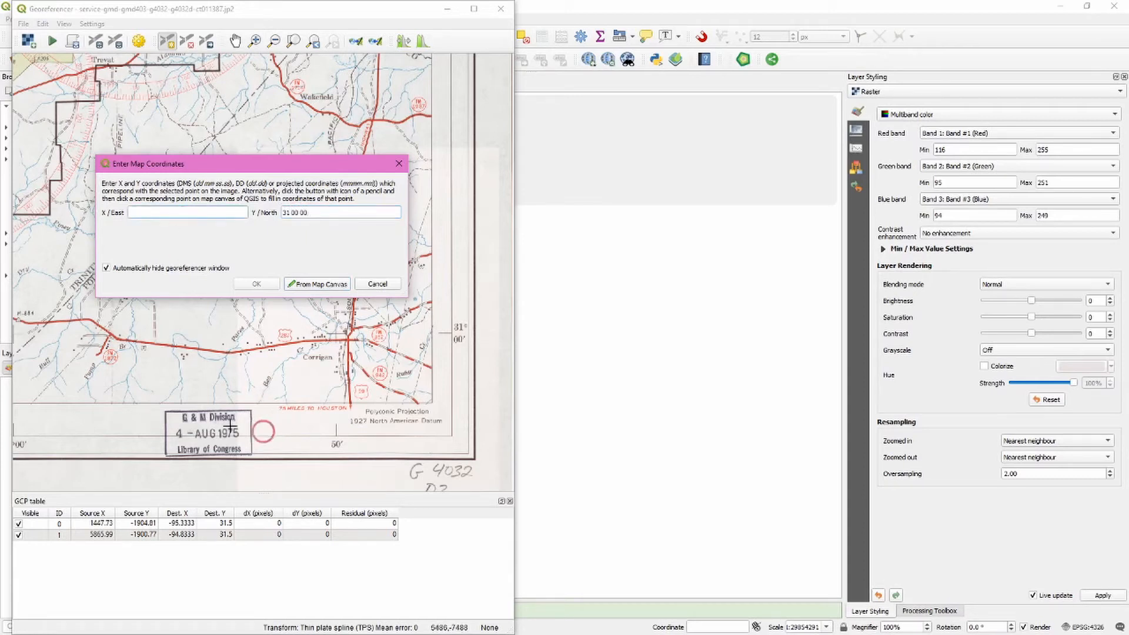
{"action": "left_click_drag", "start_coordinate": [122, 400], "coordinate": [236, 361]}
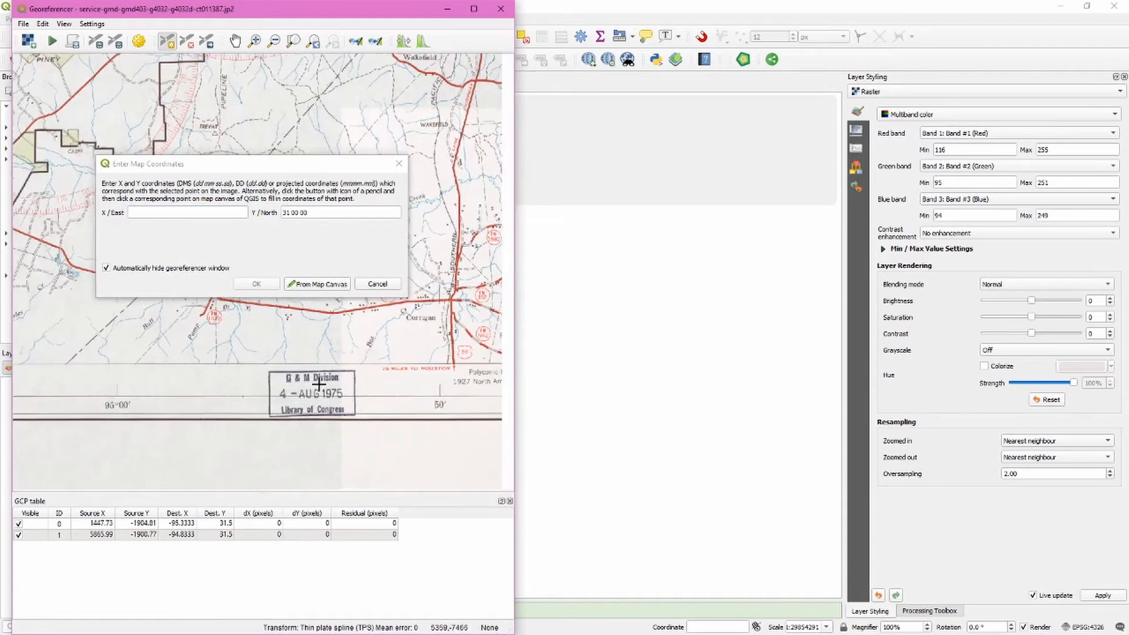
{"action": "left_click", "coordinate": [190, 215]}
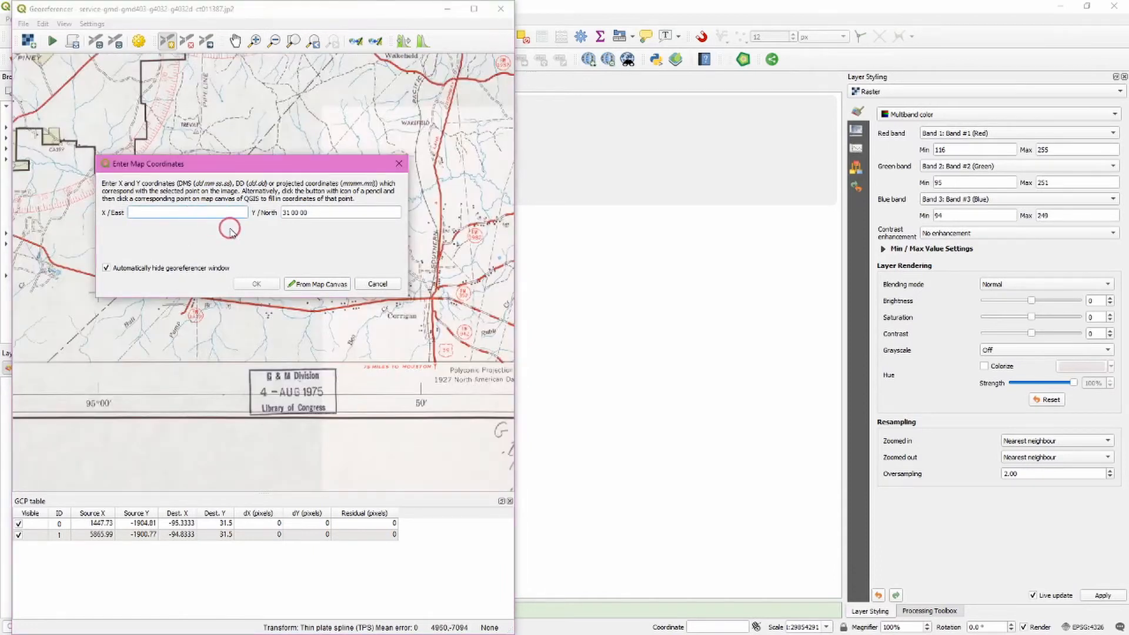
{"action": "type", "text": "-94 50 00"}
{"action": "left_click", "coordinate": [258, 284]}
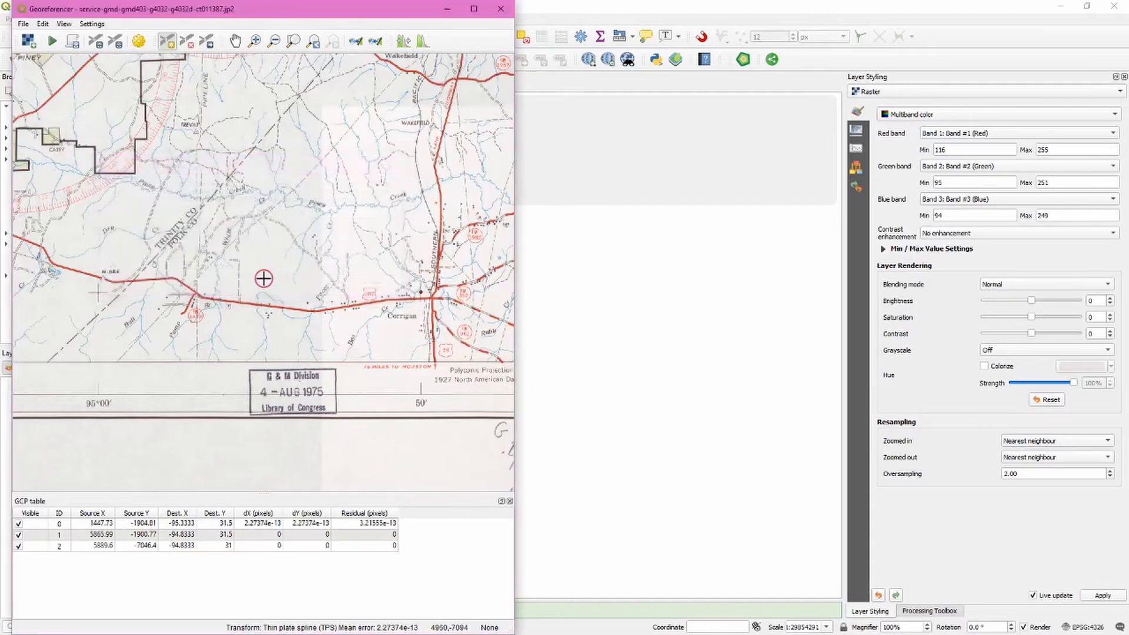
Mark the fourth control point at the crossing south of Groveton, above the 10' mark on the southern margin.
{"action": "scroll", "coordinate": [250, 282], "scroll_direction": "down", "scroll_amount": 3}
{"action": "scroll", "coordinate": [251, 281], "scroll_direction": "up", "scroll_amount": 3}
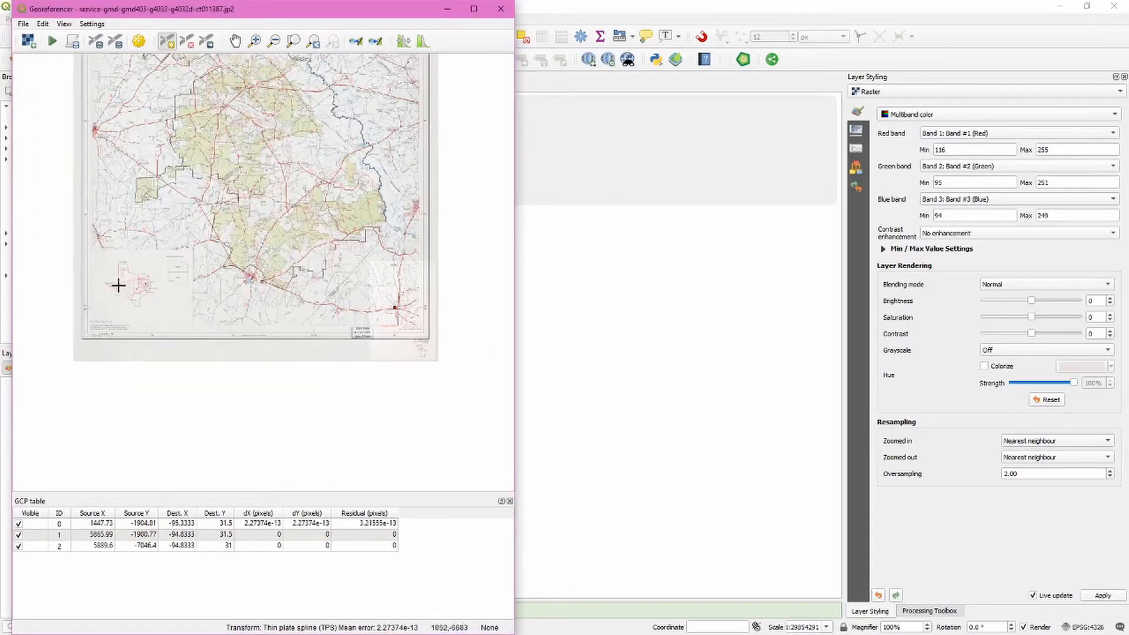
{"action": "scroll", "coordinate": [206, 295], "scroll_direction": "up", "scroll_amount": 3}
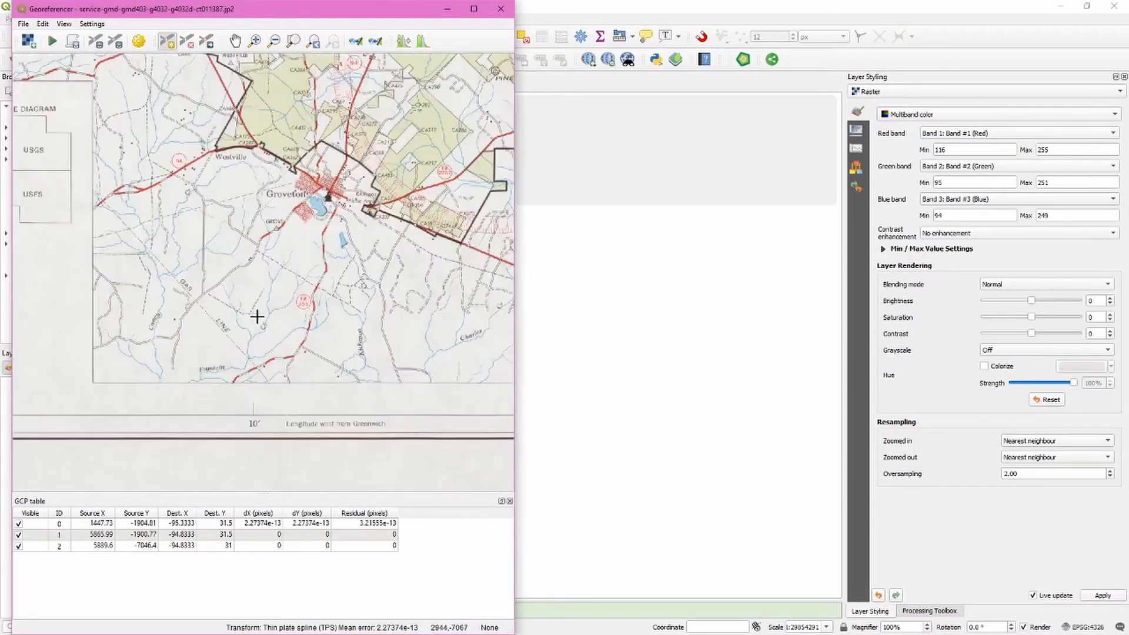
{"action": "scroll", "coordinate": [257, 317], "scroll_direction": "up", "scroll_amount": 3}
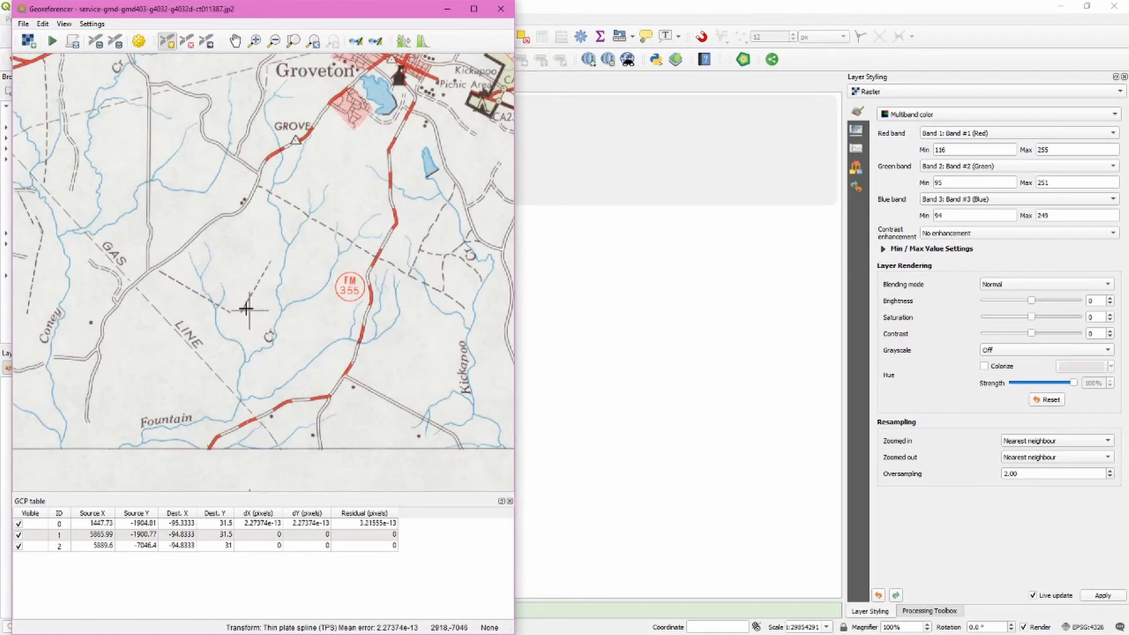
{"action": "scroll", "coordinate": [248, 310], "scroll_direction": "up", "scroll_amount": 1}
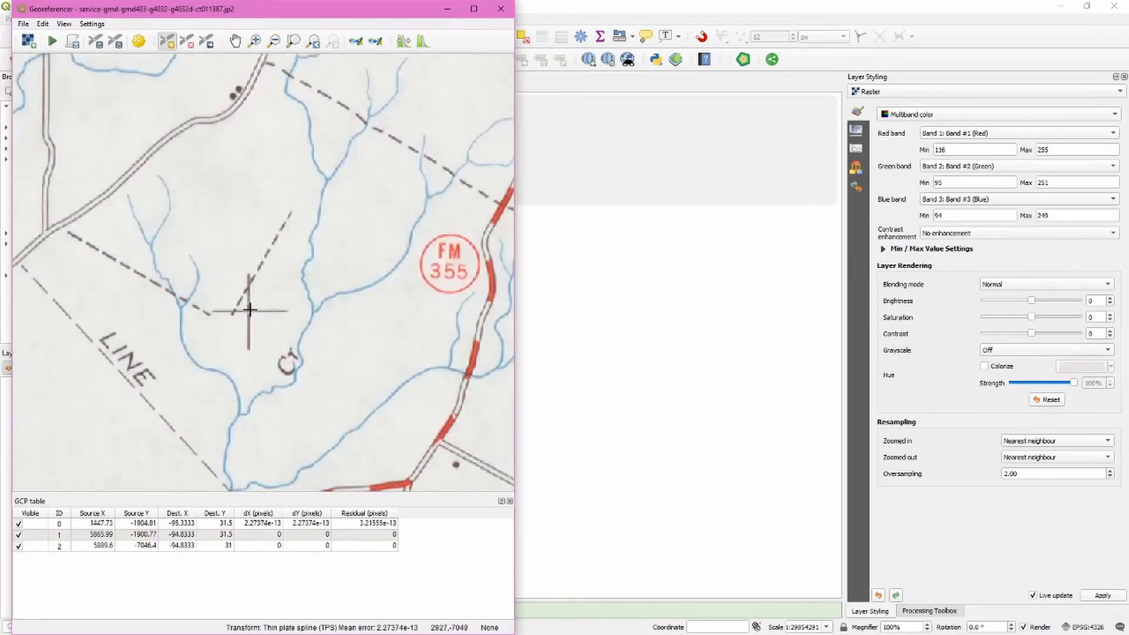
{"action": "left_click", "coordinate": [248, 310]}
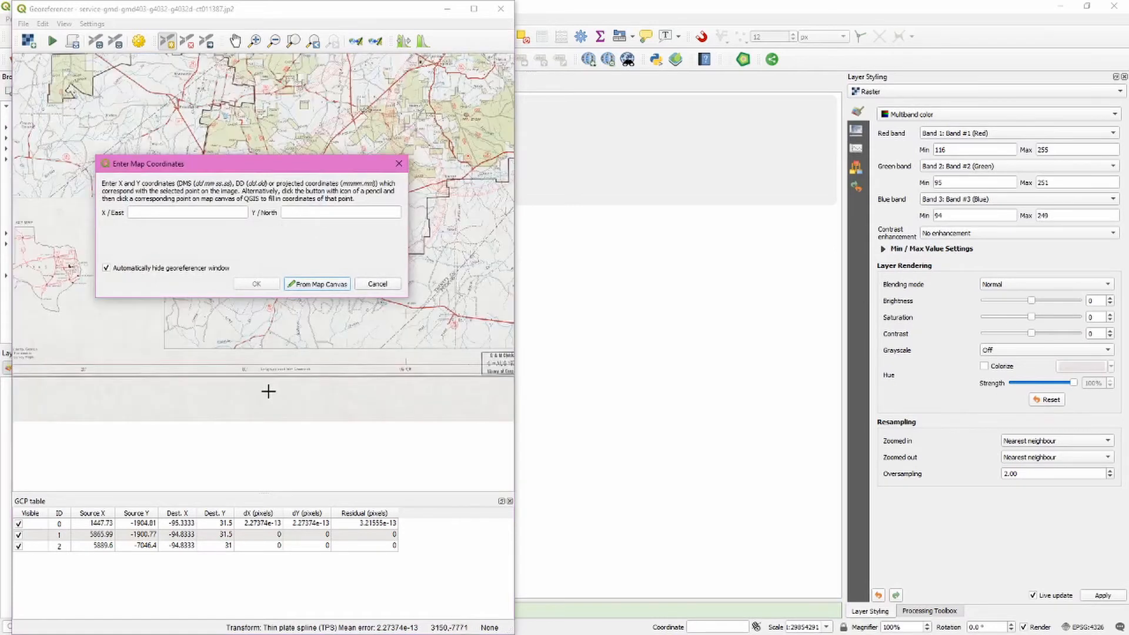
Enter -95 10 00 as the fourth control point's X/East coordinate, using the longitude labels along the southern margin.
{"action": "scroll", "coordinate": [247, 393], "scroll_direction": "up", "scroll_amount": 1}
{"action": "left_click_drag", "start_coordinate": [386, 384], "coordinate": [179, 369]}
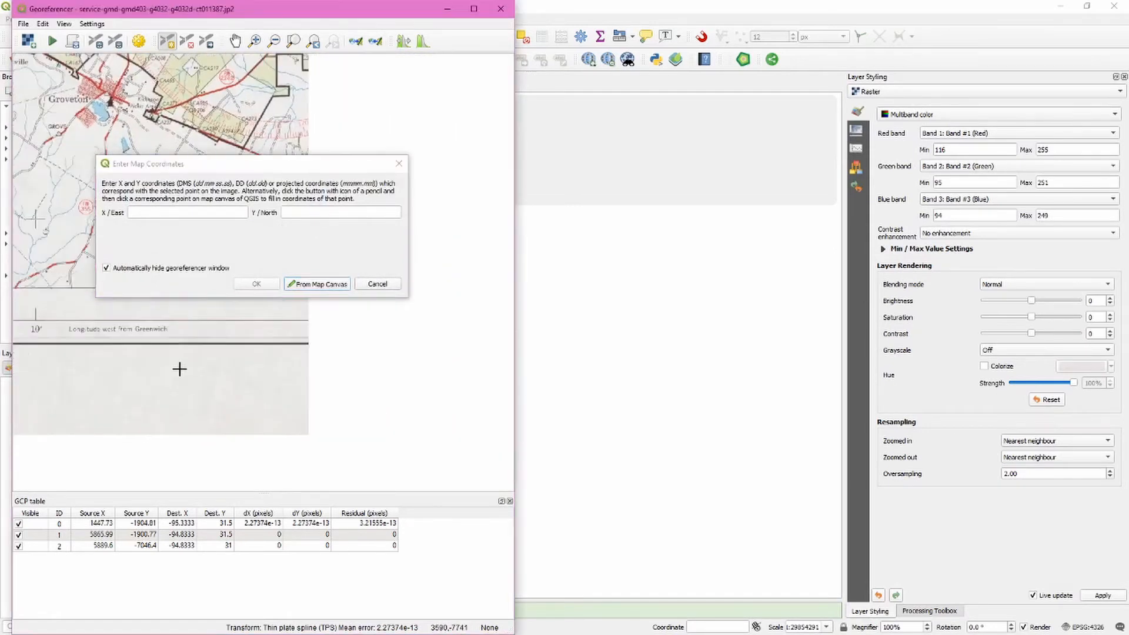
{"action": "left_click", "coordinate": [149, 215]}
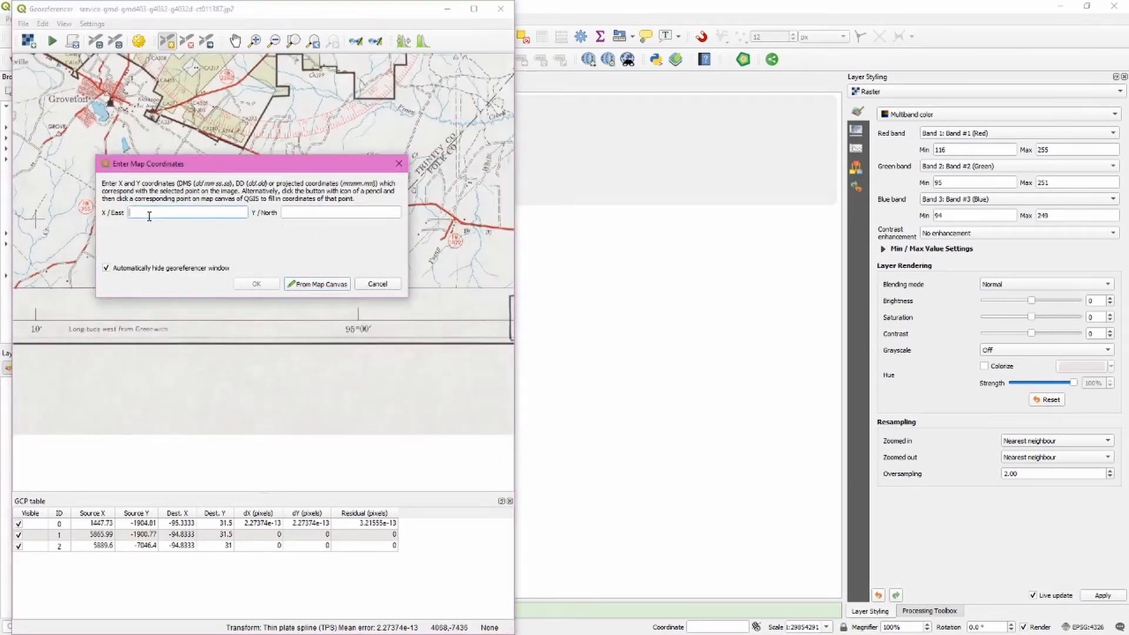
{"action": "type", "text": "-95 10 00"}
Move the coordinate dialog off the map, enter 31 00 00 as the fourth point's Y/North from the western margin label, and accept it.
{"action": "scroll", "coordinate": [283, 110], "scroll_direction": "down", "scroll_amount": 1}
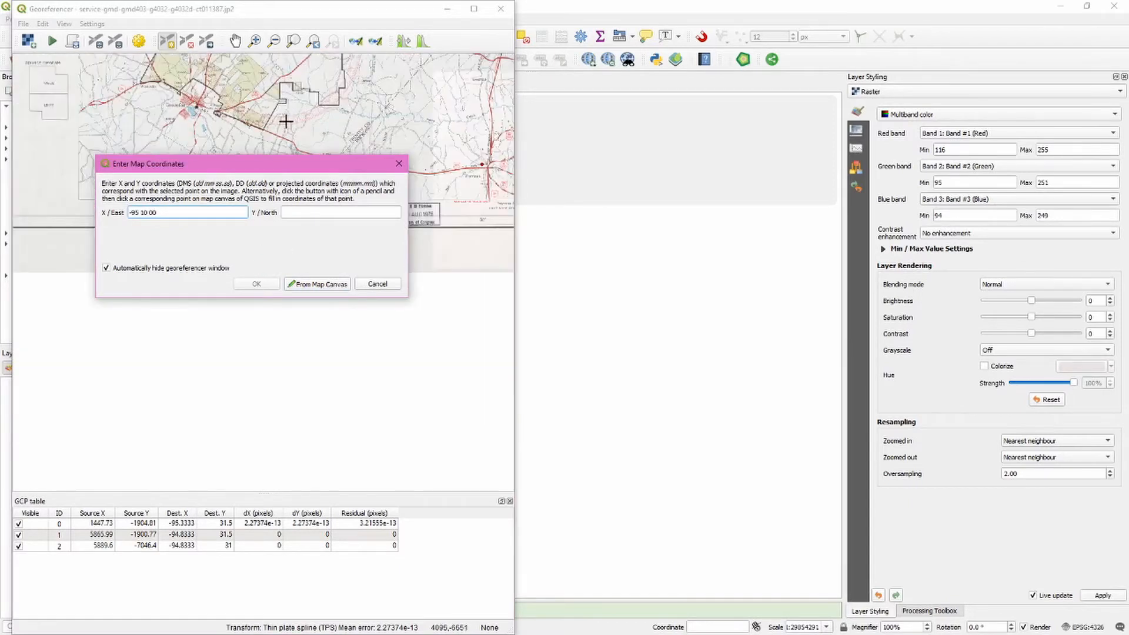
{"action": "left_click_drag", "start_coordinate": [264, 111], "coordinate": [450, 201]}
{"action": "left_click_drag", "start_coordinate": [284, 170], "coordinate": [266, 397]}
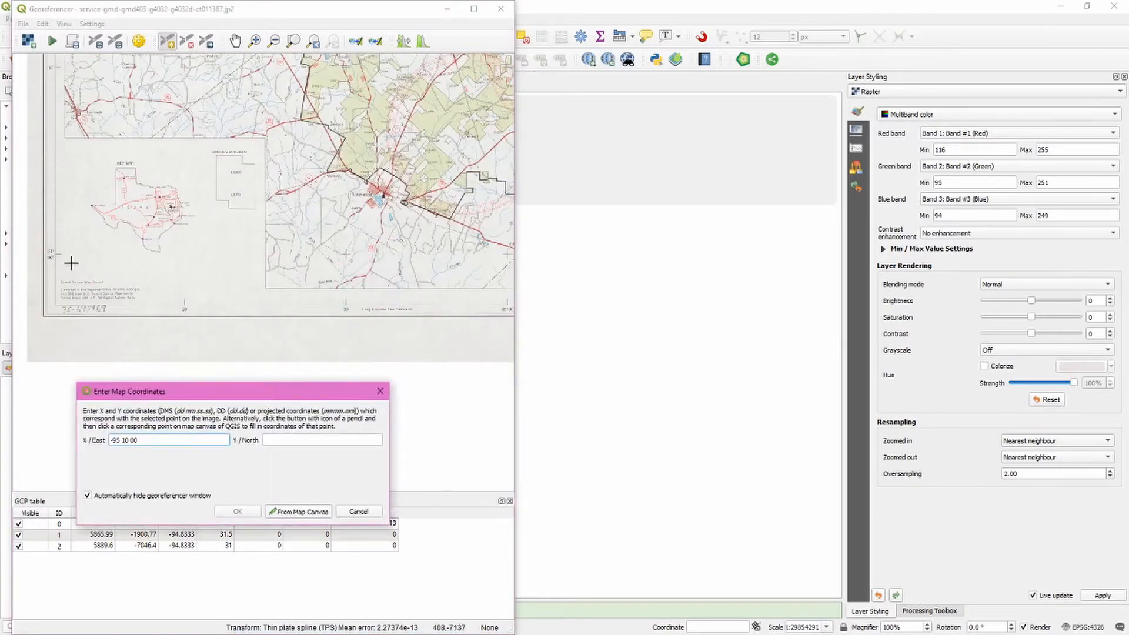
{"action": "scroll", "coordinate": [37, 249], "scroll_direction": "up", "scroll_amount": 2}
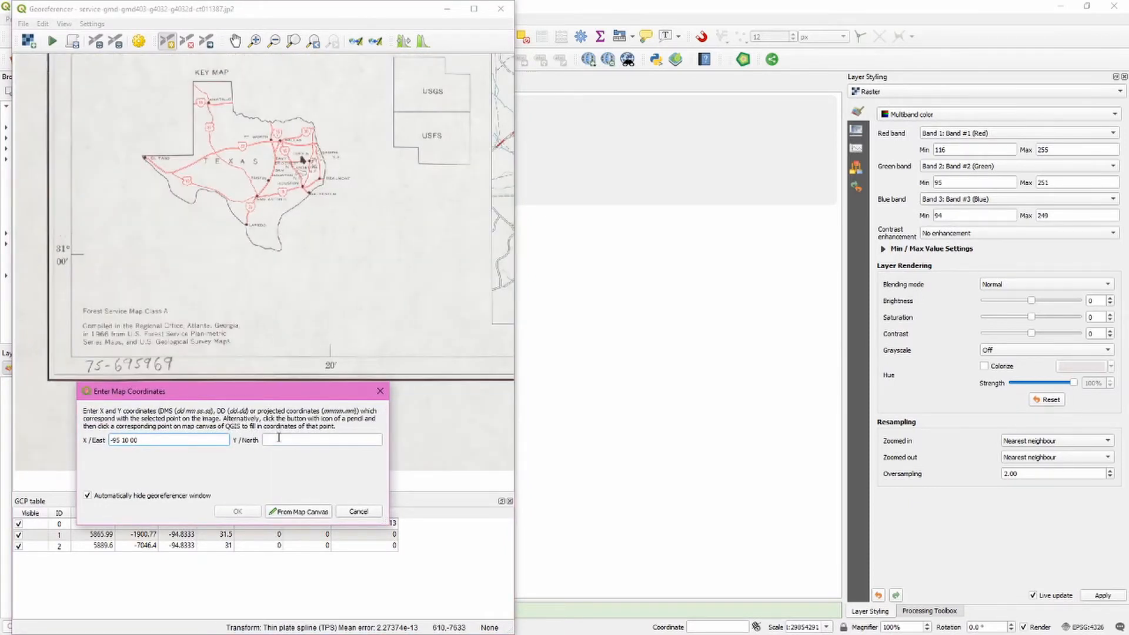
{"action": "left_click", "coordinate": [279, 438]}
{"action": "type", "text": "31 00 00"}
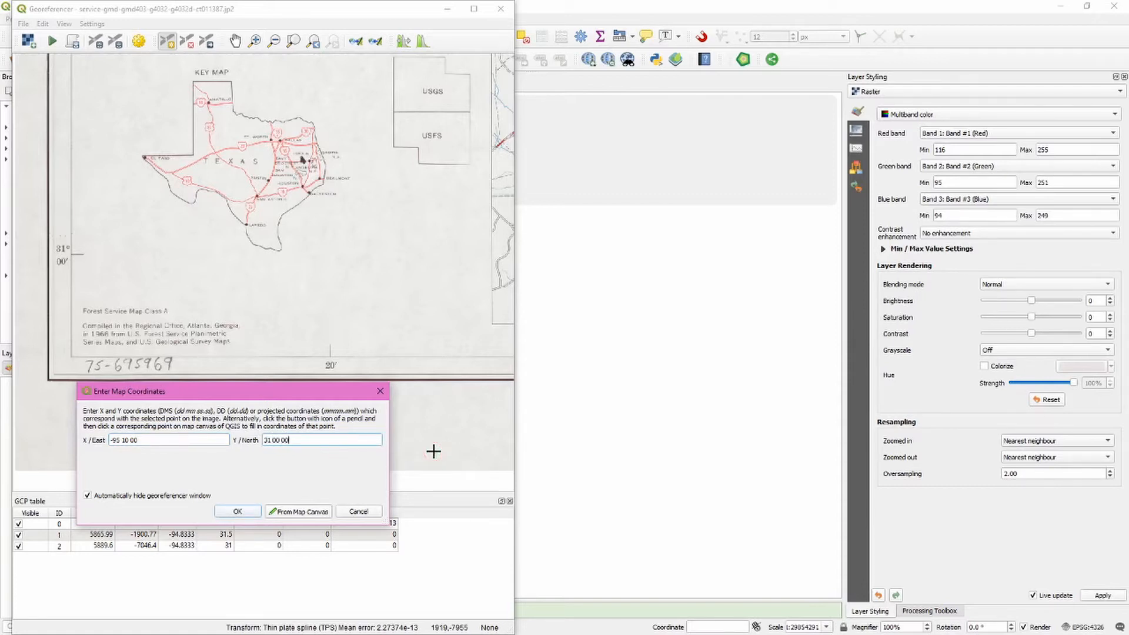
{"action": "left_click", "coordinate": [237, 511]}
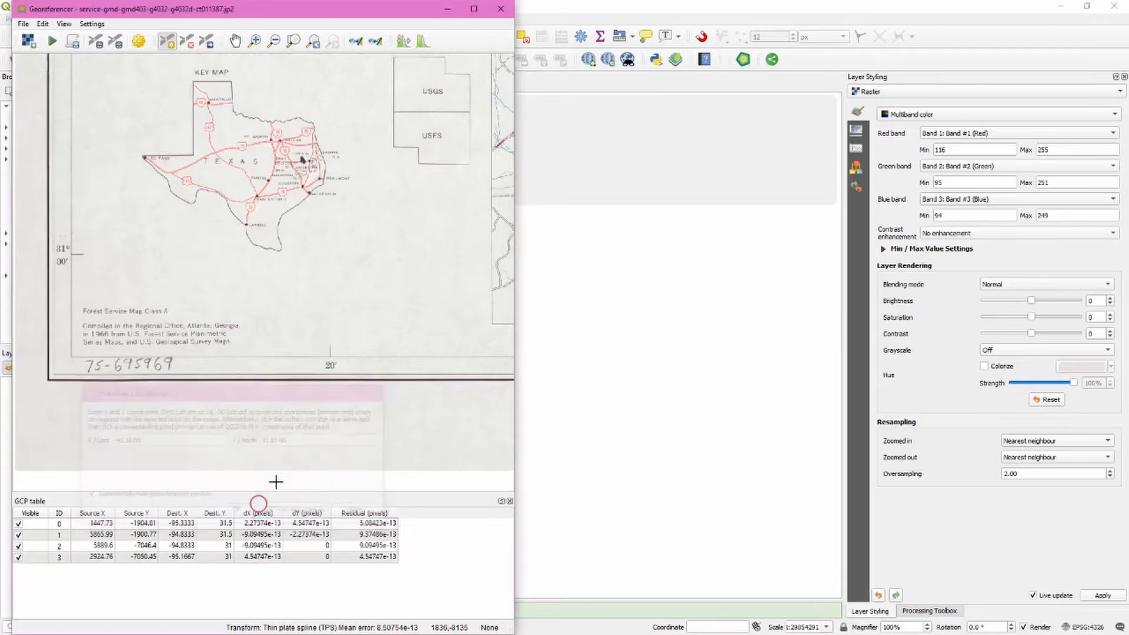
Mark the fifth control point at the crossing just southwest of Fodice, in the western part of the map.
{"action": "scroll", "coordinate": [303, 336], "scroll_direction": "down", "scroll_amount": 2}
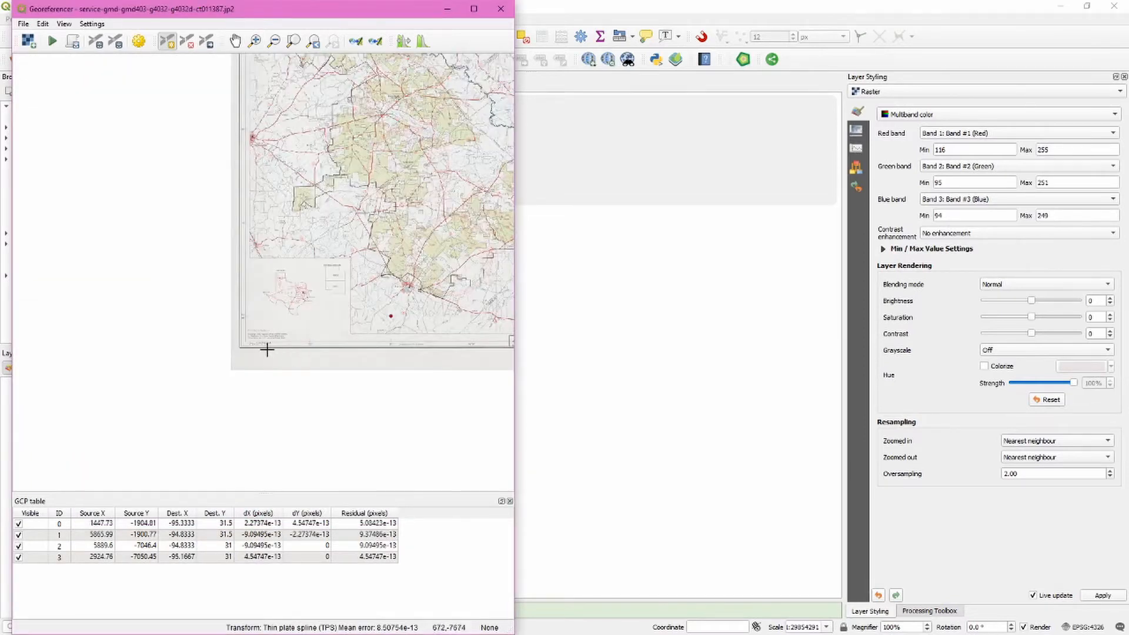
{"action": "left_click_drag", "start_coordinate": [395, 324], "coordinate": [227, 297]}
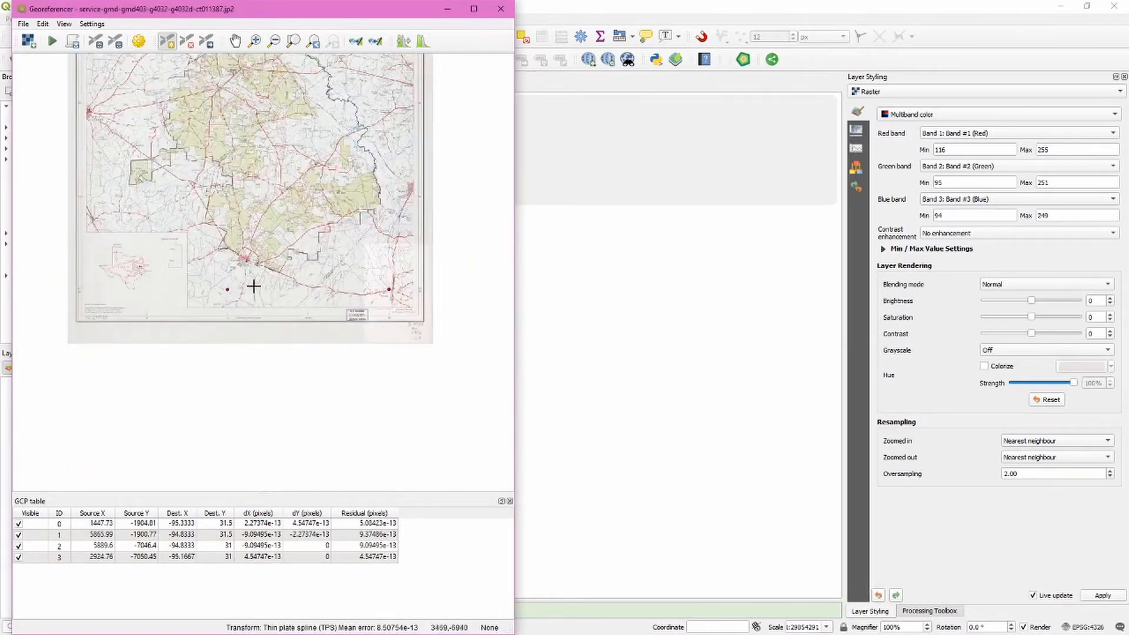
{"action": "left_click_drag", "start_coordinate": [253, 132], "coordinate": [269, 238]}
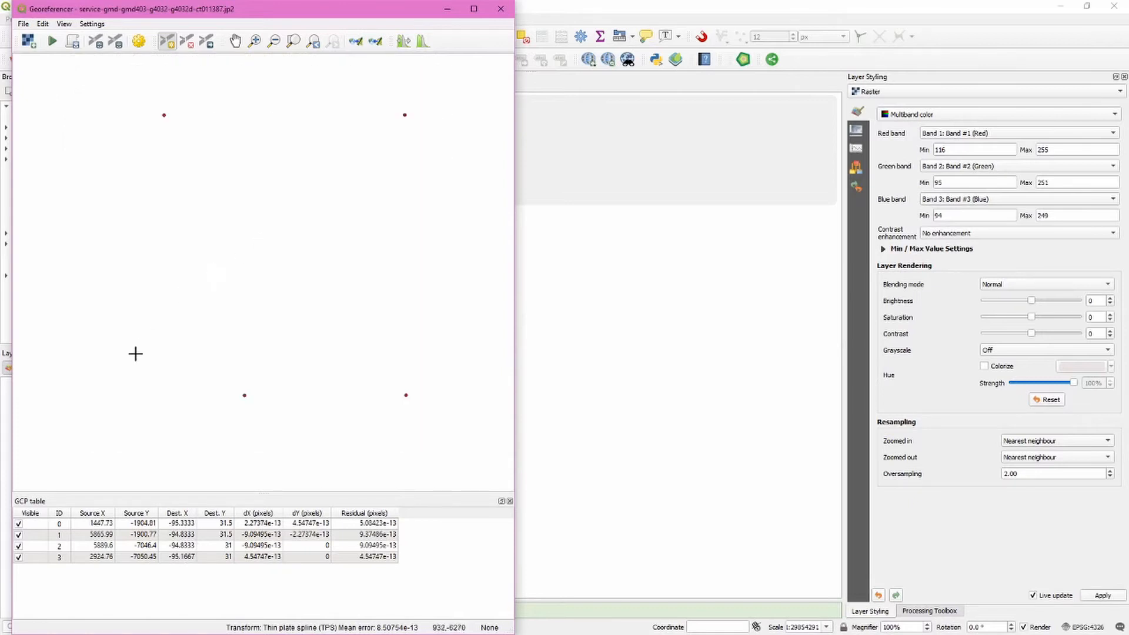
{"action": "scroll", "coordinate": [147, 306], "scroll_direction": "up", "scroll_amount": 1}
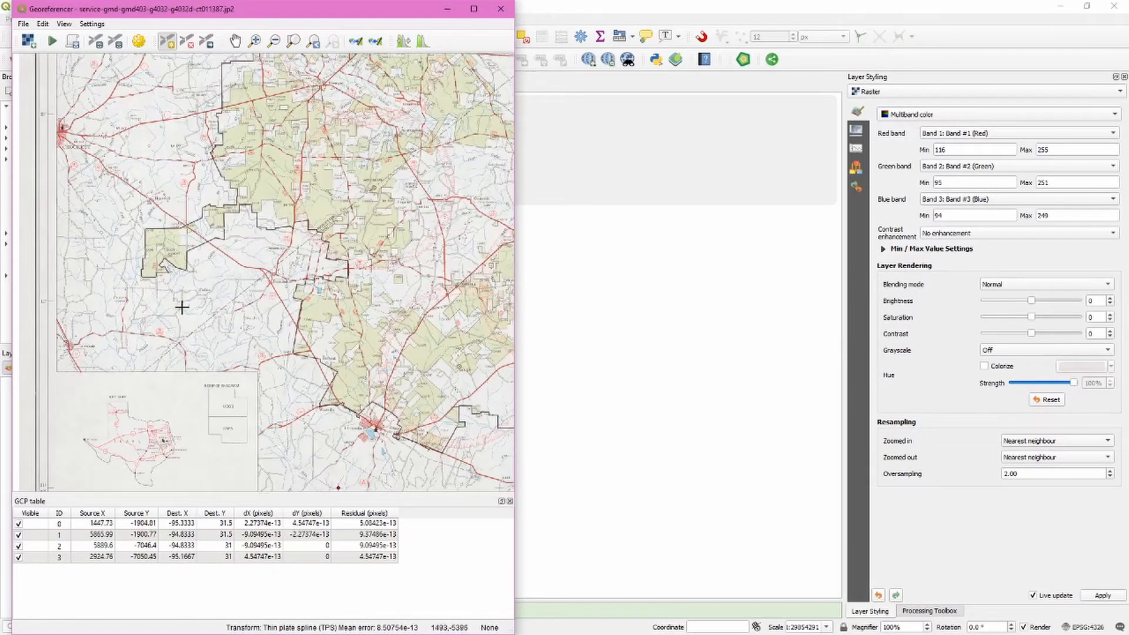
{"action": "scroll", "coordinate": [182, 307], "scroll_direction": "up", "scroll_amount": 1}
{"action": "scroll", "coordinate": [171, 300], "scroll_direction": "up", "scroll_amount": 1}
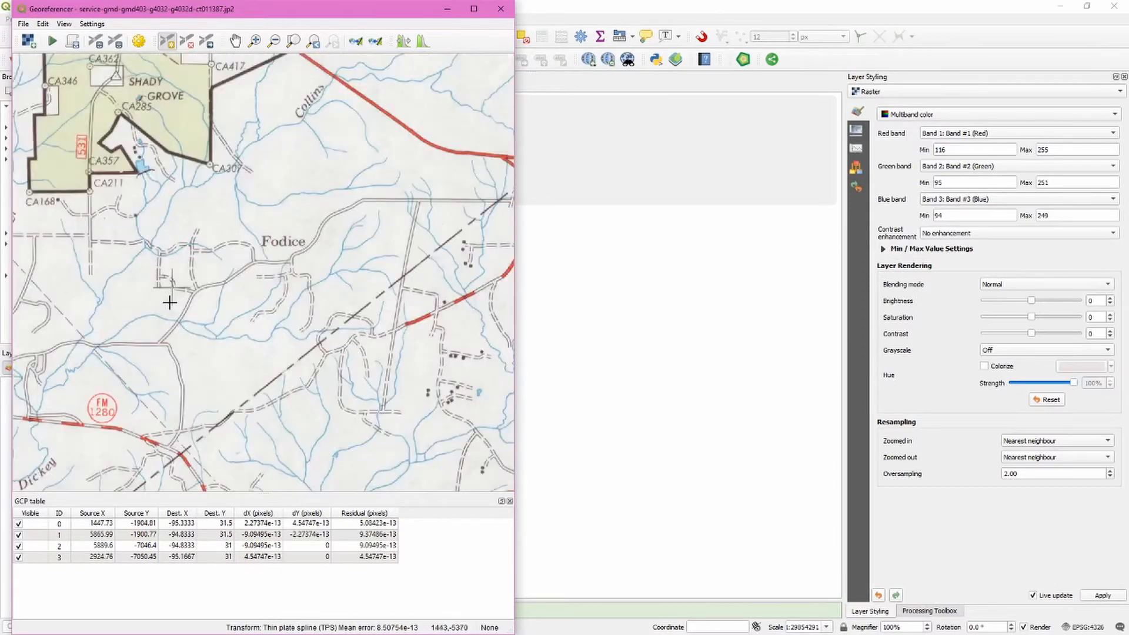
{"action": "scroll", "coordinate": [168, 281], "scroll_direction": "up", "scroll_amount": 1}
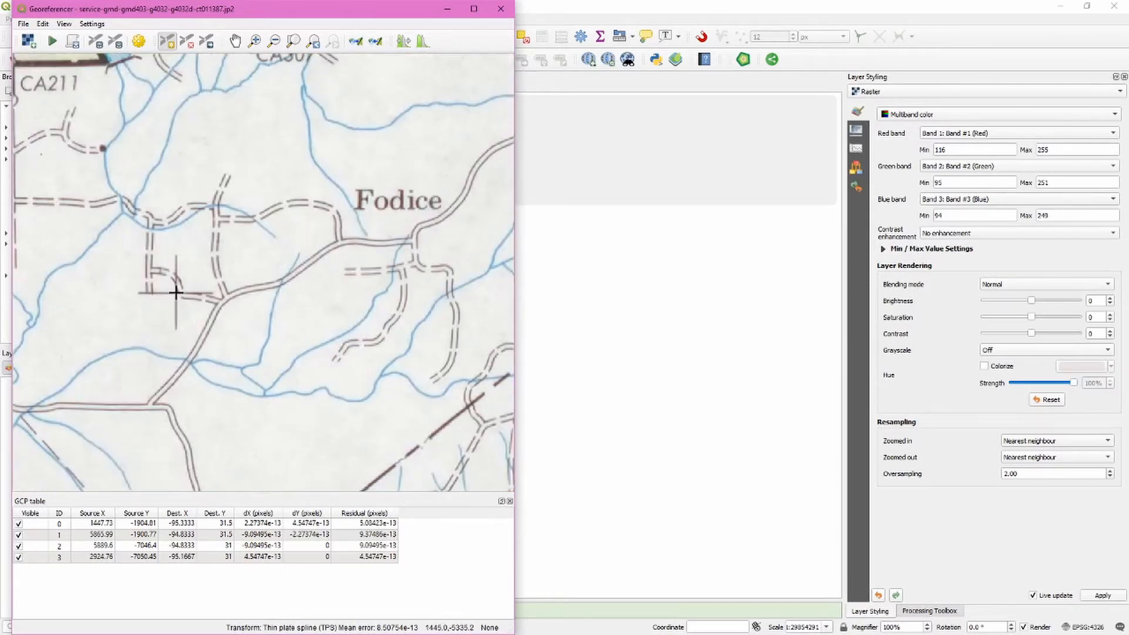
{"action": "left_click", "coordinate": [176, 292]}
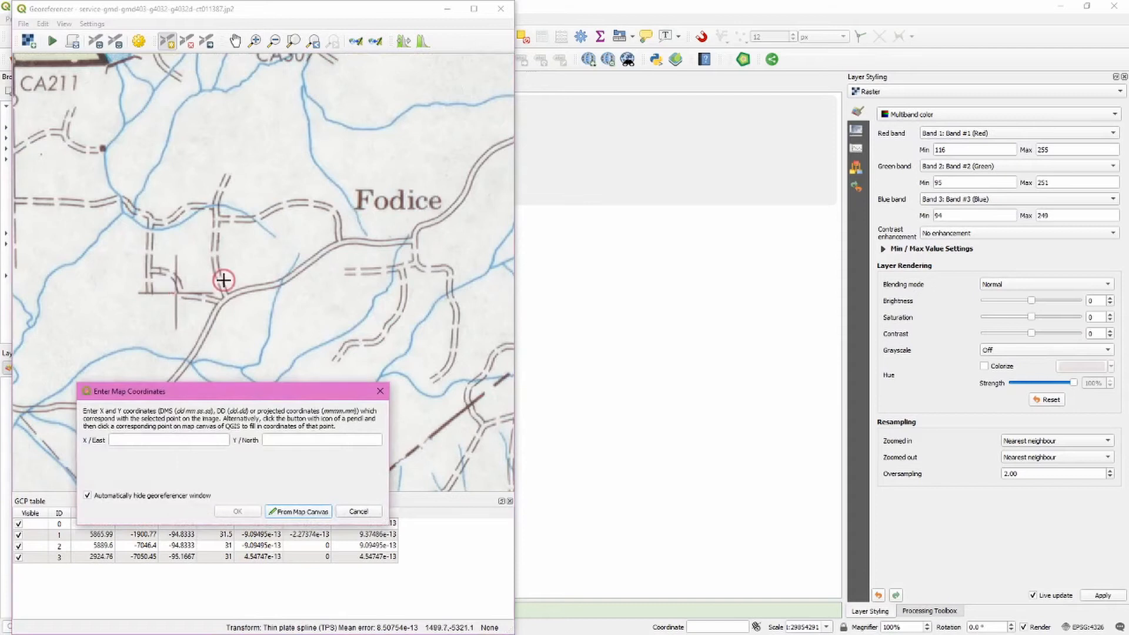
Enter 31 10 00 as the fifth control point's Y/North coordinate, counting up from the 31°00' label on the western margin.
{"action": "left_click_drag", "start_coordinate": [146, 283], "coordinate": [368, 249]}
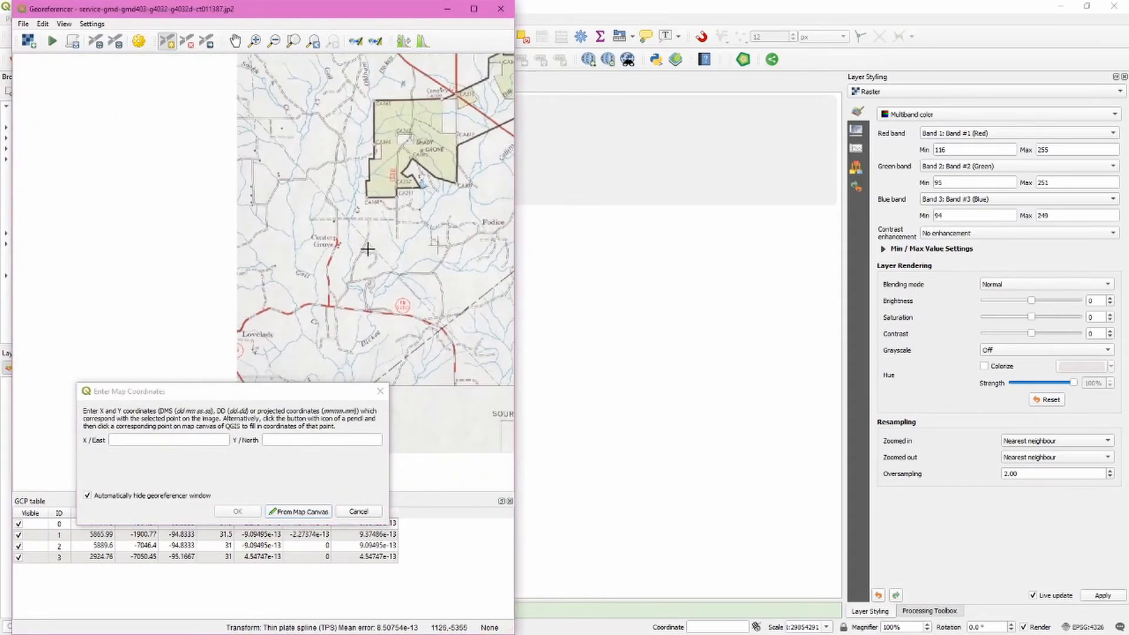
{"action": "left_click_drag", "start_coordinate": [236, 312], "coordinate": [219, 124]}
{"action": "left_click_drag", "start_coordinate": [204, 309], "coordinate": [199, 130]}
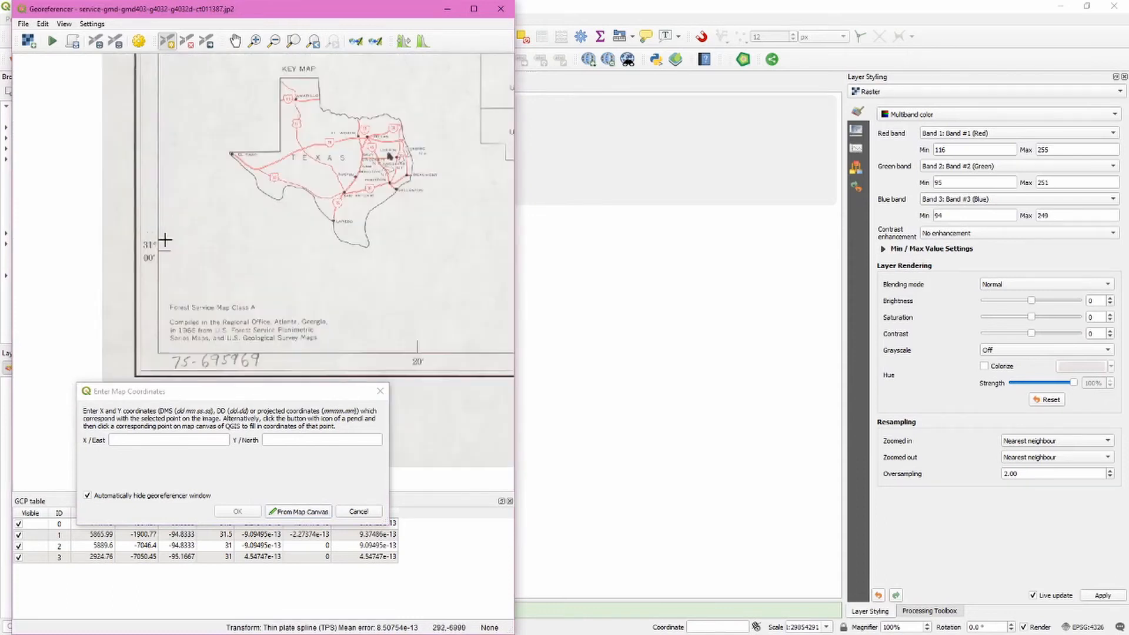
{"action": "left_click", "coordinate": [289, 440]}
{"action": "type", "text": "31 10 00"}
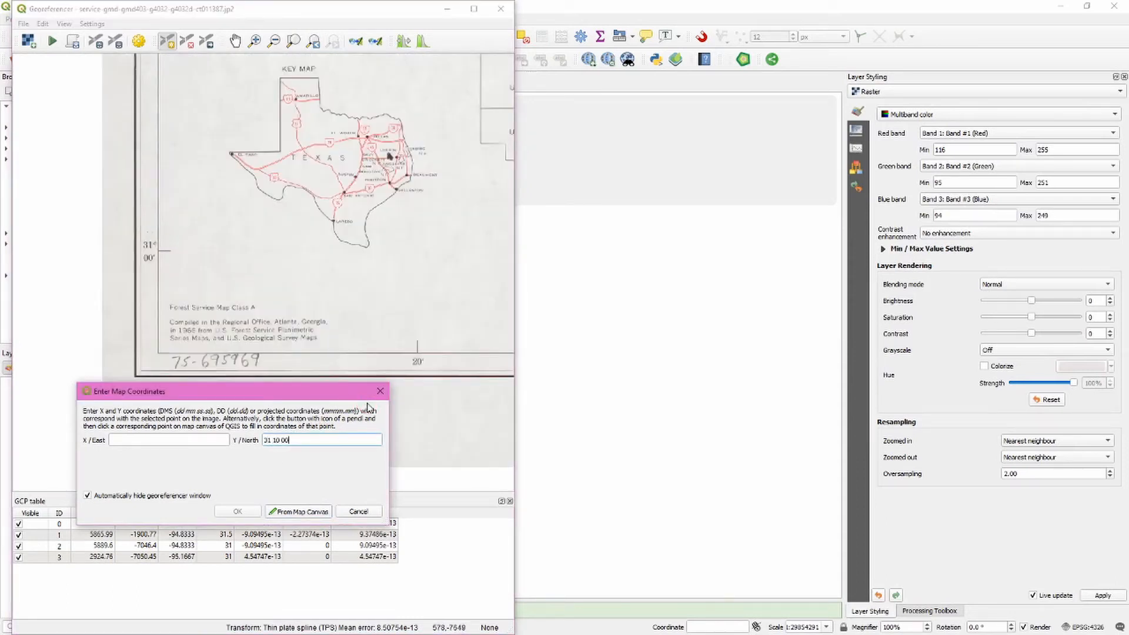
Enter -95 20 00 as the fifth control point's X/East coordinate, using the longitude labels along the southern margin, and accept the point.
{"action": "left_click_drag", "start_coordinate": [230, 140], "coordinate": [189, 345]}
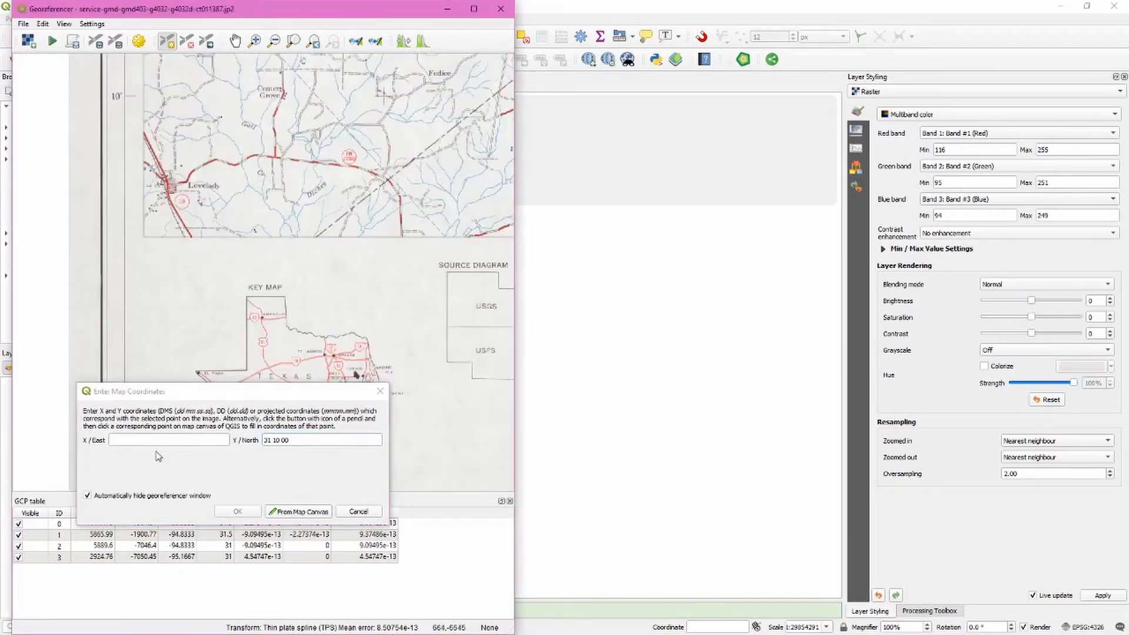
{"action": "left_click", "coordinate": [156, 440]}
{"action": "scroll", "coordinate": [288, 181], "scroll_direction": "down", "scroll_amount": 1}
{"action": "left_click_drag", "start_coordinate": [377, 298], "coordinate": [288, 189]}
{"action": "scroll", "coordinate": [249, 277], "scroll_direction": "up", "scroll_amount": 1}
{"action": "left_click_drag", "start_coordinate": [380, 272], "coordinate": [248, 256]}
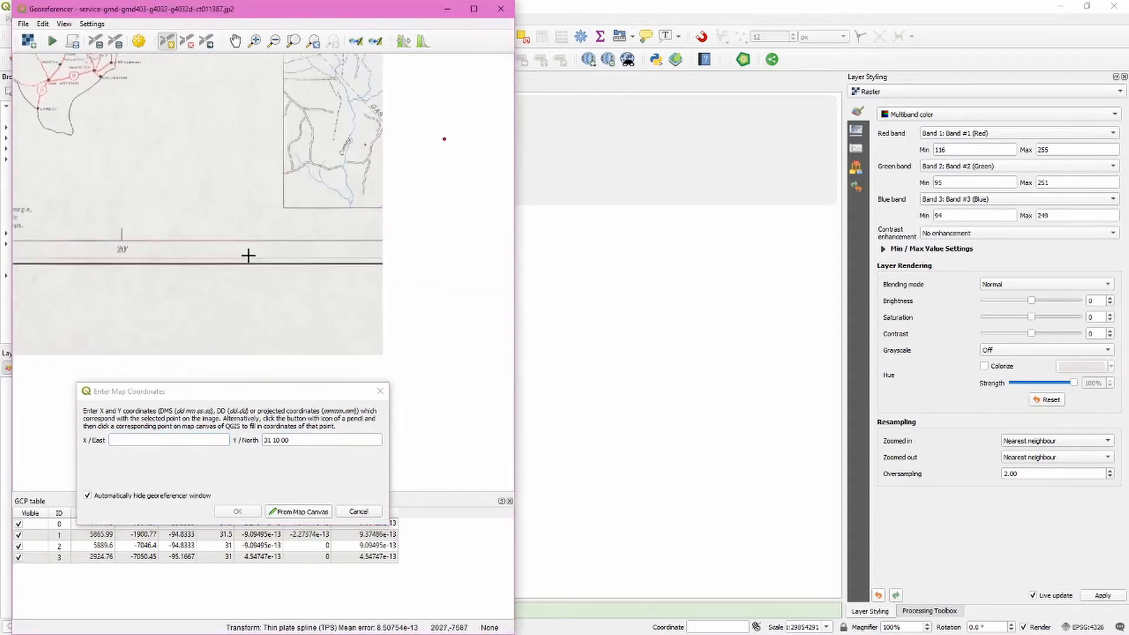
{"action": "scroll", "coordinate": [248, 252], "scroll_direction": "down", "scroll_amount": 1}
{"action": "left_click_drag", "start_coordinate": [461, 270], "coordinate": [325, 263]}
{"action": "scroll", "coordinate": [402, 247], "scroll_direction": "up", "scroll_amount": 1}
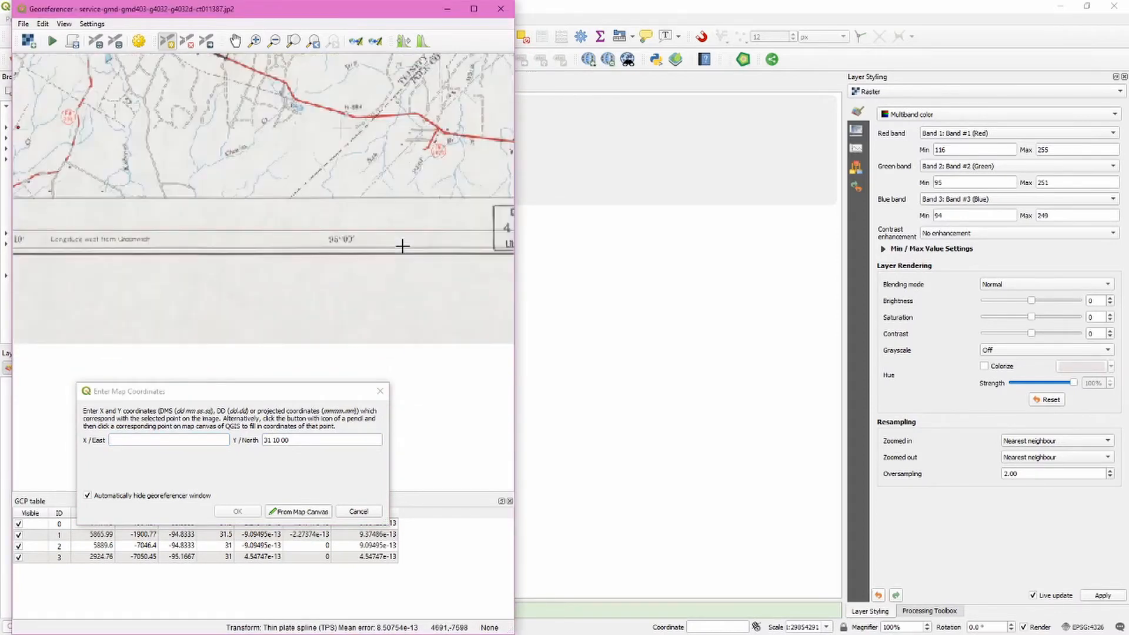
{"action": "left_click", "coordinate": [206, 447]}
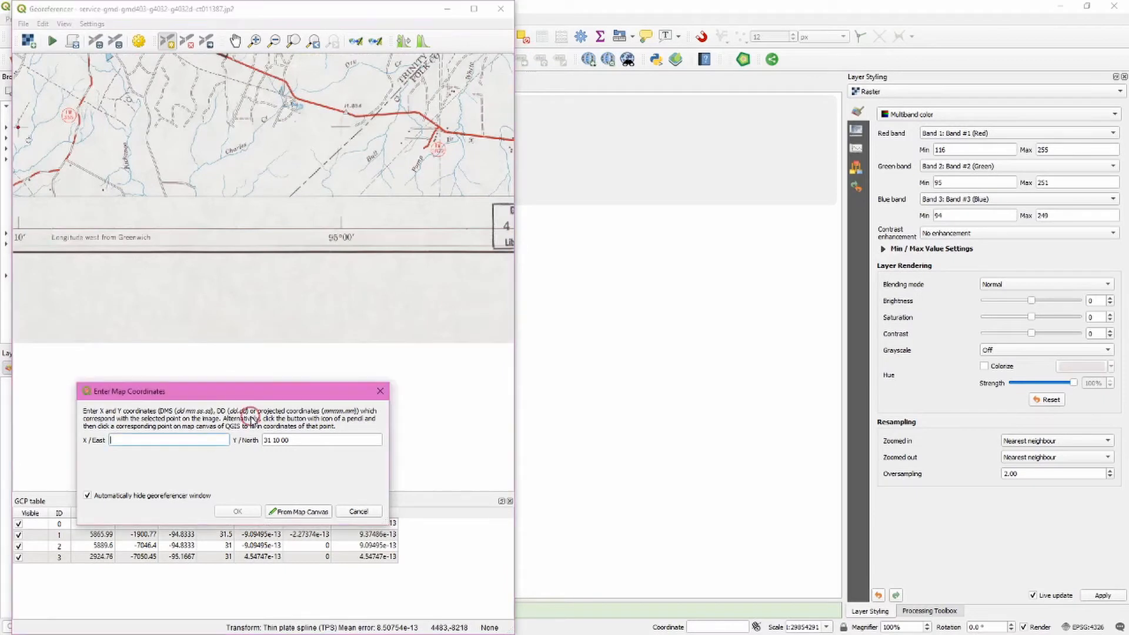
{"action": "type", "text": "-95 20 00"}
{"action": "left_click", "coordinate": [254, 512]}
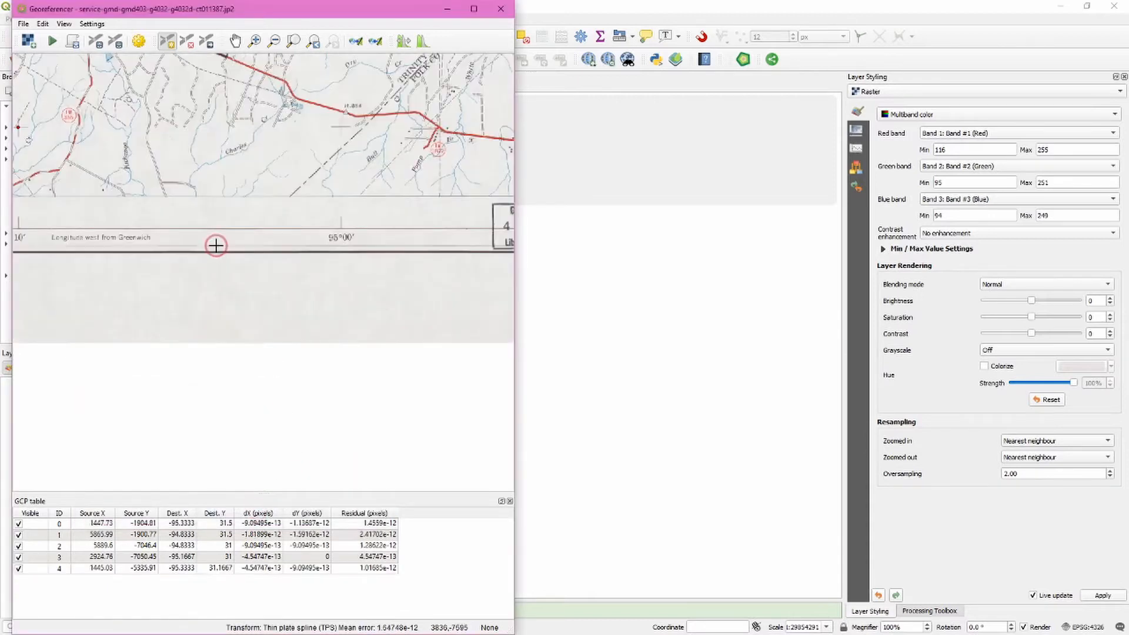
Run the georeferencing with the five control points and close the Georeferencer.
{"action": "scroll", "coordinate": [215, 245], "scroll_direction": "down", "scroll_amount": 2}
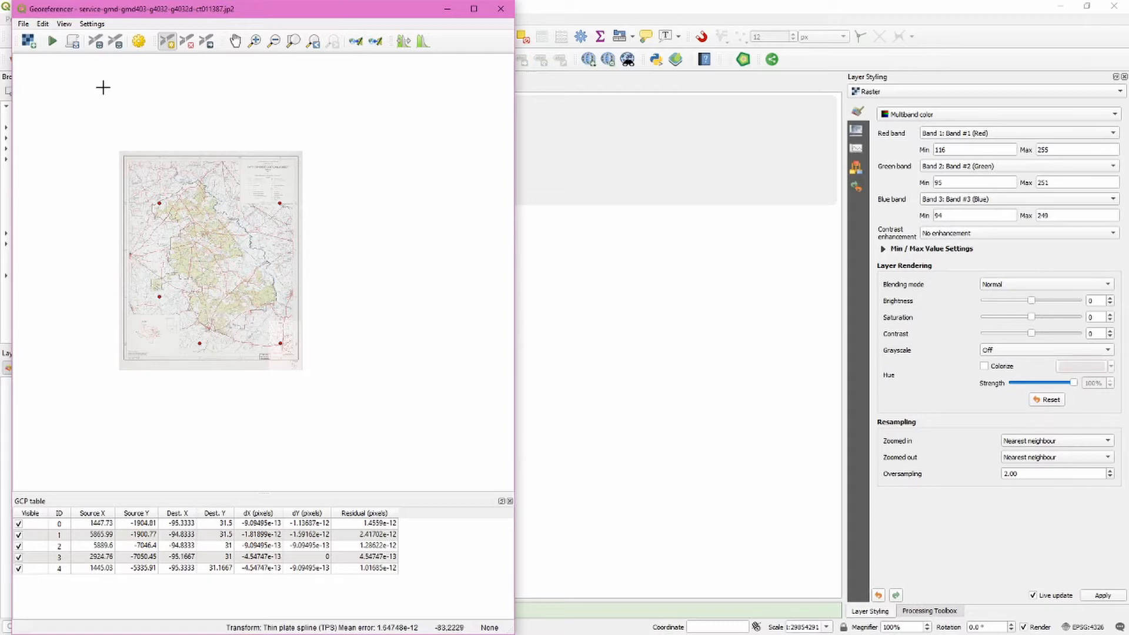
{"action": "left_click", "coordinate": [53, 42]}
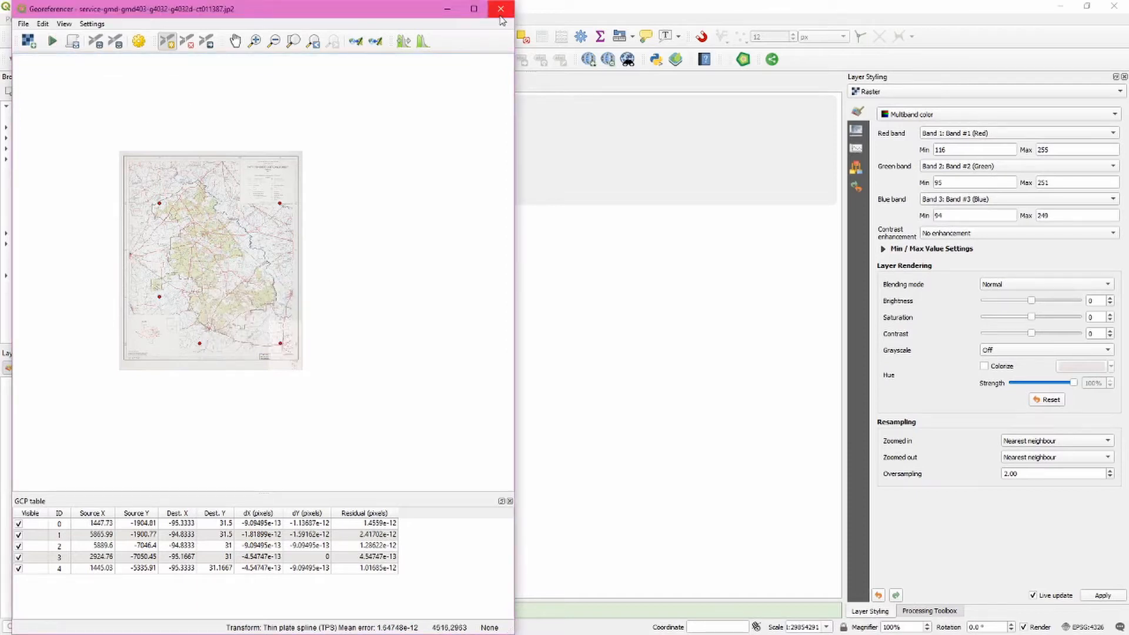
{"action": "left_click", "coordinate": [500, 9]}
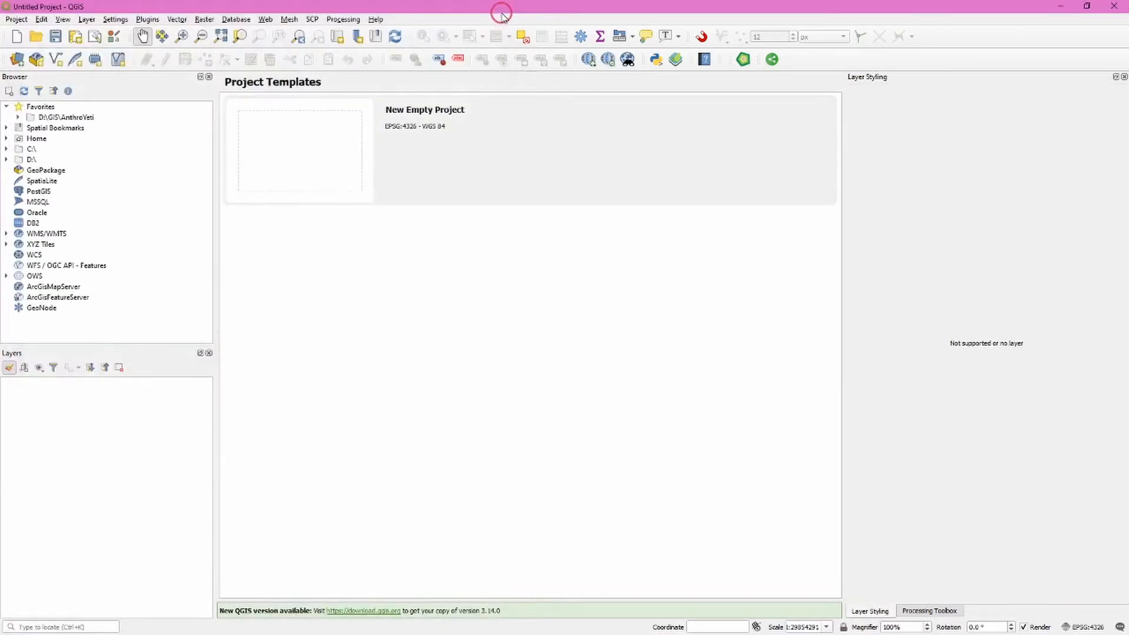
Load the georeferenced _modified.tif from the Georeferencing/Raster/Davy_Crockett folder, accepting the NAD27 to WGS 84 (3) transformation.
{"action": "left_click", "coordinate": [7, 160]}
{"action": "scroll", "coordinate": [63, 252], "scroll_direction": "down", "scroll_amount": 4}
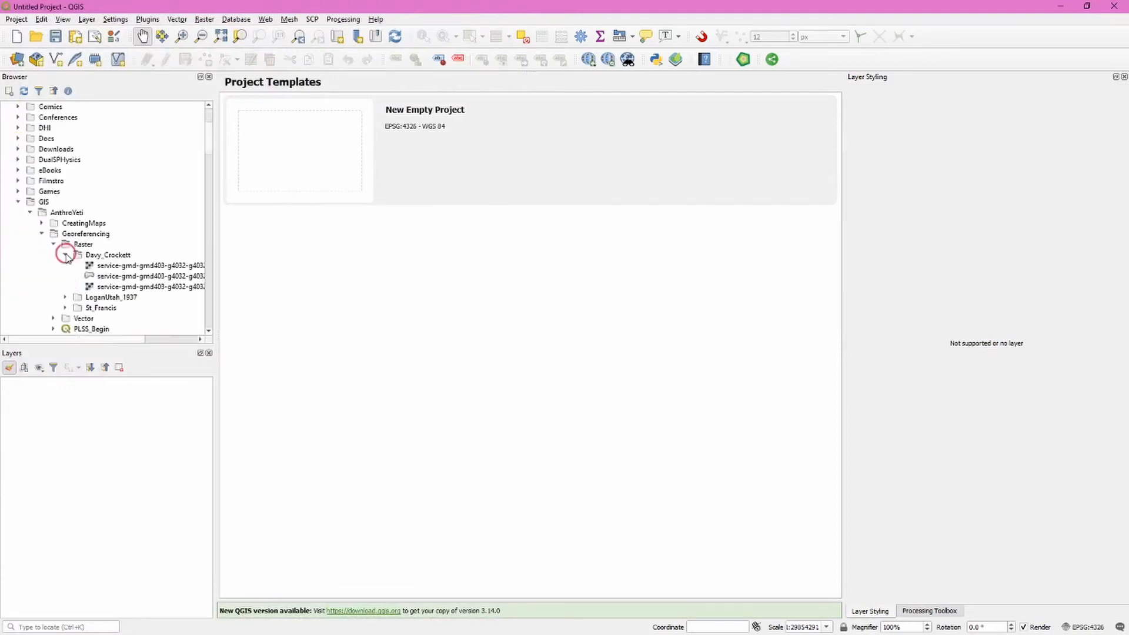
{"action": "left_click_drag", "start_coordinate": [44, 340], "coordinate": [116, 340]}
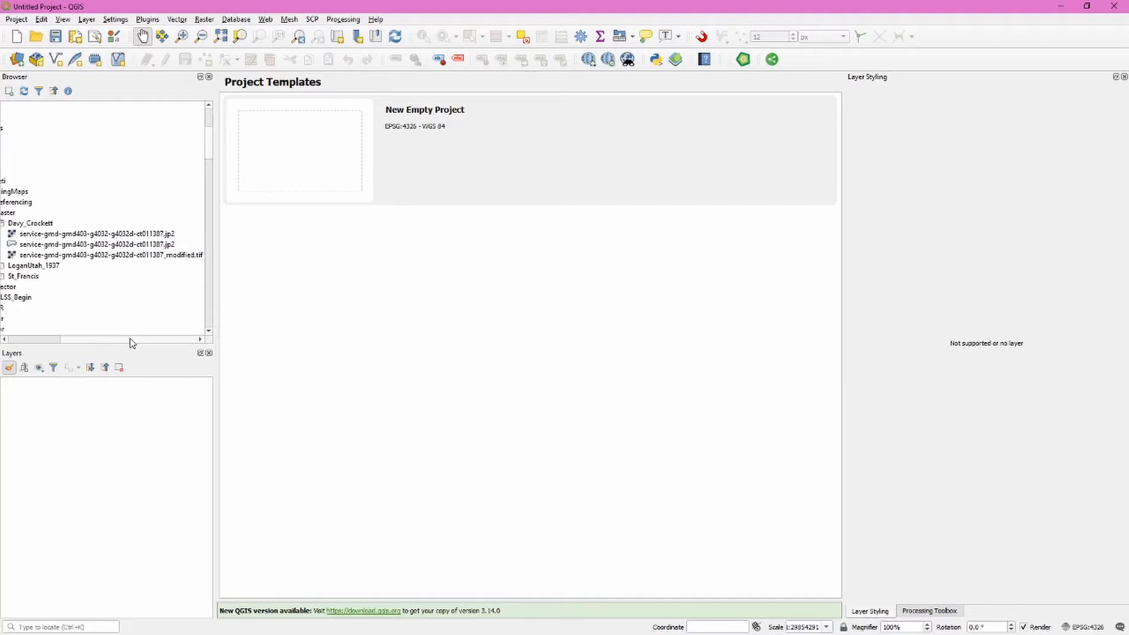
{"action": "left_click", "coordinate": [176, 255]}
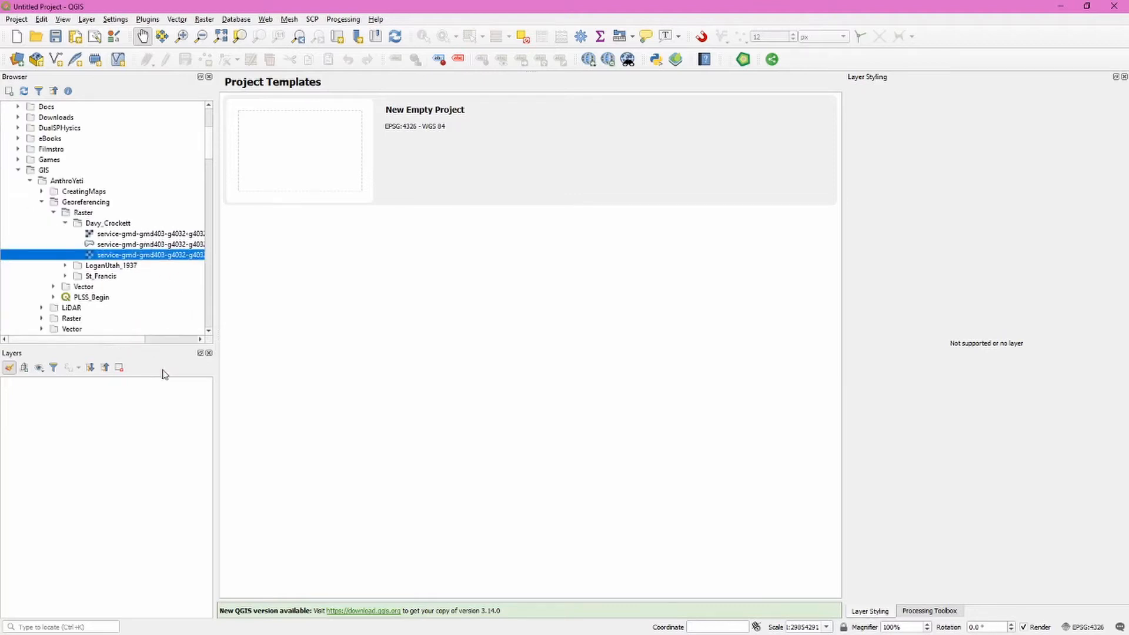
{"action": "double_click", "coordinate": [164, 257]}
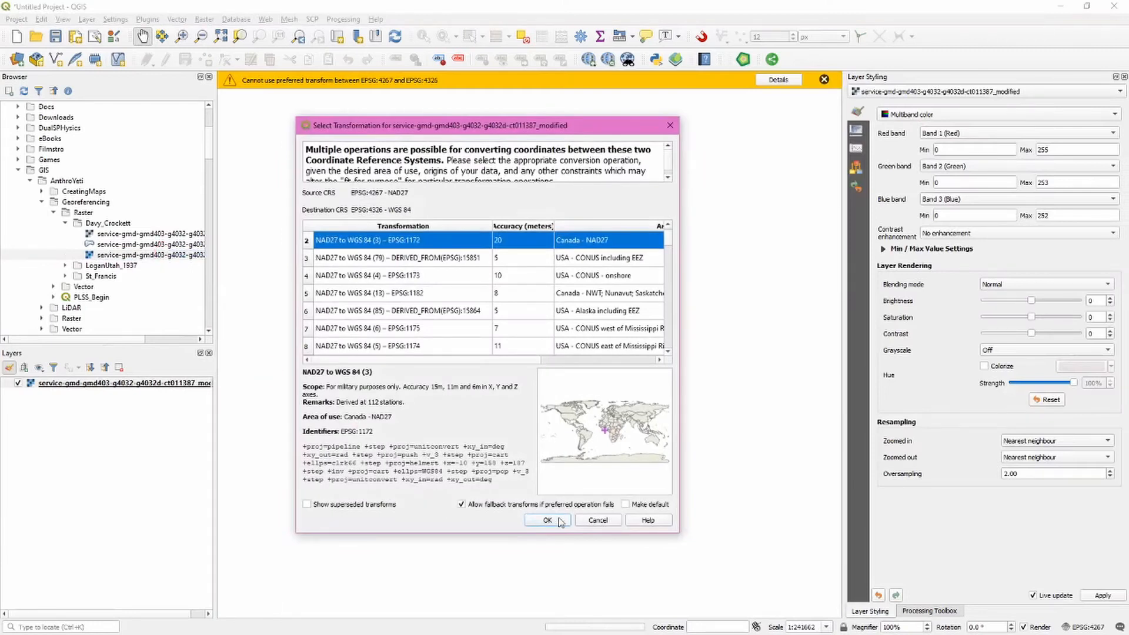
{"action": "left_click", "coordinate": [560, 521]}
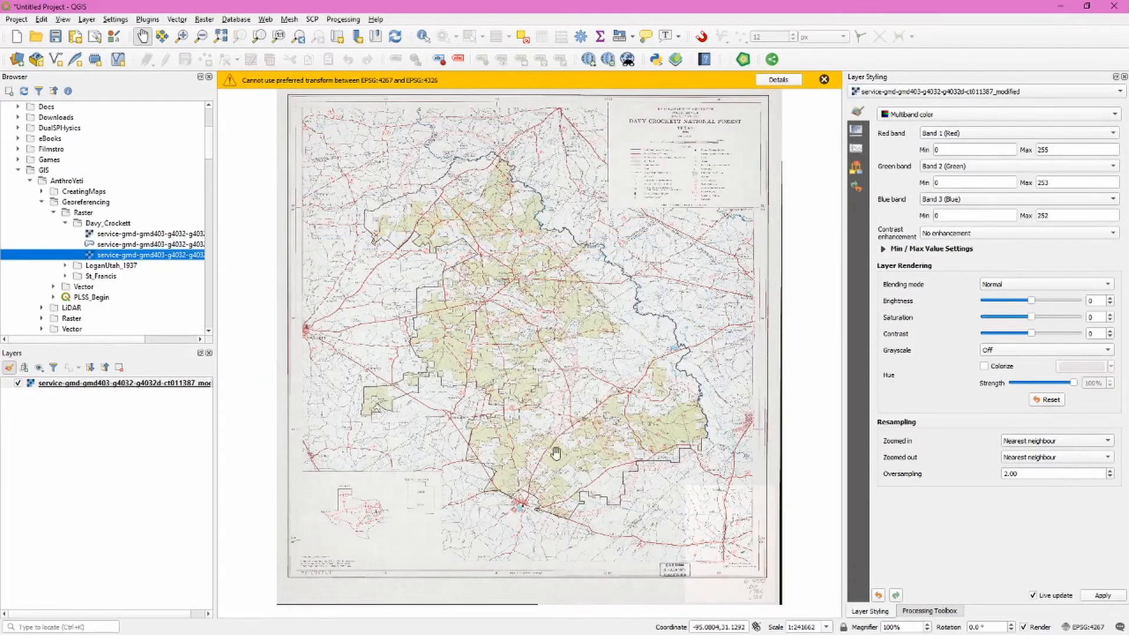
Add the Google Road basemap beneath the georeferenced forest map.
{"action": "scroll", "coordinate": [562, 421], "scroll_direction": "down", "scroll_amount": 1}
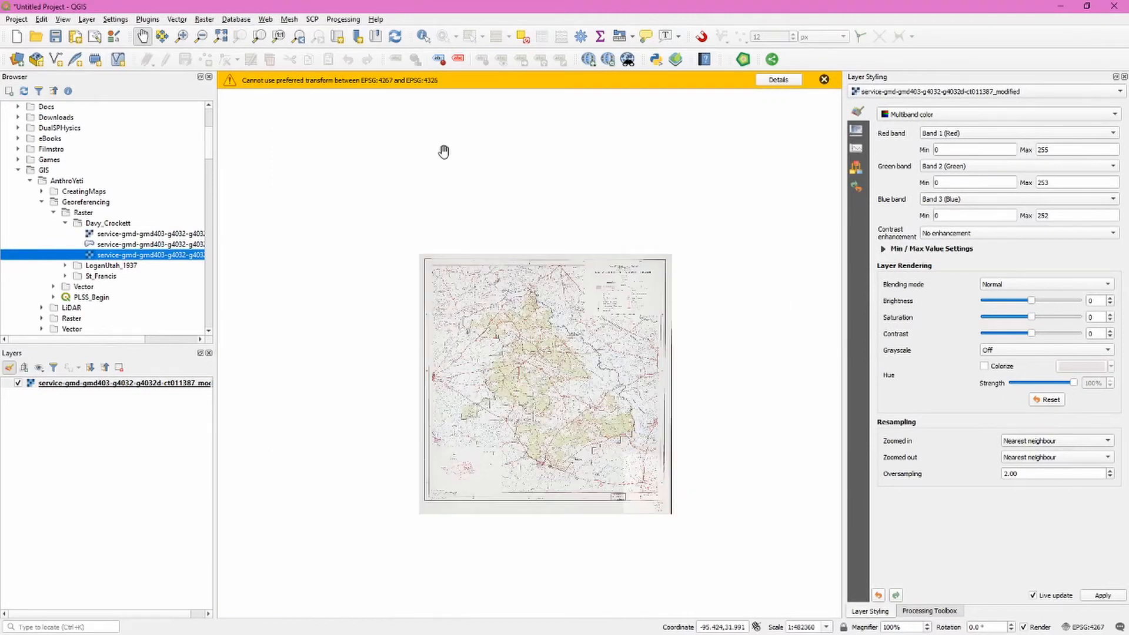
{"action": "left_click", "coordinate": [589, 59]}
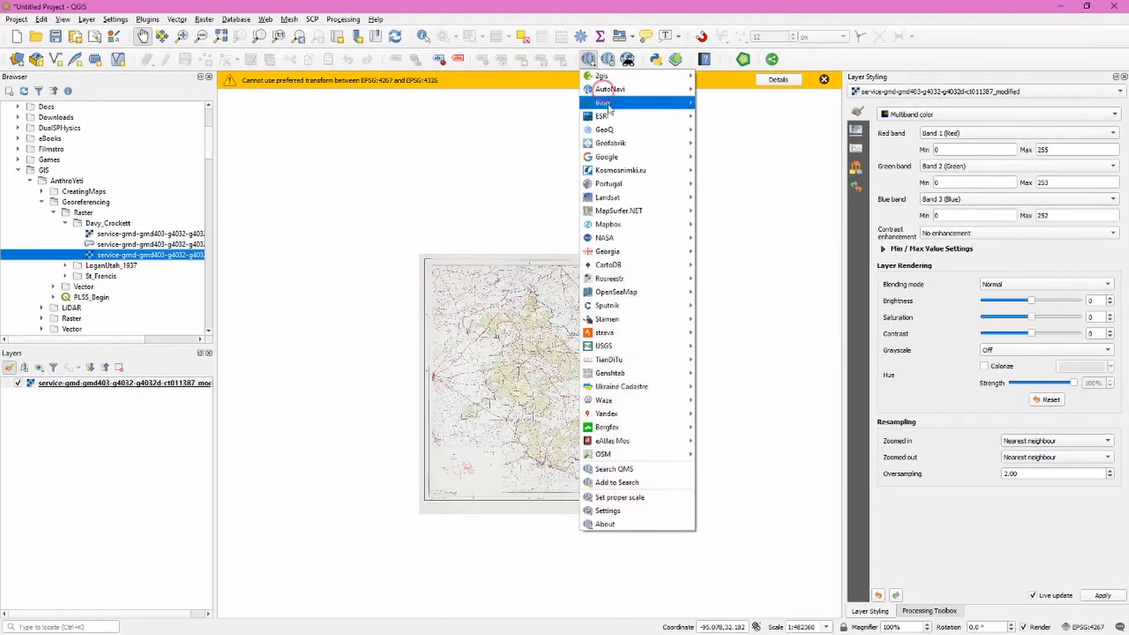
{"action": "mouse_move", "coordinate": [612, 157]}
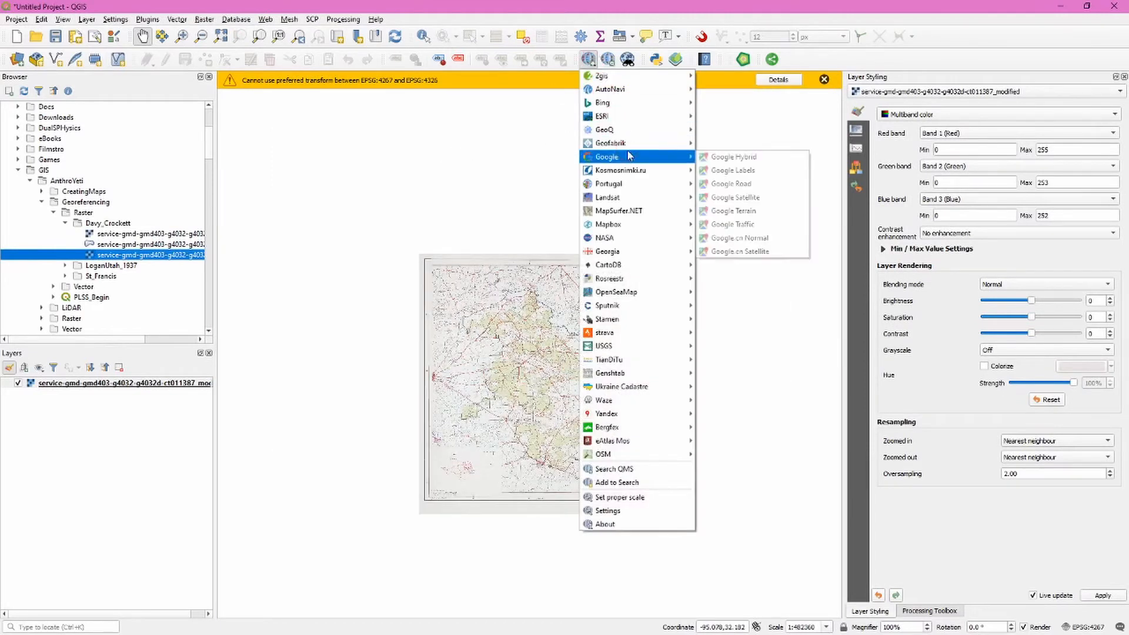
{"action": "left_click", "coordinate": [794, 187]}
Compare the forest map with Google Road near Lufkin by toggling its visibility, and set its global opacity to 46.5%.
{"action": "scroll", "coordinate": [664, 384], "scroll_direction": "up", "scroll_amount": 1}
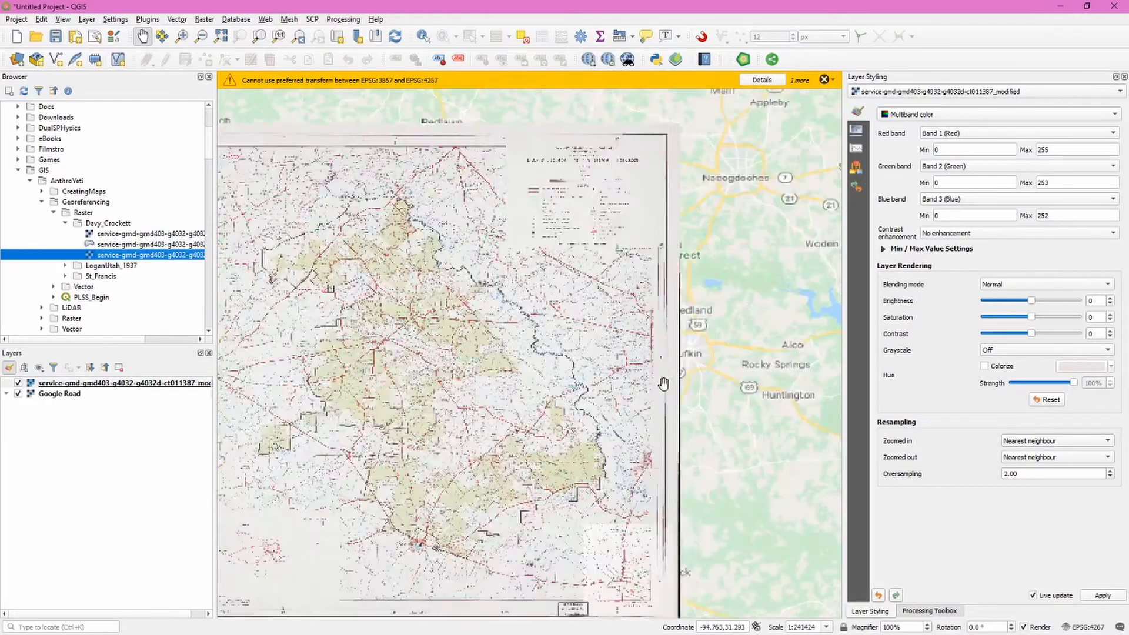
{"action": "scroll", "coordinate": [694, 329], "scroll_direction": "up", "scroll_amount": 2}
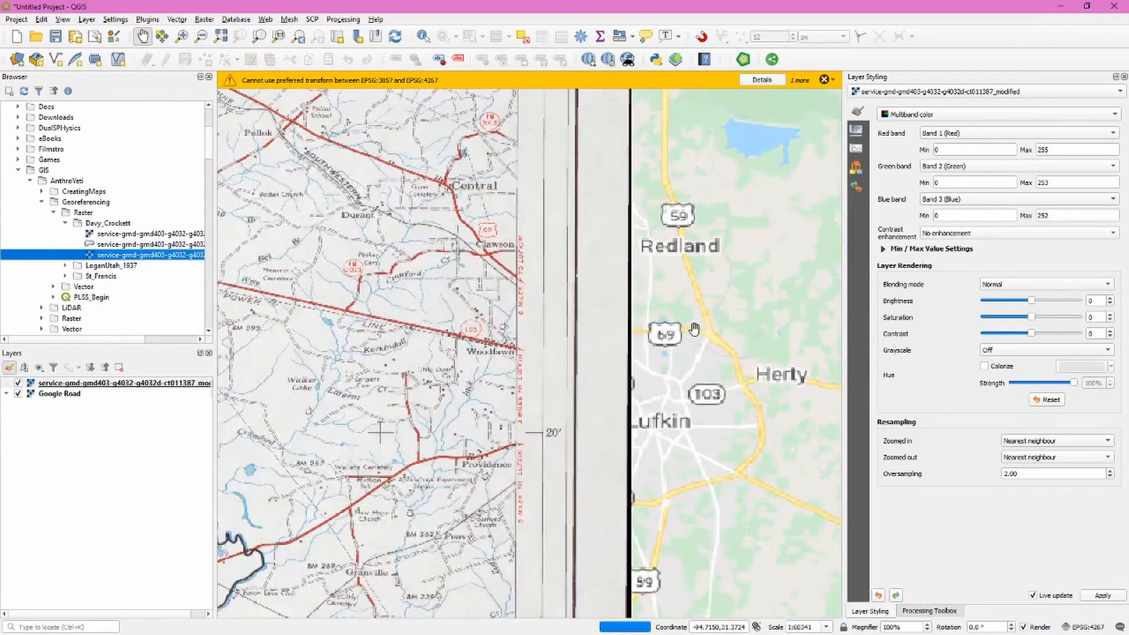
{"action": "left_click", "coordinate": [20, 385]}
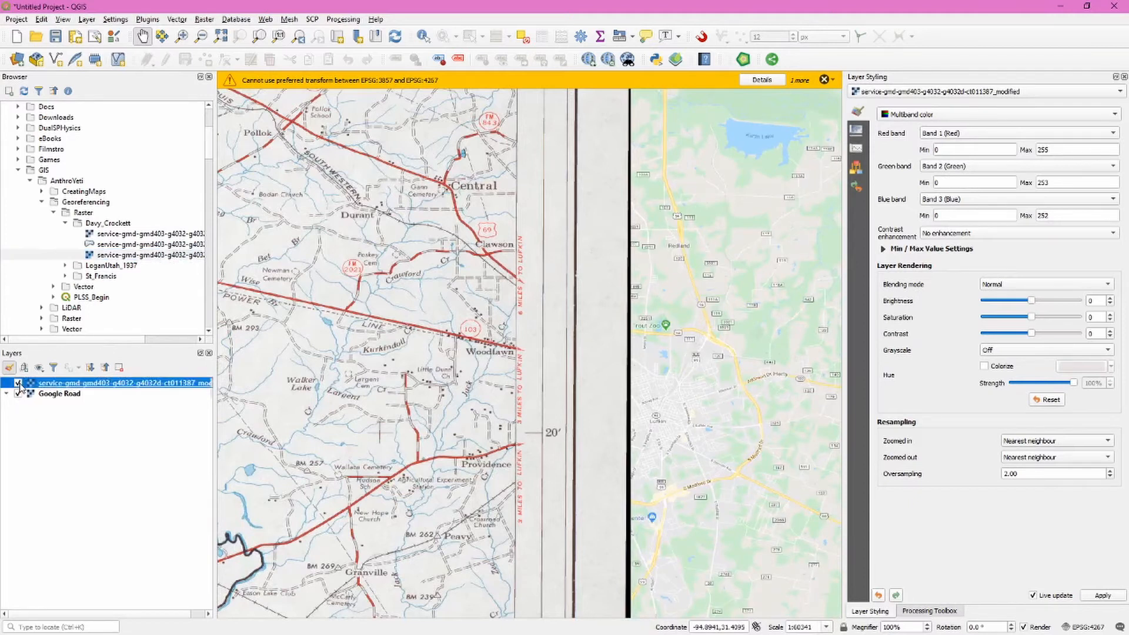
{"action": "left_click", "coordinate": [18, 383]}
{"action": "left_click", "coordinate": [18, 383]}
{"action": "left_click", "coordinate": [18, 383]}
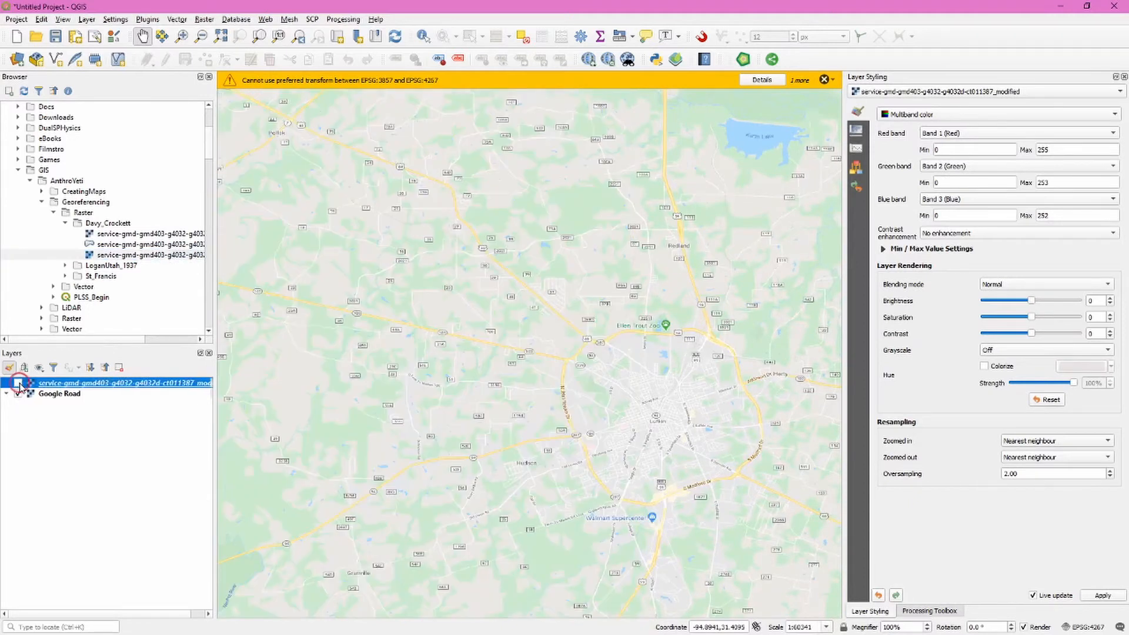
{"action": "left_click", "coordinate": [18, 383]}
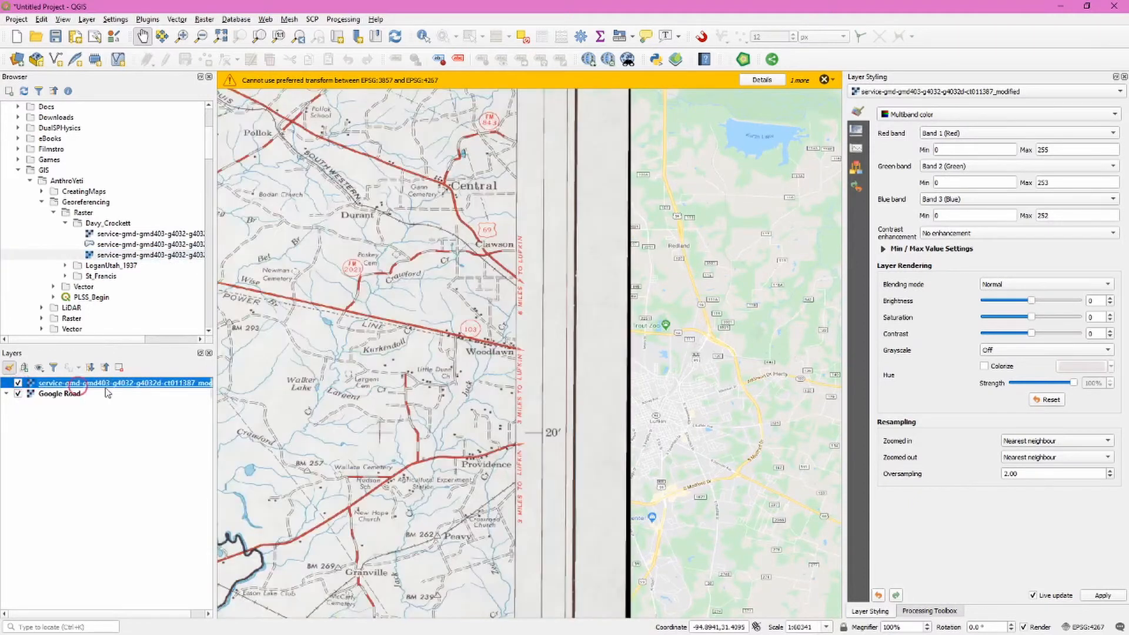
{"action": "left_click", "coordinate": [857, 131]}
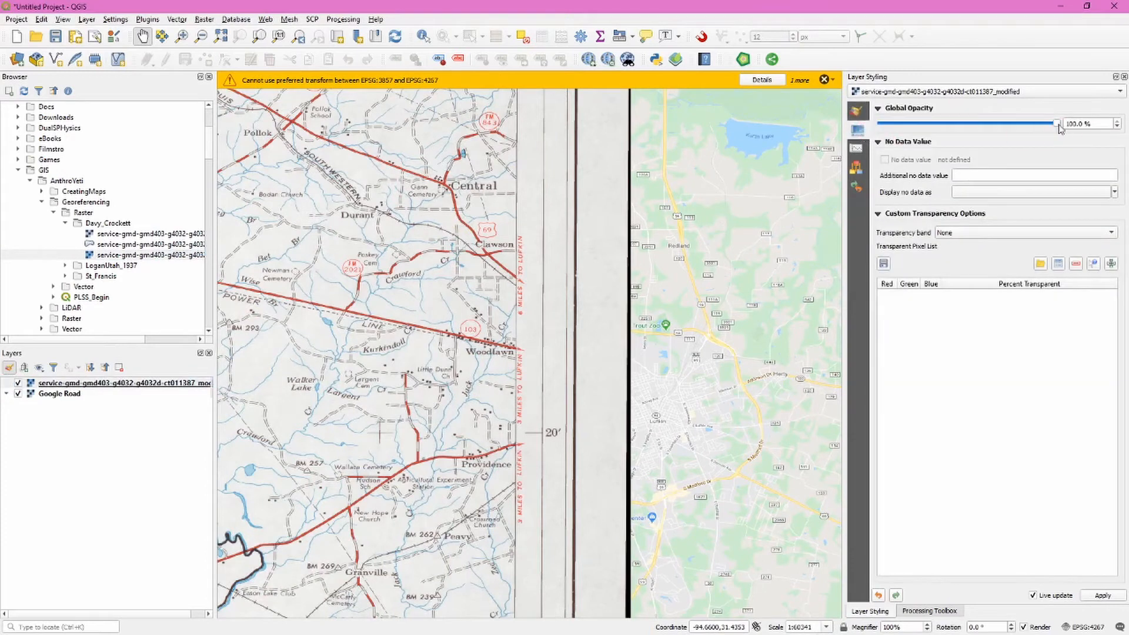
{"action": "left_click_drag", "start_coordinate": [1058, 123], "coordinate": [964, 136]}
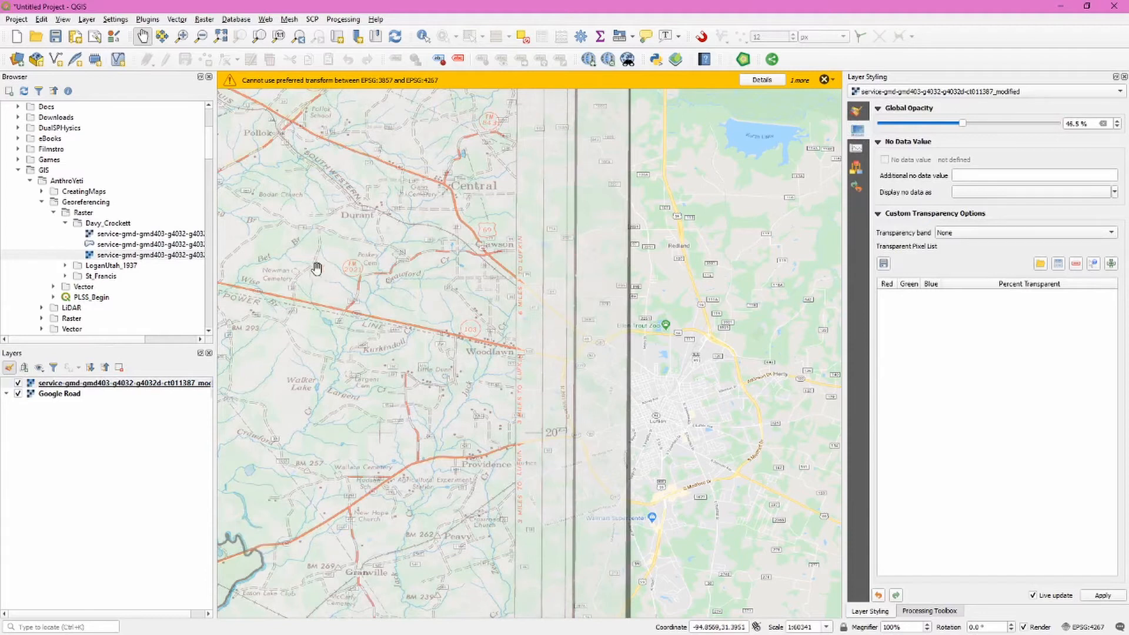
Examine how the semi-transparent forest map's roads and boundaries line up with Google Road, from the eastern edge across to the western side.
{"action": "left_click_drag", "start_coordinate": [317, 267], "coordinate": [715, 242]}
{"action": "left_click_drag", "start_coordinate": [352, 249], "coordinate": [545, 285]}
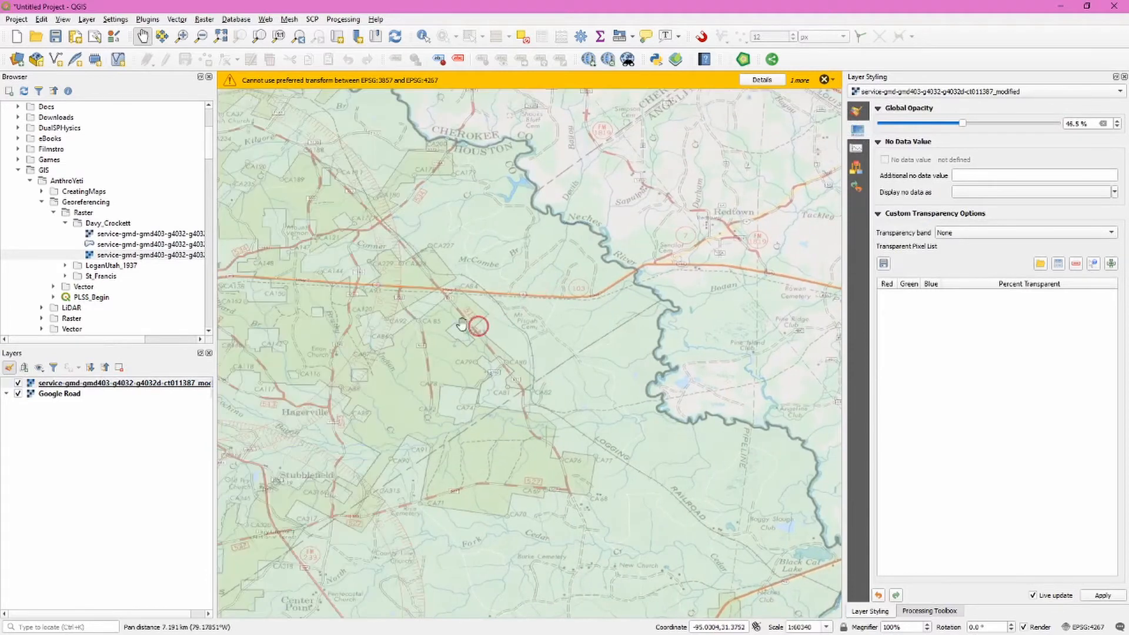
{"action": "left_click_drag", "start_coordinate": [474, 323], "coordinate": [610, 302]}
{"action": "left_click_drag", "start_coordinate": [378, 360], "coordinate": [519, 295]}
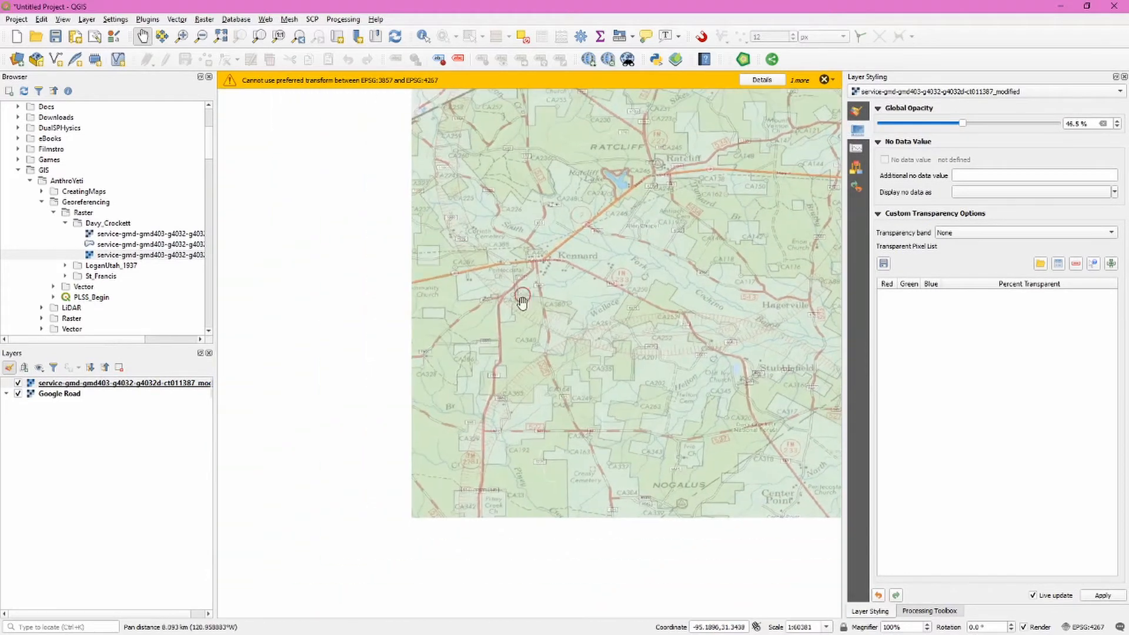
{"action": "scroll", "coordinate": [546, 318], "scroll_direction": "down", "scroll_amount": 1}
{"action": "scroll", "coordinate": [546, 318], "scroll_direction": "down", "scroll_amount": 2}
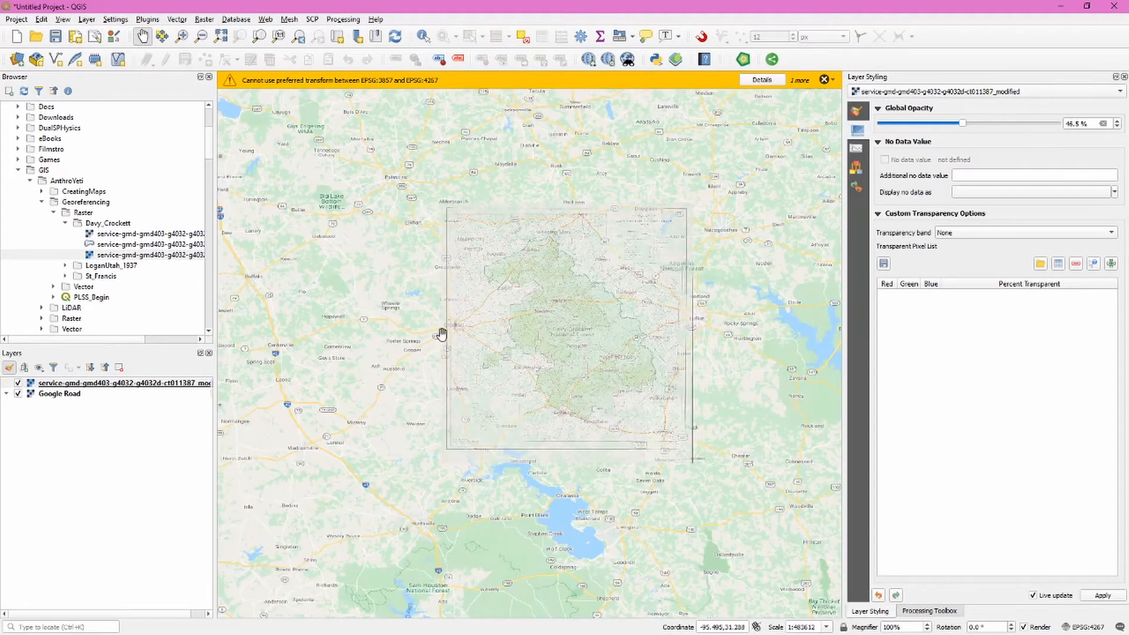
{"action": "scroll", "coordinate": [444, 332], "scroll_direction": "up", "scroll_amount": 1}
{"action": "scroll", "coordinate": [572, 322], "scroll_direction": "up", "scroll_amount": 1}
{"action": "scroll", "coordinate": [569, 306], "scroll_direction": "up", "scroll_amount": 1}
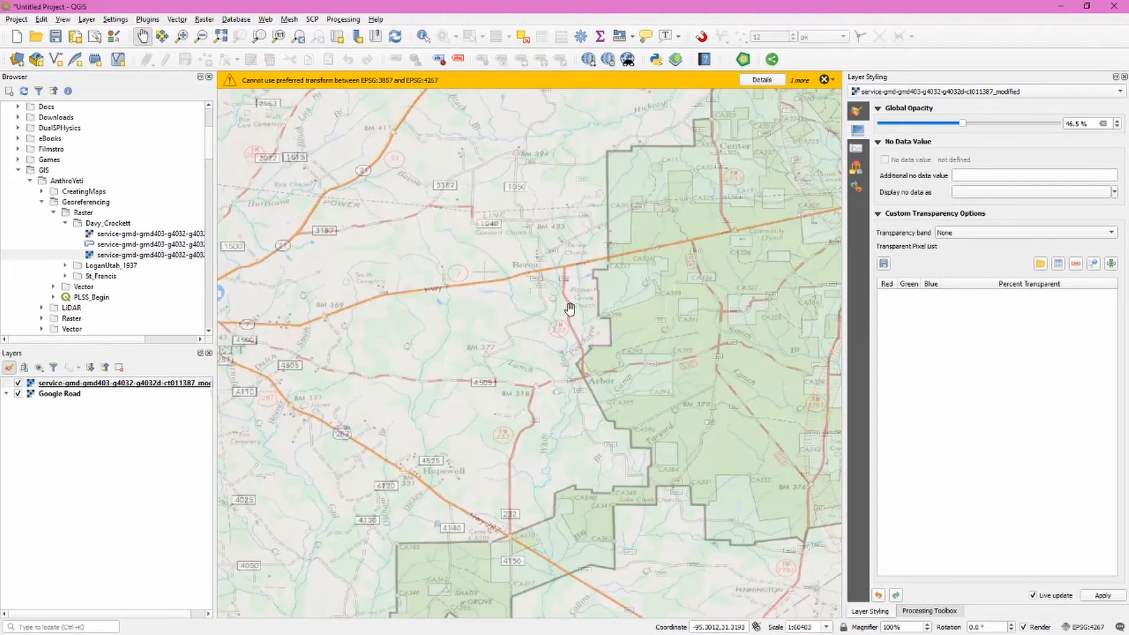
{"action": "scroll", "coordinate": [358, 403], "scroll_direction": "down", "scroll_amount": 3}
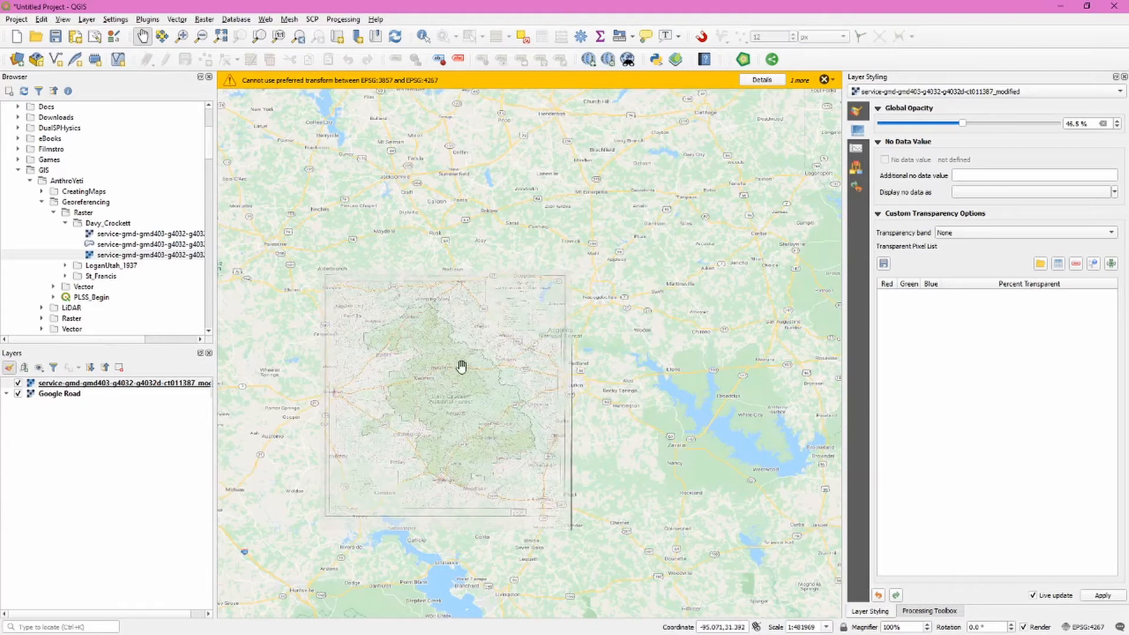
{"action": "left_click_drag", "start_coordinate": [458, 358], "coordinate": [560, 270]}
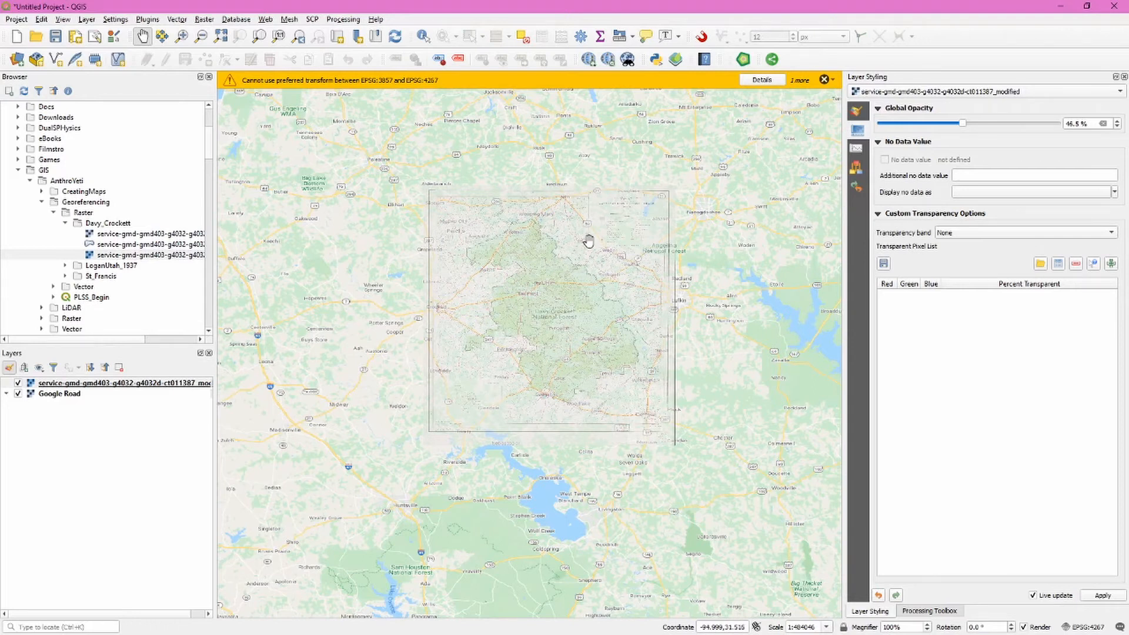
{"action": "scroll", "coordinate": [587, 241], "scroll_direction": "up", "scroll_amount": 1}
{"action": "left_click_drag", "start_coordinate": [512, 373], "coordinate": [534, 317]}
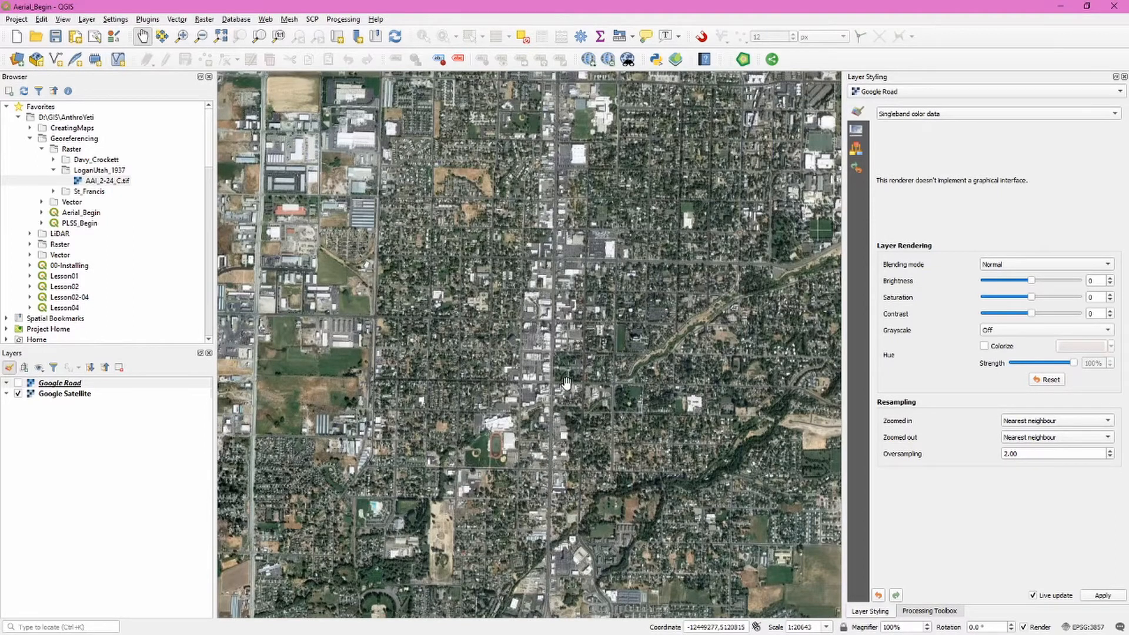
Survey the town's street grid in the Google Satellite imagery, including the area around the running track.
{"action": "left_click_drag", "start_coordinate": [560, 277], "coordinate": [515, 228]}
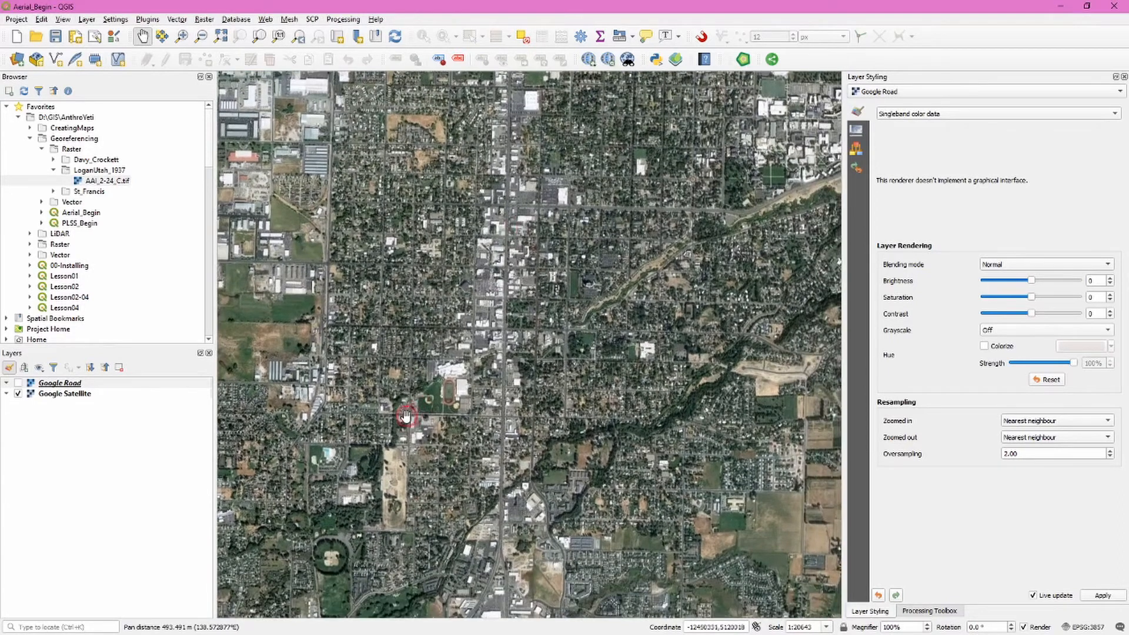
{"action": "scroll", "coordinate": [438, 412], "scroll_direction": "up", "scroll_amount": 1}
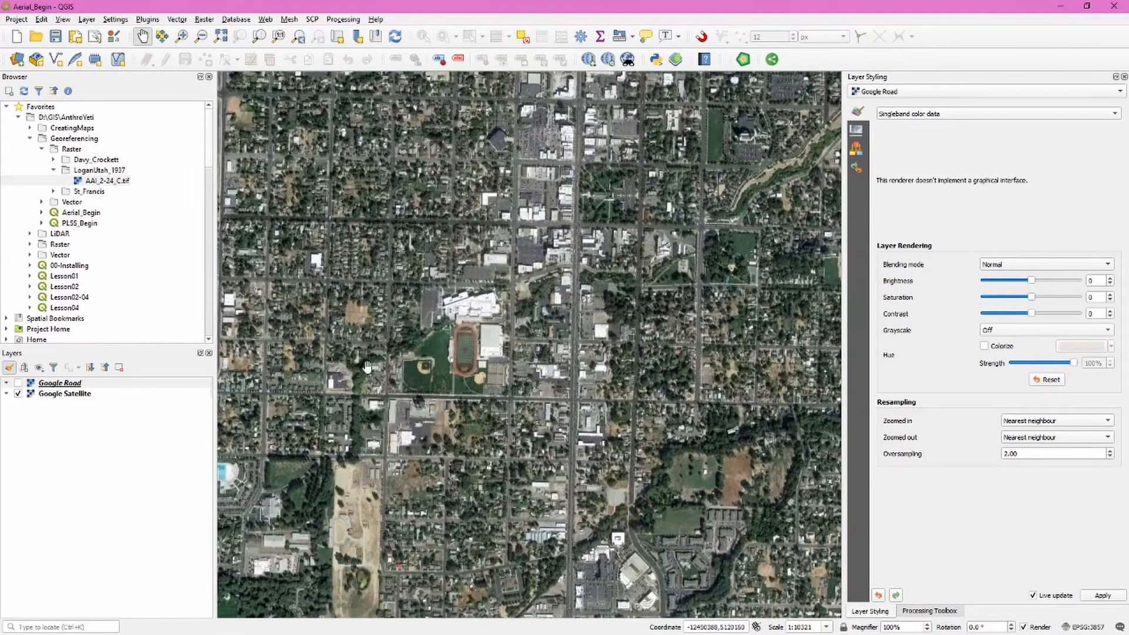
{"action": "left_click_drag", "start_coordinate": [367, 367], "coordinate": [496, 384]}
{"action": "scroll", "coordinate": [586, 370], "scroll_direction": "down", "scroll_amount": 1}
{"action": "left_click_drag", "start_coordinate": [618, 274], "coordinate": [574, 357]}
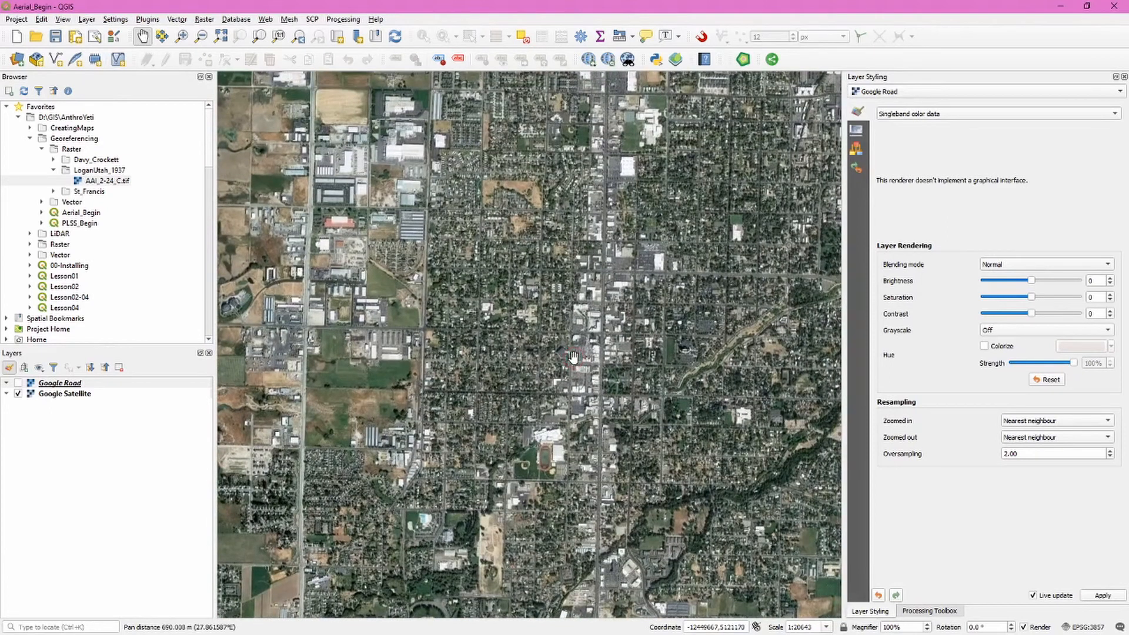
{"action": "left_click_drag", "start_coordinate": [610, 365], "coordinate": [572, 357]}
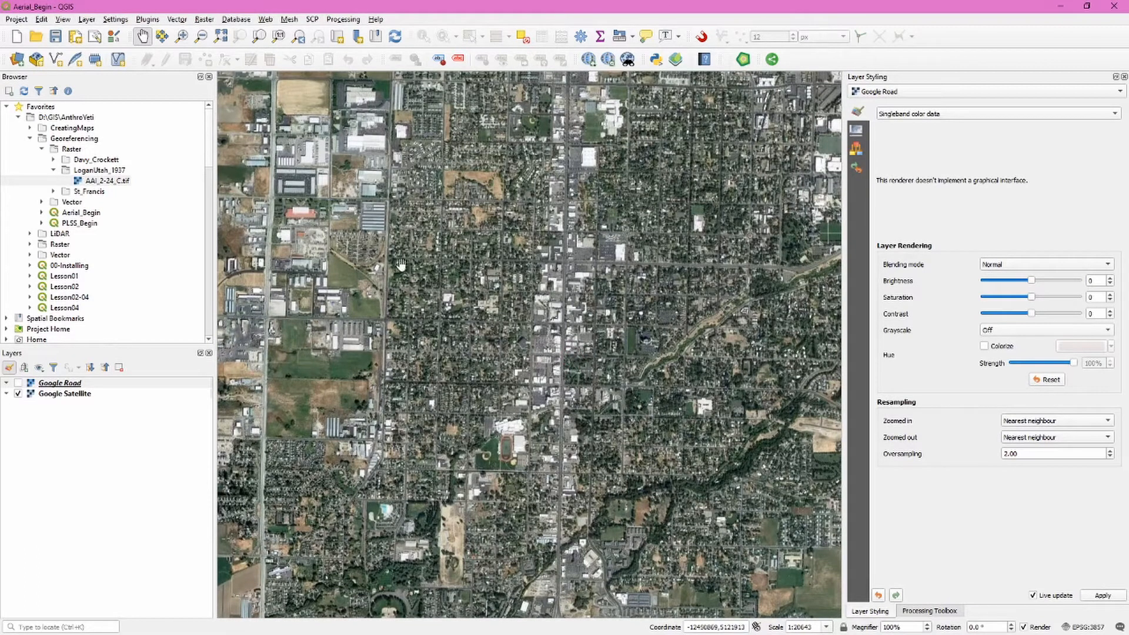
Open the Georeferencer and load AAI_2-24_C.tif from the LoganUtah_1937 raster folder.
{"action": "left_click", "coordinate": [204, 18]}
{"action": "left_click", "coordinate": [233, 59]}
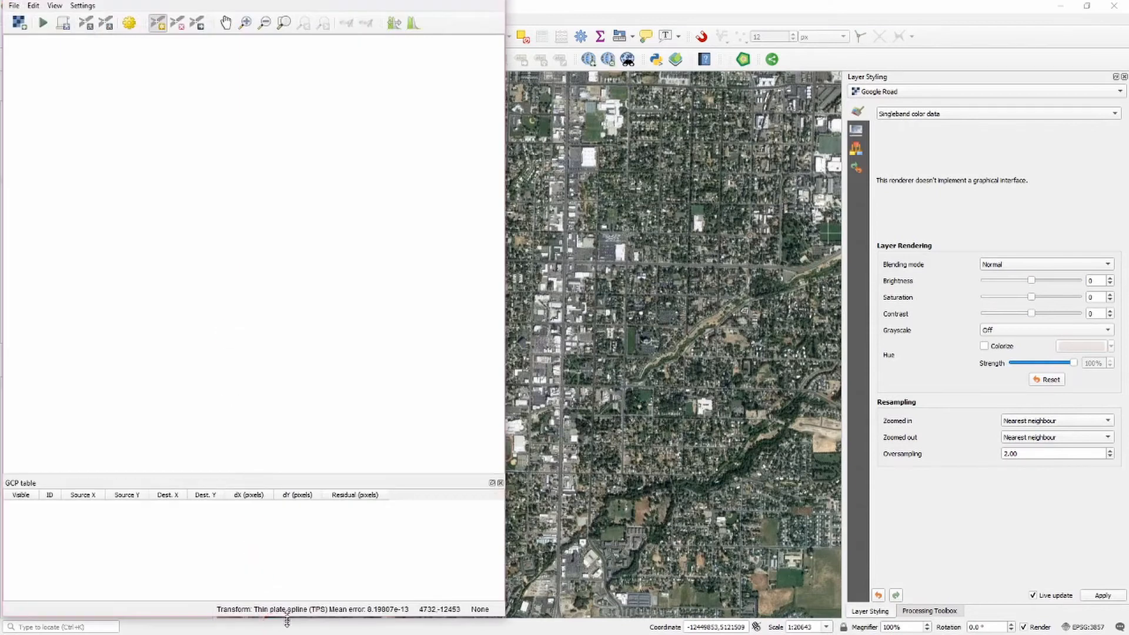
{"action": "double_click", "coordinate": [287, 621]}
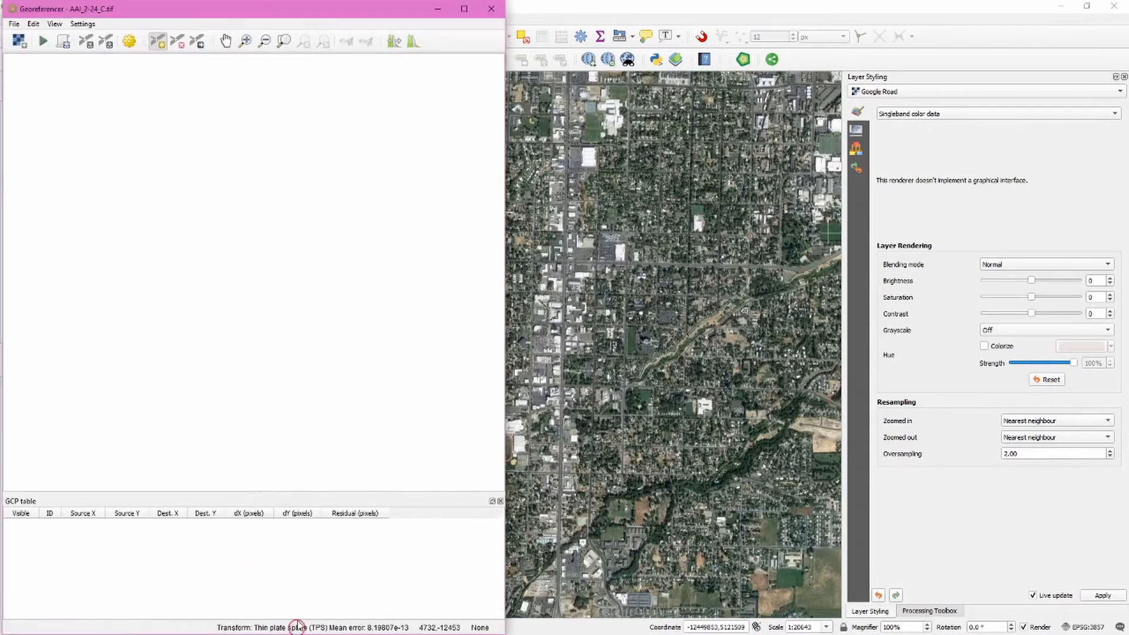
{"action": "left_click", "coordinate": [21, 41]}
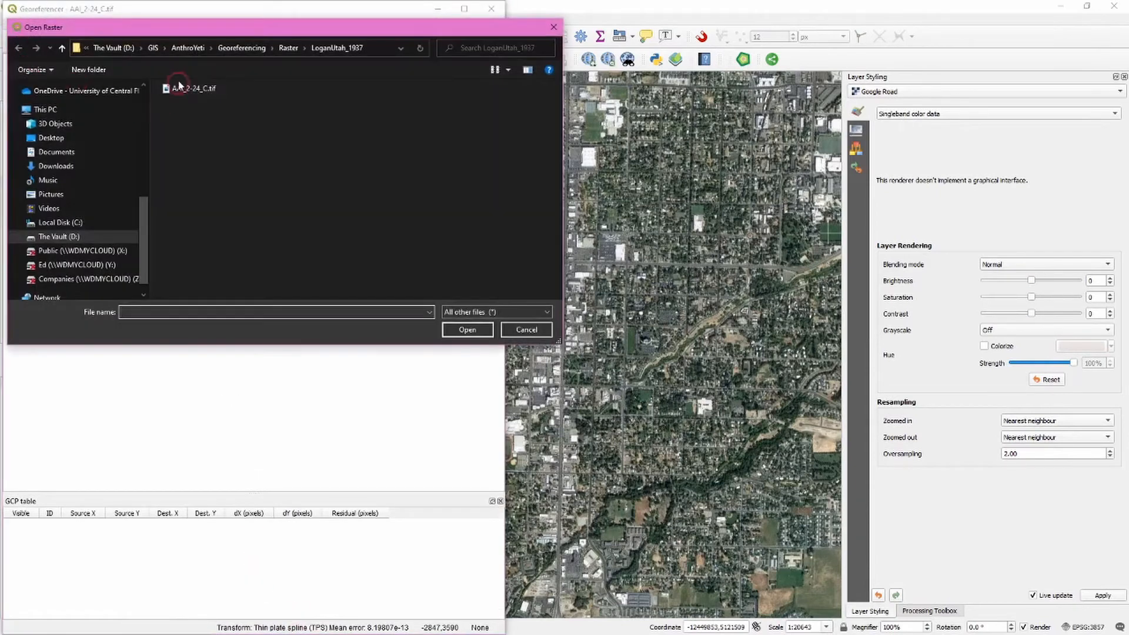
{"action": "left_click", "coordinate": [280, 51]}
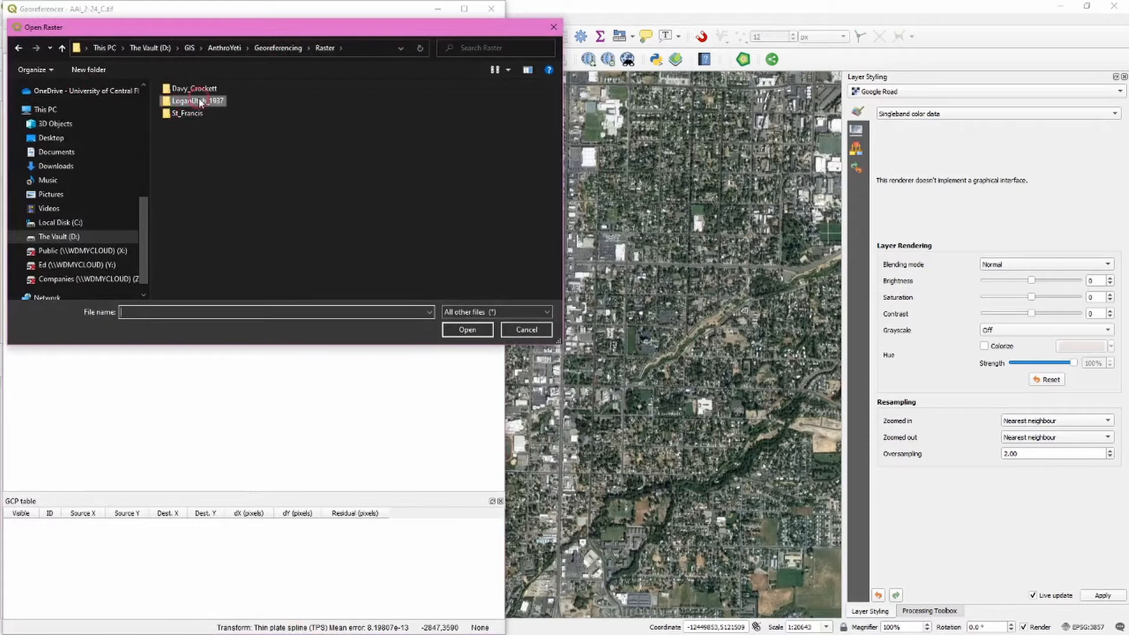
{"action": "double_click", "coordinate": [201, 102]}
{"action": "double_click", "coordinate": [182, 87]}
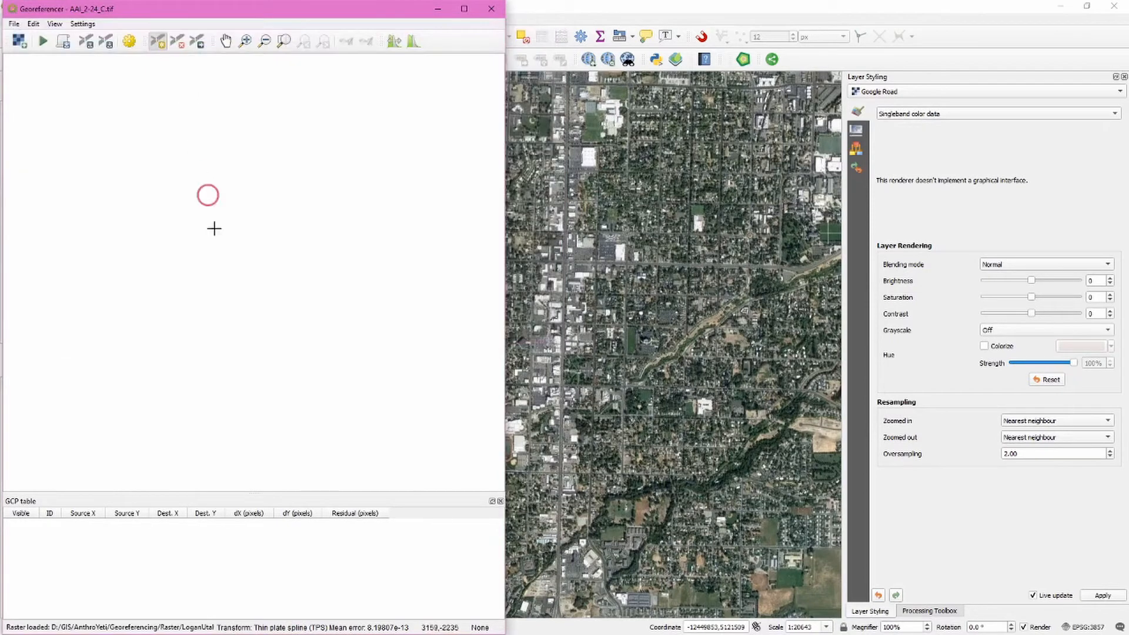
Compare the southwest corner of the 1937 photo with the satellite imagery around the diagonal road to find a shared street intersection.
{"action": "left_click_drag", "start_coordinate": [91, 436], "coordinate": [203, 325]}
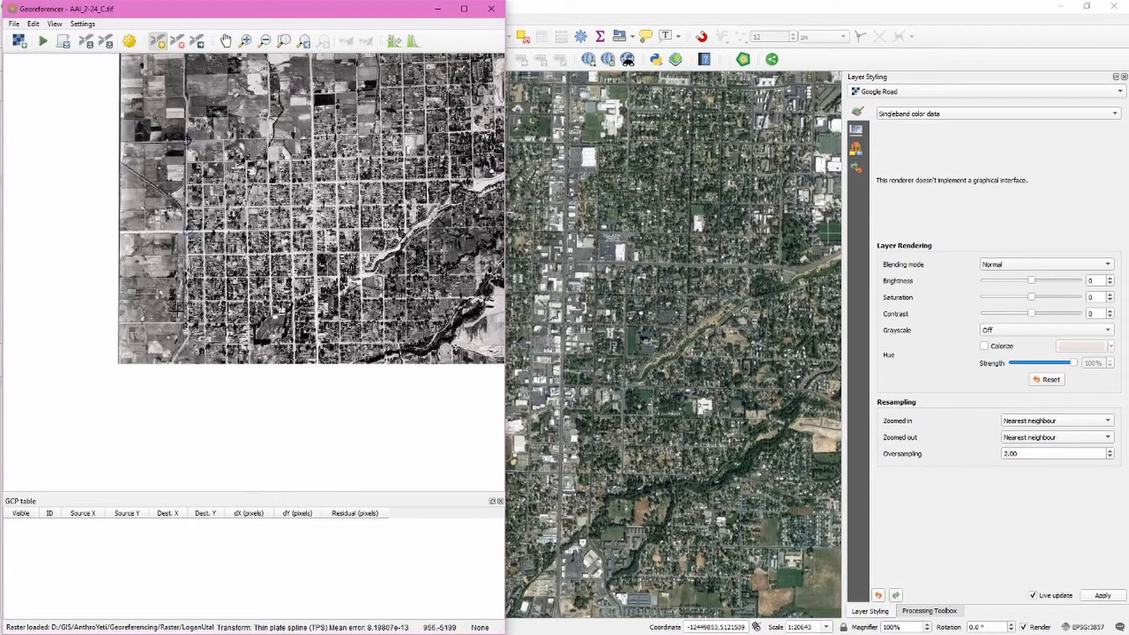
{"action": "scroll", "coordinate": [187, 339], "scroll_direction": "up", "scroll_amount": 2}
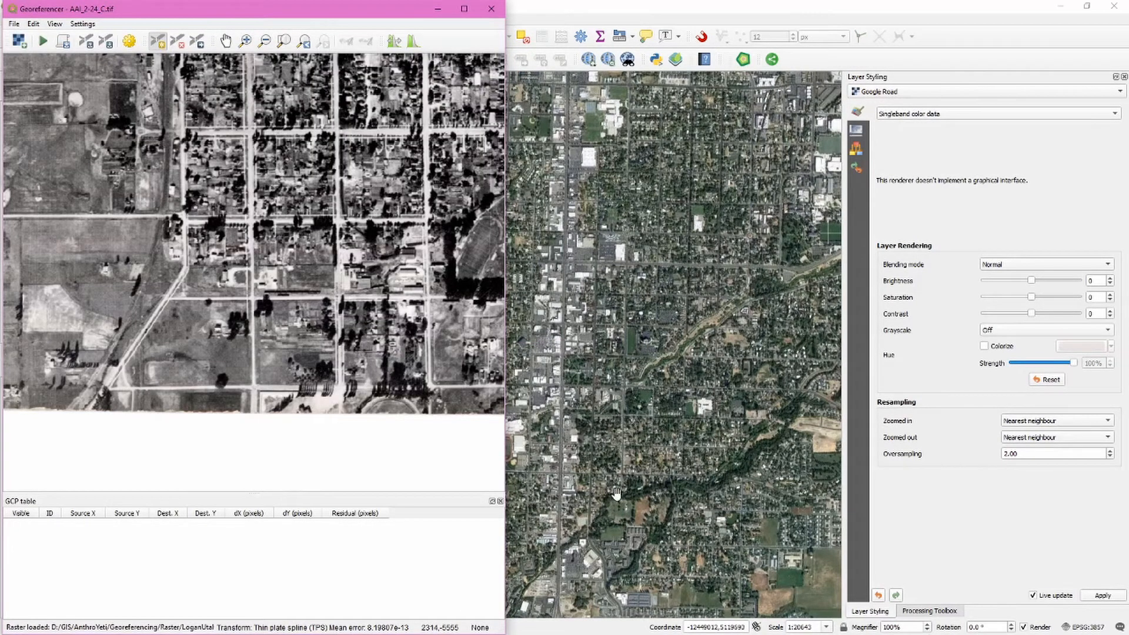
{"action": "left_click_drag", "start_coordinate": [587, 447], "coordinate": [775, 405]}
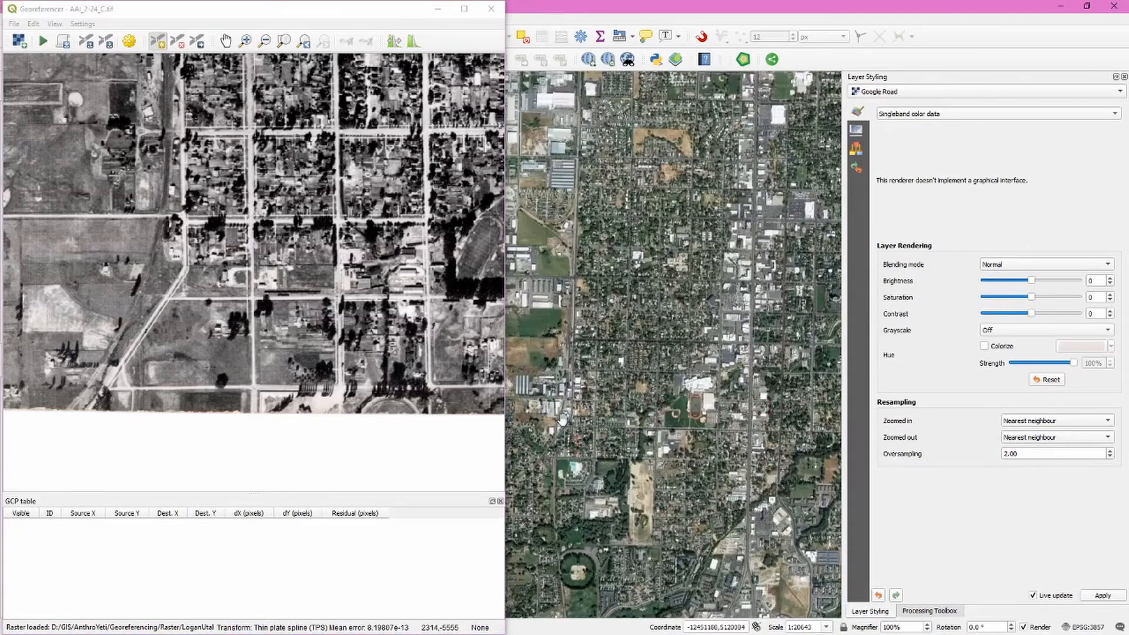
{"action": "scroll", "coordinate": [564, 417], "scroll_direction": "up", "scroll_amount": 1}
{"action": "scroll", "coordinate": [579, 428], "scroll_direction": "up", "scroll_amount": 1}
{"action": "left_click_drag", "start_coordinate": [591, 436], "coordinate": [630, 304]}
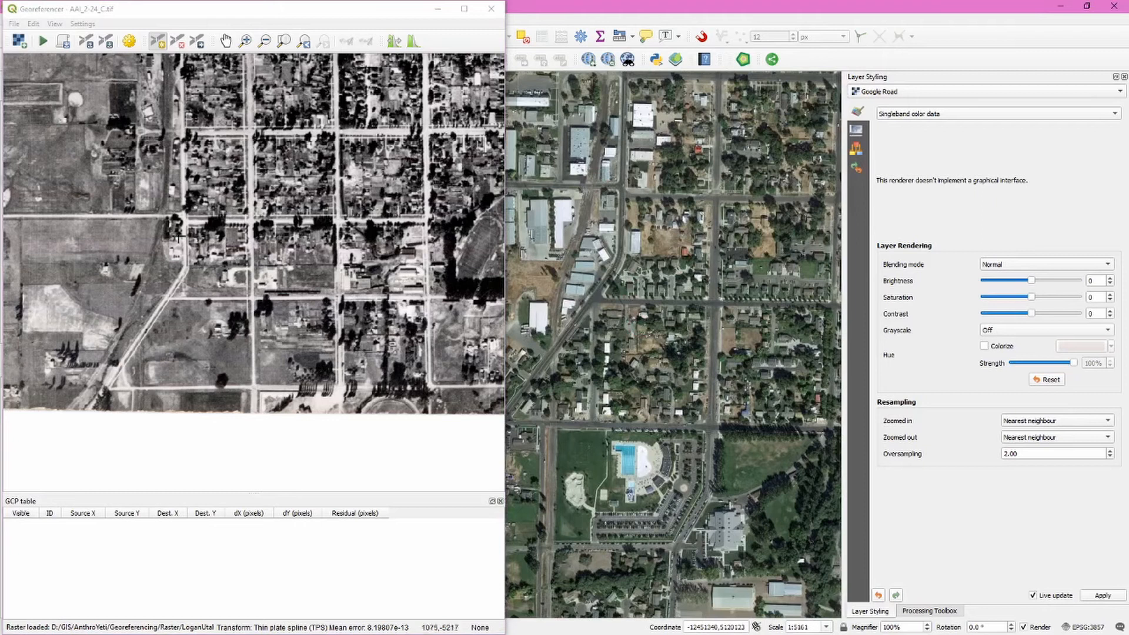
{"action": "left_click_drag", "start_coordinate": [220, 347], "coordinate": [150, 288]}
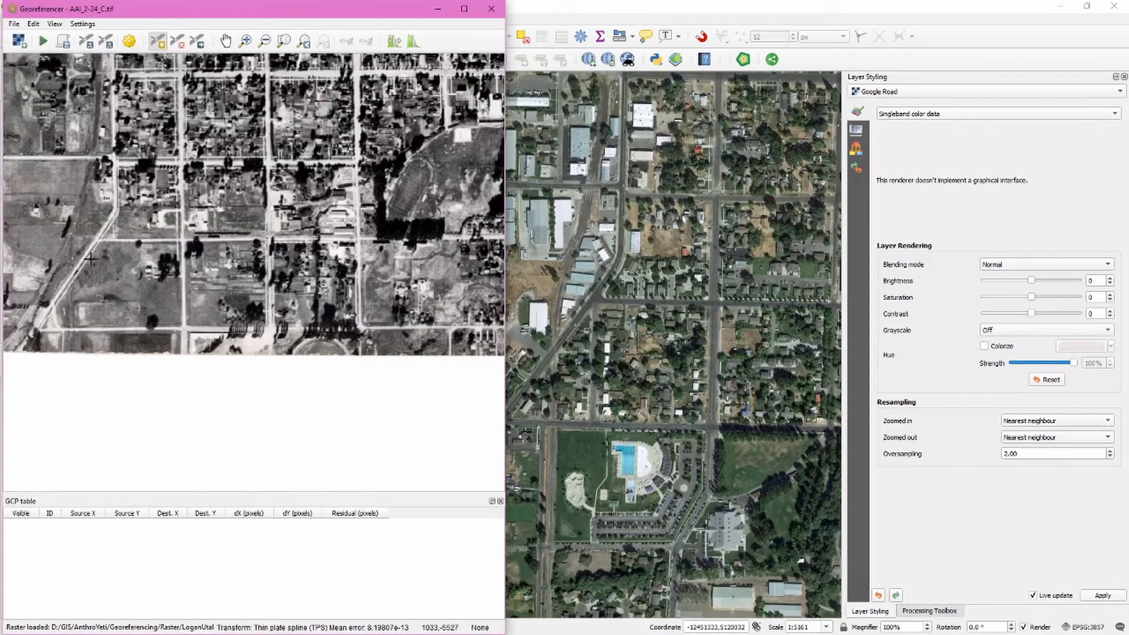
{"action": "scroll", "coordinate": [620, 289], "scroll_direction": "down", "scroll_amount": 1}
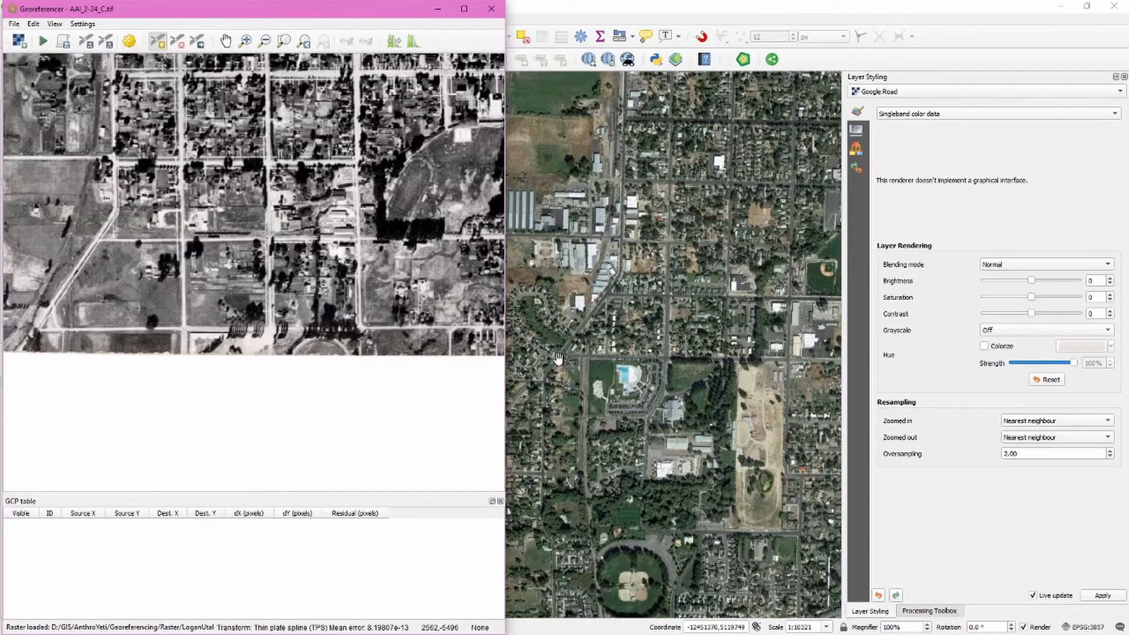
{"action": "scroll", "coordinate": [599, 333], "scroll_direction": "up", "scroll_amount": 1}
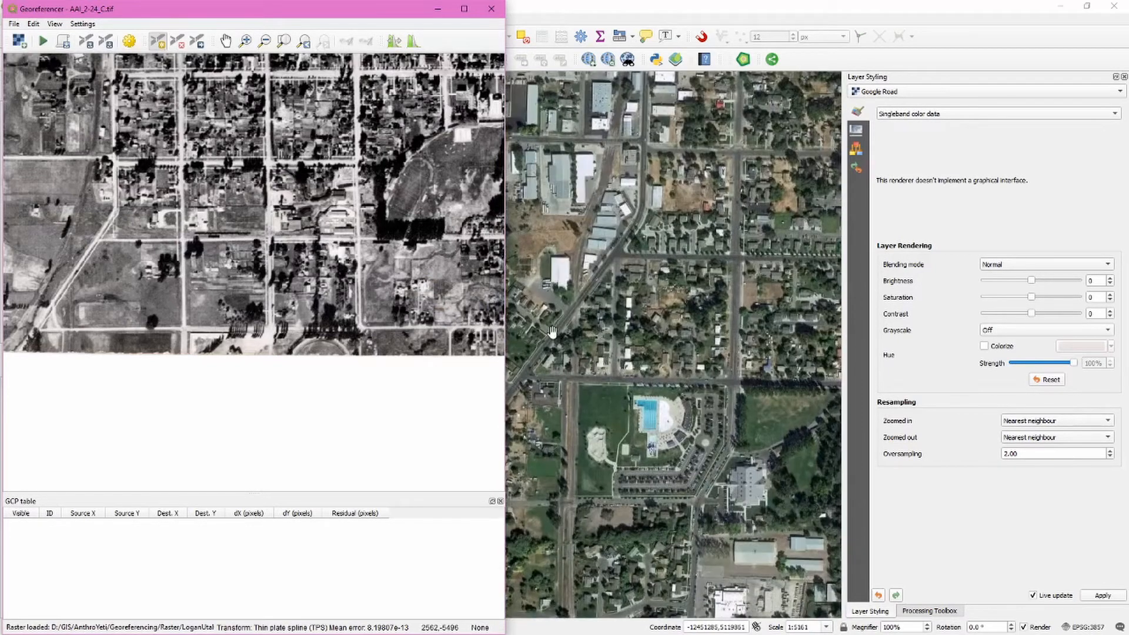
{"action": "scroll", "coordinate": [184, 344], "scroll_direction": "up", "scroll_amount": 1}
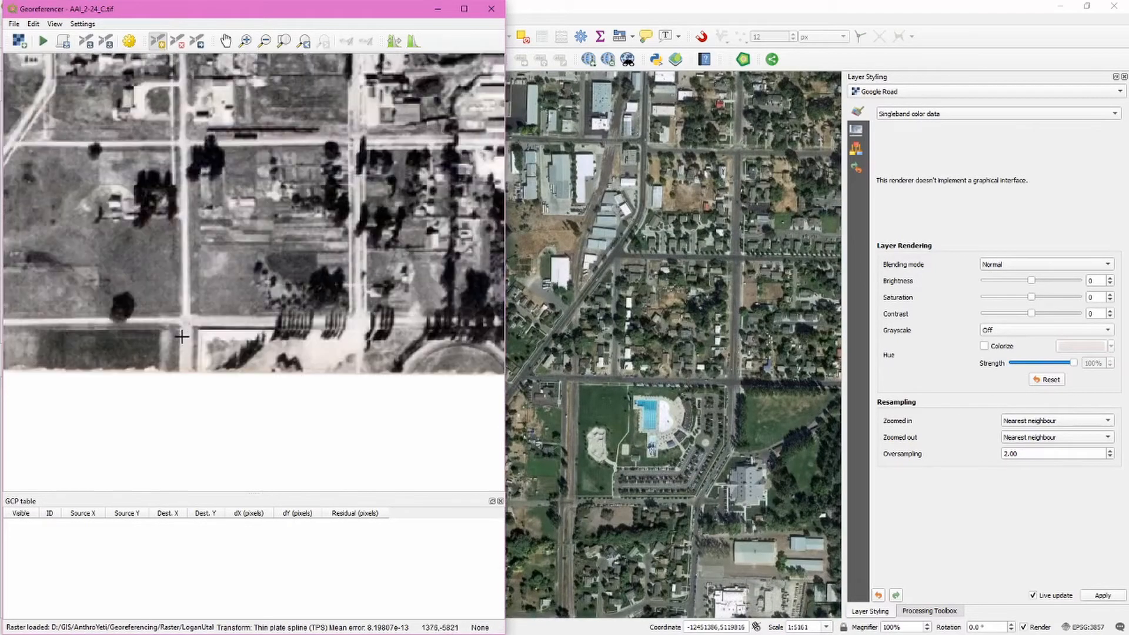
{"action": "left_click_drag", "start_coordinate": [189, 283], "coordinate": [203, 400]}
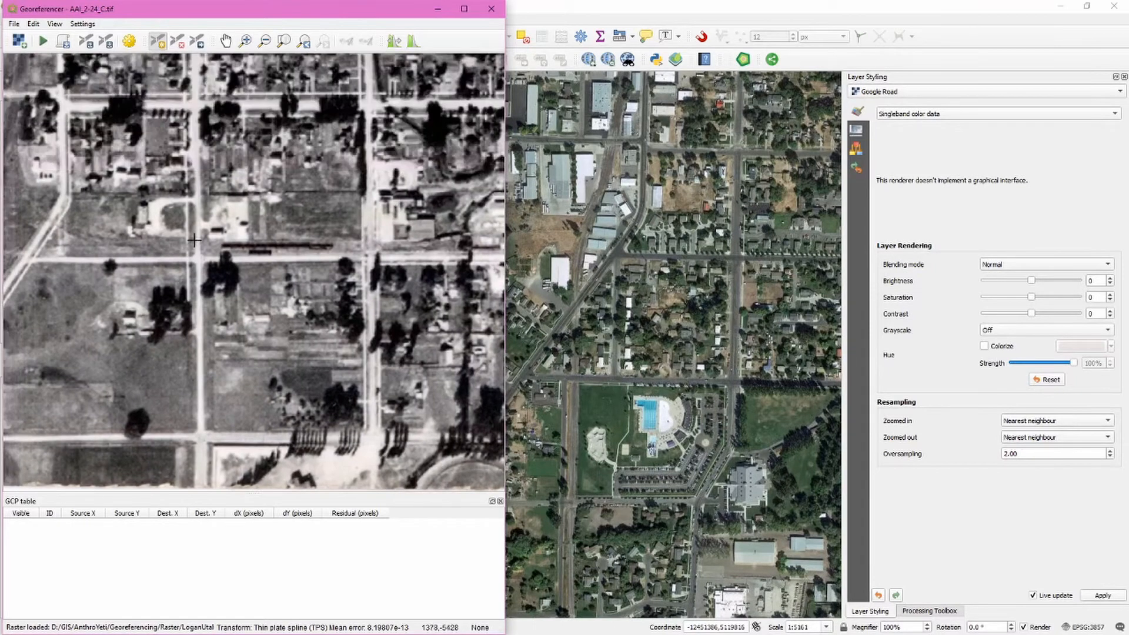
{"action": "scroll", "coordinate": [194, 248], "scroll_direction": "down", "scroll_amount": 1}
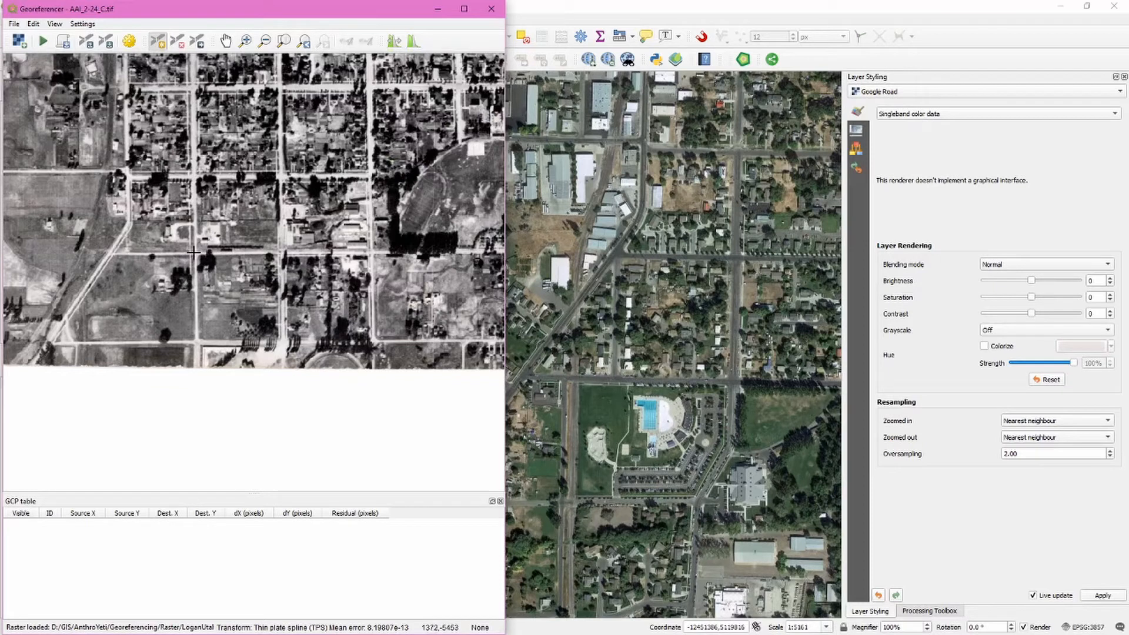
Add a control point at the intersection one block east of the diagonal road's bend, taking its coordinates from the matching satellite crossing.
{"action": "left_click_drag", "start_coordinate": [728, 262], "coordinate": [677, 340]}
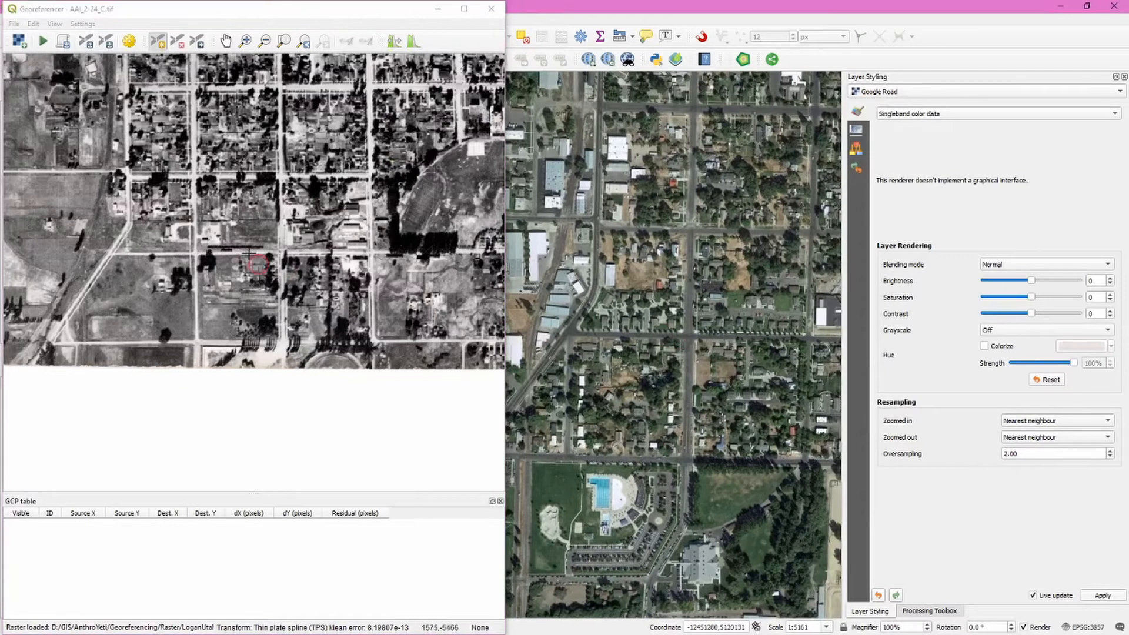
{"action": "scroll", "coordinate": [196, 254], "scroll_direction": "up", "scroll_amount": 1}
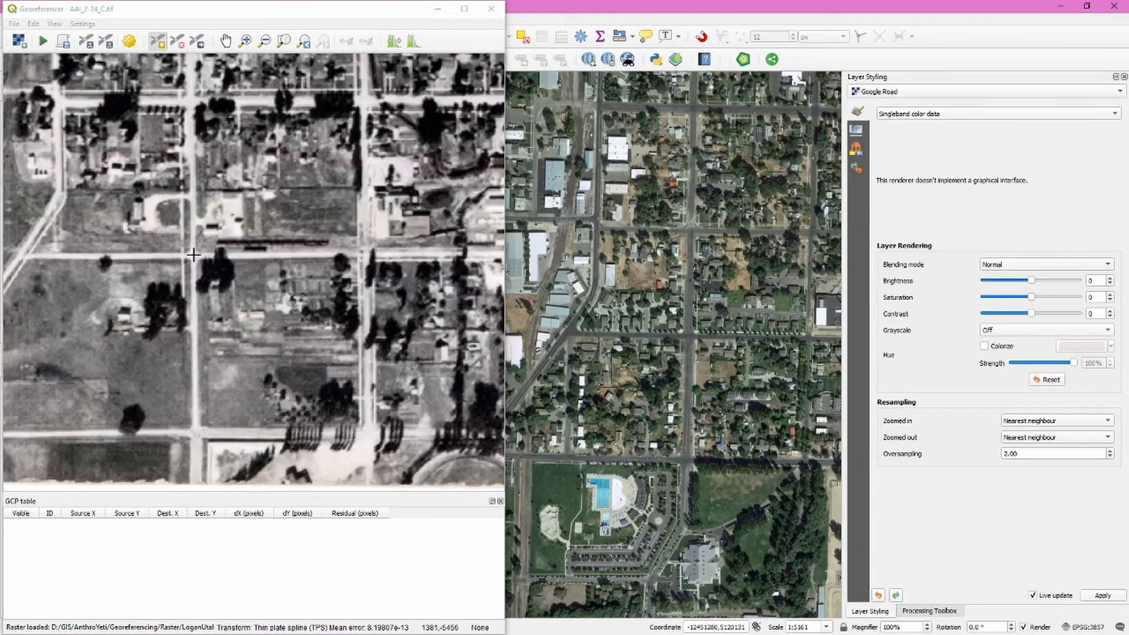
{"action": "left_click", "coordinate": [193, 257]}
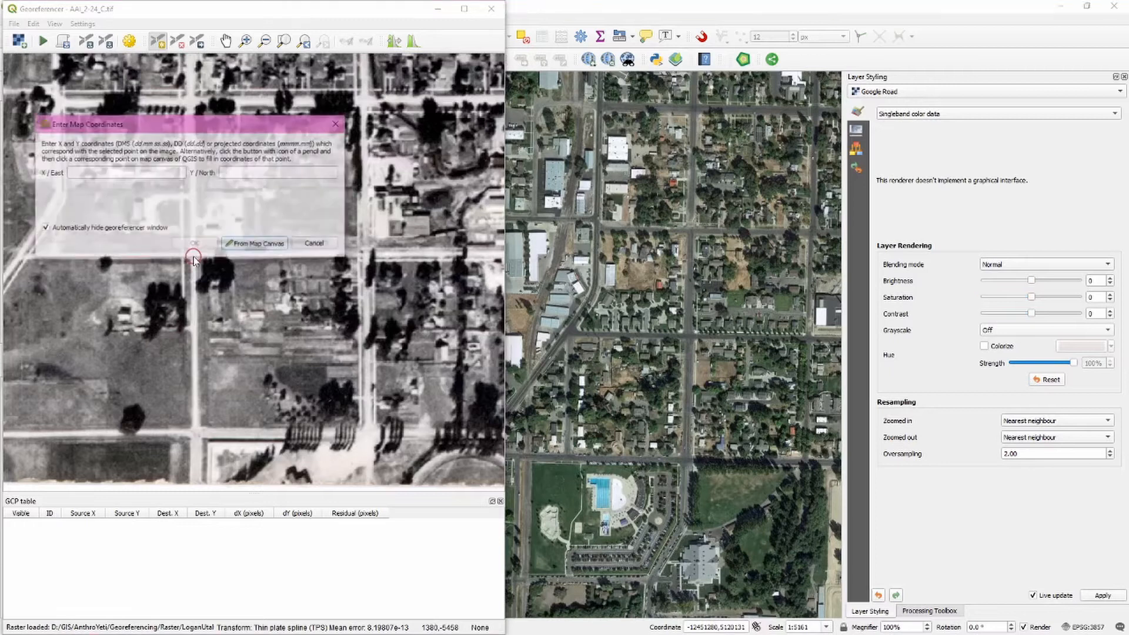
{"action": "left_click", "coordinate": [248, 249]}
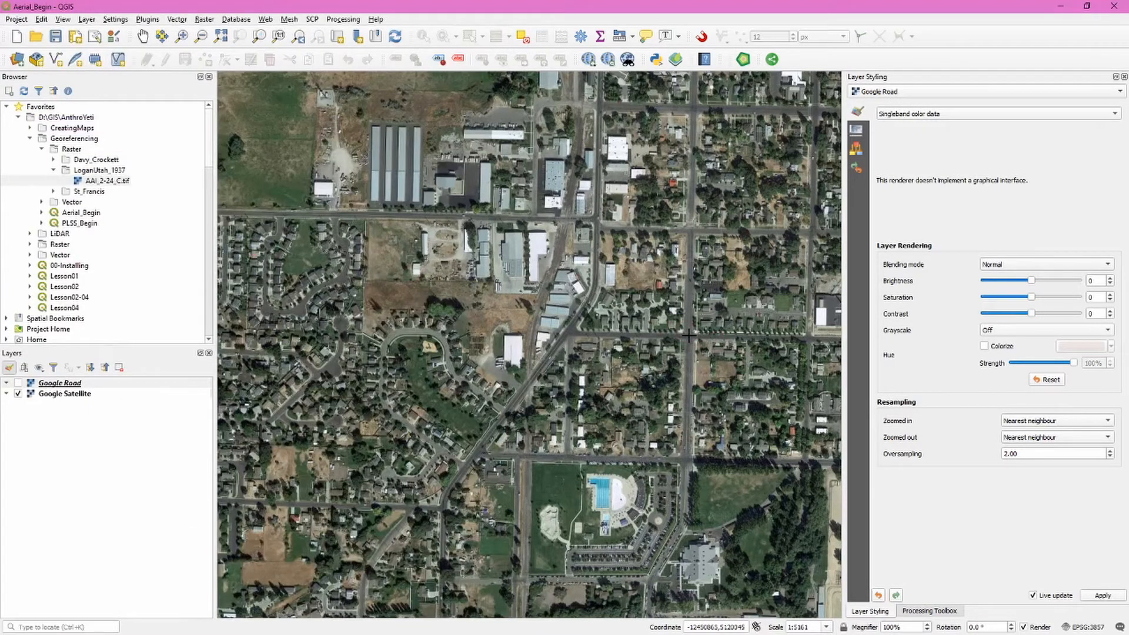
{"action": "left_click", "coordinate": [687, 335]}
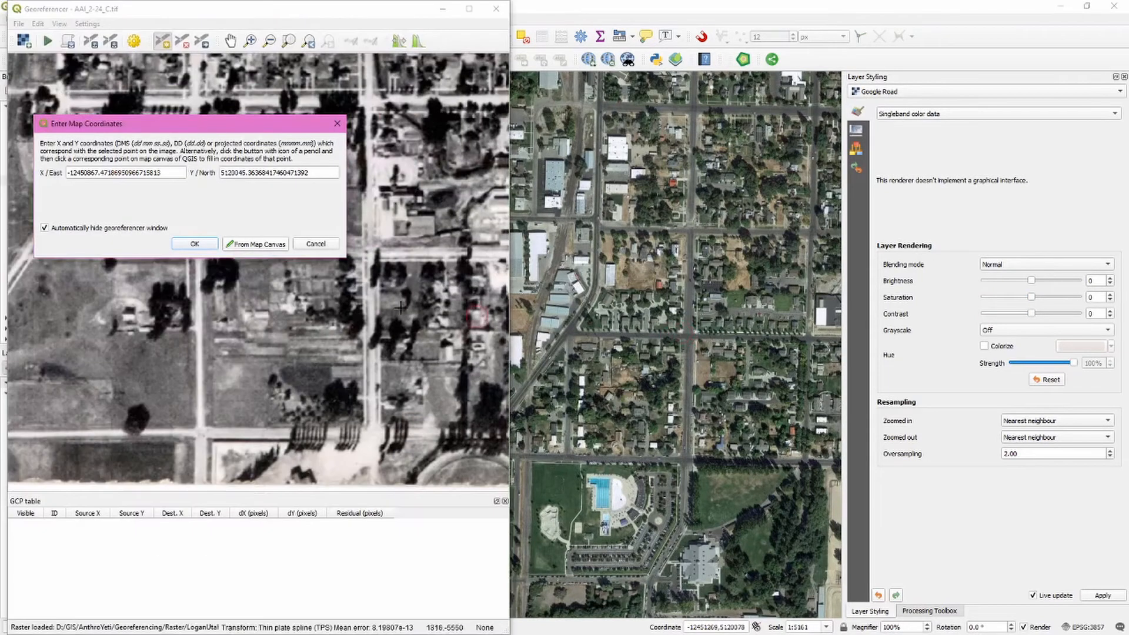
{"action": "left_click", "coordinate": [195, 245]}
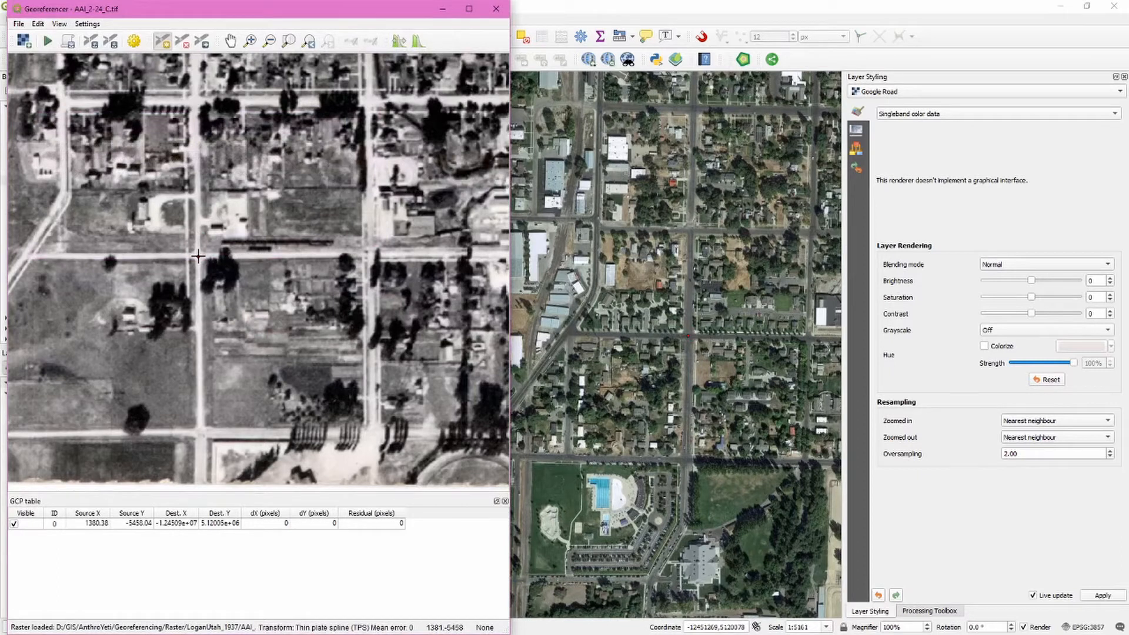
{"action": "left_click", "coordinate": [199, 256]}
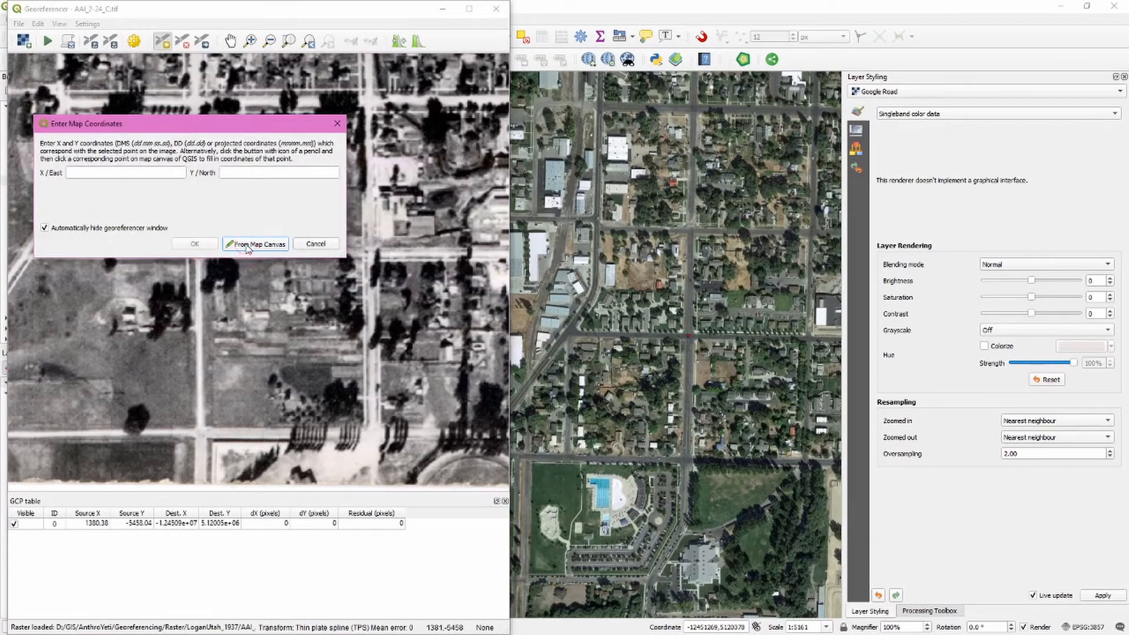
{"action": "left_click", "coordinate": [318, 245]}
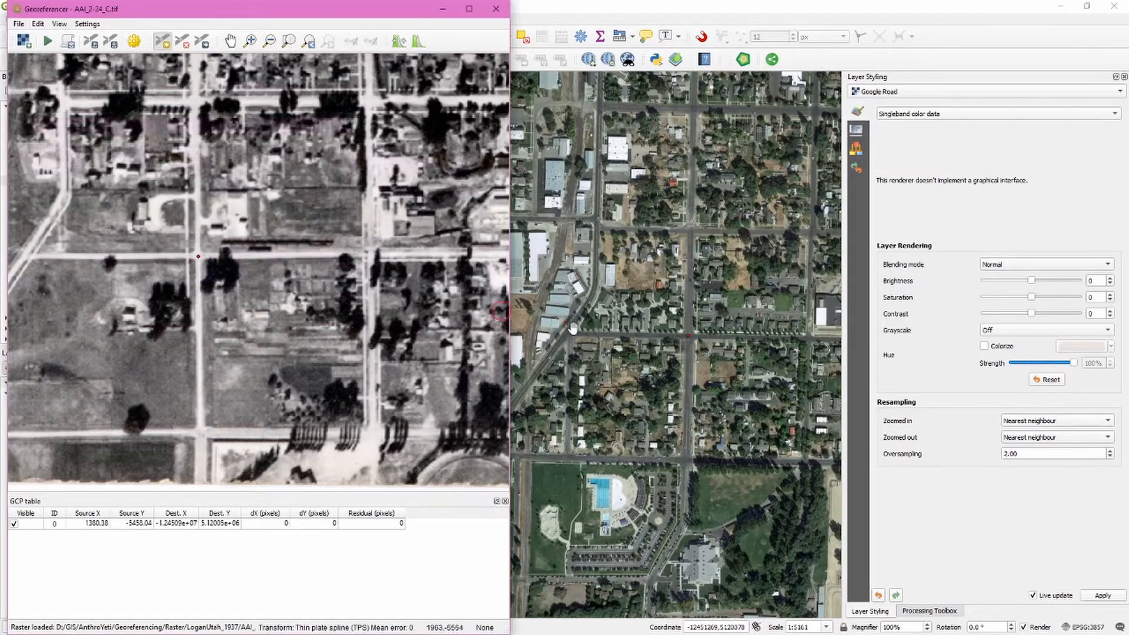
Compare the street grid east of the control point in the aerial photo with the satellite imagery around the running track.
{"action": "scroll", "coordinate": [287, 261], "scroll_direction": "down", "scroll_amount": 2}
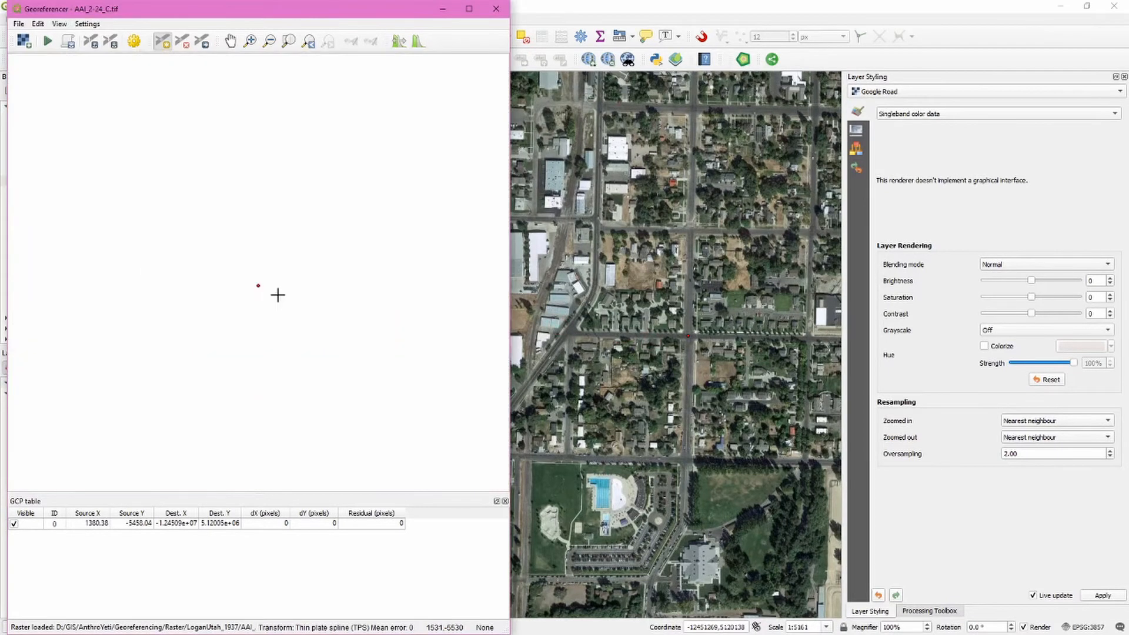
{"action": "scroll", "coordinate": [633, 357], "scroll_direction": "down", "scroll_amount": 2}
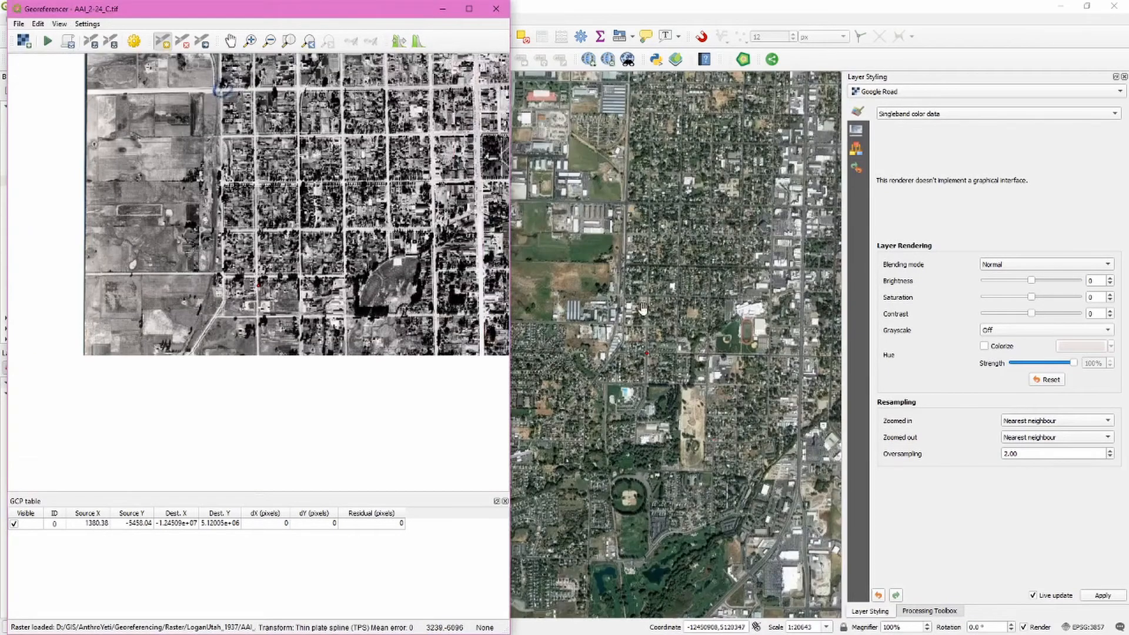
{"action": "left_click_drag", "start_coordinate": [639, 227], "coordinate": [608, 347]}
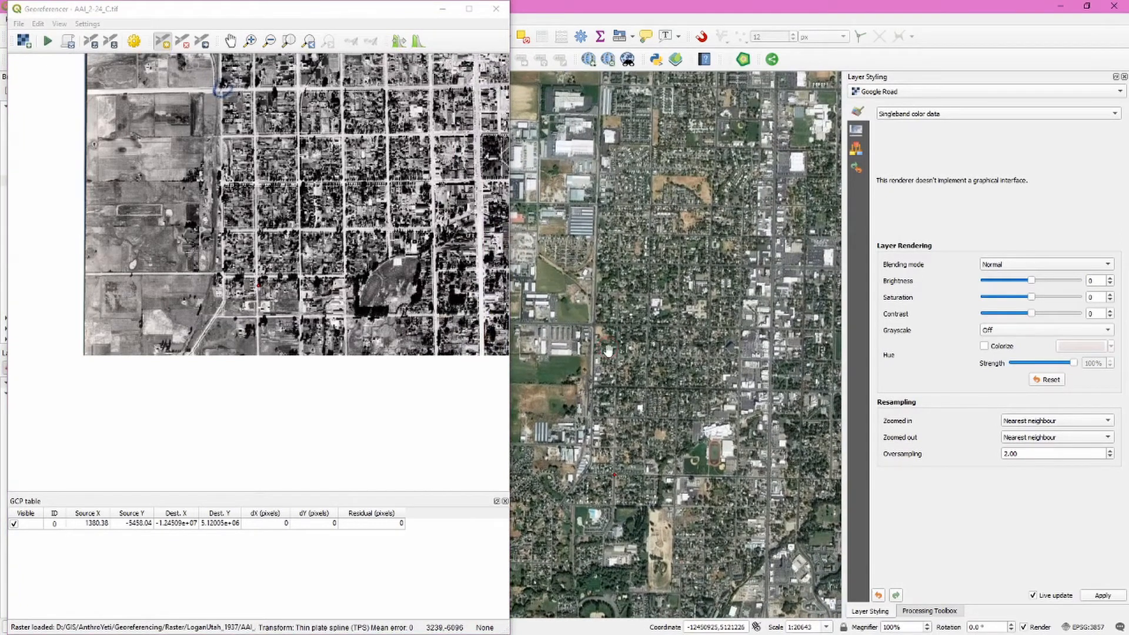
{"action": "scroll", "coordinate": [610, 425], "scroll_direction": "up", "scroll_amount": 1}
{"action": "left_click_drag", "start_coordinate": [789, 489], "coordinate": [630, 341]}
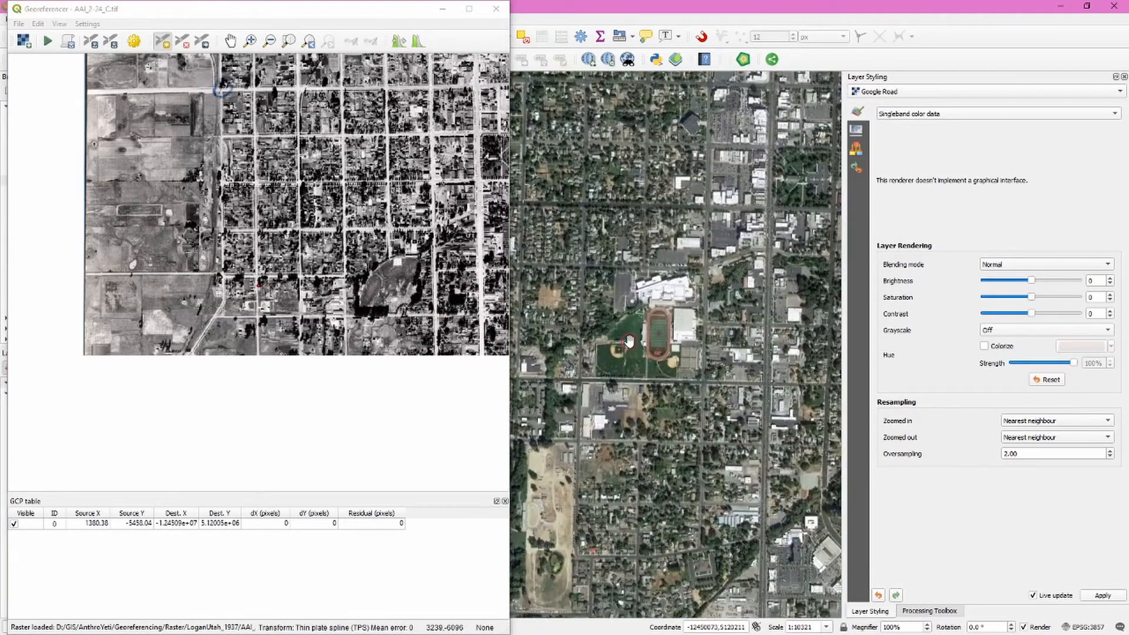
{"action": "left_click_drag", "start_coordinate": [381, 267], "coordinate": [180, 263]}
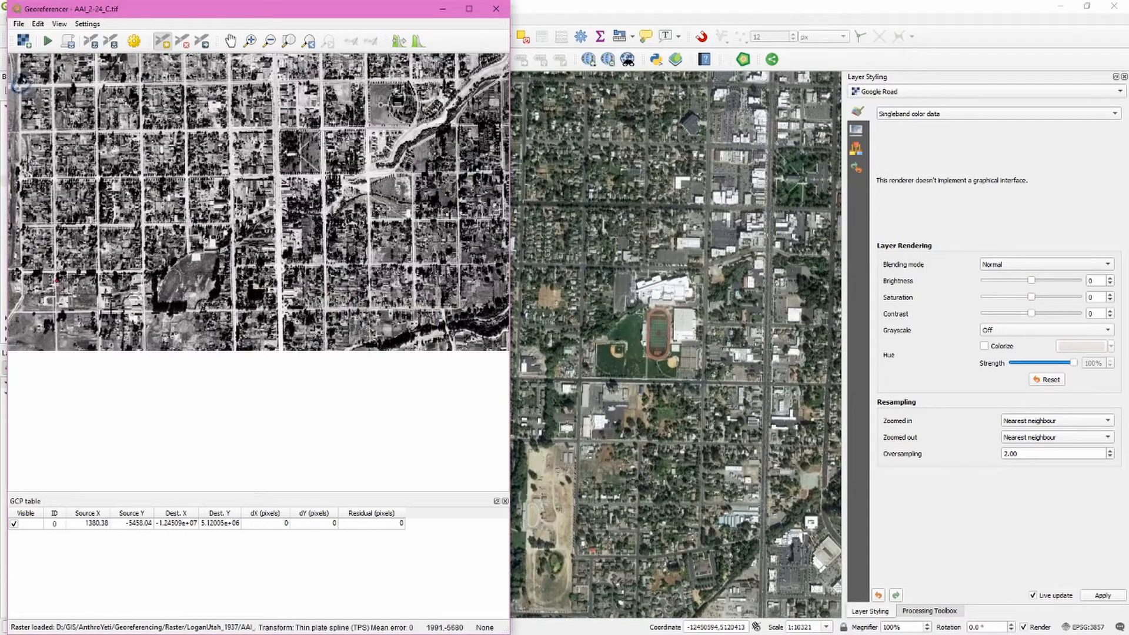
{"action": "scroll", "coordinate": [111, 309], "scroll_direction": "up", "scroll_amount": 4}
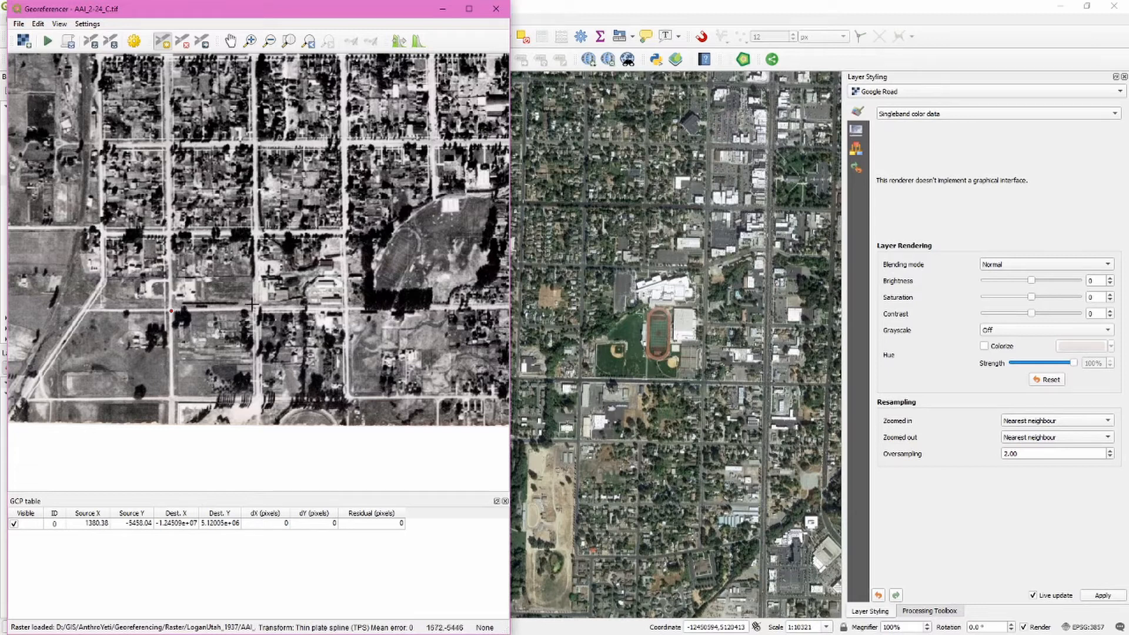
{"action": "scroll", "coordinate": [252, 306], "scroll_direction": "down", "scroll_amount": 2}
{"action": "scroll", "coordinate": [203, 313], "scroll_direction": "down", "scroll_amount": 1}
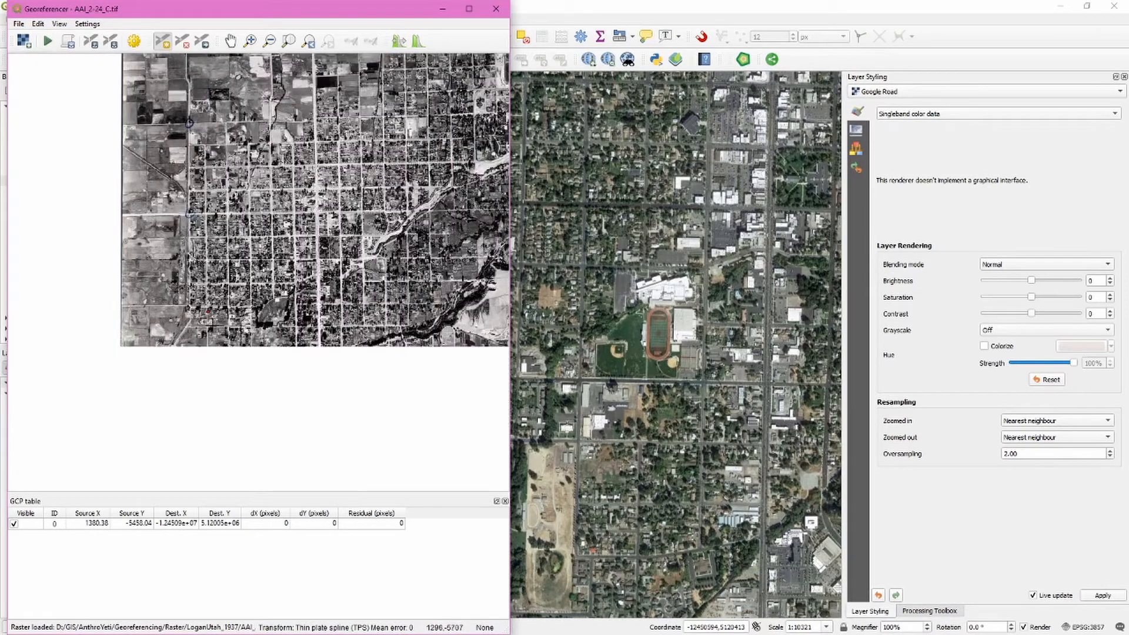
{"action": "scroll", "coordinate": [195, 303], "scroll_direction": "up", "scroll_amount": 1}
Compare the river and street blocks in the southeast of the 1937 photo with the satellite imagery to find a shared intersection.
{"action": "left_click_drag", "start_coordinate": [357, 300], "coordinate": [162, 292]}
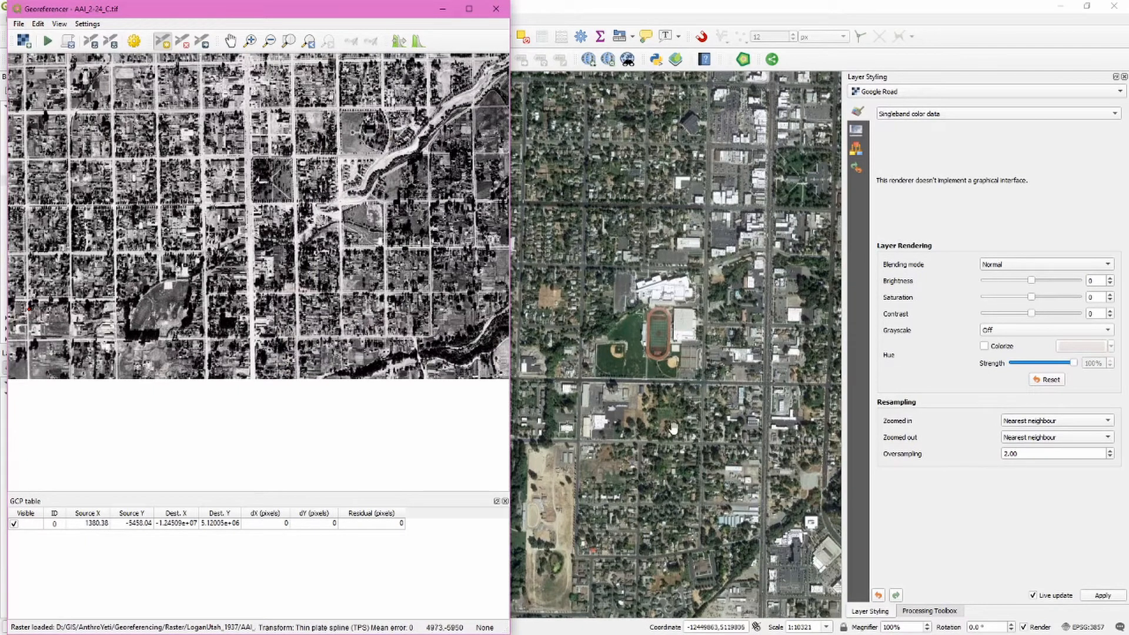
{"action": "scroll", "coordinate": [677, 428], "scroll_direction": "down", "scroll_amount": 1}
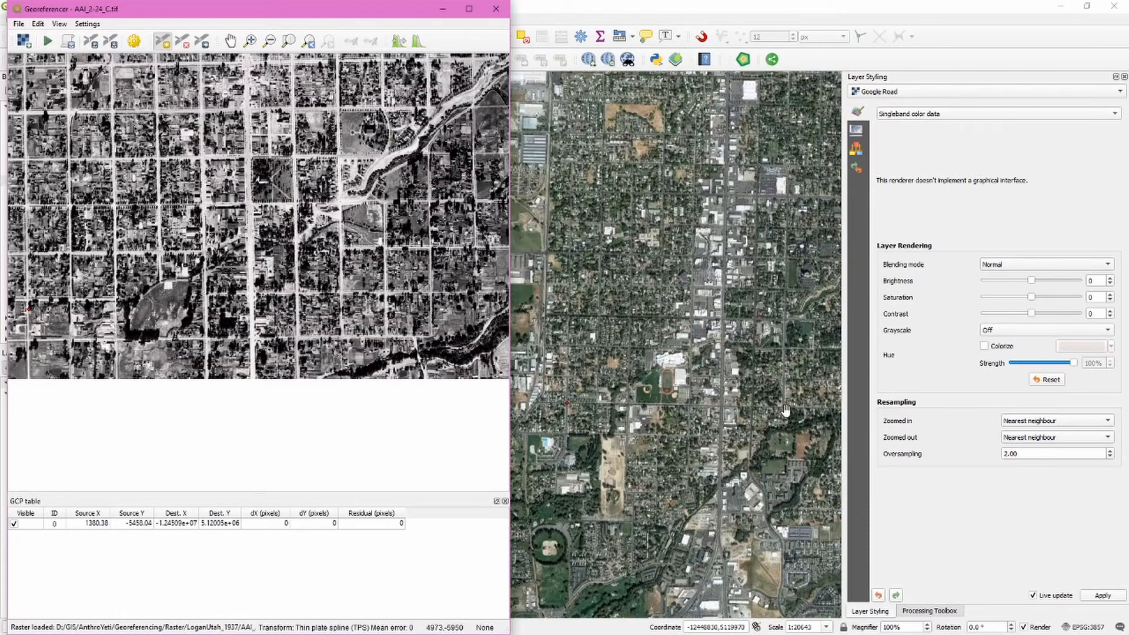
{"action": "left_click_drag", "start_coordinate": [674, 412], "coordinate": [664, 411]}
{"action": "scroll", "coordinate": [725, 415], "scroll_direction": "up", "scroll_amount": 2}
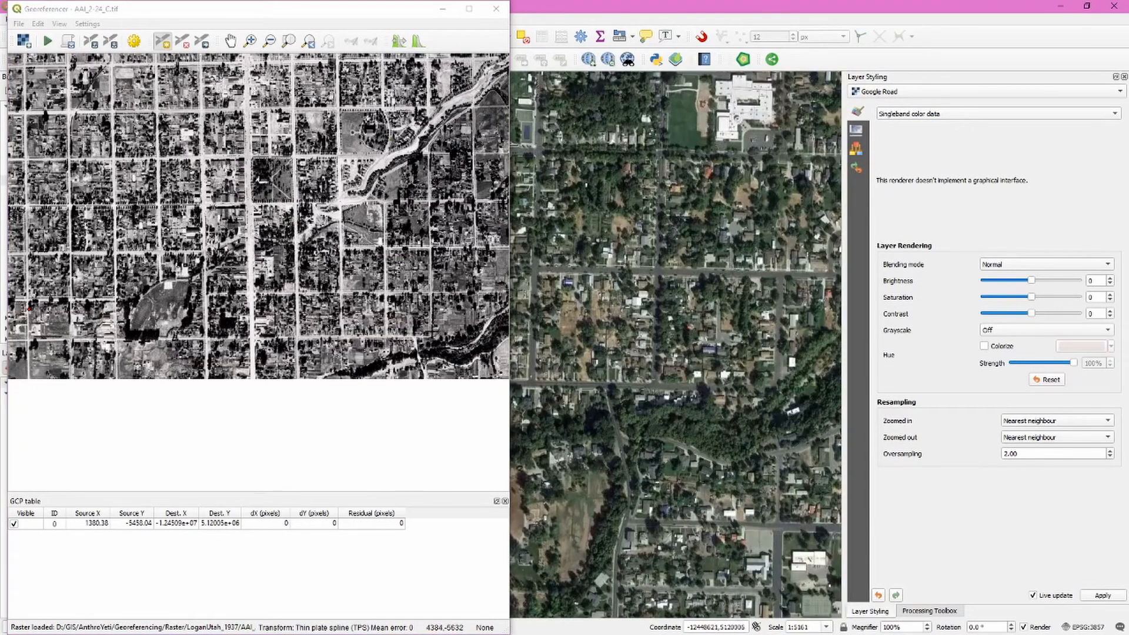
{"action": "left_click_drag", "start_coordinate": [430, 330], "coordinate": [333, 327]}
{"action": "scroll", "coordinate": [771, 393], "scroll_direction": "up", "scroll_amount": 1}
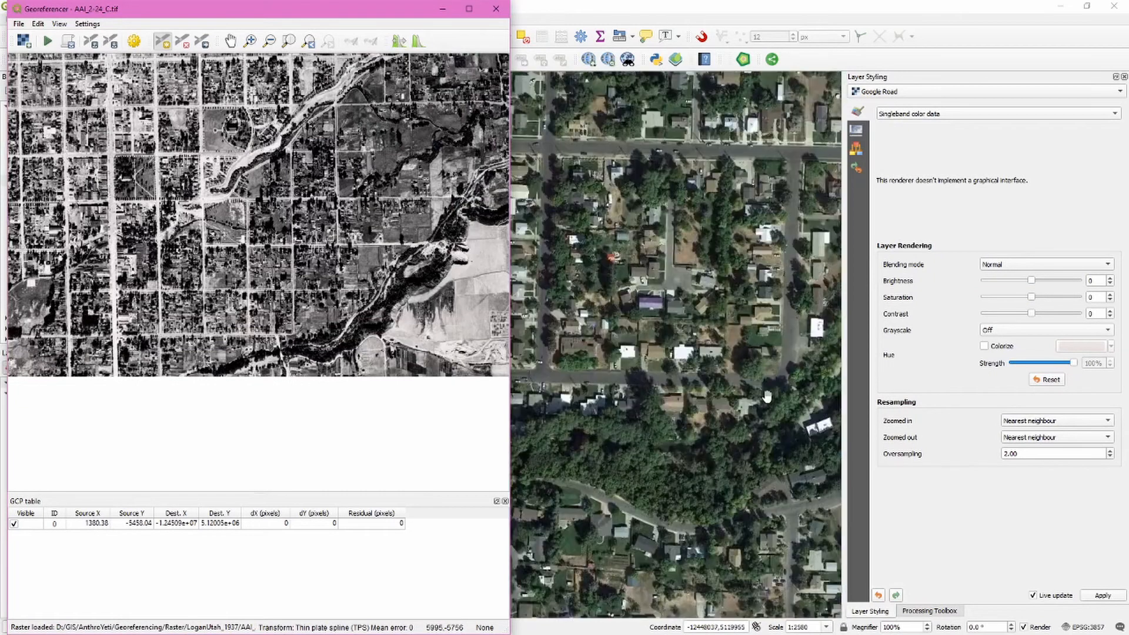
{"action": "left_click_drag", "start_coordinate": [581, 375], "coordinate": [634, 370]}
{"action": "scroll", "coordinate": [281, 331], "scroll_direction": "up", "scroll_amount": 1}
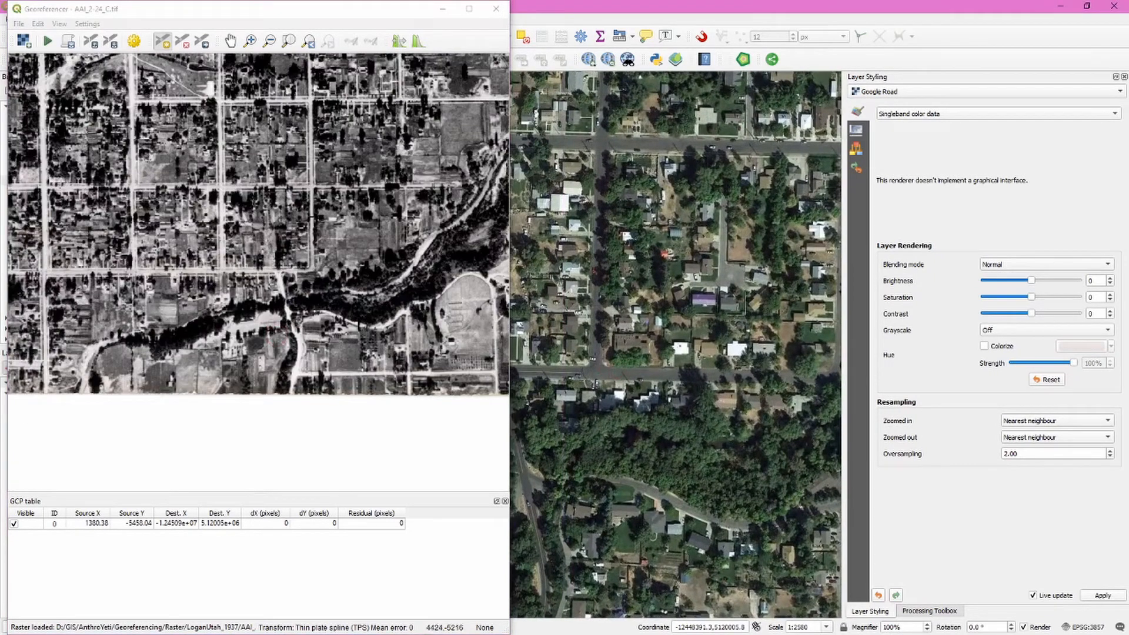
Match the street blocks along the road that branches south across the river between the photo and the satellite imagery.
{"action": "left_click_drag", "start_coordinate": [764, 346], "coordinate": [579, 330]}
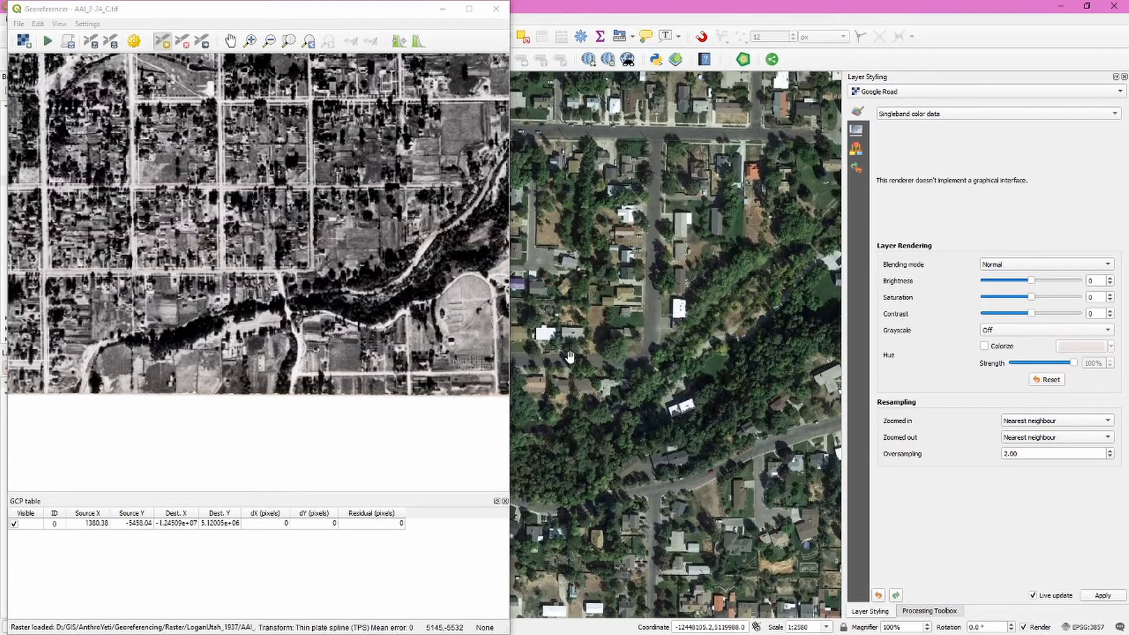
{"action": "left_click_drag", "start_coordinate": [569, 357], "coordinate": [635, 351]}
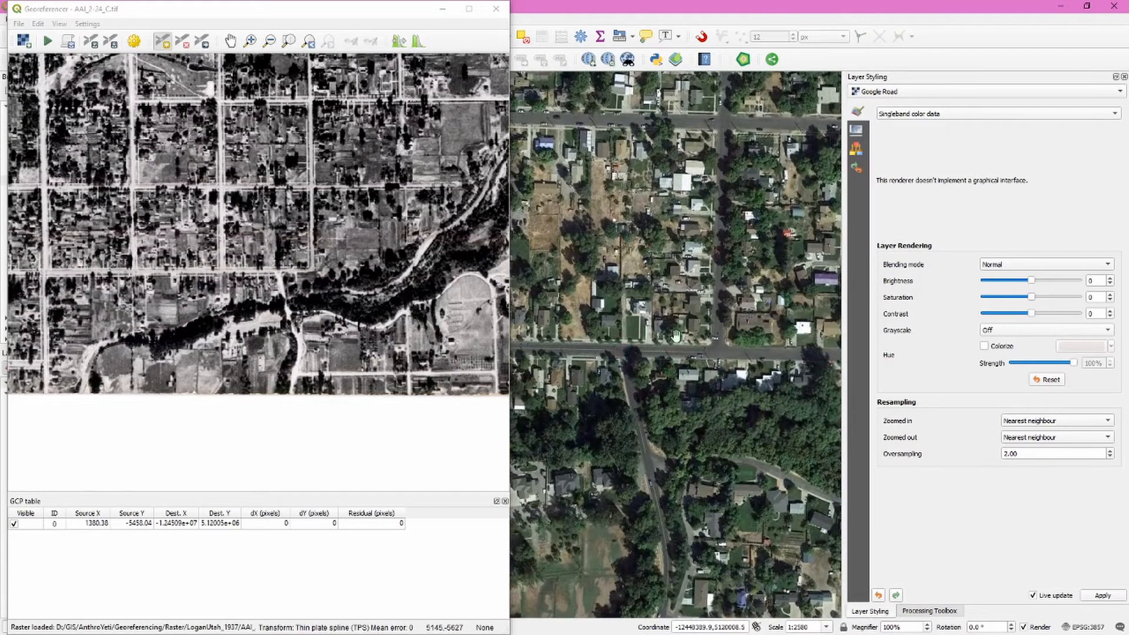
{"action": "left_click_drag", "start_coordinate": [715, 340], "coordinate": [638, 328]}
{"action": "scroll", "coordinate": [316, 261], "scroll_direction": "up", "scroll_amount": 1}
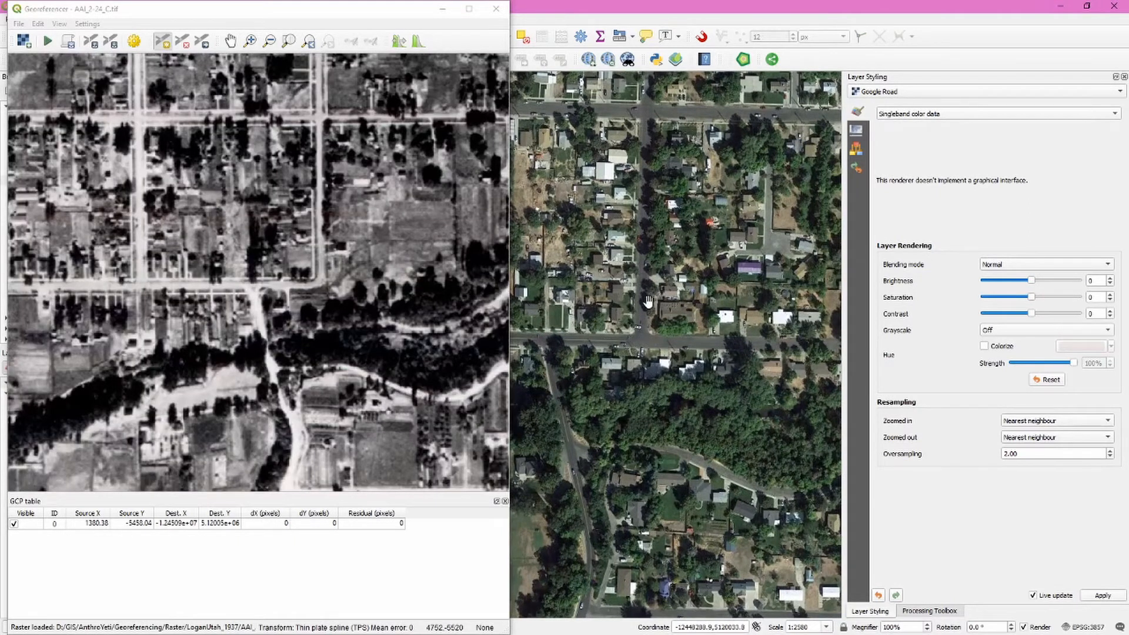
{"action": "left_click_drag", "start_coordinate": [708, 352], "coordinate": [653, 353]}
{"action": "left_click_drag", "start_coordinate": [564, 372], "coordinate": [681, 352]}
{"action": "left_click_drag", "start_coordinate": [623, 352], "coordinate": [801, 360]}
{"action": "left_click_drag", "start_coordinate": [149, 279], "coordinate": [241, 273]}
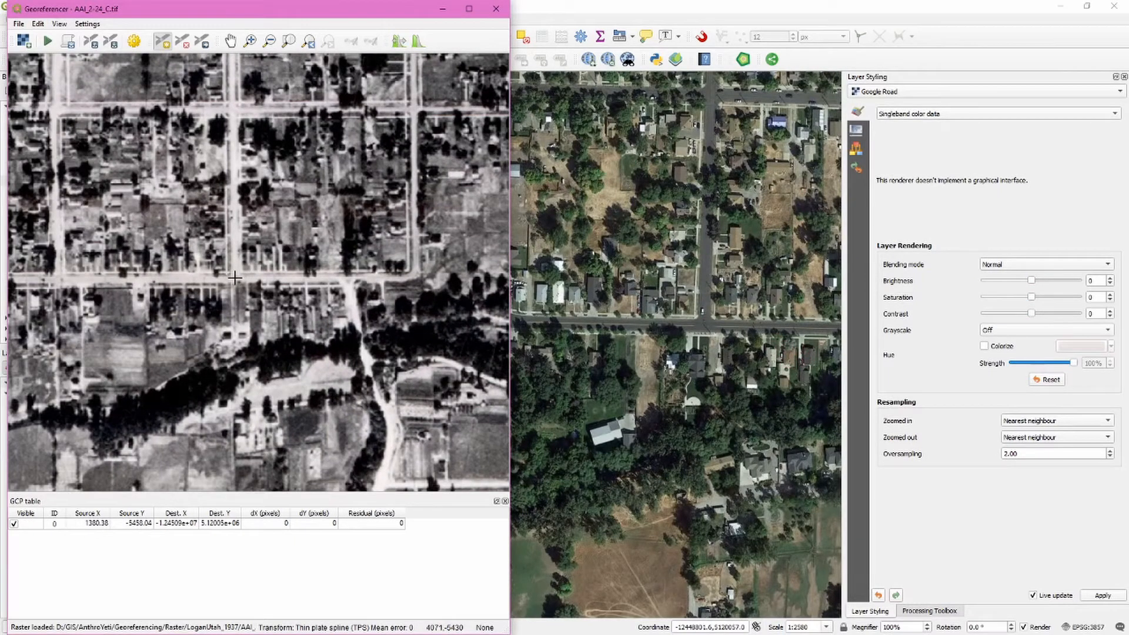
Add a control point at the street intersection just west of the river-crossing road, taking its coordinates from the matching satellite crossing.
{"action": "left_click", "coordinate": [234, 278]}
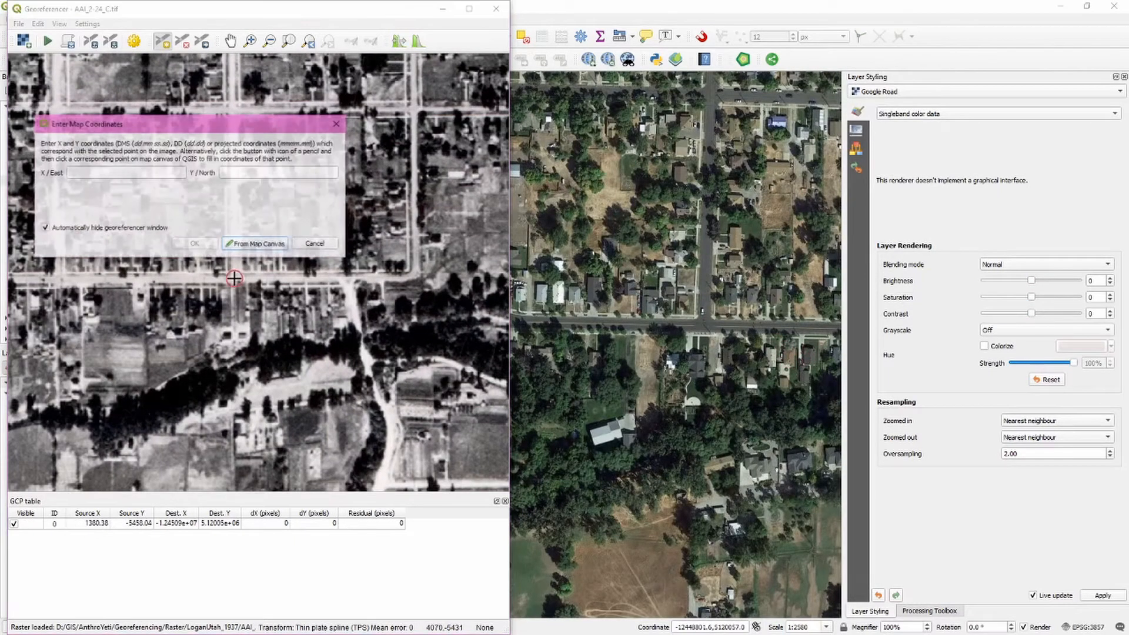
{"action": "left_click", "coordinate": [247, 245]}
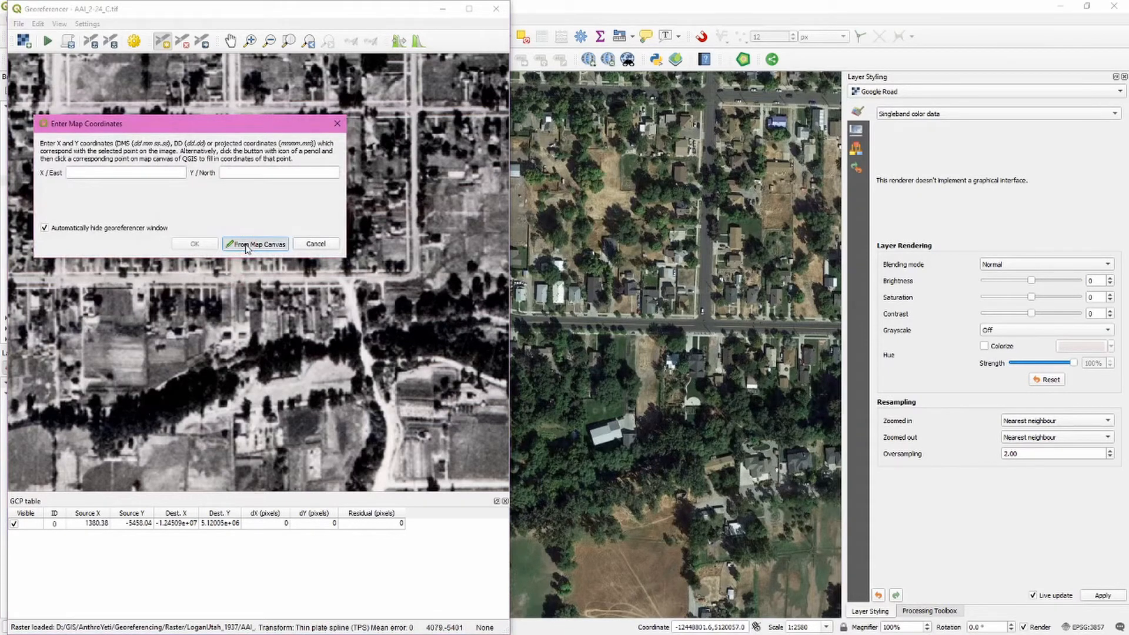
{"action": "scroll", "coordinate": [698, 331], "scroll_direction": "down", "scroll_amount": 1}
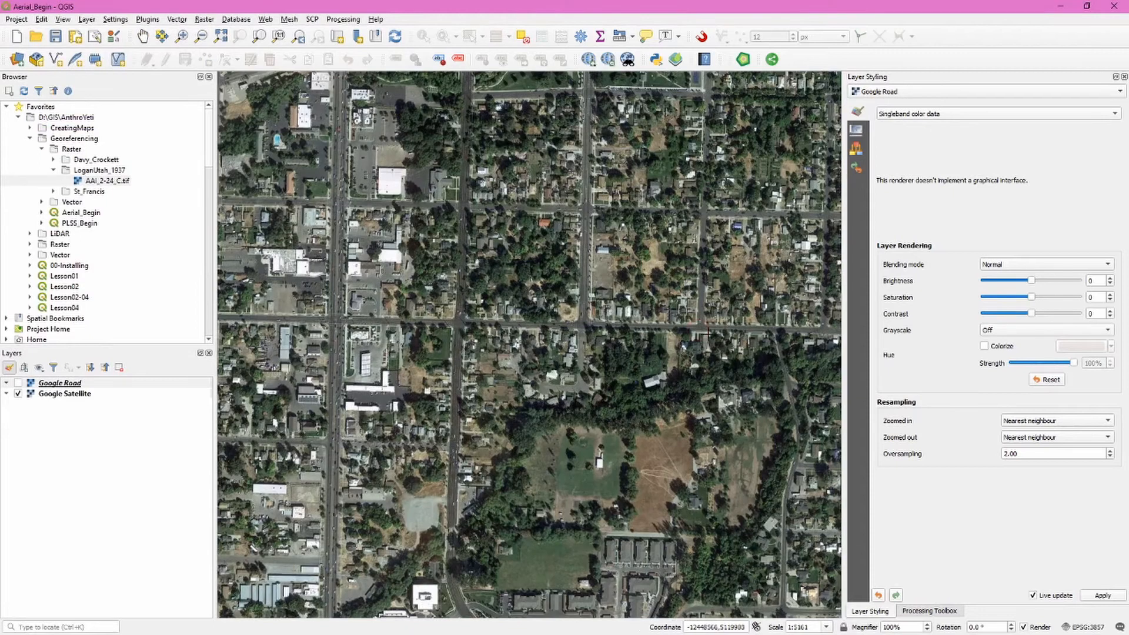
{"action": "scroll", "coordinate": [703, 331], "scroll_direction": "up", "scroll_amount": 1}
{"action": "left_click", "coordinate": [694, 323]}
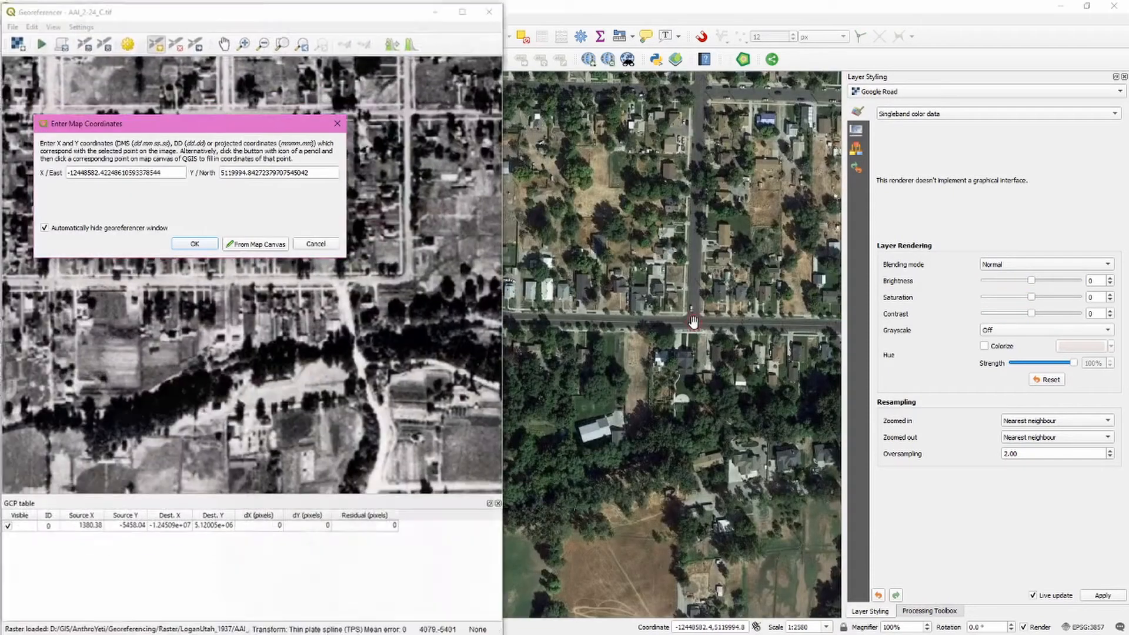
{"action": "left_click", "coordinate": [197, 241]}
Examine the rest of the 1937 photo, from the southern edge to the northern fields, for further control point locations.
{"action": "scroll", "coordinate": [300, 328], "scroll_direction": "down", "scroll_amount": 2}
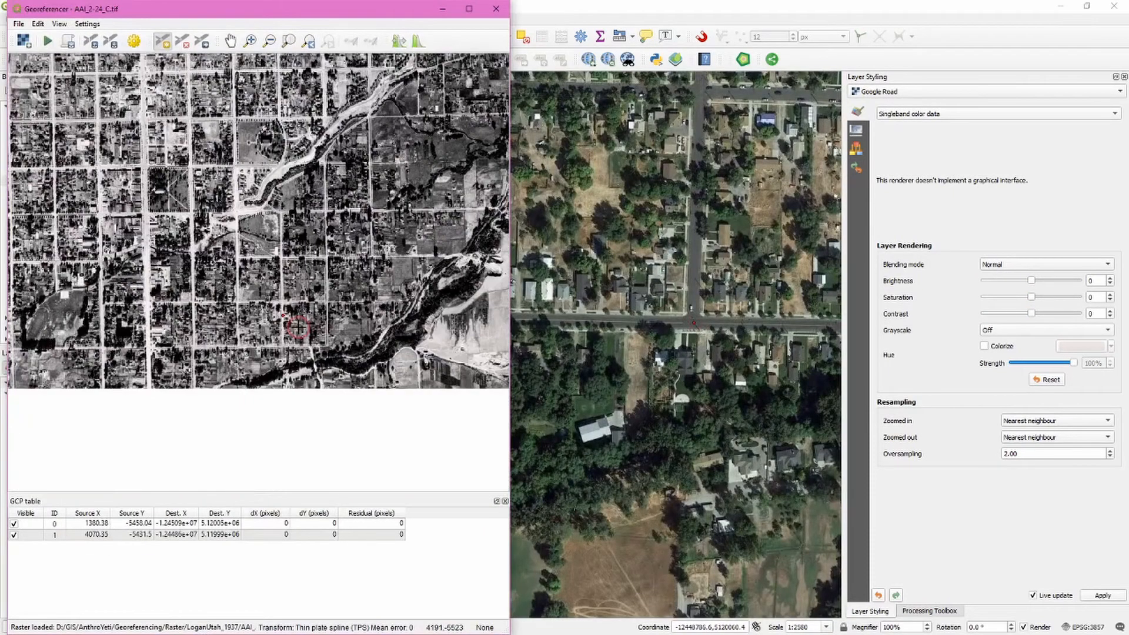
{"action": "left_click_drag", "start_coordinate": [133, 316], "coordinate": [285, 318]}
{"action": "scroll", "coordinate": [106, 321], "scroll_direction": "up", "scroll_amount": 1}
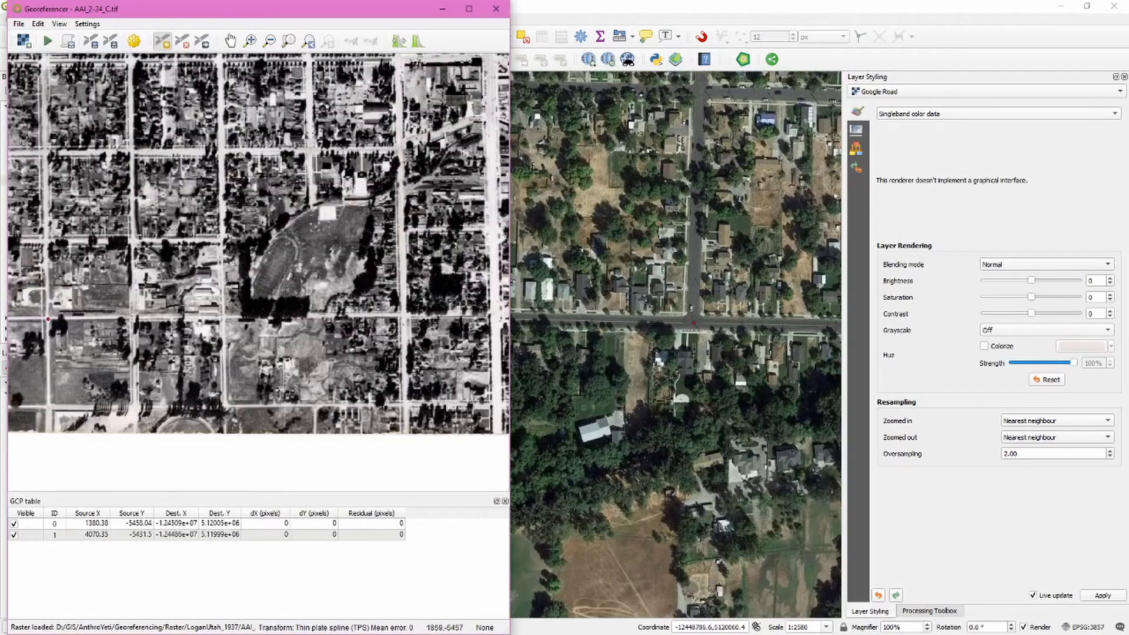
{"action": "left_click_drag", "start_coordinate": [468, 174], "coordinate": [230, 251]}
{"action": "scroll", "coordinate": [240, 374], "scroll_direction": "down", "scroll_amount": 1}
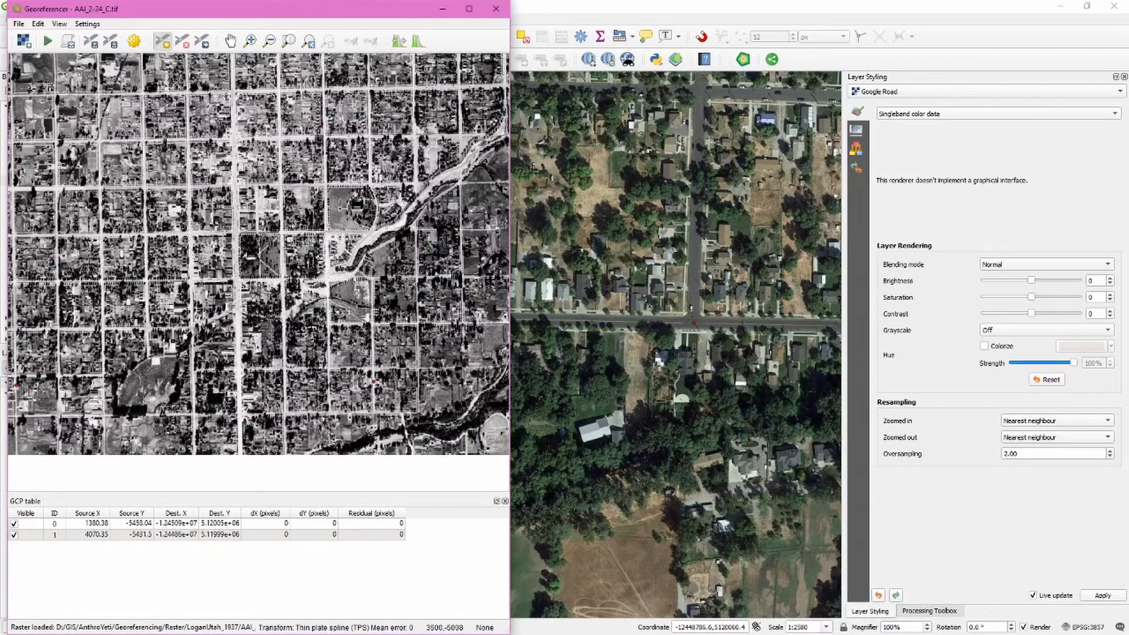
{"action": "scroll", "coordinate": [313, 325], "scroll_direction": "down", "scroll_amount": 1}
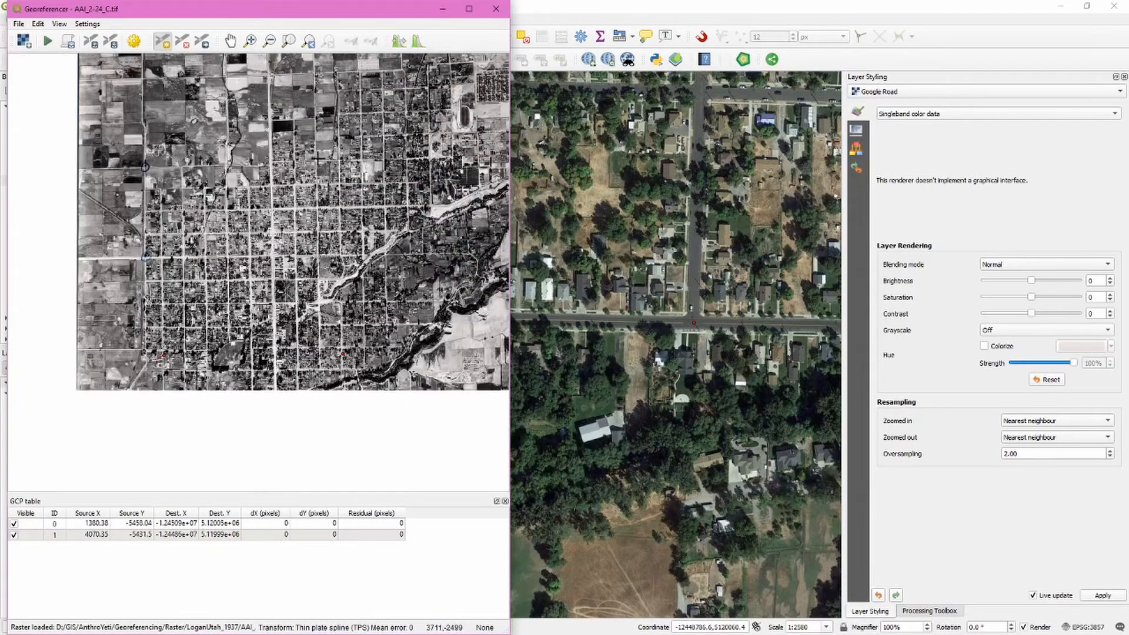
{"action": "left_click_drag", "start_coordinate": [318, 158], "coordinate": [294, 258]}
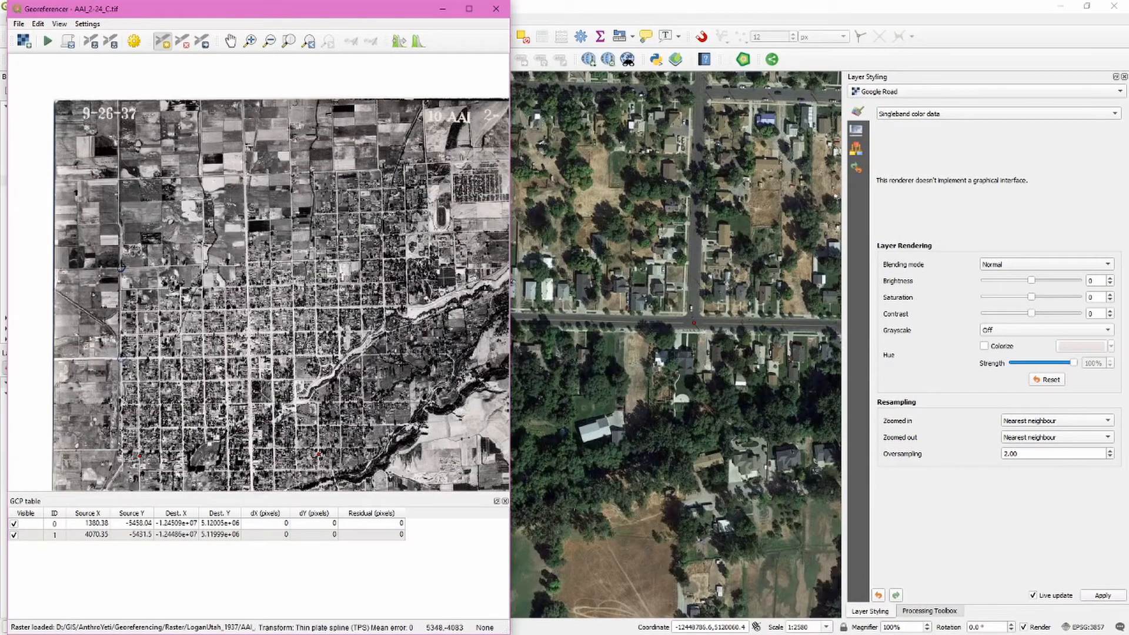
{"action": "left_click_drag", "start_coordinate": [233, 385], "coordinate": [125, 356]}
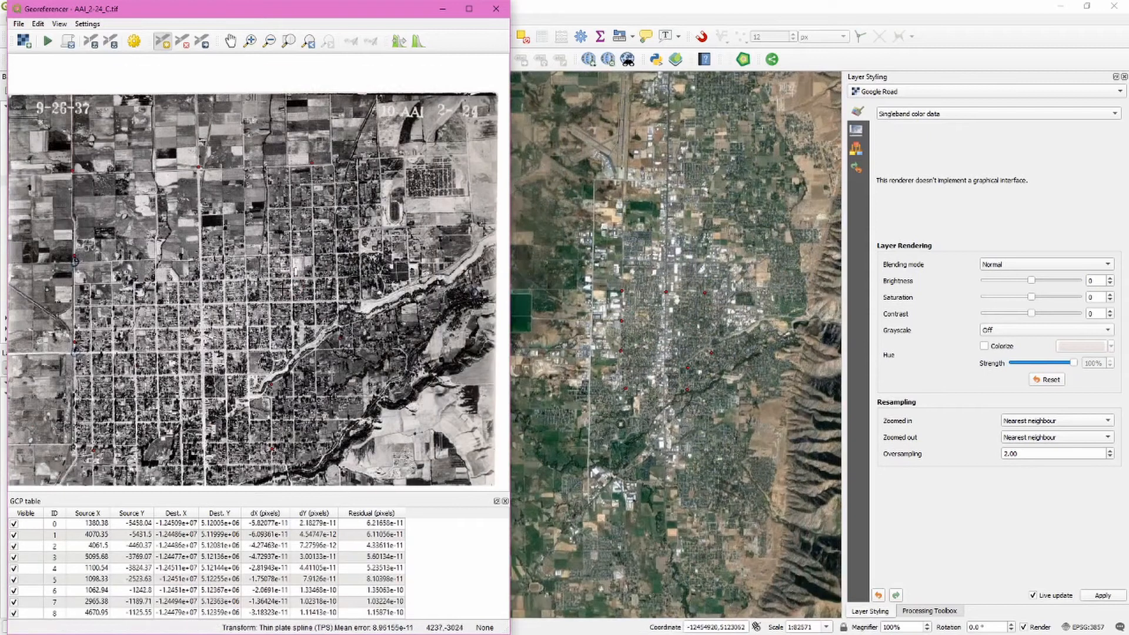
Configure the Thin Plate Spline transformation with target SRS EPSG:3857 - WGS 84 / Pseudo-Mercator and output raster AAI_2-24_C_modified.tif.
{"action": "left_click", "coordinate": [47, 44]}
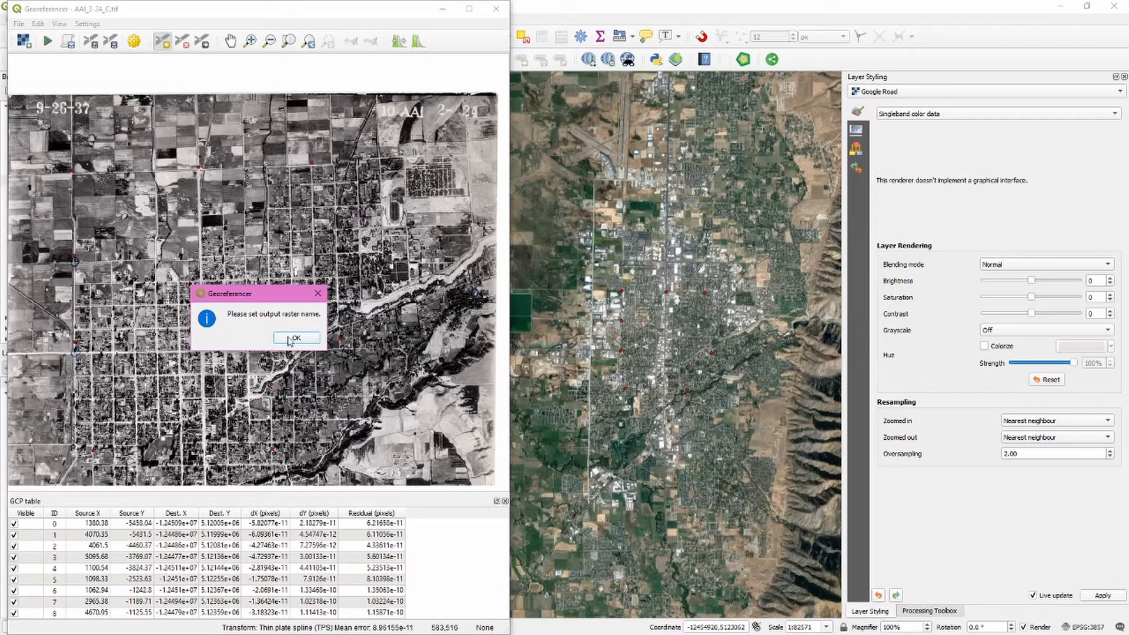
{"action": "left_click", "coordinate": [290, 339]}
{"action": "left_click_drag", "start_coordinate": [327, 86], "coordinate": [259, 106]}
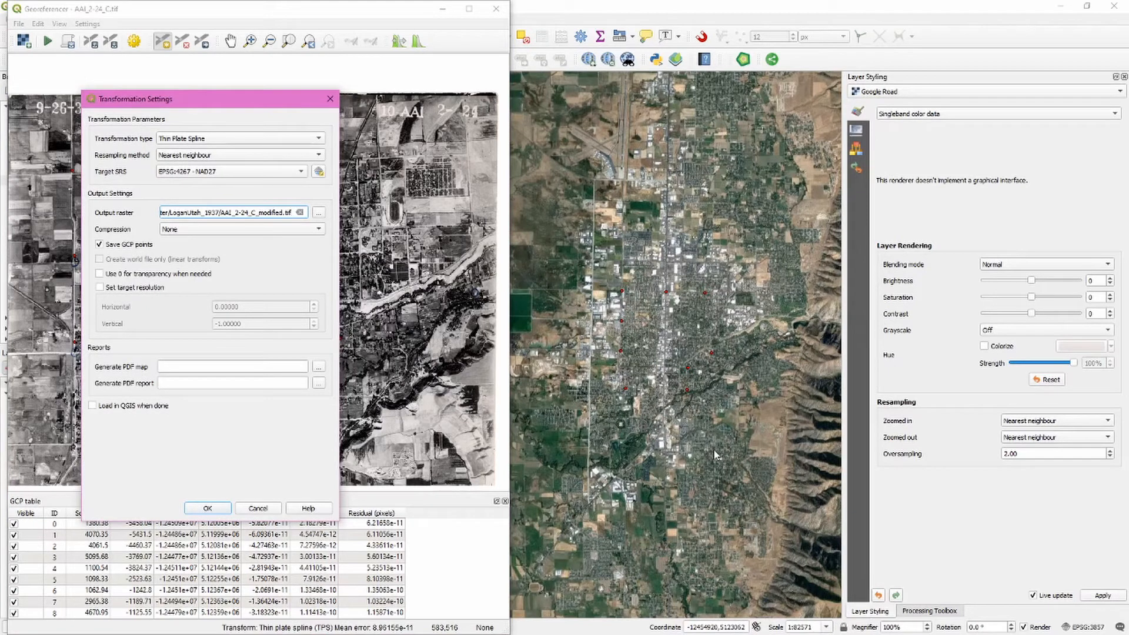
{"action": "left_click", "coordinate": [318, 172]}
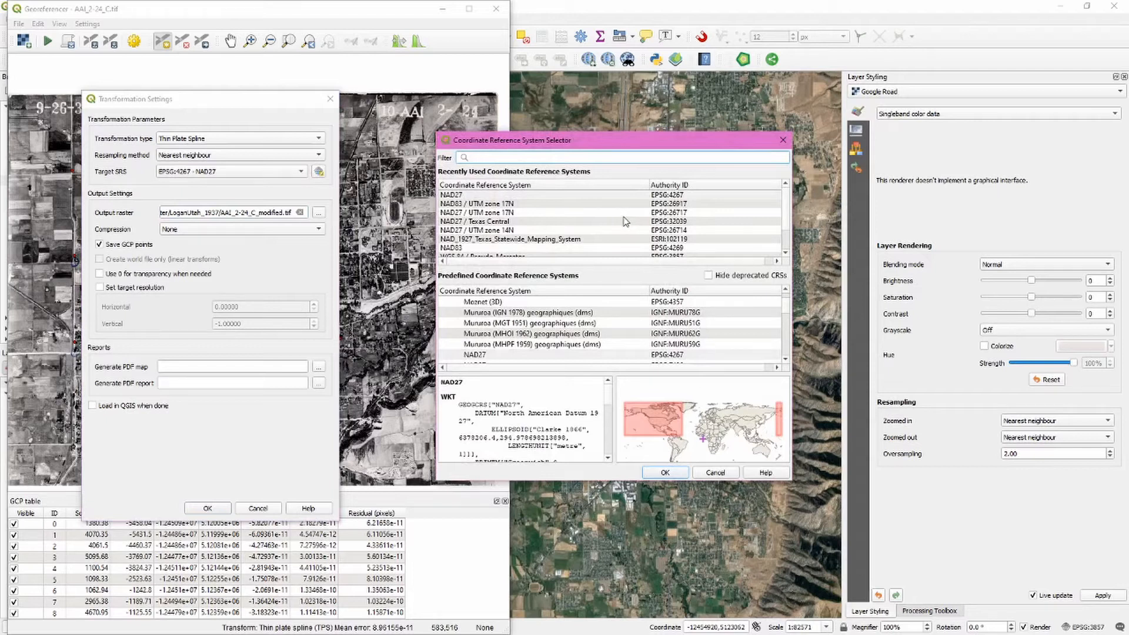
{"action": "scroll", "coordinate": [625, 221], "scroll_direction": "down", "scroll_amount": 1}
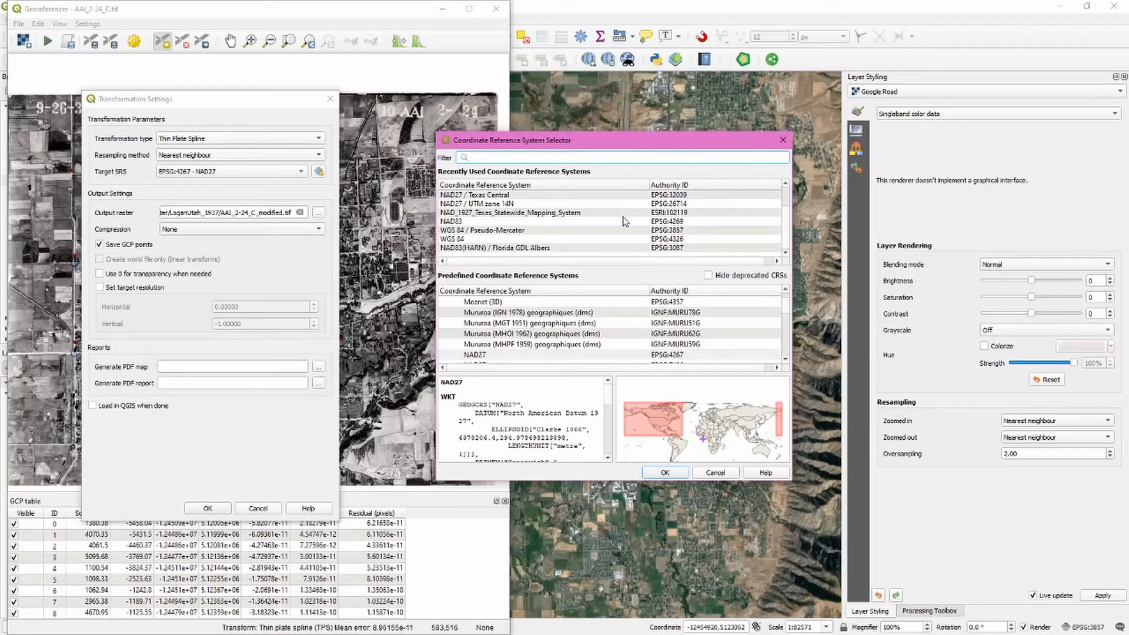
{"action": "left_click", "coordinate": [478, 231]}
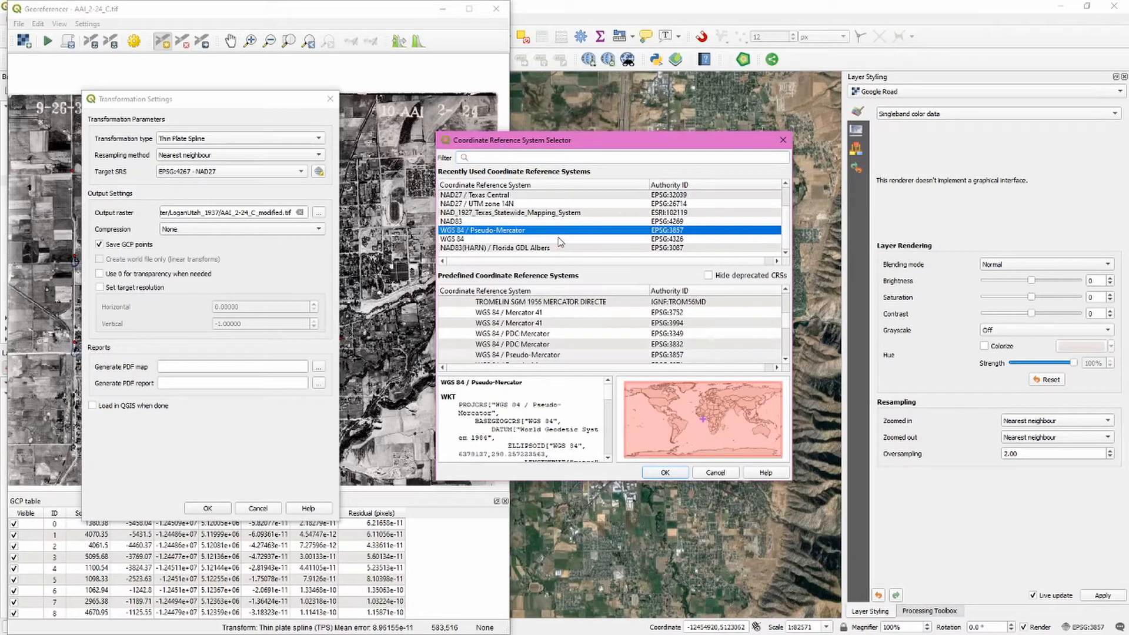
{"action": "left_click", "coordinate": [675, 475]}
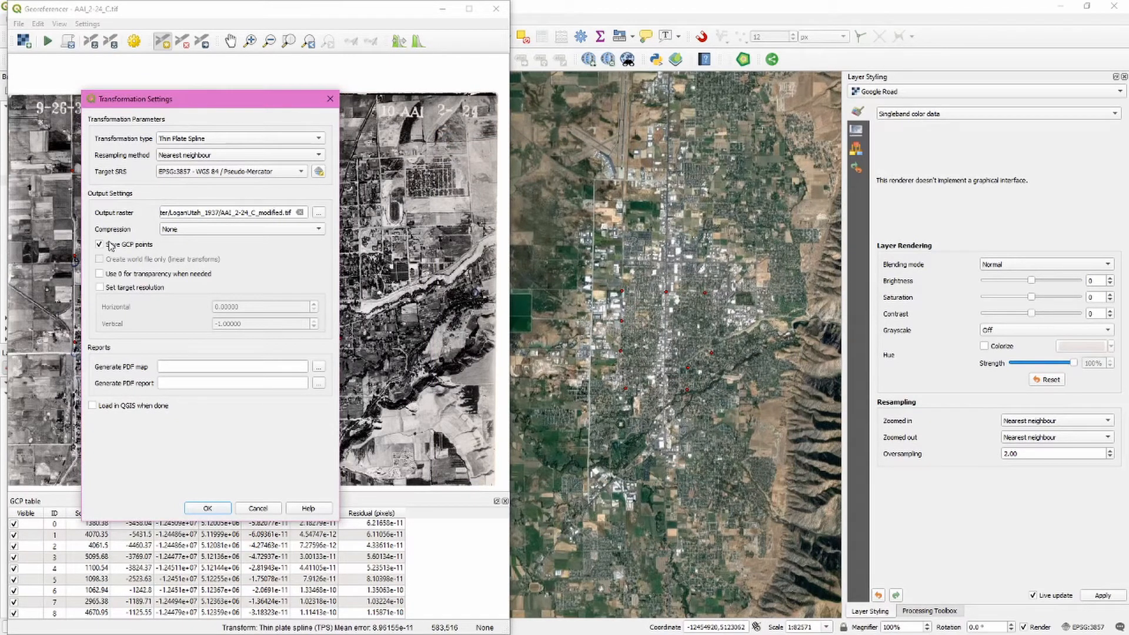
{"action": "left_click", "coordinate": [211, 509]}
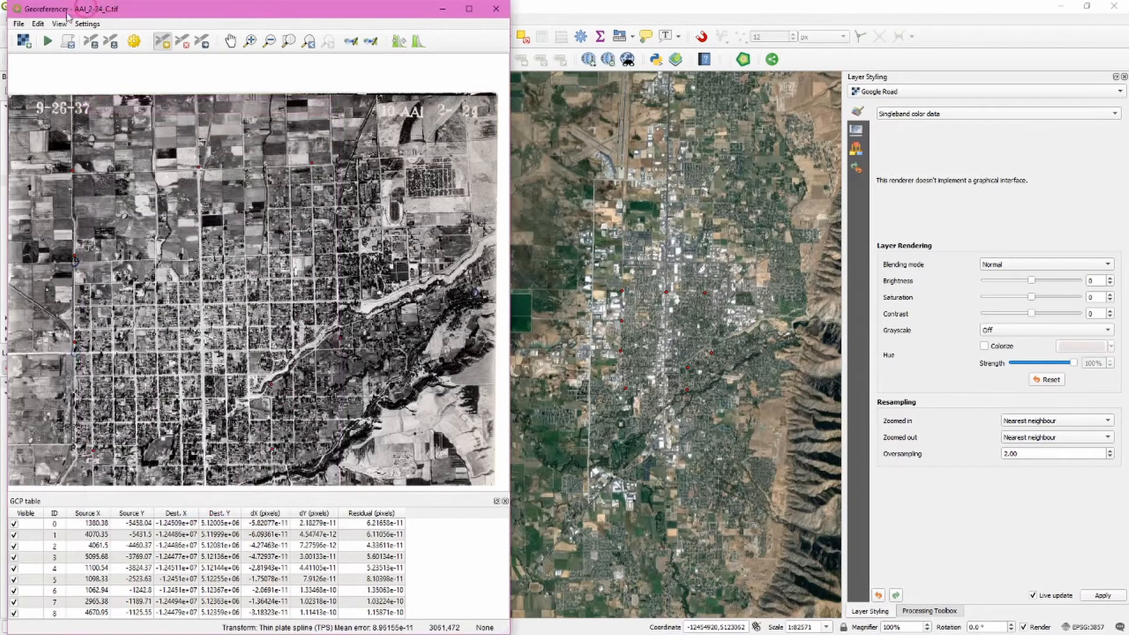
Run the georeferencing and add the resulting AAI_2-24_C_modified.tif to the main map.
{"action": "left_click", "coordinate": [48, 41]}
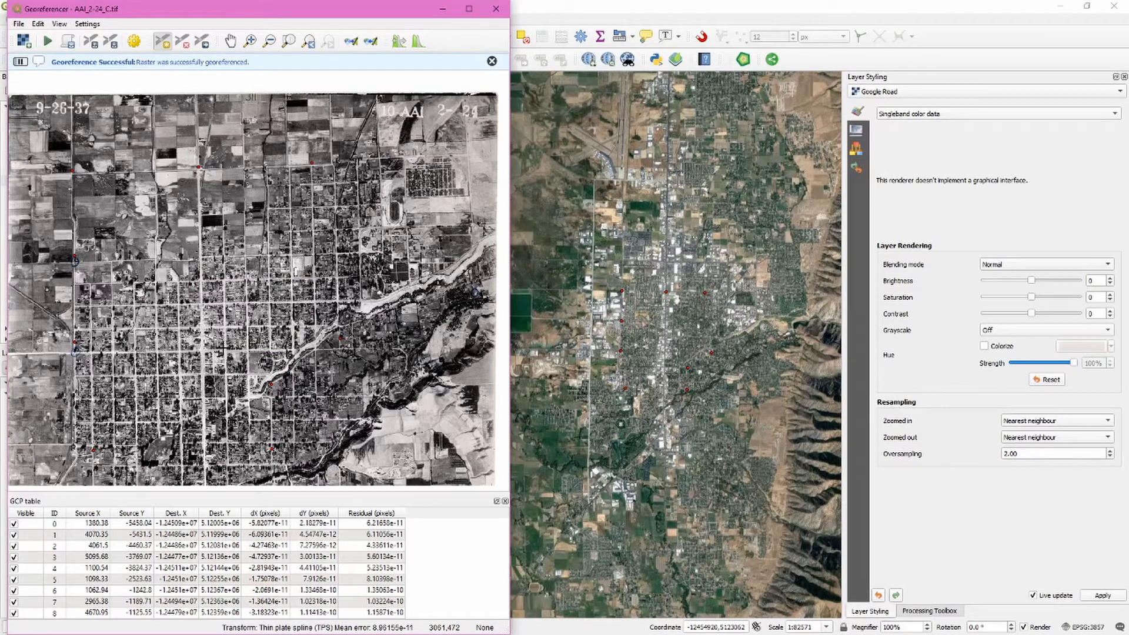
{"action": "left_click", "coordinate": [495, 9]}
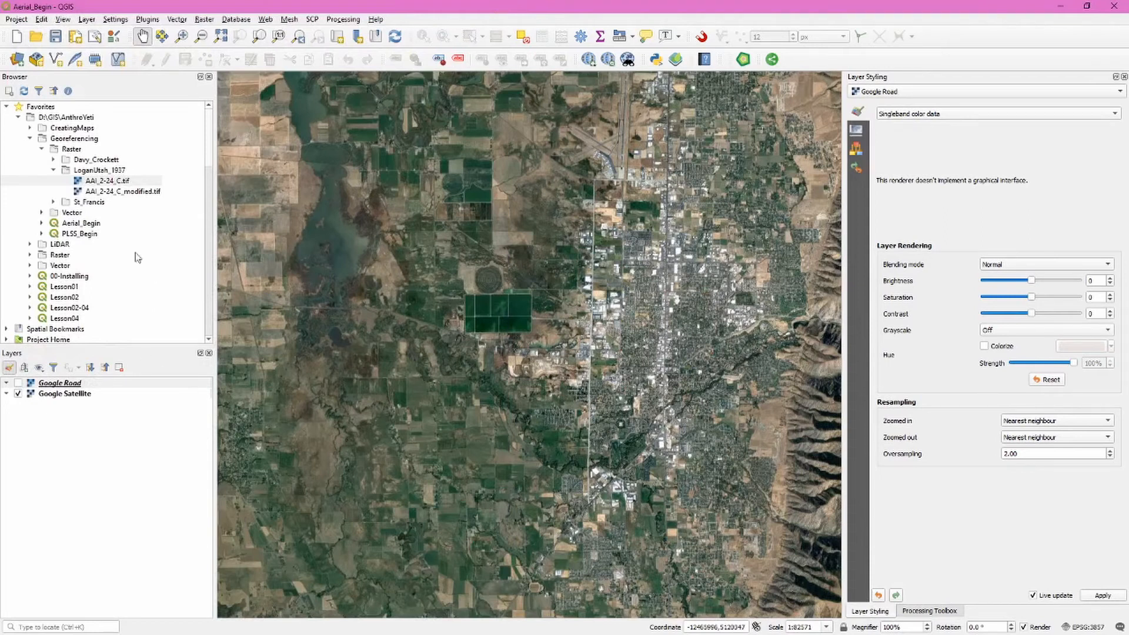
{"action": "left_click", "coordinate": [135, 193]}
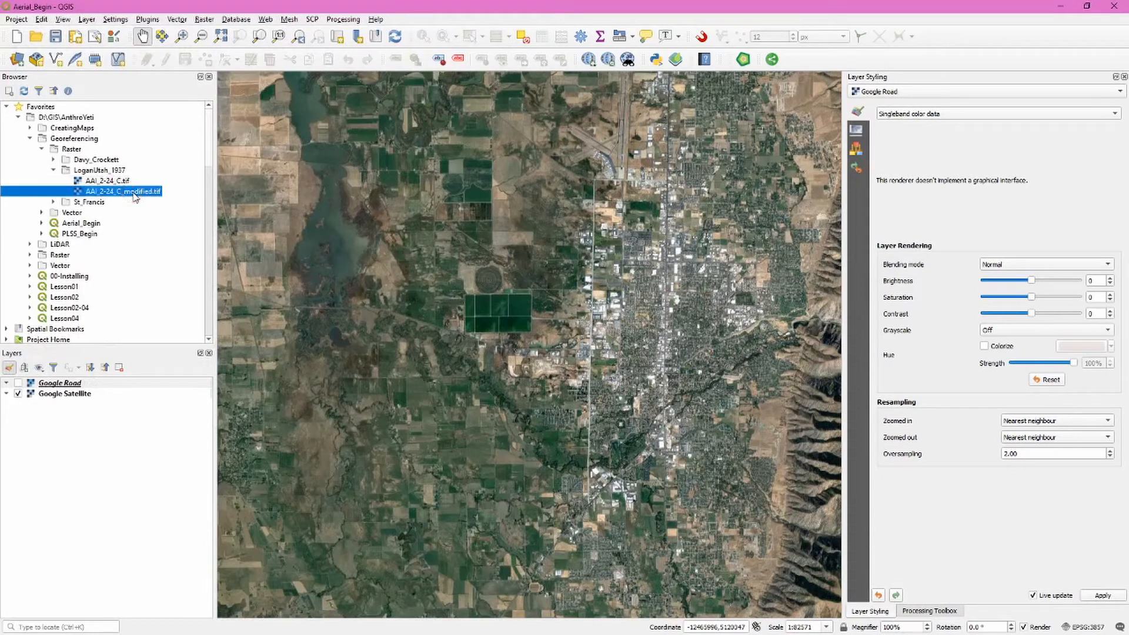
{"action": "double_click", "coordinate": [135, 193]}
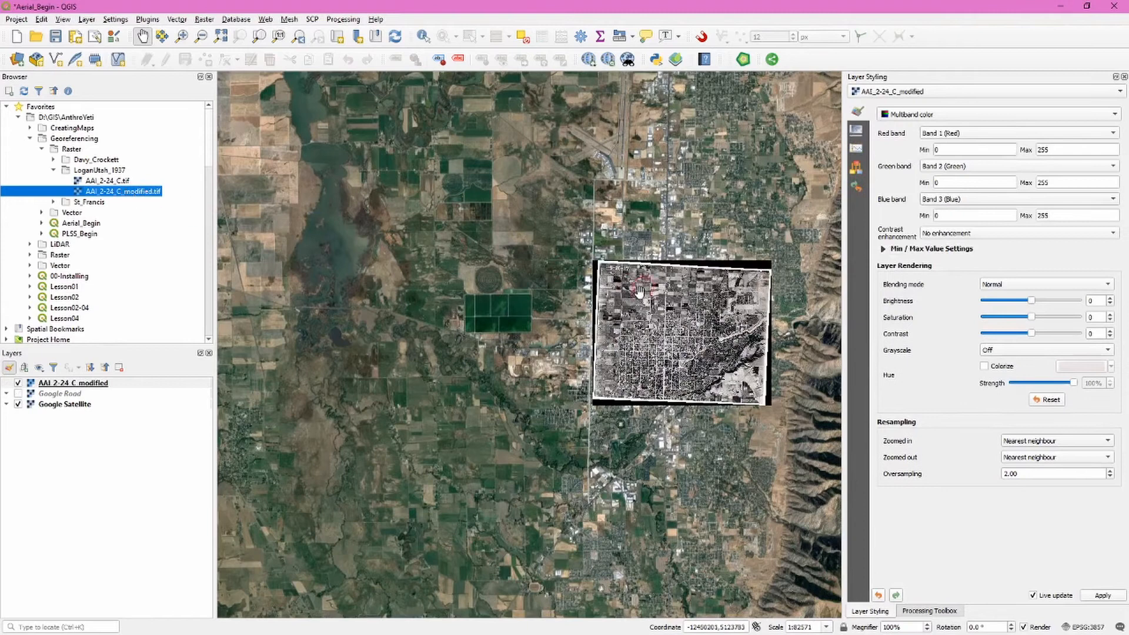
Check the photo's alignment with Google Satellite around the river by repeatedly hiding and showing the AAI_2-24_C_modified layer.
{"action": "scroll", "coordinate": [697, 297], "scroll_direction": "up", "scroll_amount": 1}
{"action": "left_click_drag", "start_coordinate": [697, 297], "coordinate": [576, 236]}
{"action": "scroll", "coordinate": [729, 289], "scroll_direction": "up", "scroll_amount": 1}
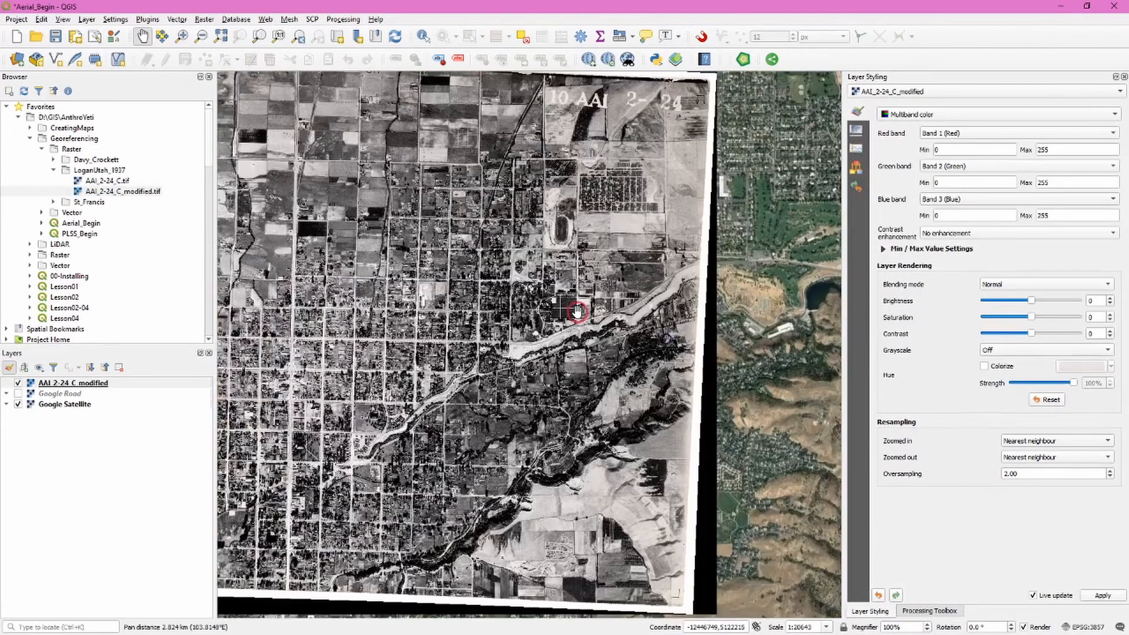
{"action": "left_click_drag", "start_coordinate": [728, 289], "coordinate": [695, 322]}
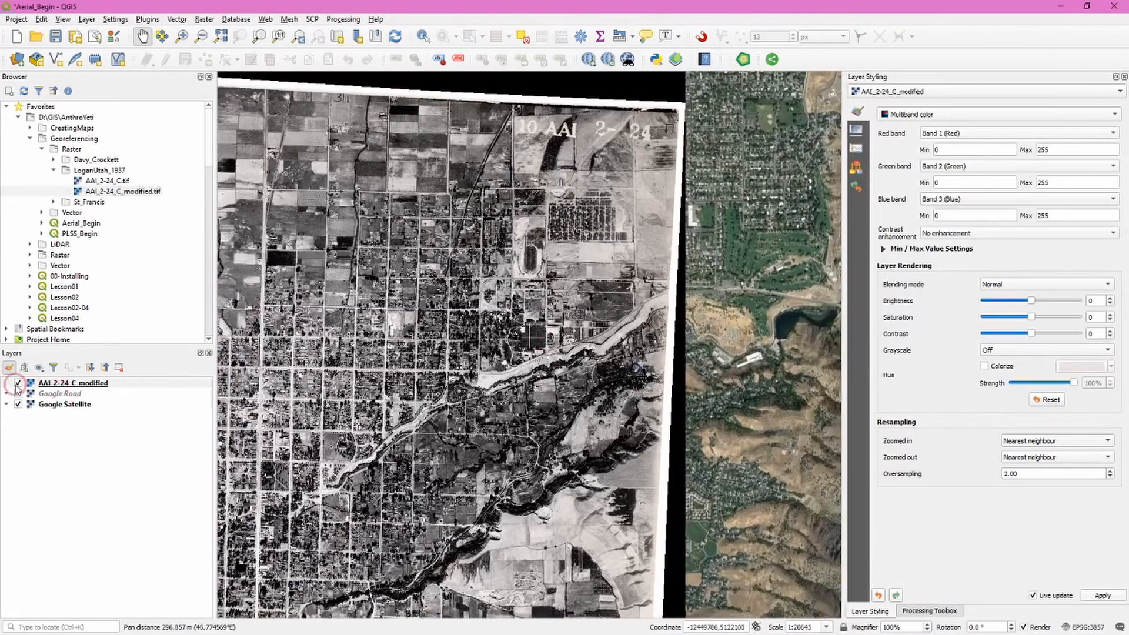
{"action": "left_click", "coordinate": [17, 383]}
{"action": "left_click", "coordinate": [17, 383]}
{"action": "left_click", "coordinate": [18, 383]}
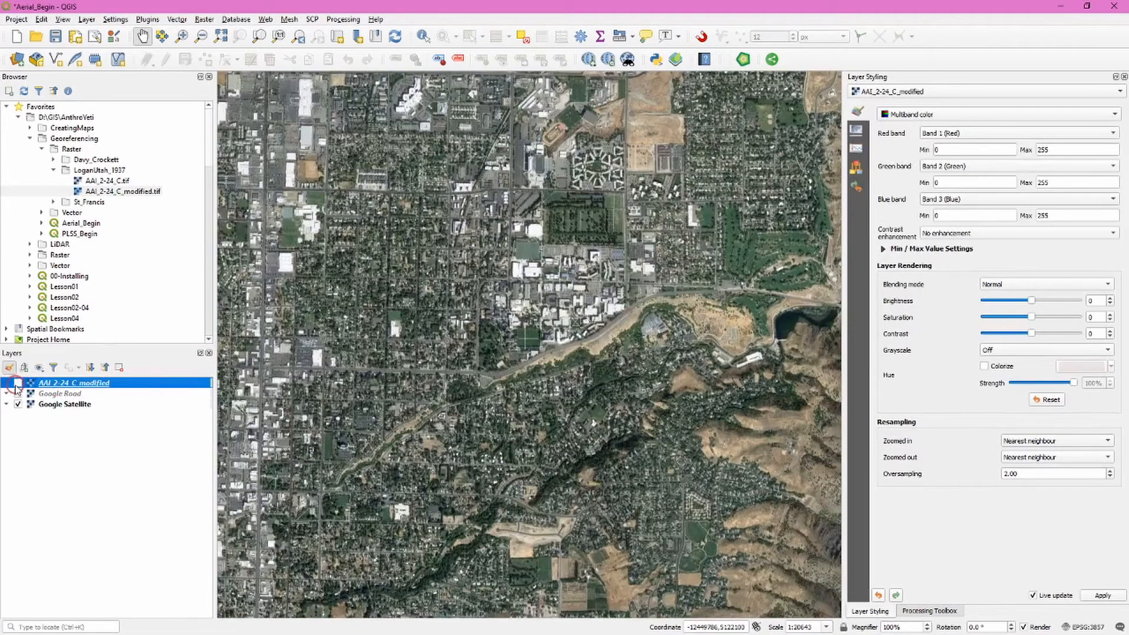
{"action": "left_click", "coordinate": [17, 383]}
{"action": "left_click", "coordinate": [17, 383]}
{"action": "left_click", "coordinate": [18, 382]}
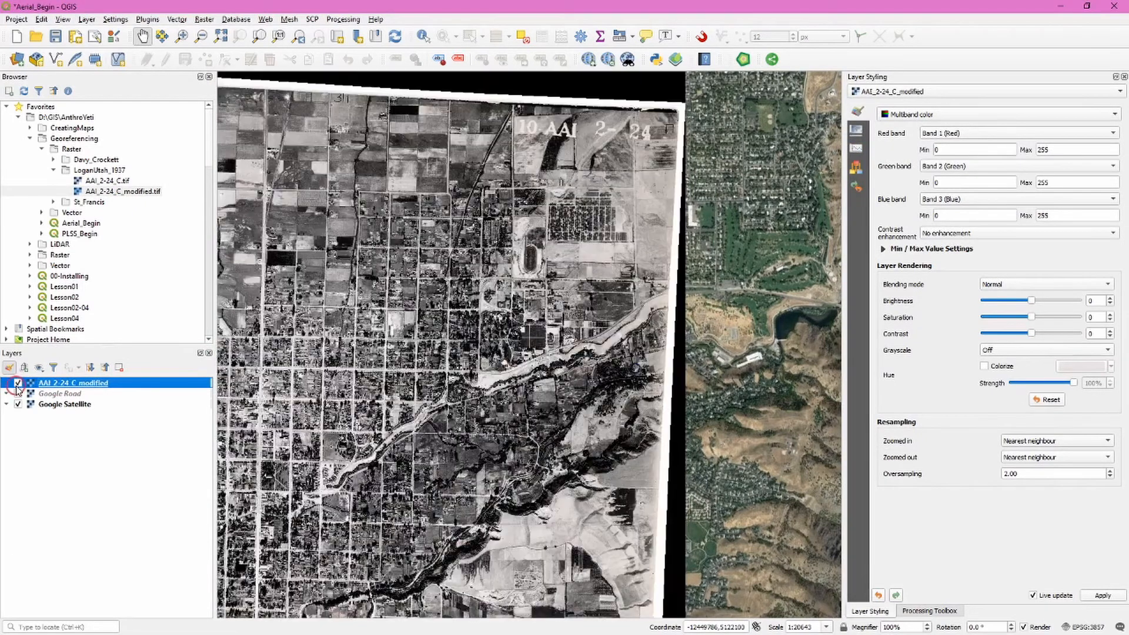
Lower the AAI_2-24_C_modified layer's global opacity to 59.2 % and compare its central street grid with Google Satellite.
{"action": "left_click", "coordinate": [862, 130]}
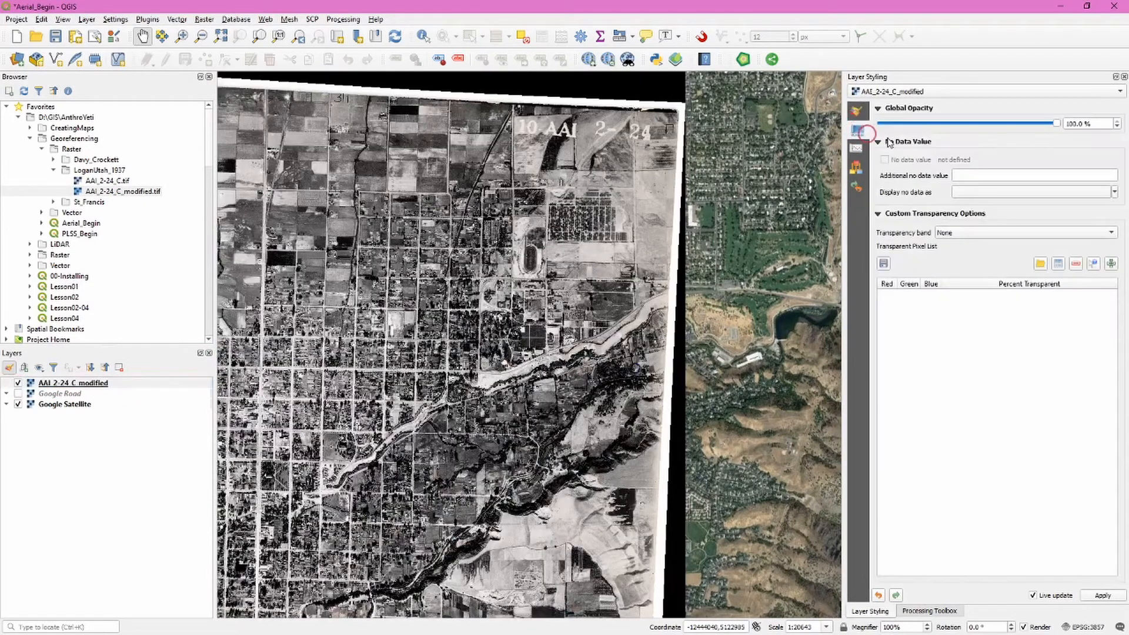
{"action": "left_click_drag", "start_coordinate": [1068, 122], "coordinate": [987, 134]}
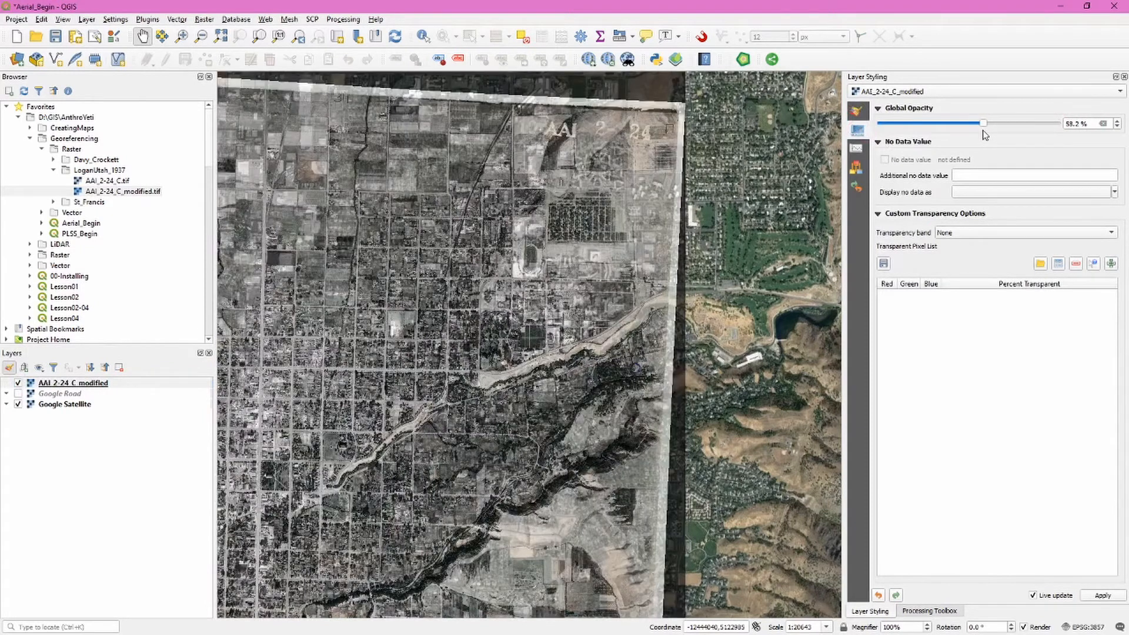
{"action": "scroll", "coordinate": [511, 435], "scroll_direction": "up", "scroll_amount": 1}
{"action": "left_click_drag", "start_coordinate": [384, 324], "coordinate": [447, 329]}
{"action": "scroll", "coordinate": [559, 366], "scroll_direction": "up", "scroll_amount": 1}
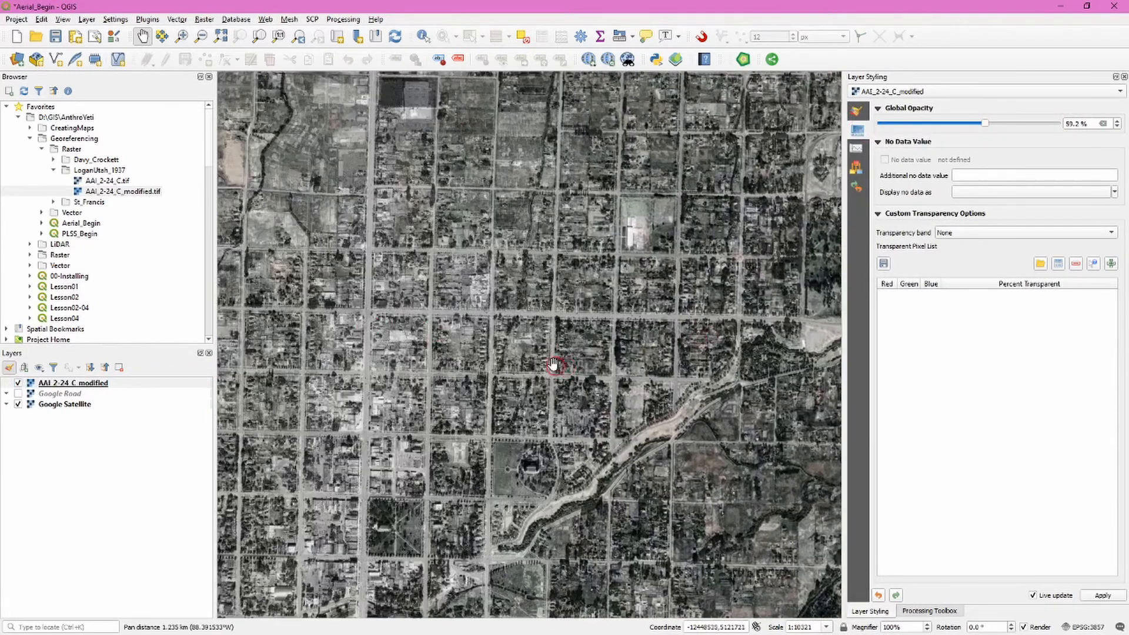
{"action": "scroll", "coordinate": [340, 315], "scroll_direction": "up", "scroll_amount": 1}
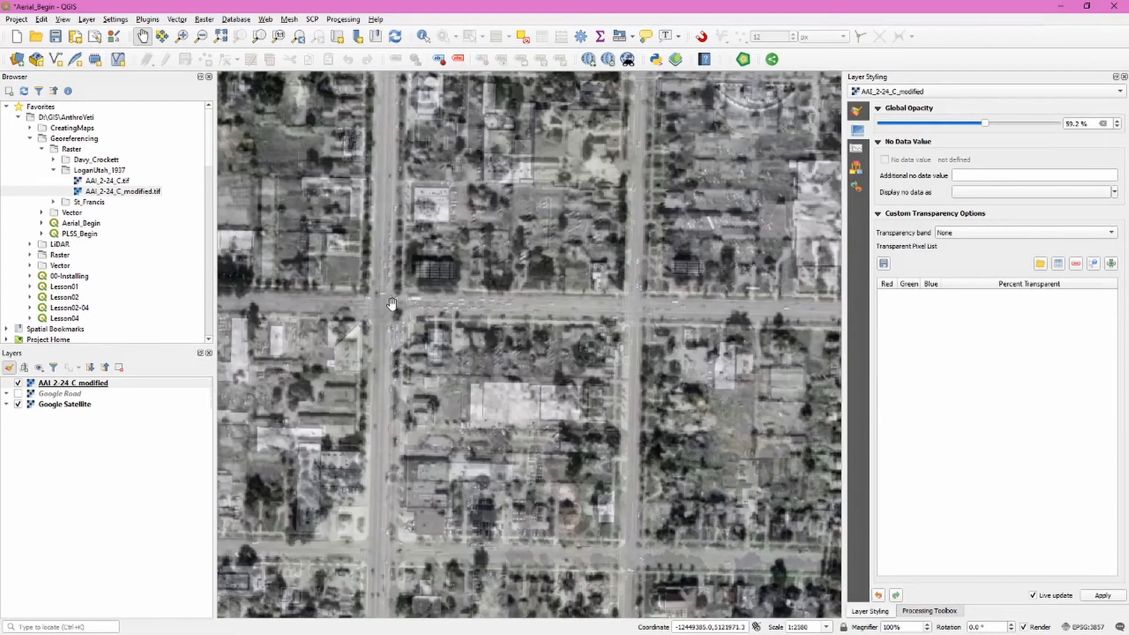
{"action": "left_click_drag", "start_coordinate": [227, 268], "coordinate": [441, 277]}
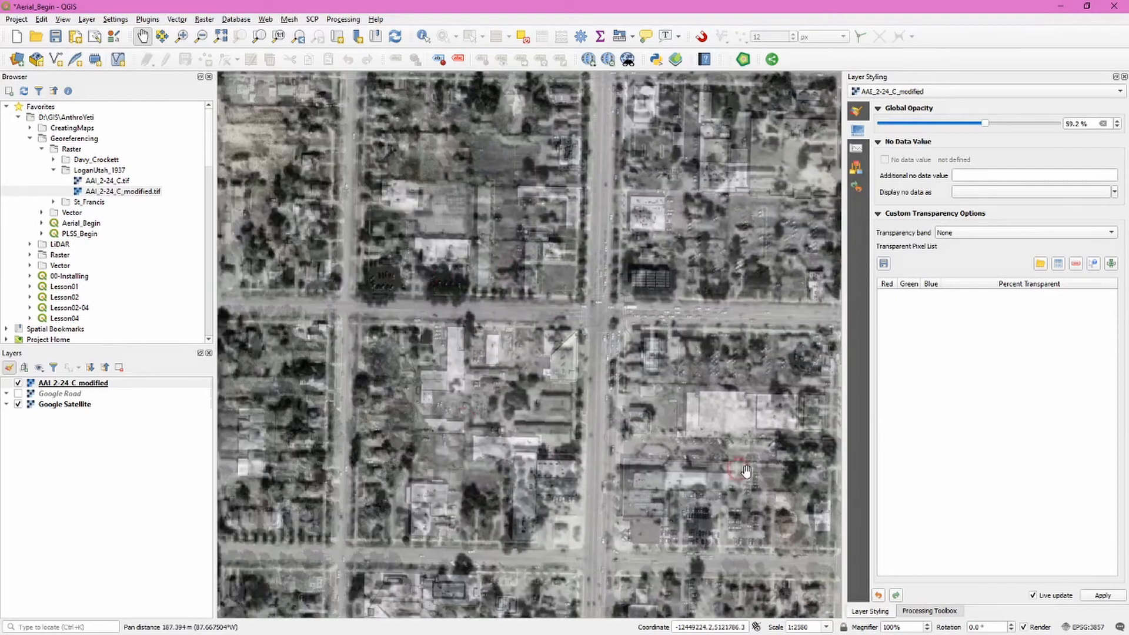
{"action": "scroll", "coordinate": [555, 328], "scroll_direction": "down", "scroll_amount": 2}
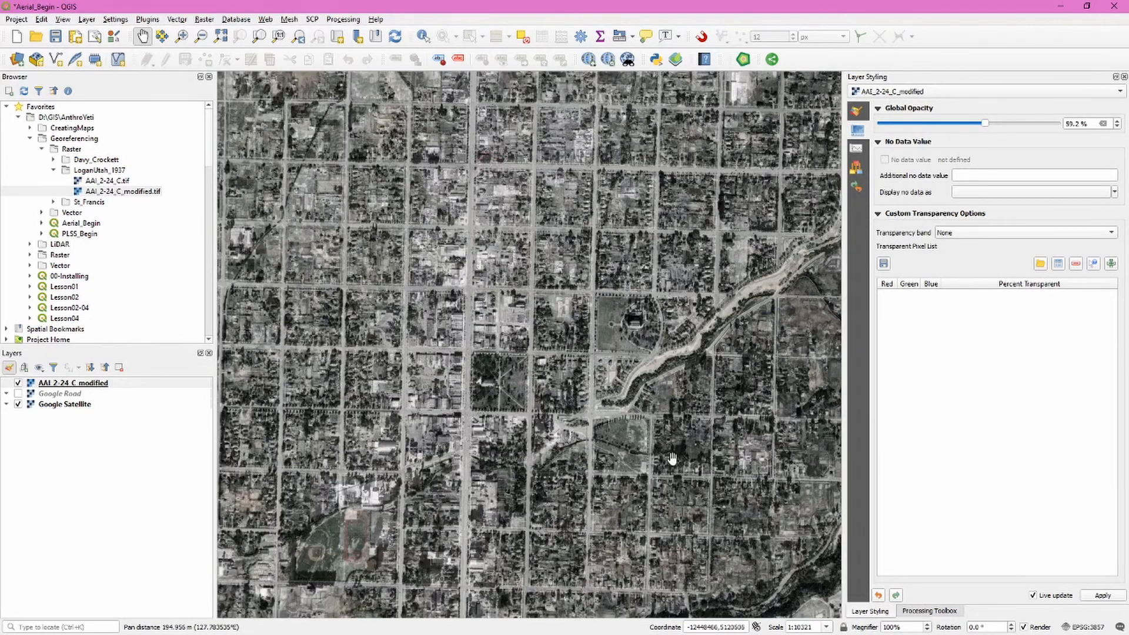
Check the photo's alignment around the athletic track south of the city centre by hiding and showing the AAI_2-24_C_modified layer.
{"action": "left_click_drag", "start_coordinate": [672, 460], "coordinate": [499, 425]}
{"action": "left_click_drag", "start_coordinate": [373, 436], "coordinate": [561, 332]}
{"action": "scroll", "coordinate": [318, 444], "scroll_direction": "up", "scroll_amount": 1}
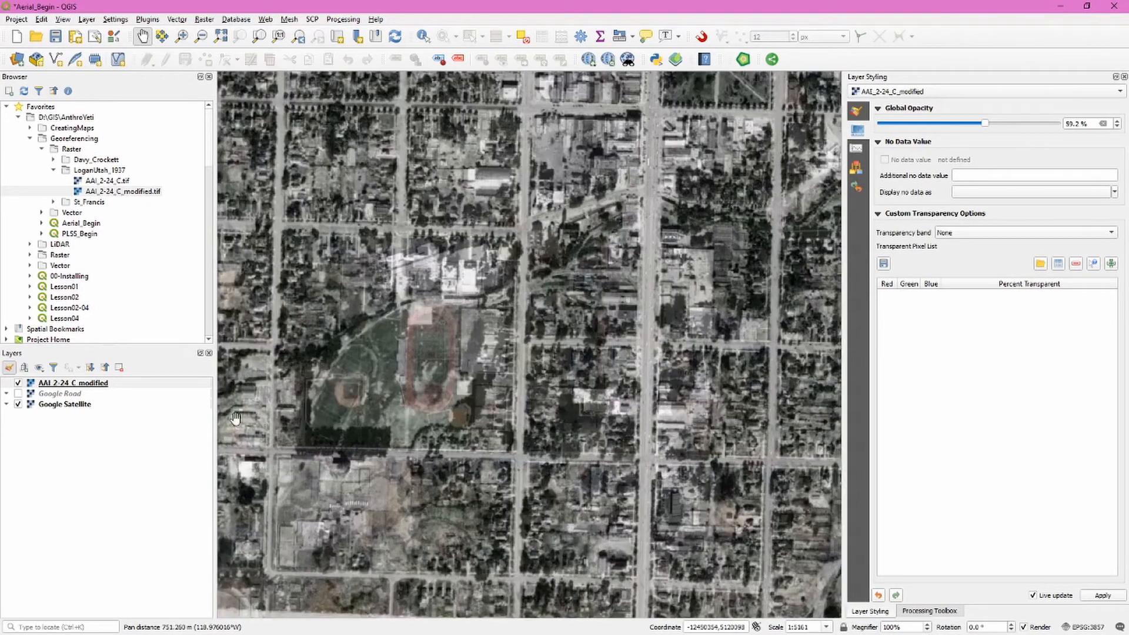
{"action": "left_click", "coordinate": [17, 383]}
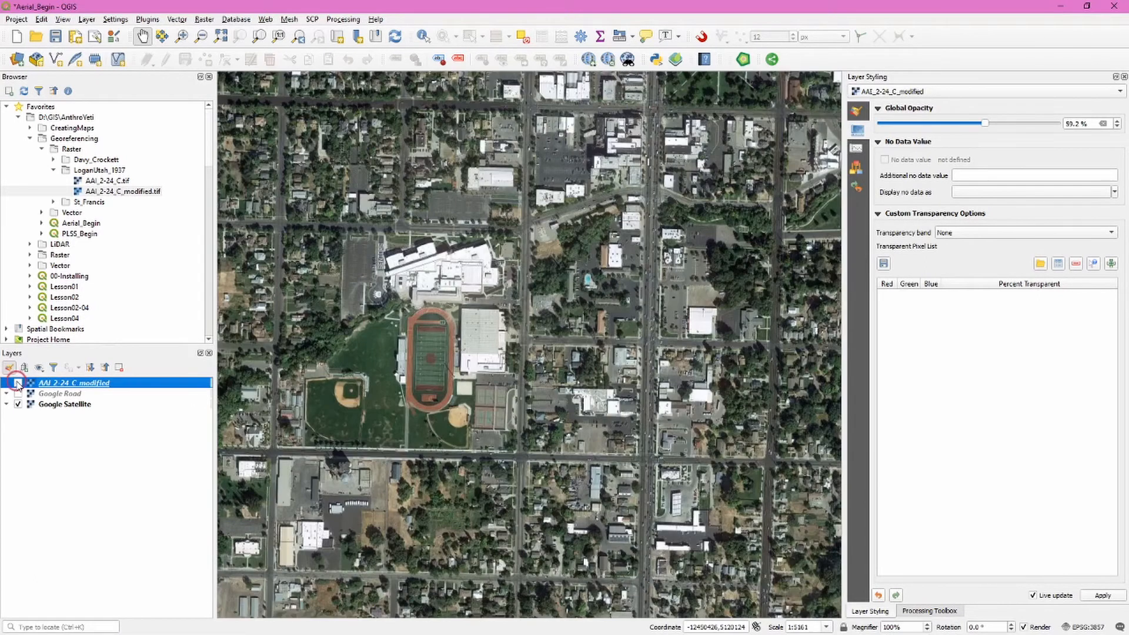
{"action": "left_click", "coordinate": [18, 383]}
Restore the AAI_2-24_C_modified layer's global opacity to 100 %.
{"action": "scroll", "coordinate": [441, 356], "scroll_direction": "down", "scroll_amount": 3}
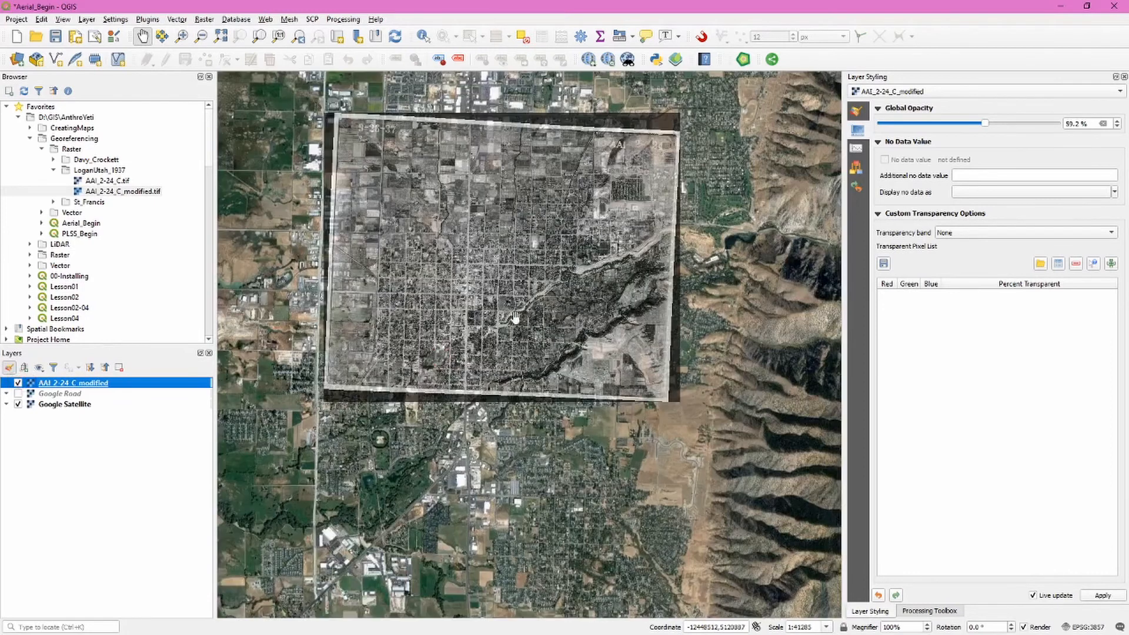
{"action": "left_click_drag", "start_coordinate": [506, 224], "coordinate": [492, 302]}
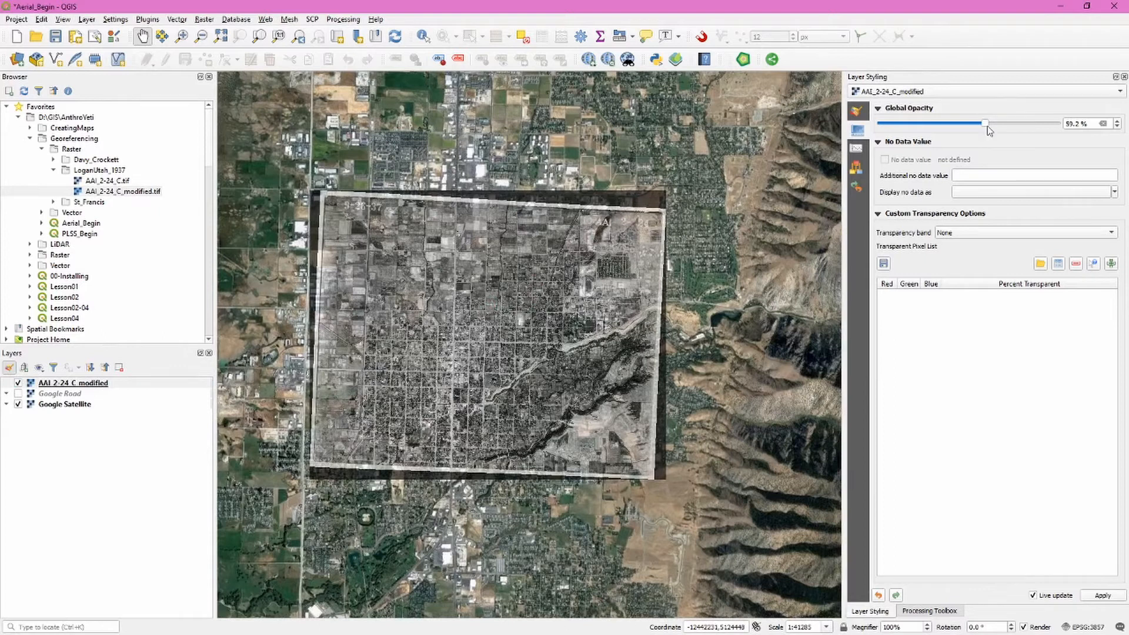
{"action": "left_click_drag", "start_coordinate": [987, 126], "coordinate": [1059, 125]}
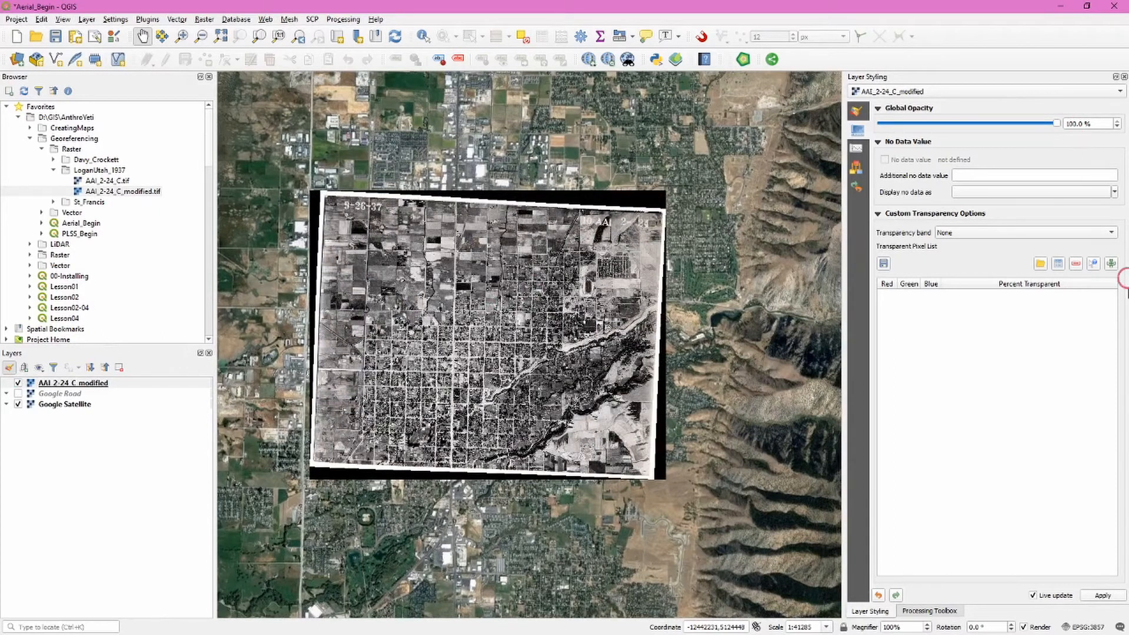
Add a transparent pixel entry with red 0, green 0, blue 0 at 100 percent transparency to remove the photo's black collar.
{"action": "left_click", "coordinate": [1112, 264]}
{"action": "left_click", "coordinate": [907, 297]}
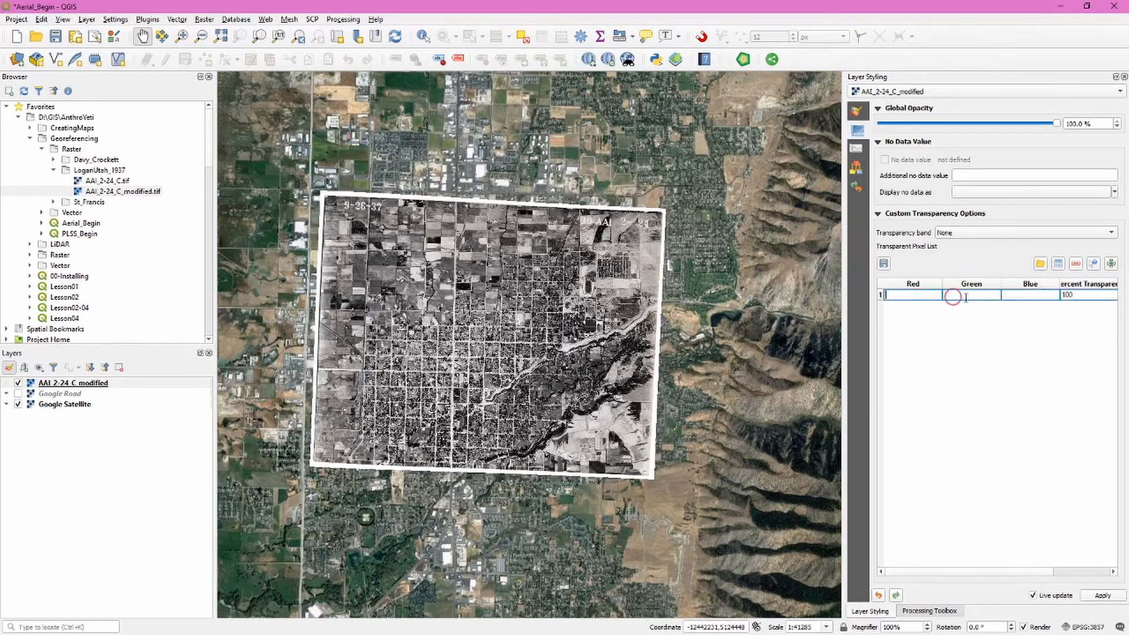
{"action": "type", "text": "0"}
{"action": "left_click", "coordinate": [958, 294]}
{"action": "type", "text": "0"}
{"action": "left_click", "coordinate": [1017, 294]}
{"action": "type", "text": "0"}
{"action": "left_click", "coordinate": [1018, 349]}
Examine the dark fields near the photo's northern edge for pixels that have turned transparent.
{"action": "scroll", "coordinate": [620, 194], "scroll_direction": "up", "scroll_amount": 2}
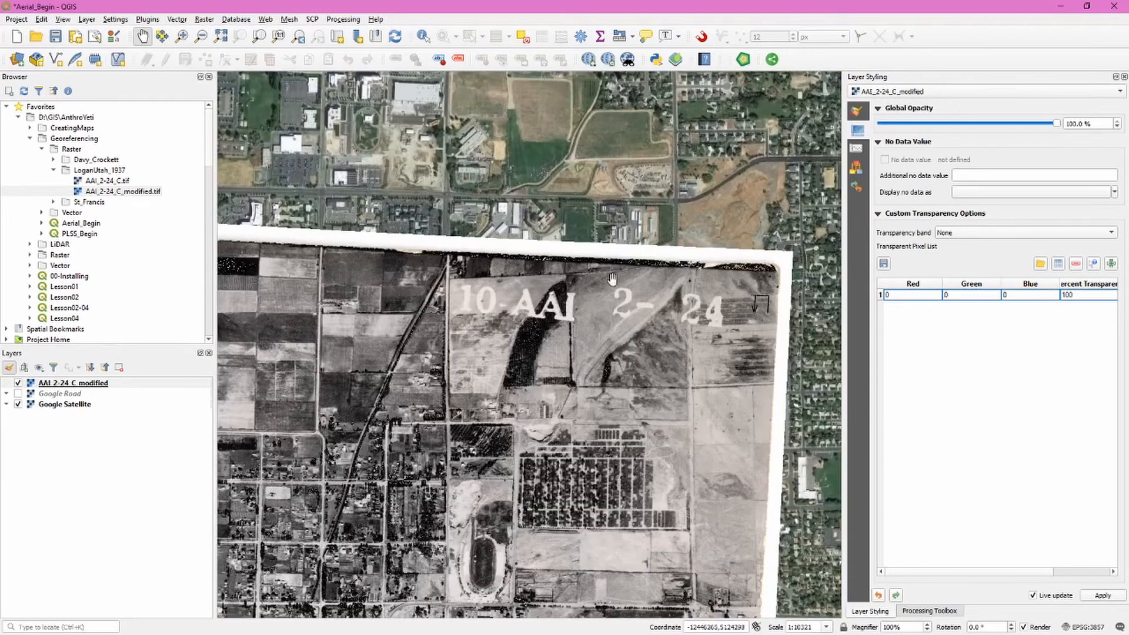
{"action": "scroll", "coordinate": [363, 311], "scroll_direction": "up", "scroll_amount": 3}
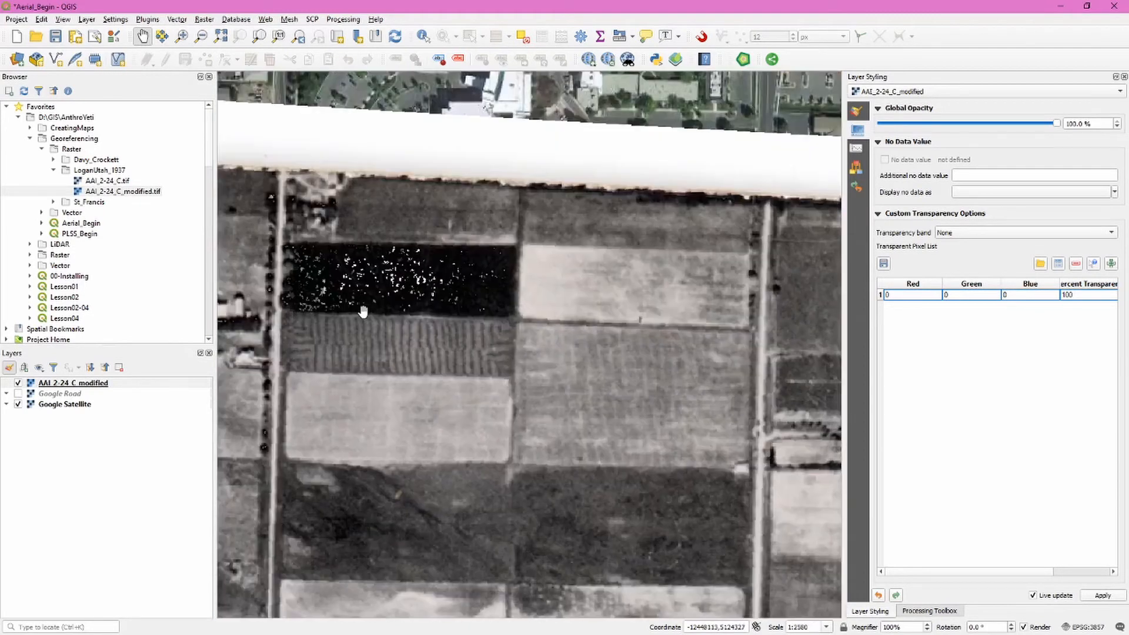
{"action": "scroll", "coordinate": [415, 281], "scroll_direction": "down", "scroll_amount": 3}
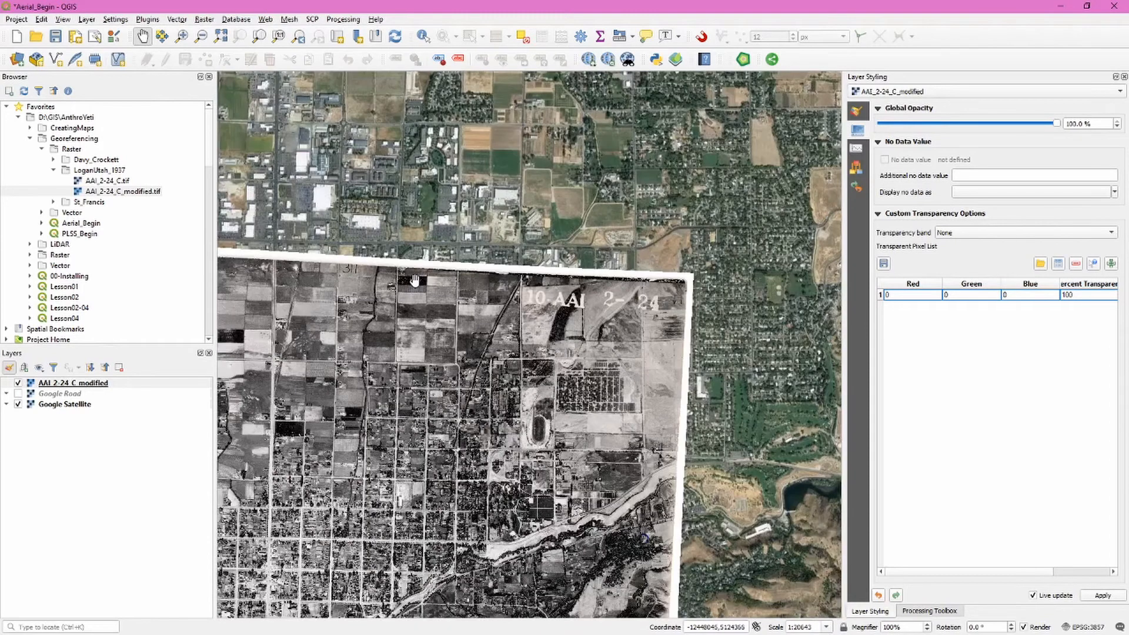
{"action": "scroll", "coordinate": [415, 281], "scroll_direction": "down", "scroll_amount": 1}
{"action": "left_click_drag", "start_coordinate": [560, 331], "coordinate": [659, 262]}
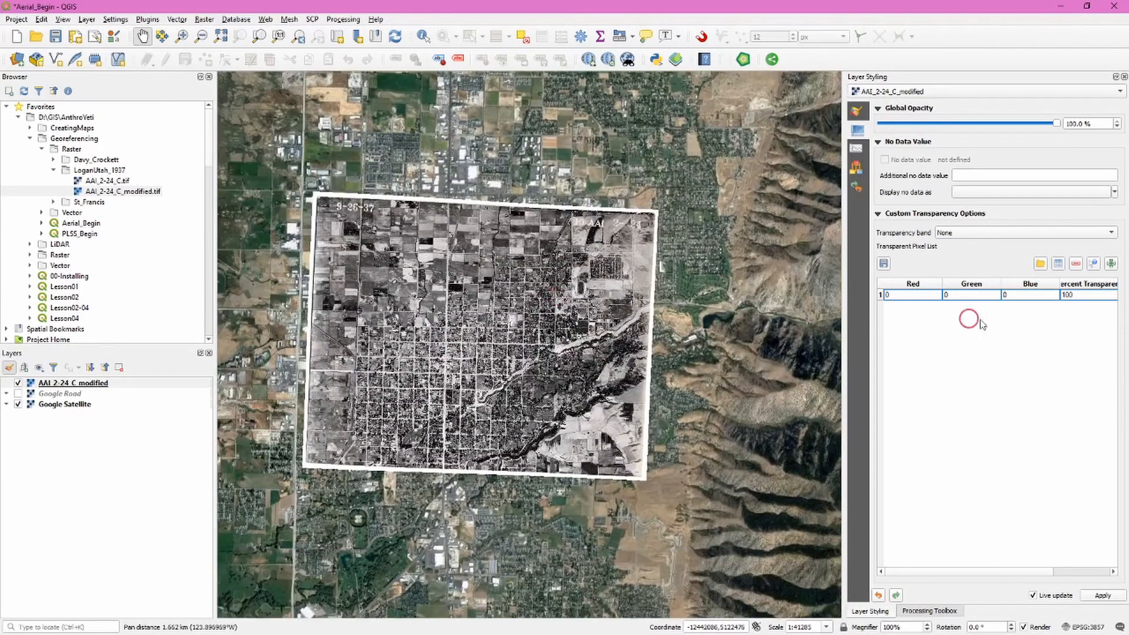
Add a second transparent pixel entry with red 255, green 255, blue 255 at 100 percent to remove the white border.
{"action": "left_click", "coordinate": [1111, 262]}
{"action": "left_click", "coordinate": [911, 307]}
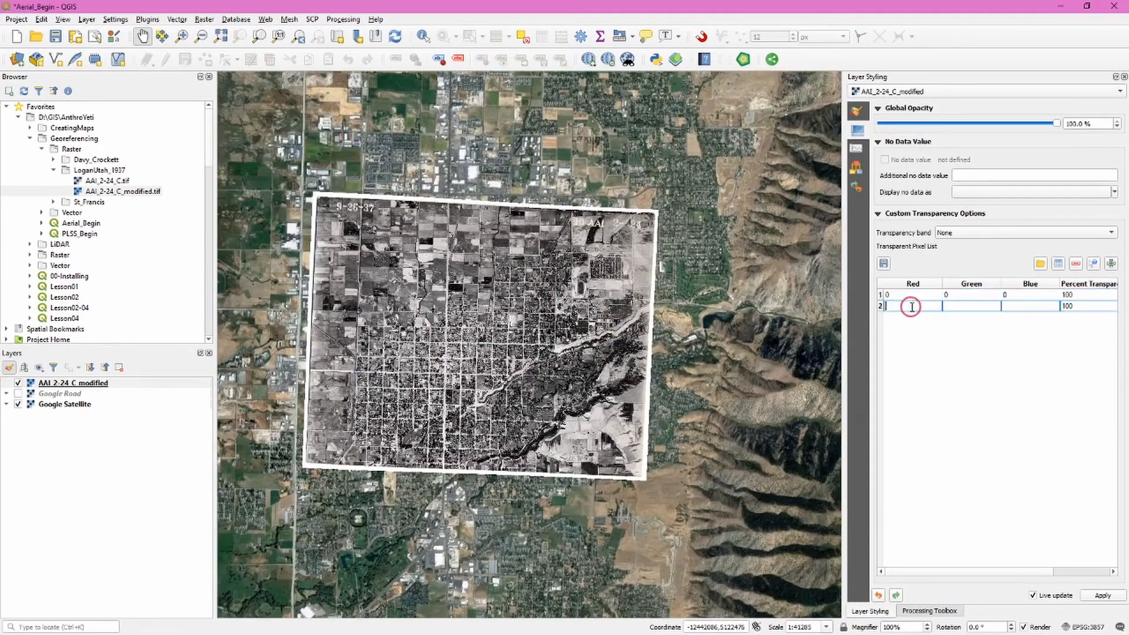
{"action": "type", "text": "255"}
{"action": "left_click", "coordinate": [950, 307]}
{"action": "type", "text": "255"}
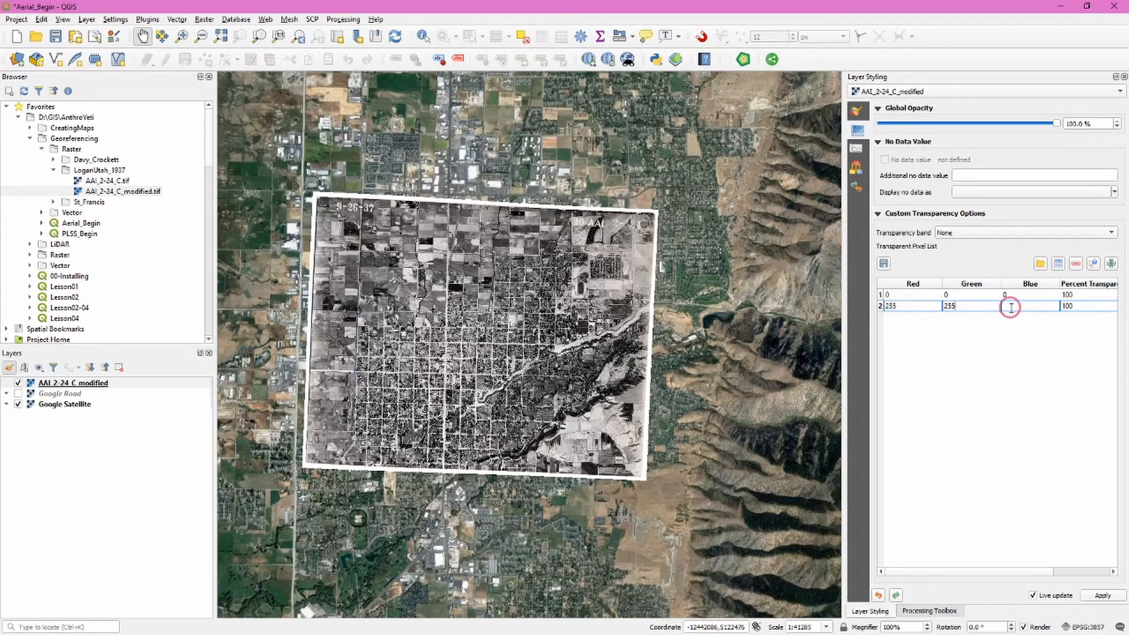
{"action": "left_click", "coordinate": [1010, 307]}
{"action": "type", "text": "255"}
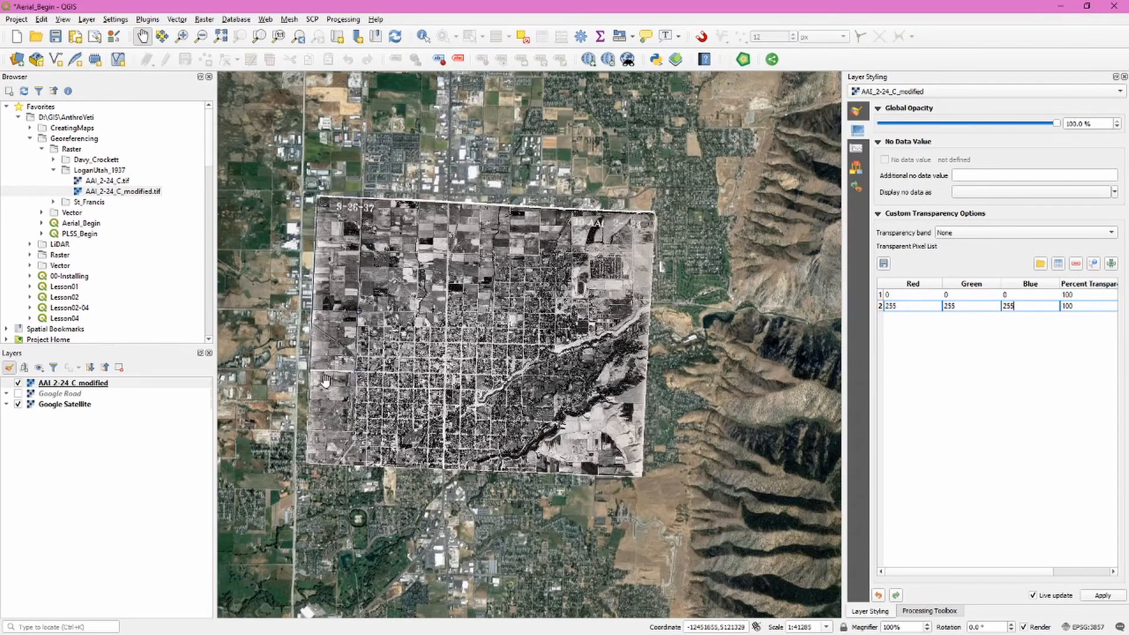
Examine the photo's southern edge from west to east to see how it joins Google Satellite without its border.
{"action": "scroll", "coordinate": [406, 446], "scroll_direction": "up", "scroll_amount": 2}
{"action": "left_click_drag", "start_coordinate": [542, 569], "coordinate": [612, 382]}
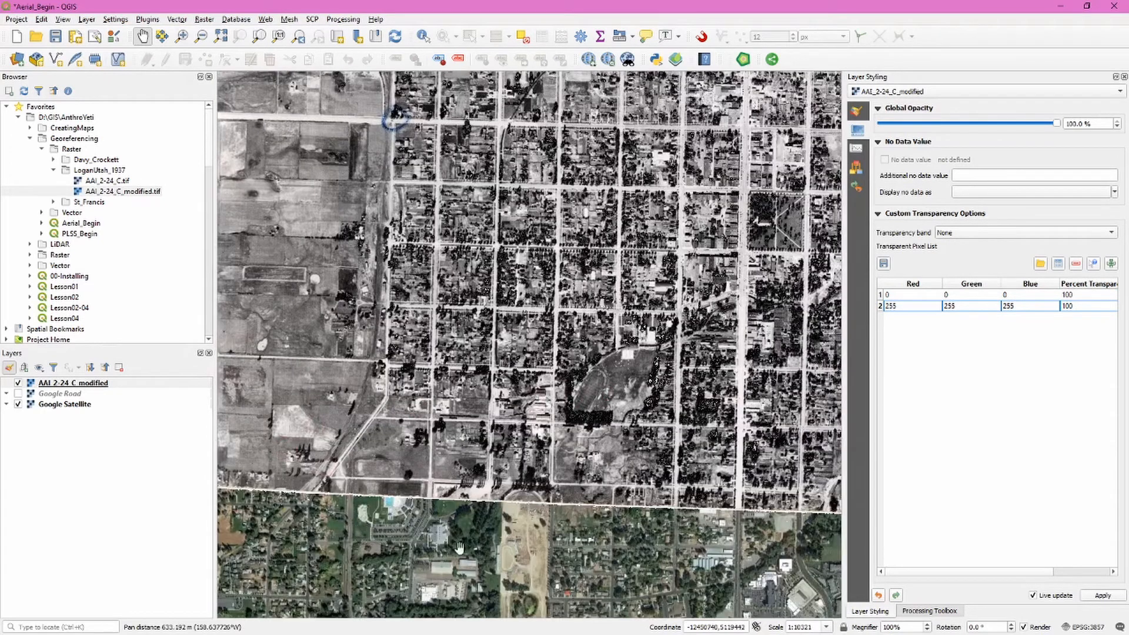
{"action": "scroll", "coordinate": [453, 489], "scroll_direction": "up", "scroll_amount": 1}
{"action": "left_click_drag", "start_coordinate": [390, 535], "coordinate": [503, 439]}
{"action": "left_click_drag", "start_coordinate": [688, 419], "coordinate": [353, 353]}
{"action": "left_click_drag", "start_coordinate": [625, 374], "coordinate": [394, 339]}
{"action": "left_click_drag", "start_coordinate": [727, 375], "coordinate": [454, 387]}
{"action": "scroll", "coordinate": [481, 322], "scroll_direction": "down", "scroll_amount": 1}
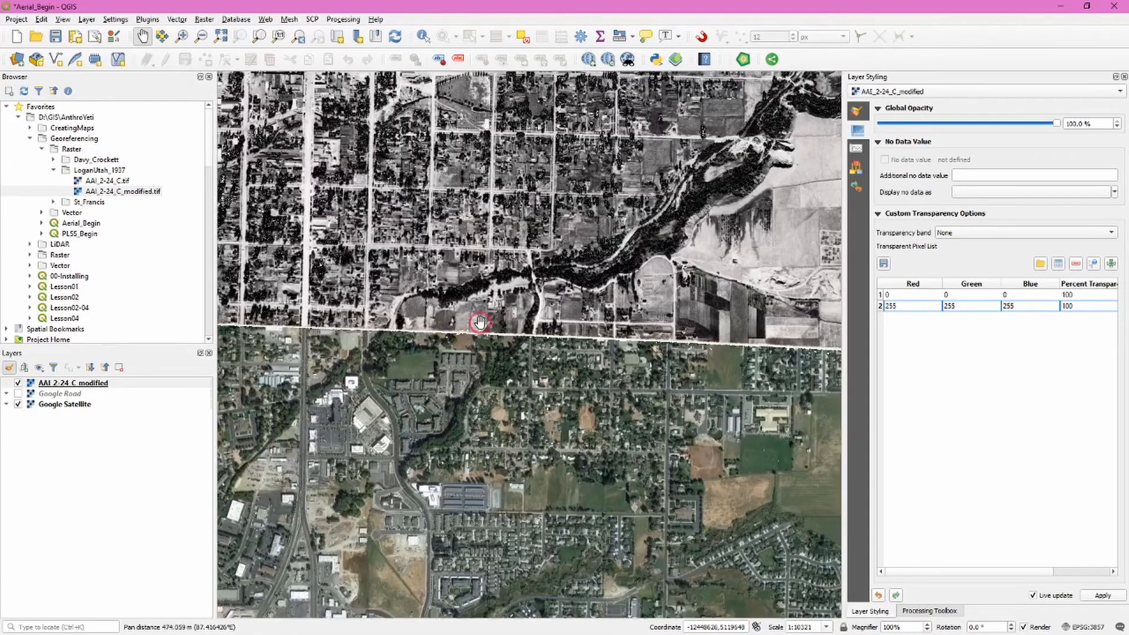
{"action": "scroll", "coordinate": [481, 322], "scroll_direction": "down", "scroll_amount": 1}
{"action": "scroll", "coordinate": [451, 352], "scroll_direction": "down", "scroll_amount": 1}
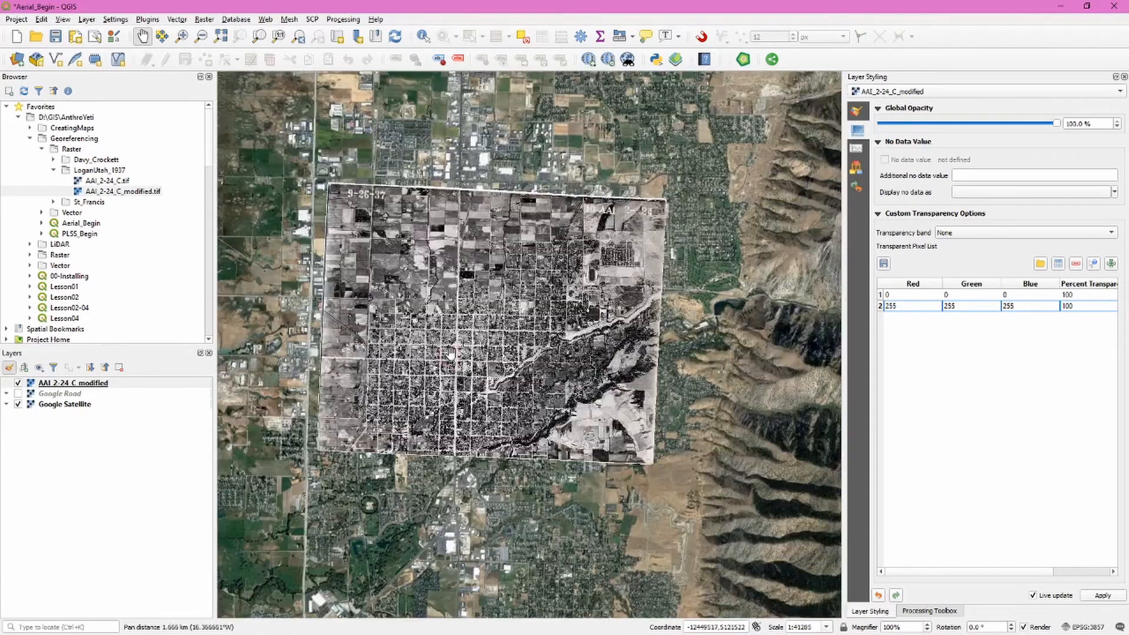
Toggle the AAI_2-24_C_modified layer's visibility over the city centre to compare the photo with Google Satellite.
{"action": "left_click_drag", "start_coordinate": [471, 302], "coordinate": [490, 320]}
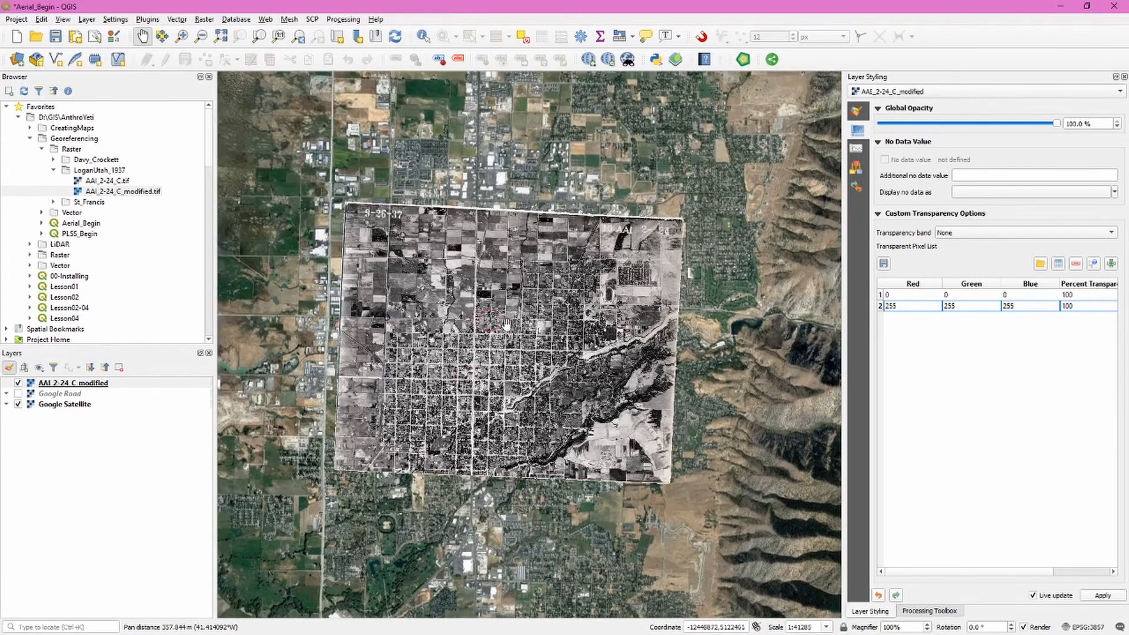
{"action": "scroll", "coordinate": [475, 389], "scroll_direction": "up", "scroll_amount": 2}
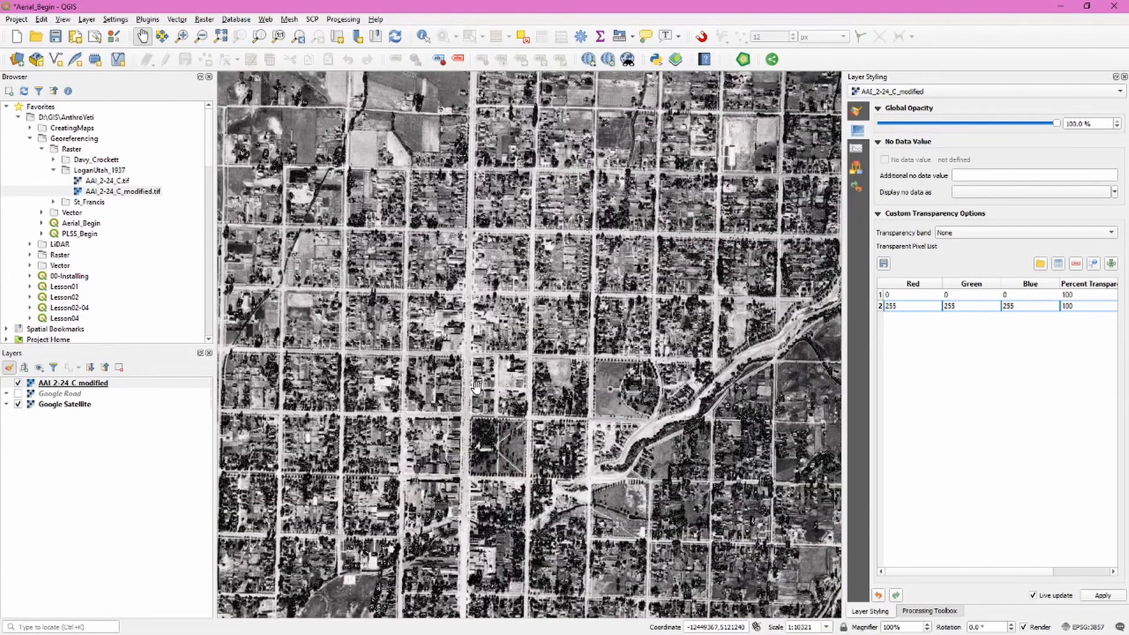
{"action": "left_click", "coordinate": [17, 383]}
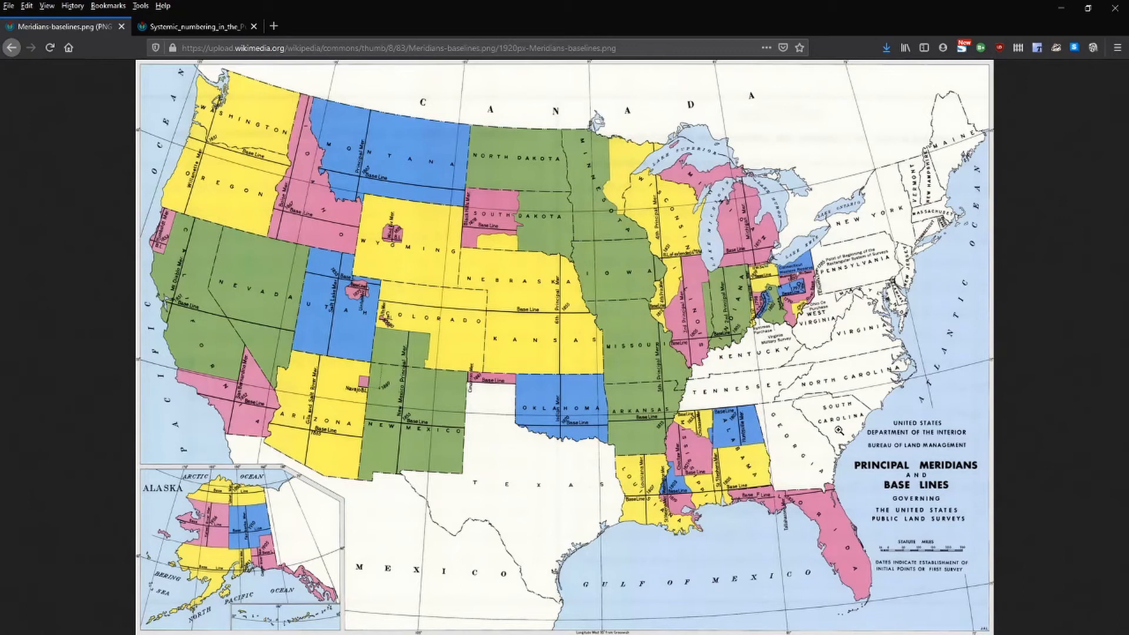
View the Public Land Survey System township and section numbering diagram in the web browser.
{"action": "left_click", "coordinate": [179, 26]}
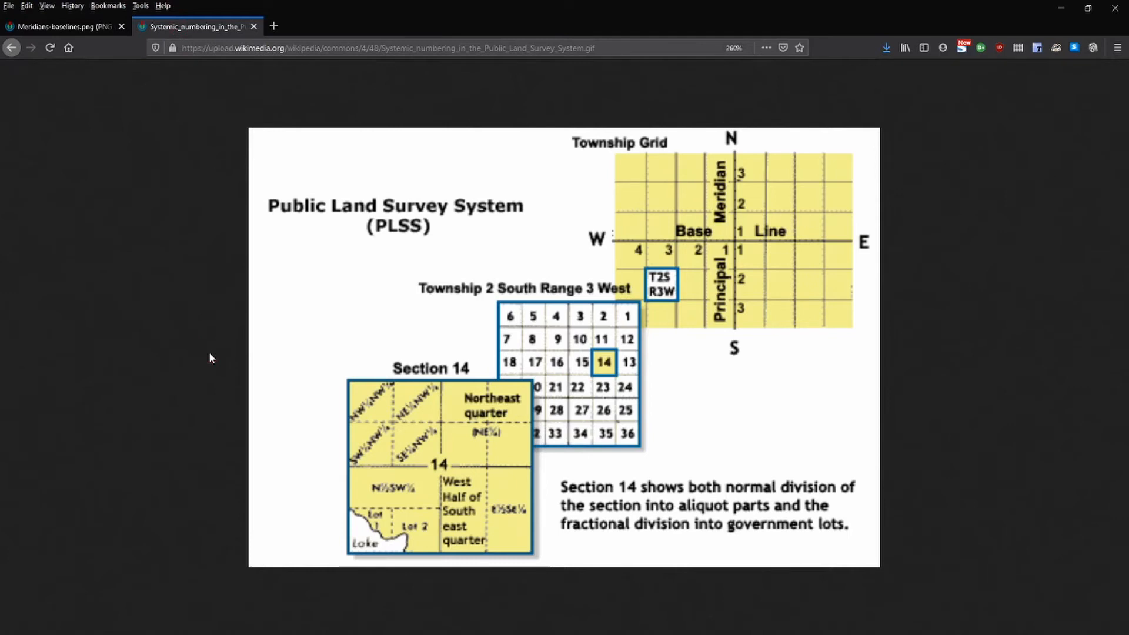
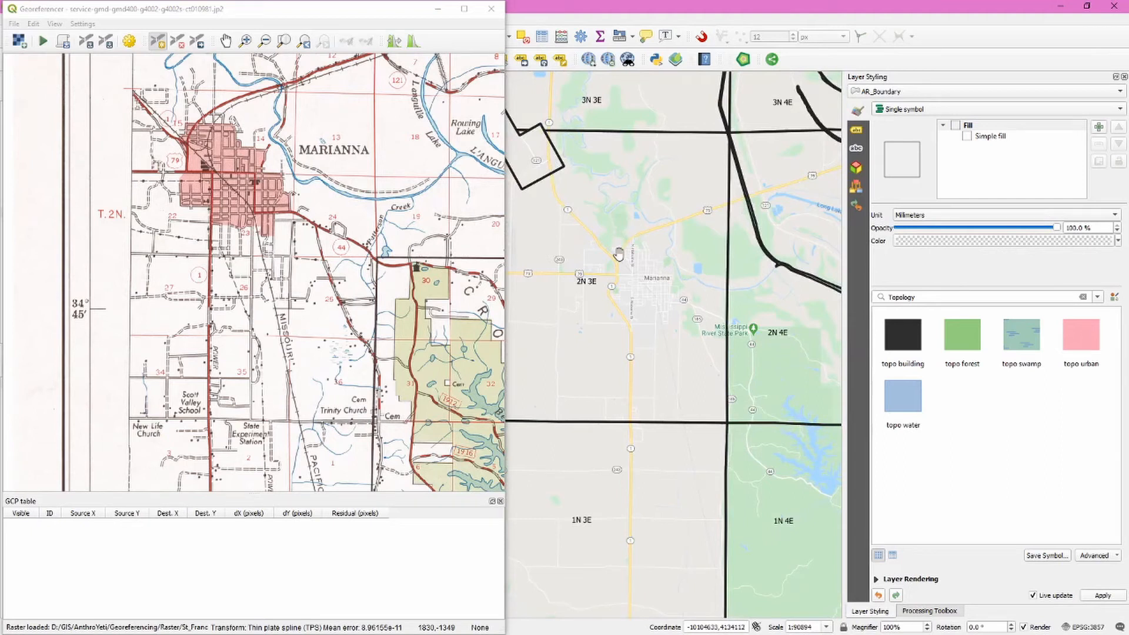
View the townships surrounding Marianna and briefly uncover the layer list behind the Georeferencer window.
{"action": "scroll", "coordinate": [634, 245], "scroll_direction": "down", "scroll_amount": 1}
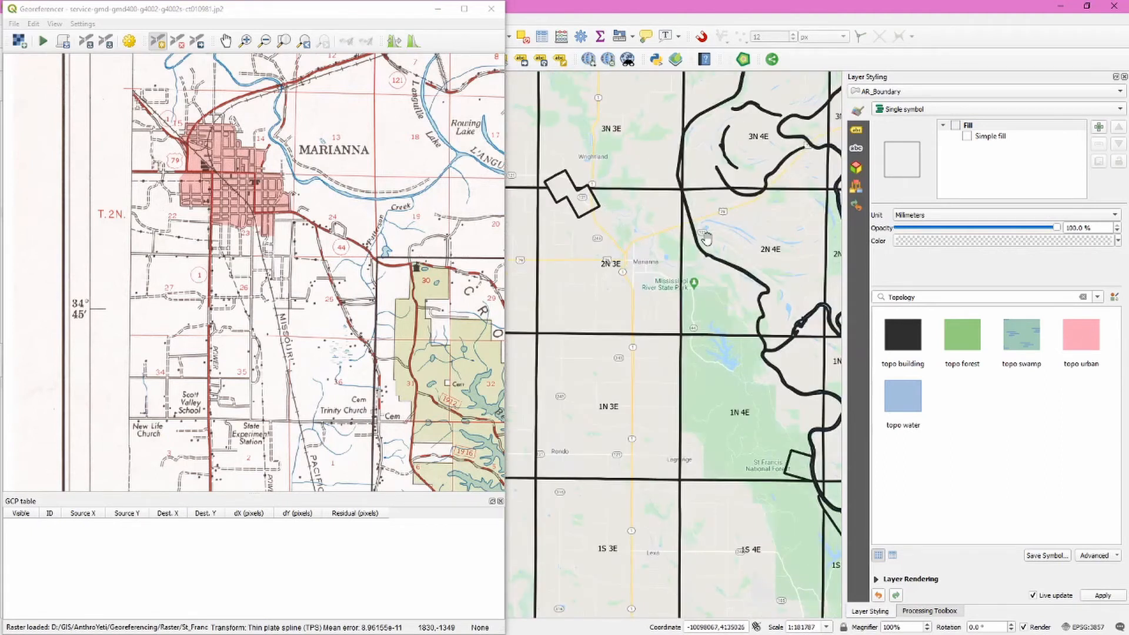
{"action": "left_click_drag", "start_coordinate": [212, 9], "coordinate": [601, 9]}
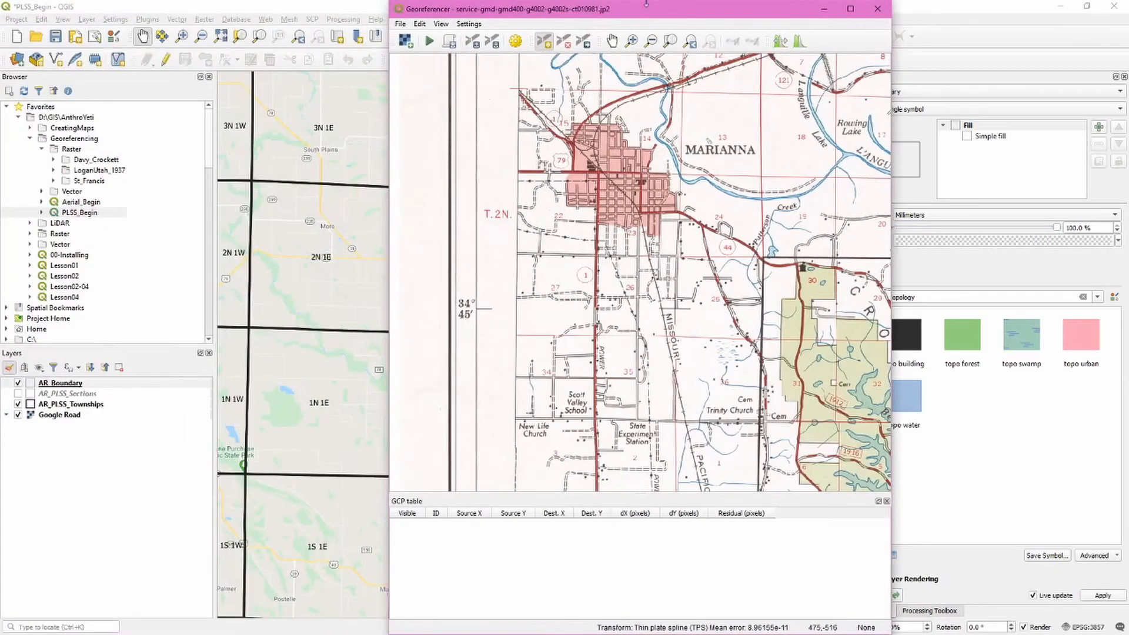
{"action": "left_click_drag", "start_coordinate": [642, 14], "coordinate": [264, 2]}
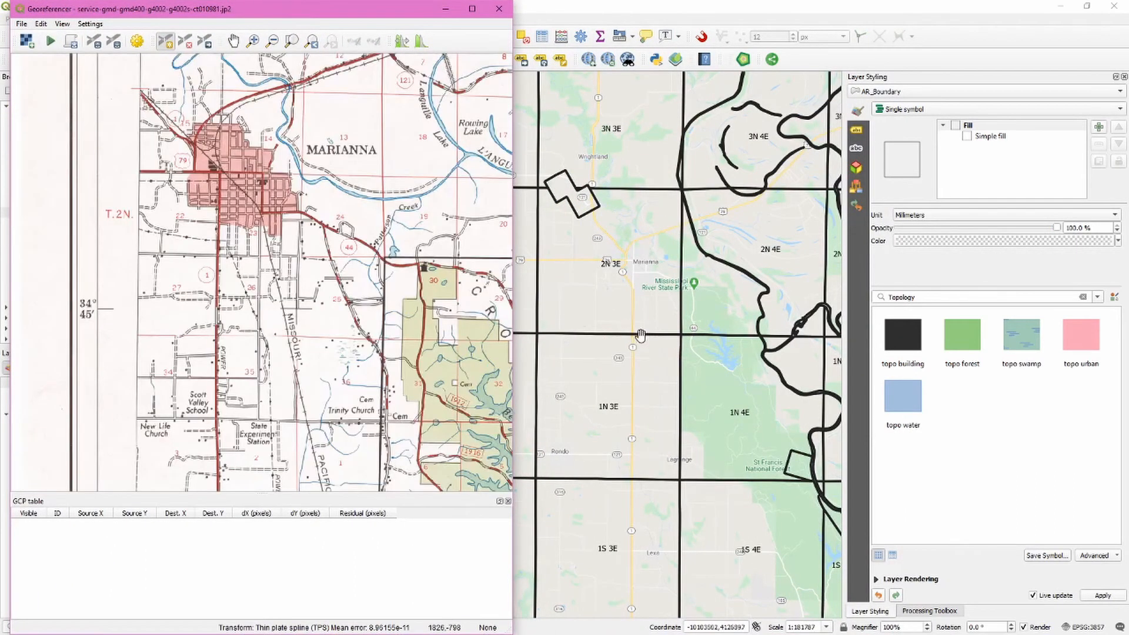
Locate township T.2N., R.3E. on the scanned topographic map and find the matching 2N 3E township in the main map.
{"action": "left_click_drag", "start_coordinate": [131, 175], "coordinate": [151, 318]}
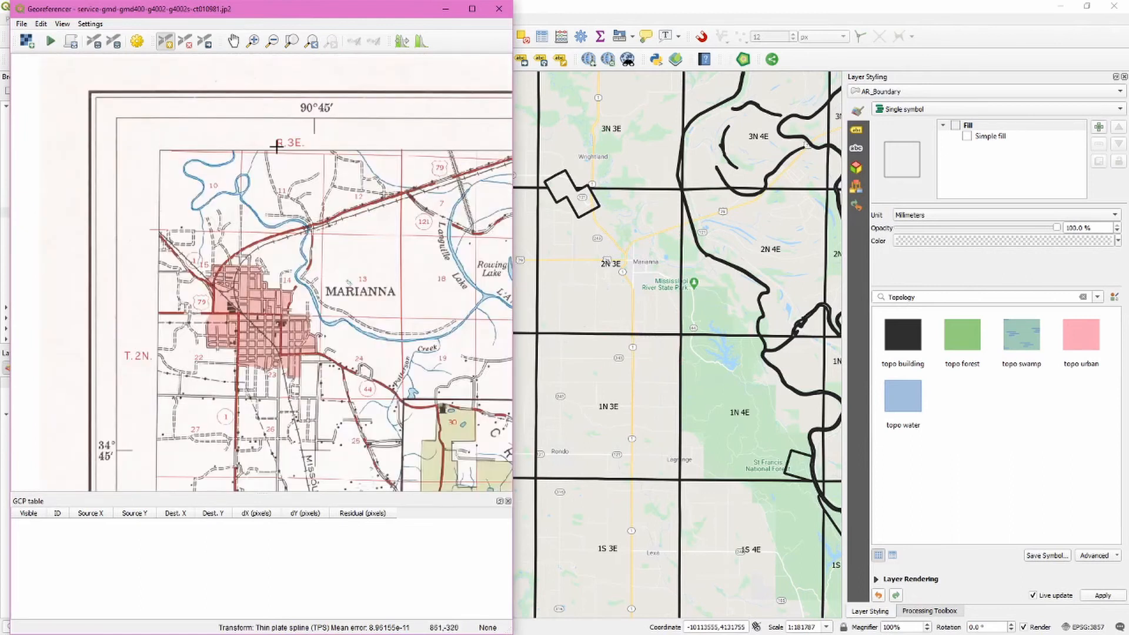
{"action": "left_click_drag", "start_coordinate": [597, 372], "coordinate": [689, 428]}
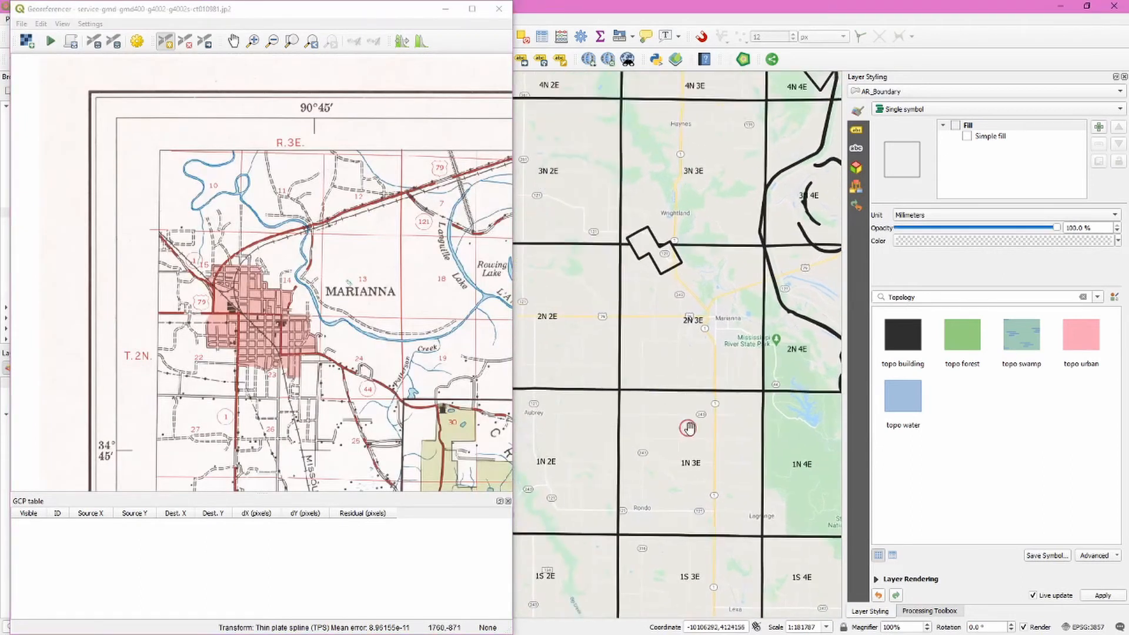
{"action": "left_click_drag", "start_coordinate": [139, 369], "coordinate": [80, 324]}
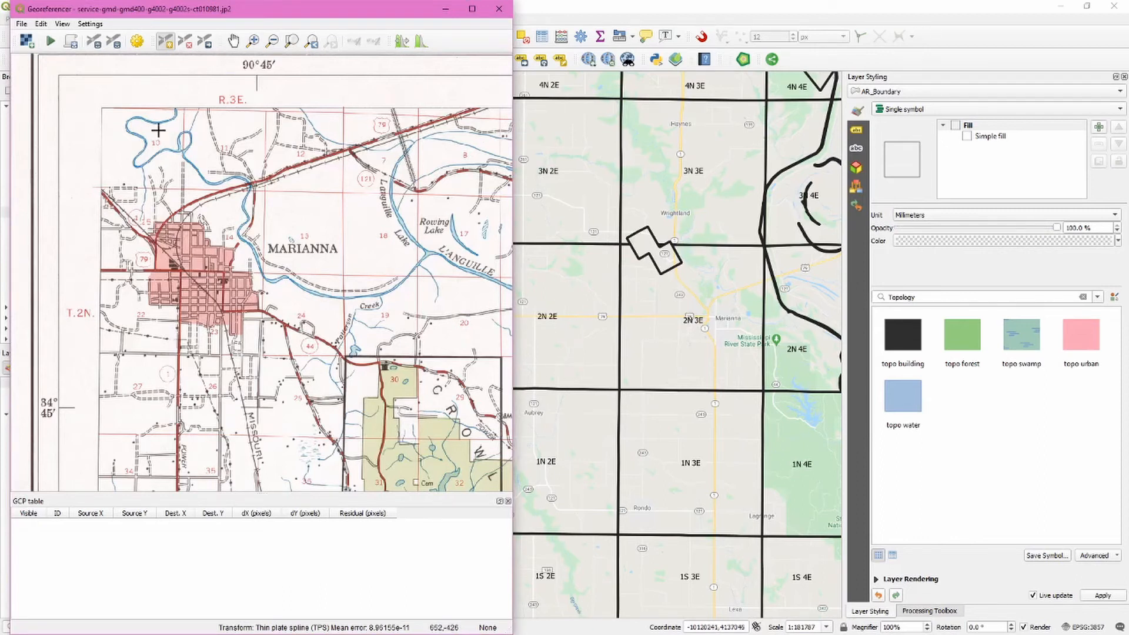
{"action": "left_click_drag", "start_coordinate": [731, 373], "coordinate": [688, 324]}
{"action": "scroll", "coordinate": [666, 307], "scroll_direction": "up", "scroll_amount": 1}
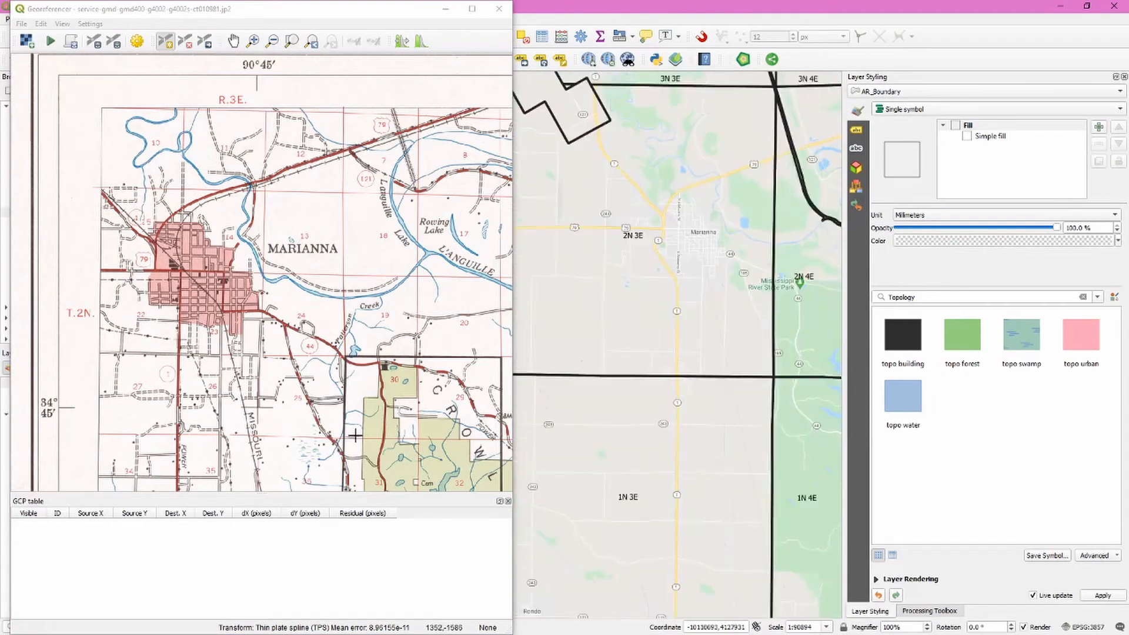
Uncover the layer list behind the Georeferencer and make the AR_PLSS_Sections layer visible in the main map.
{"action": "left_click_drag", "start_coordinate": [397, 9], "coordinate": [530, 7]}
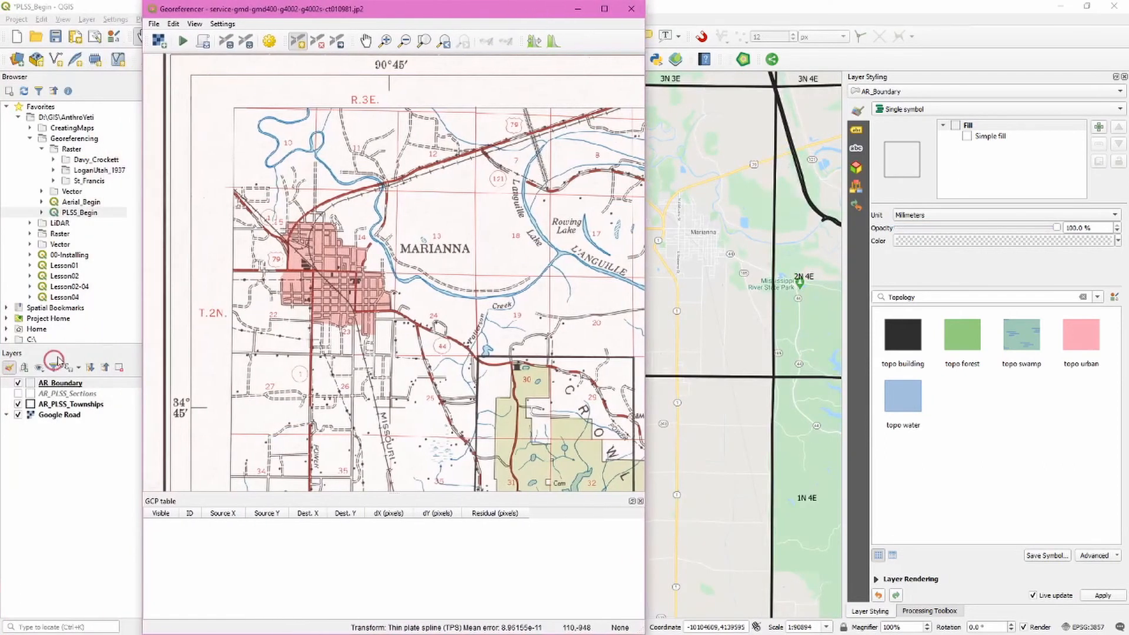
{"action": "left_click", "coordinate": [18, 393]}
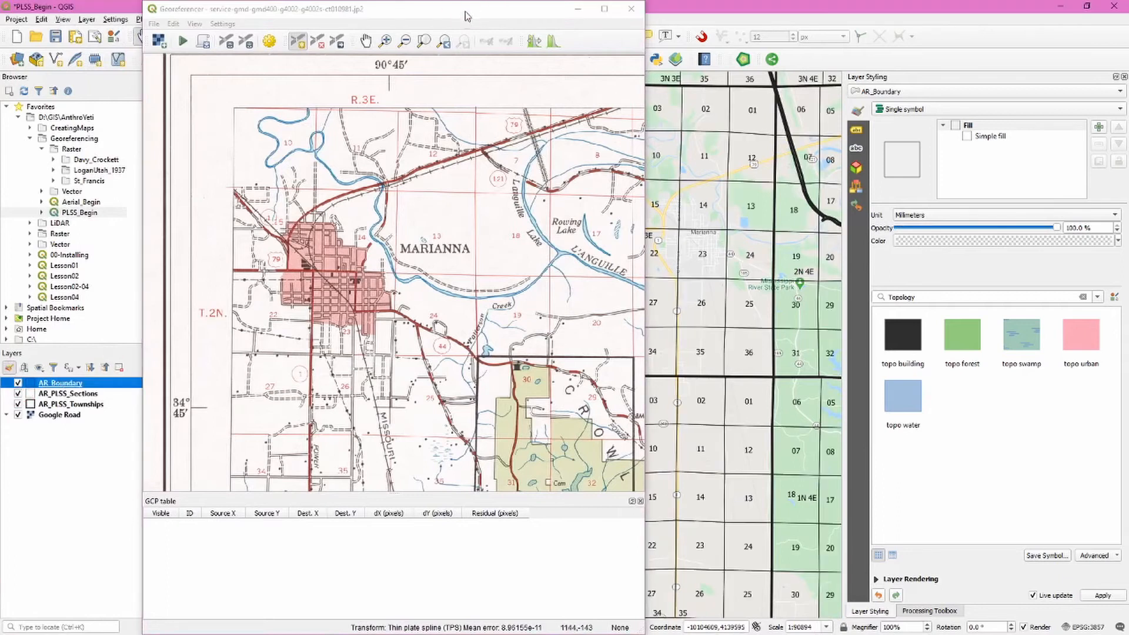
{"action": "left_click_drag", "start_coordinate": [478, 8], "coordinate": [340, 21]}
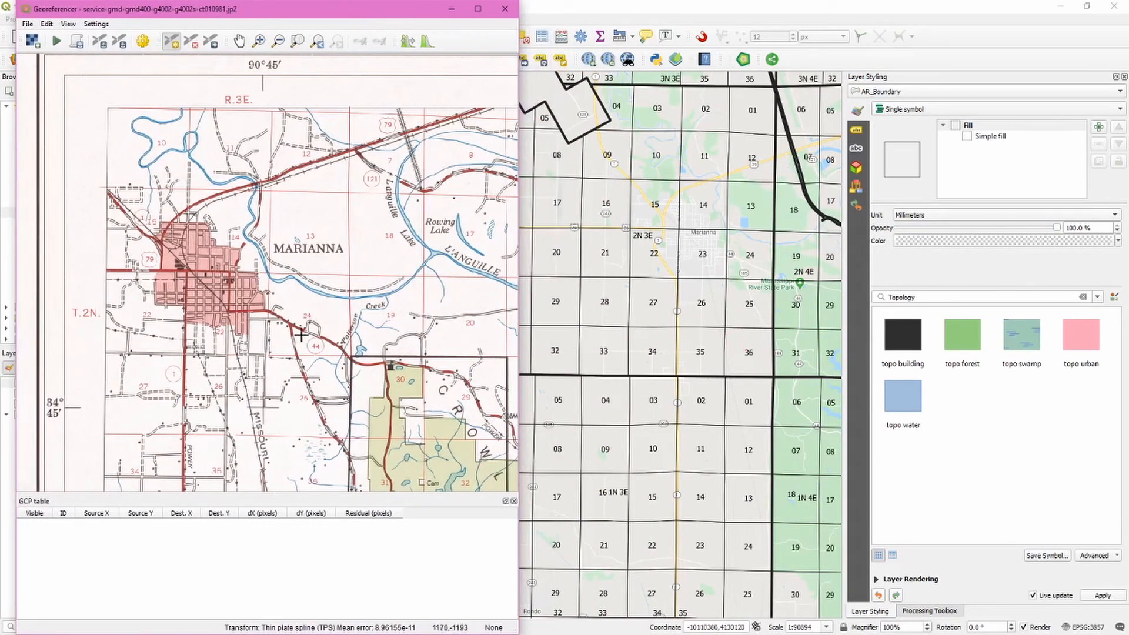
Enable snapping and add a control point at the corner shared by sections 13, 18, 19 and 24, taking its coordinates from the map canvas.
{"action": "scroll", "coordinate": [315, 322], "scroll_direction": "up", "scroll_amount": 1}
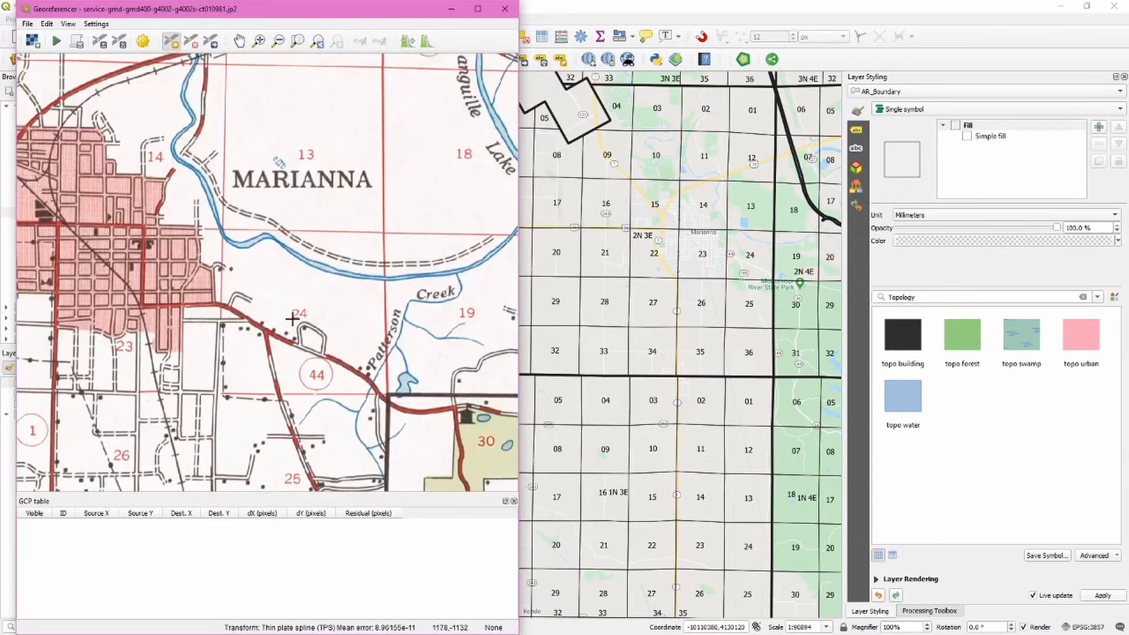
{"action": "left_click_drag", "start_coordinate": [761, 253], "coordinate": [651, 281]}
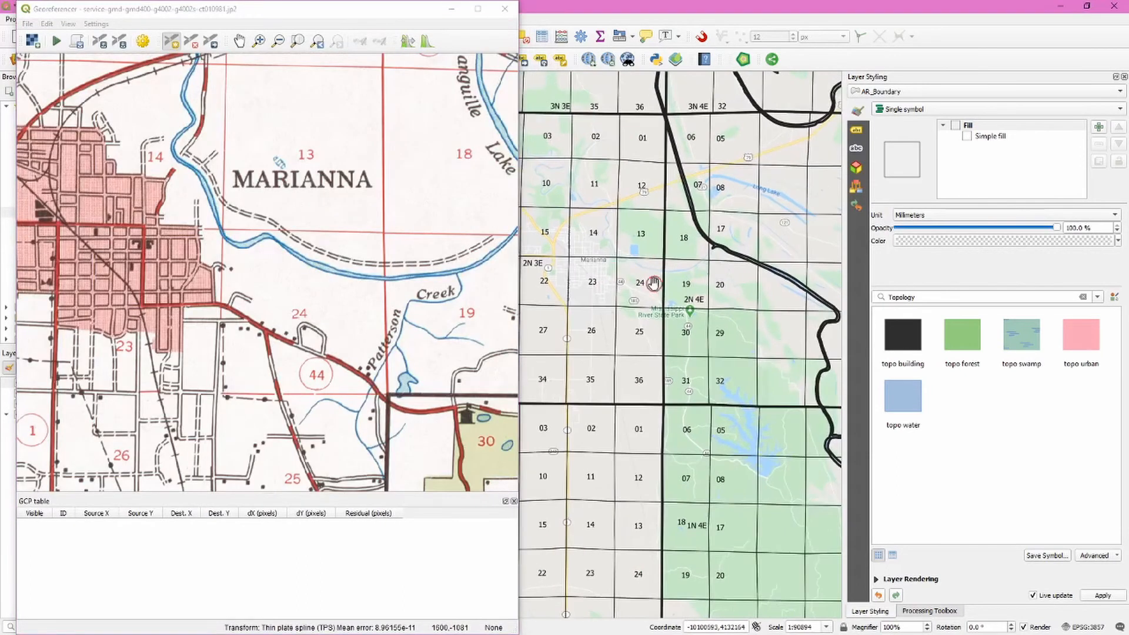
{"action": "left_click", "coordinate": [617, 268]}
{"action": "scroll", "coordinate": [661, 284], "scroll_direction": "up", "scroll_amount": 1}
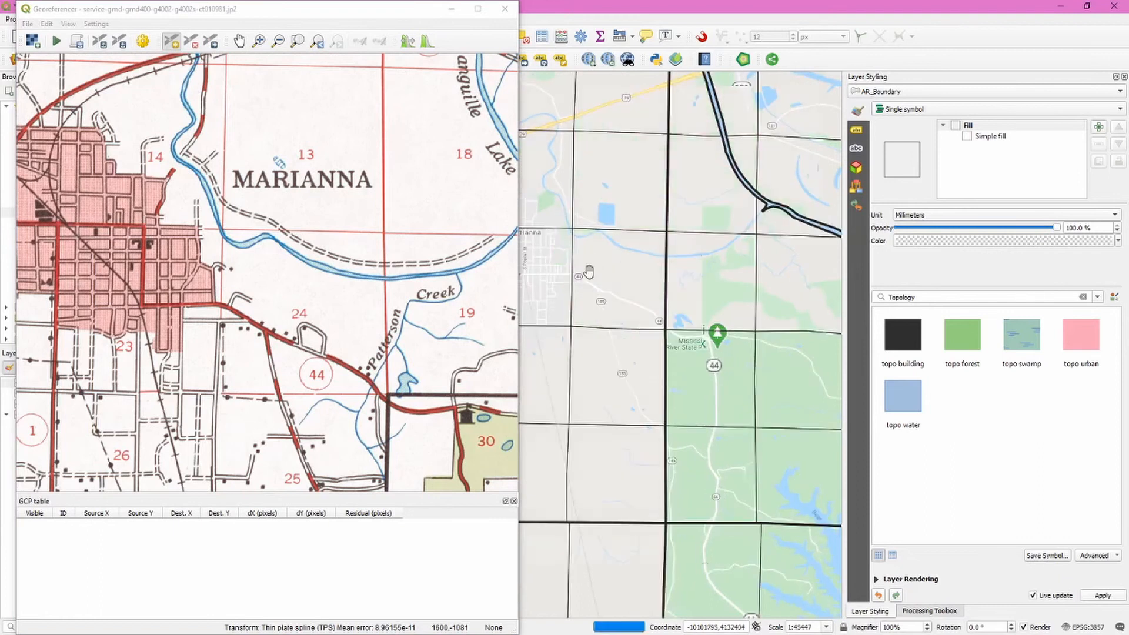
{"action": "scroll", "coordinate": [315, 272], "scroll_direction": "down", "scroll_amount": 1}
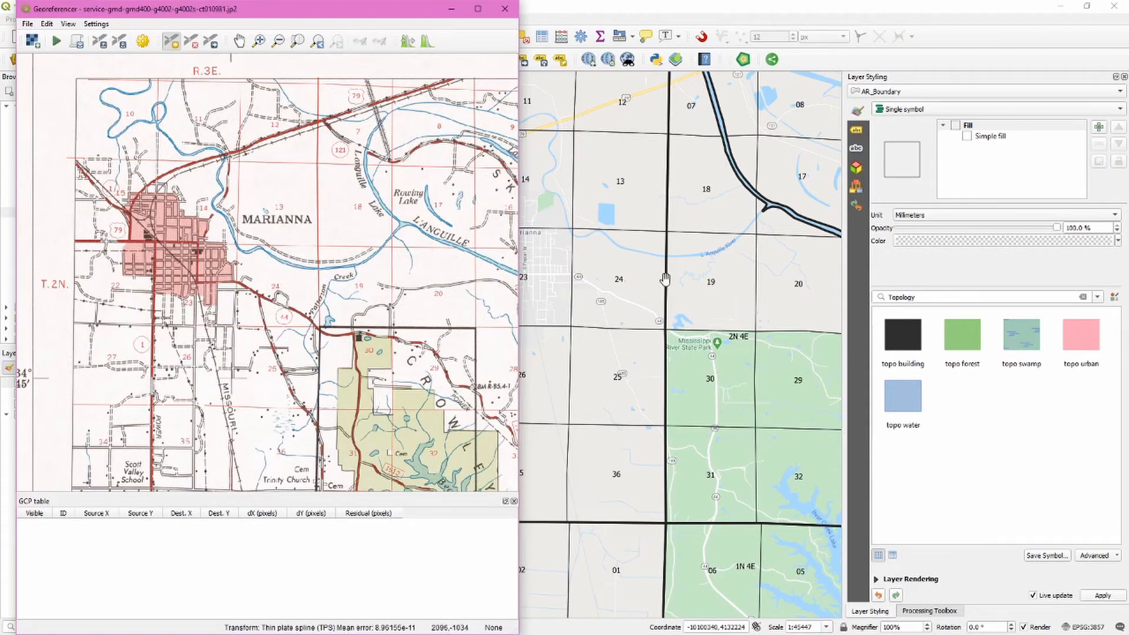
{"action": "scroll", "coordinate": [322, 236], "scroll_direction": "up", "scroll_amount": 3}
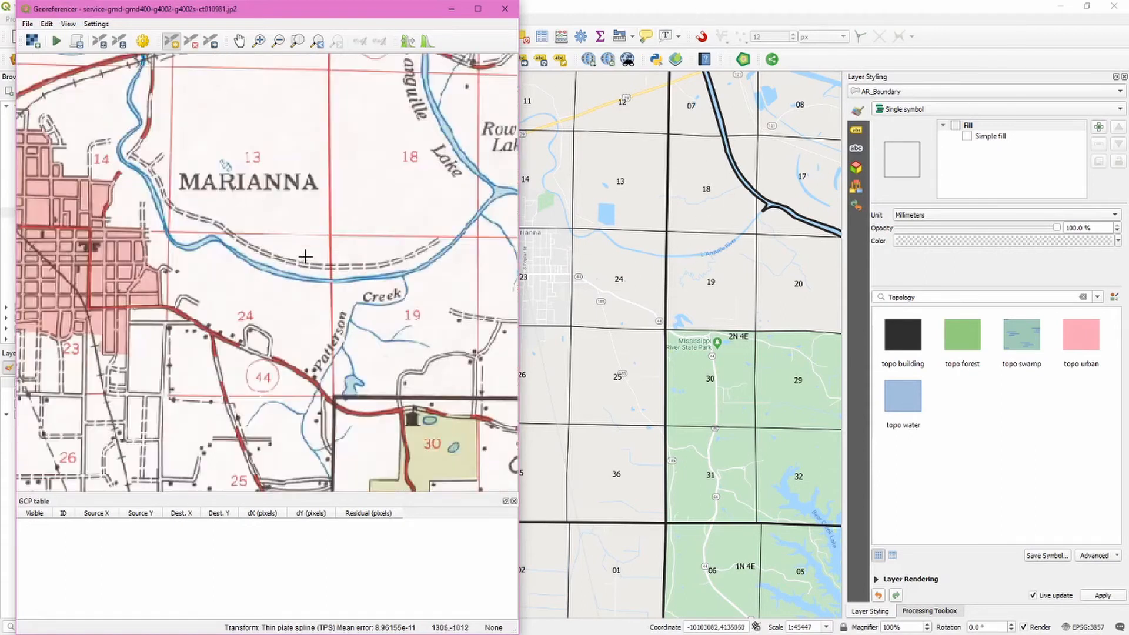
{"action": "left_click", "coordinate": [329, 234]}
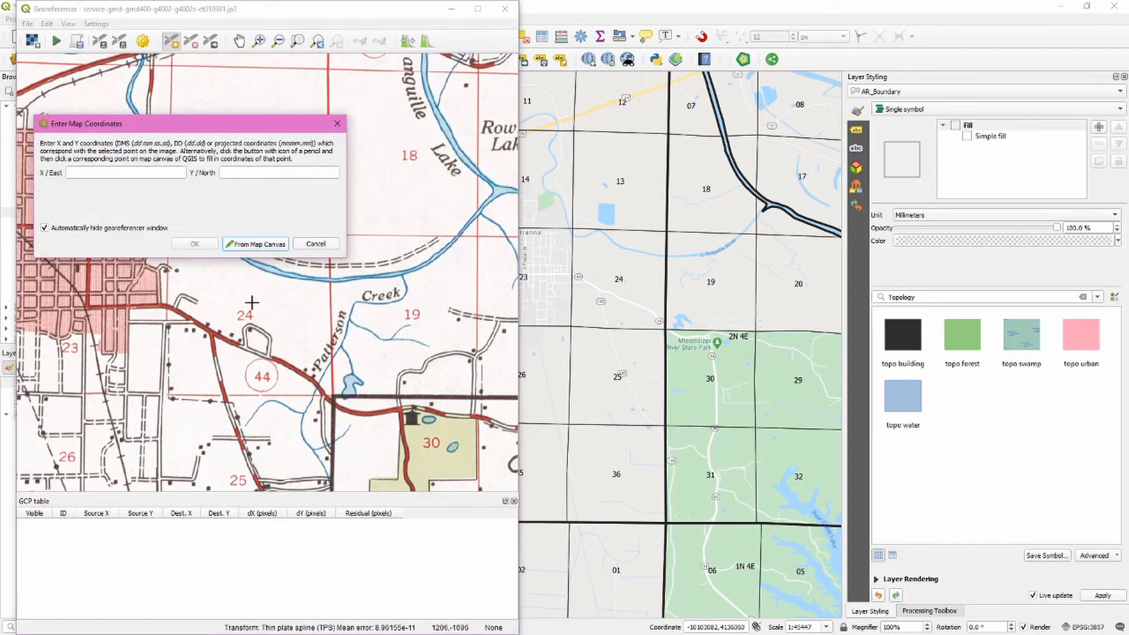
{"action": "left_click", "coordinate": [269, 244]}
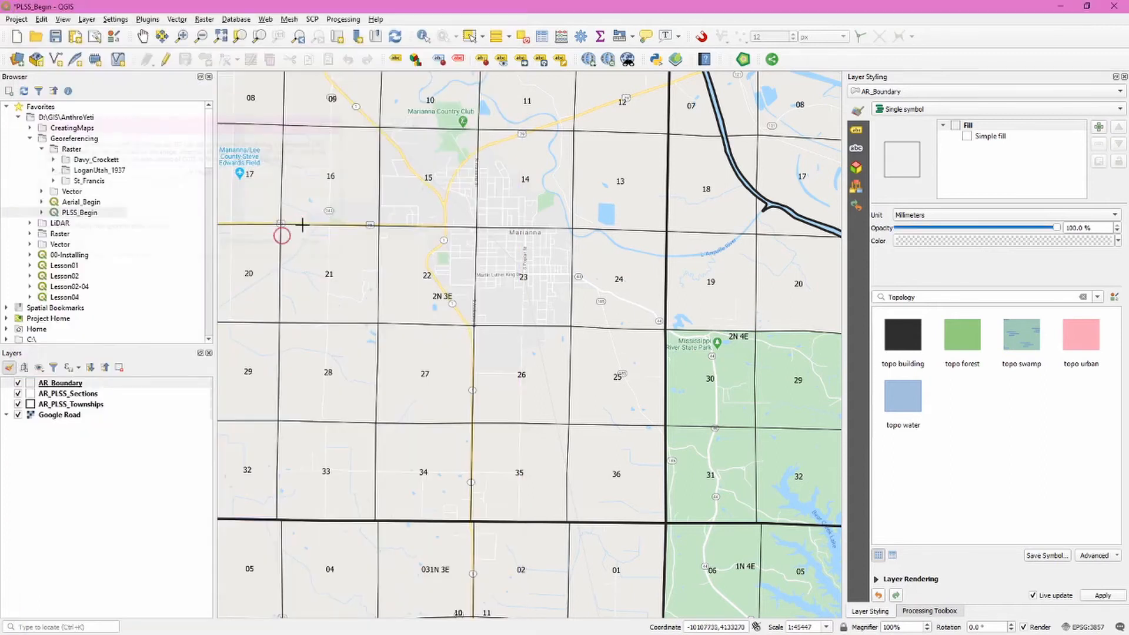
{"action": "left_click", "coordinate": [706, 38]}
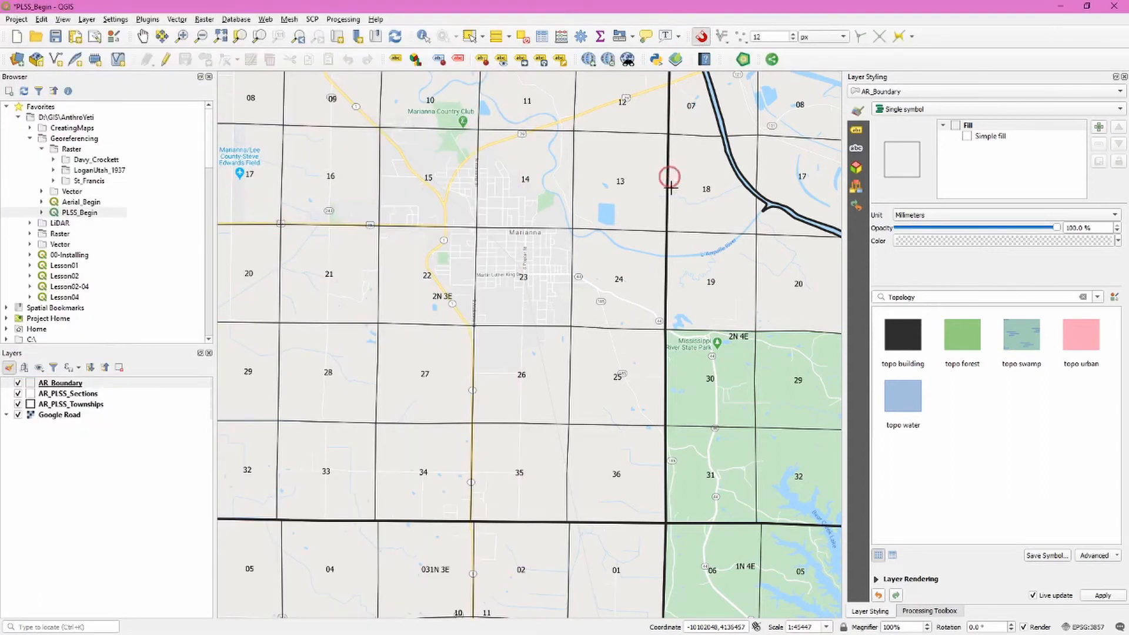
{"action": "left_click", "coordinate": [666, 231]}
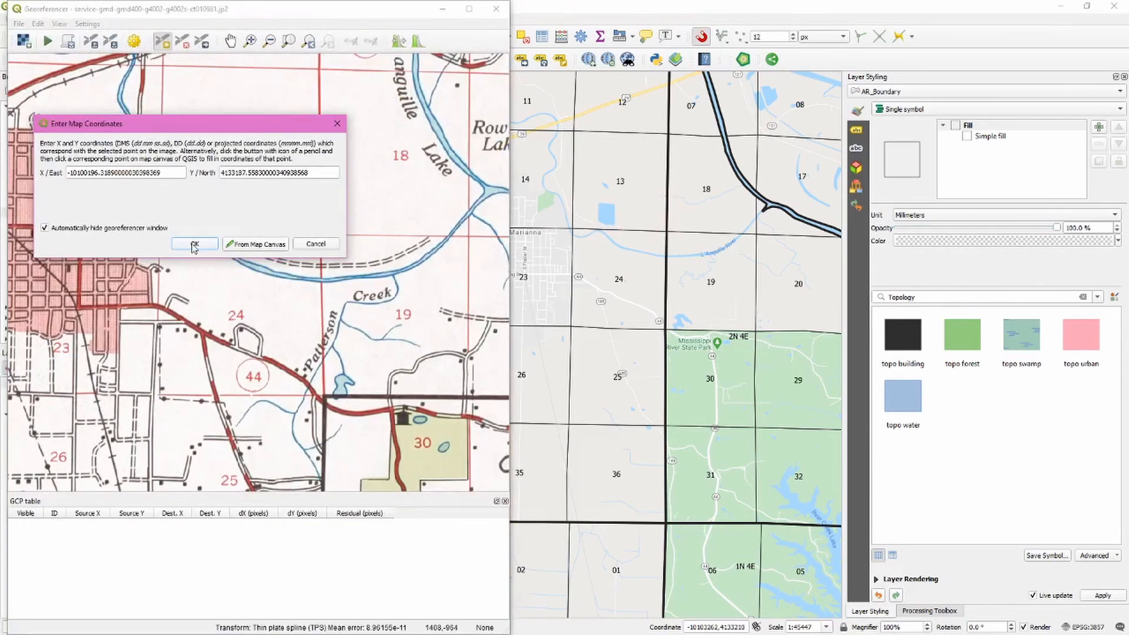
{"action": "left_click", "coordinate": [195, 244]}
Examine how the control points are distributed across the whole scanned topographic map.
{"action": "scroll", "coordinate": [253, 294], "scroll_direction": "down", "scroll_amount": 2}
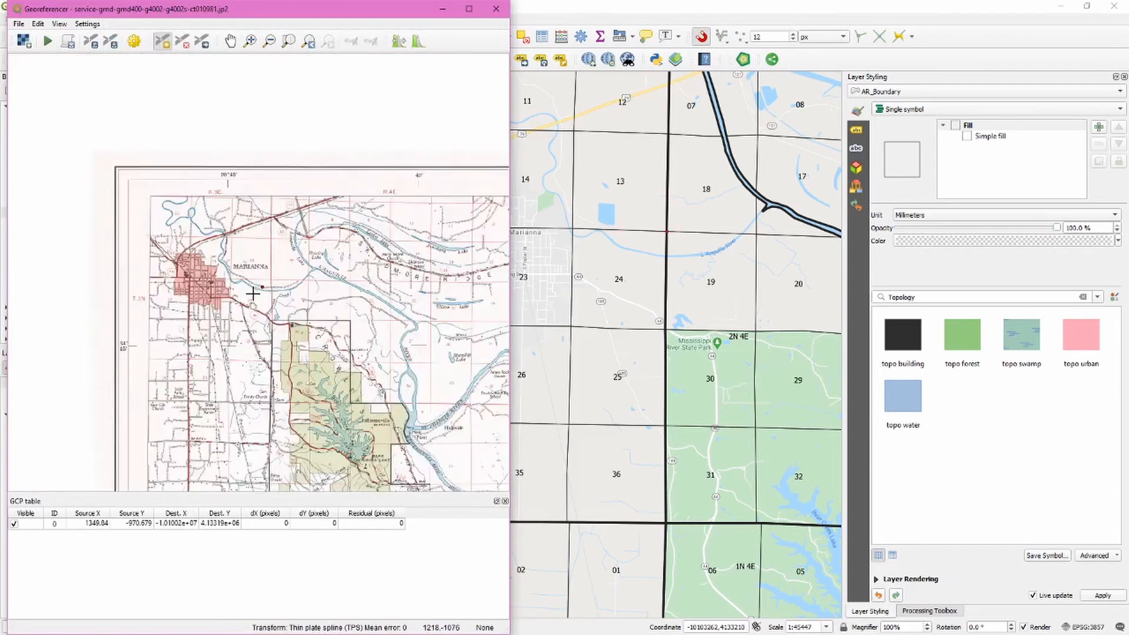
{"action": "scroll", "coordinate": [253, 294], "scroll_direction": "down", "scroll_amount": 1}
{"action": "scroll", "coordinate": [298, 300], "scroll_direction": "down", "scroll_amount": 1}
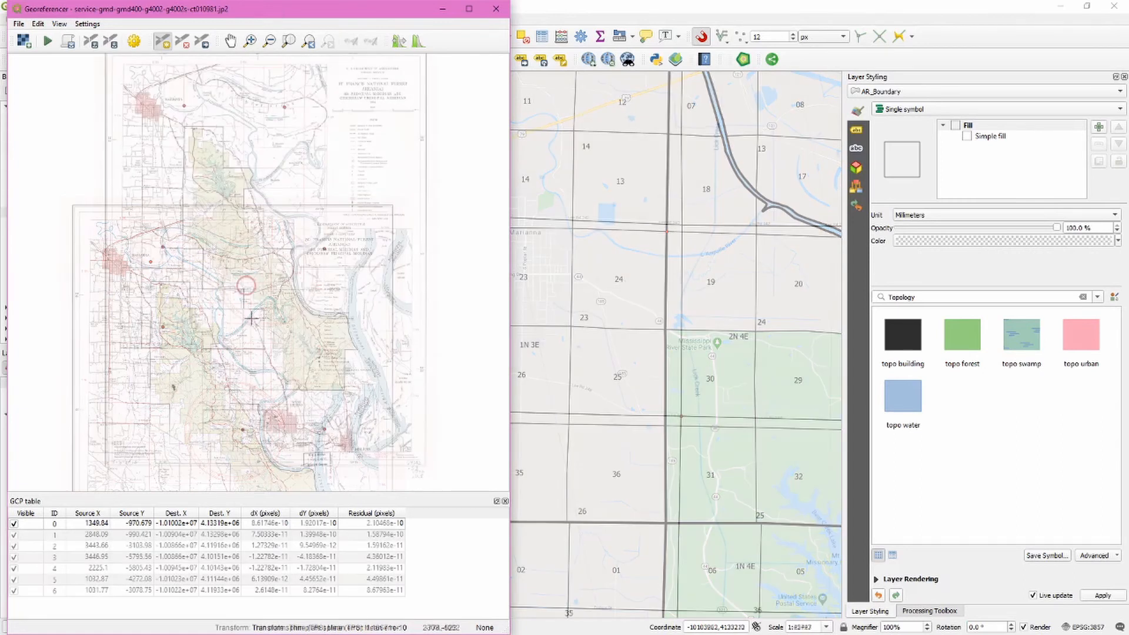
{"action": "scroll", "coordinate": [277, 282], "scroll_direction": "up", "scroll_amount": 1}
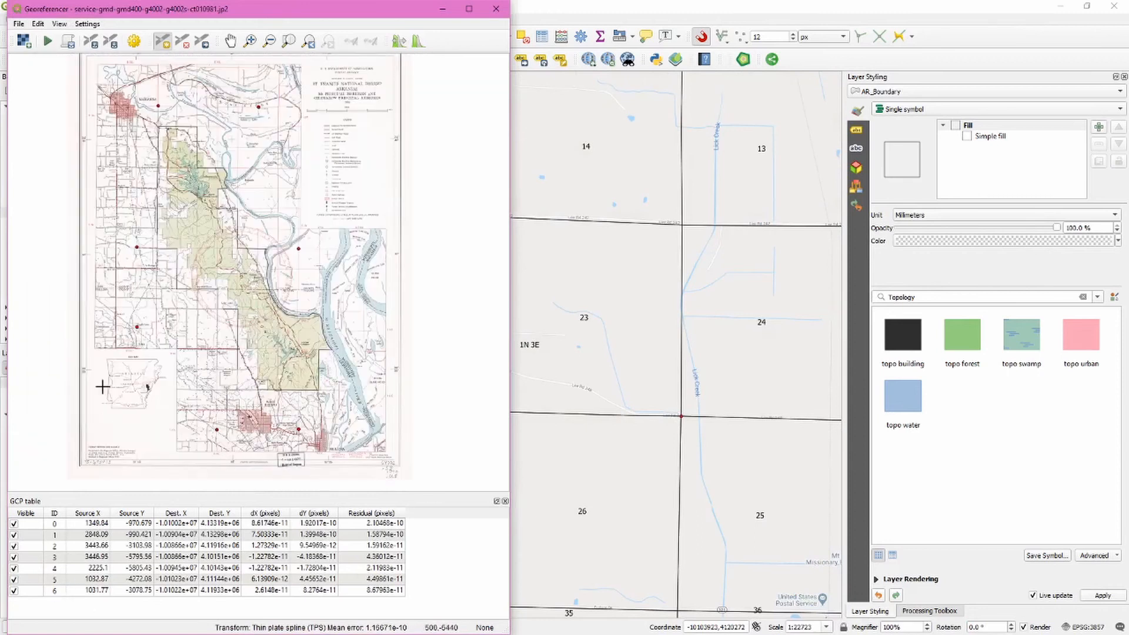
{"action": "left_click_drag", "start_coordinate": [174, 186], "coordinate": [182, 180]}
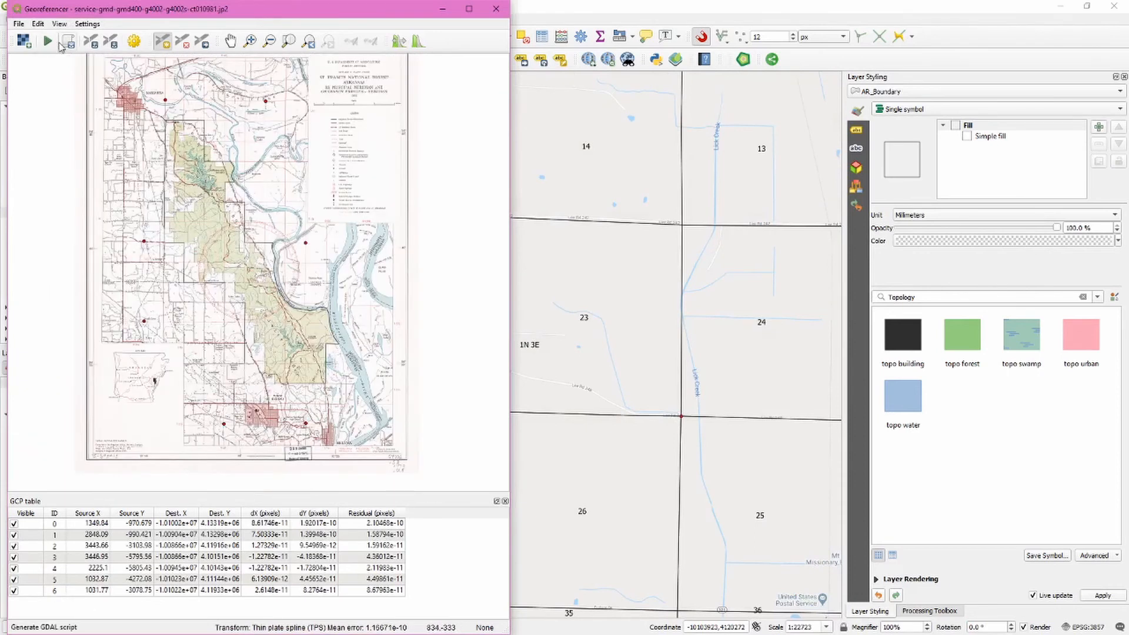
Georeference the scan with Thin Plate Spline, Nearest neighbour resampling, EPSG:3857 and output service-gmd-gmd400-g4002-g4002s-ct010981_modified.tif, and close the Georeferencer.
{"action": "left_click", "coordinate": [89, 26]}
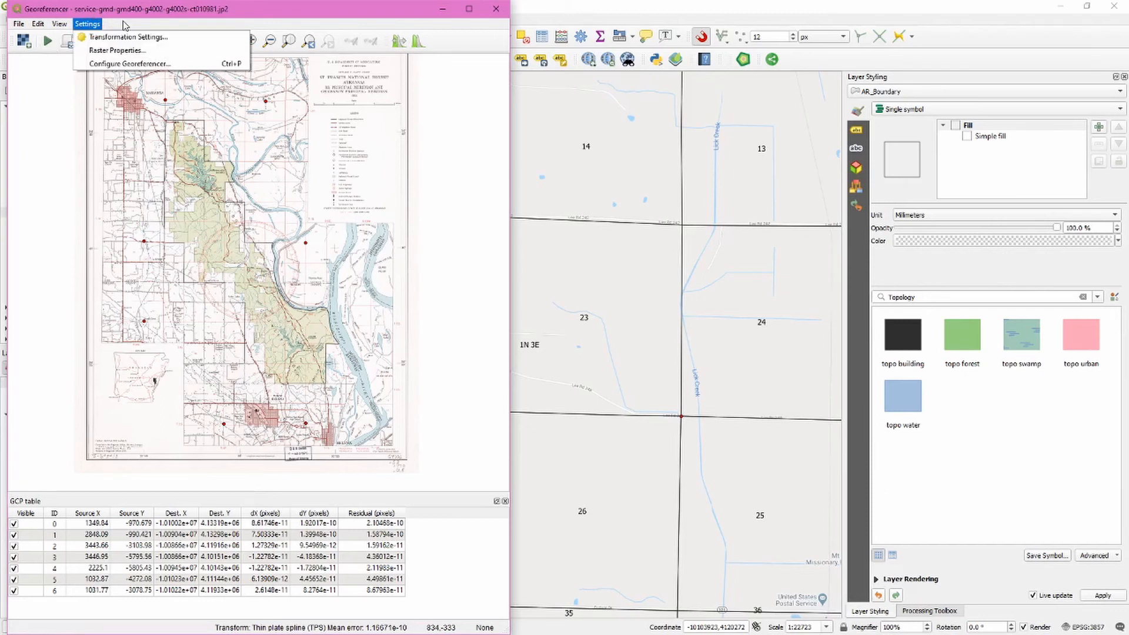
{"action": "left_click", "coordinate": [125, 25]}
{"action": "left_click", "coordinate": [48, 41]}
{"action": "left_click", "coordinate": [286, 340]}
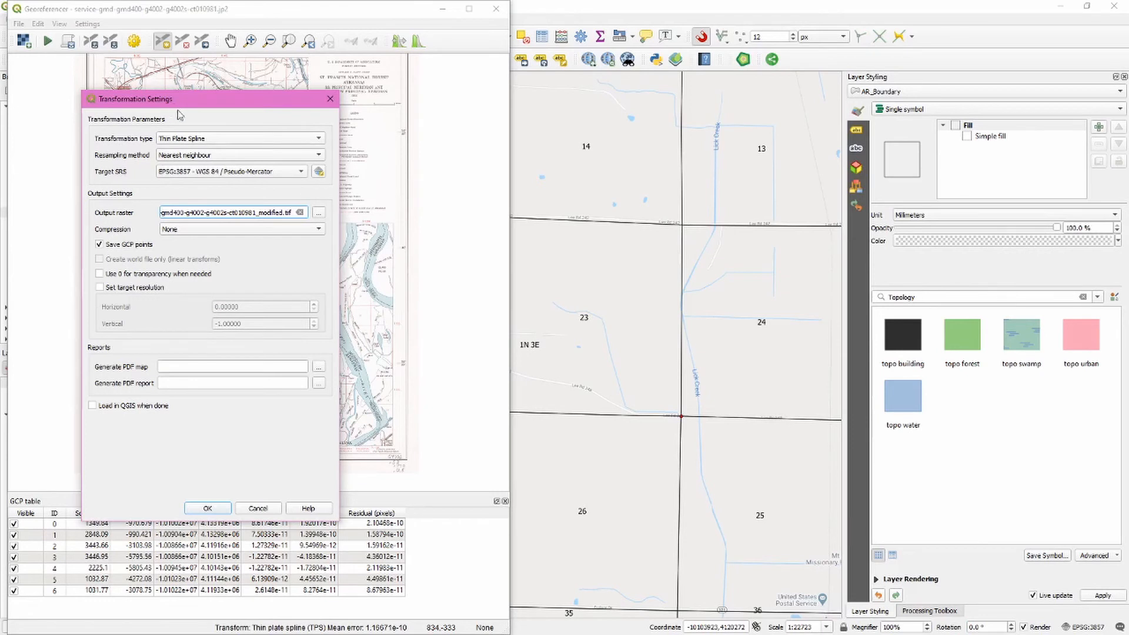
{"action": "left_click", "coordinate": [206, 509]}
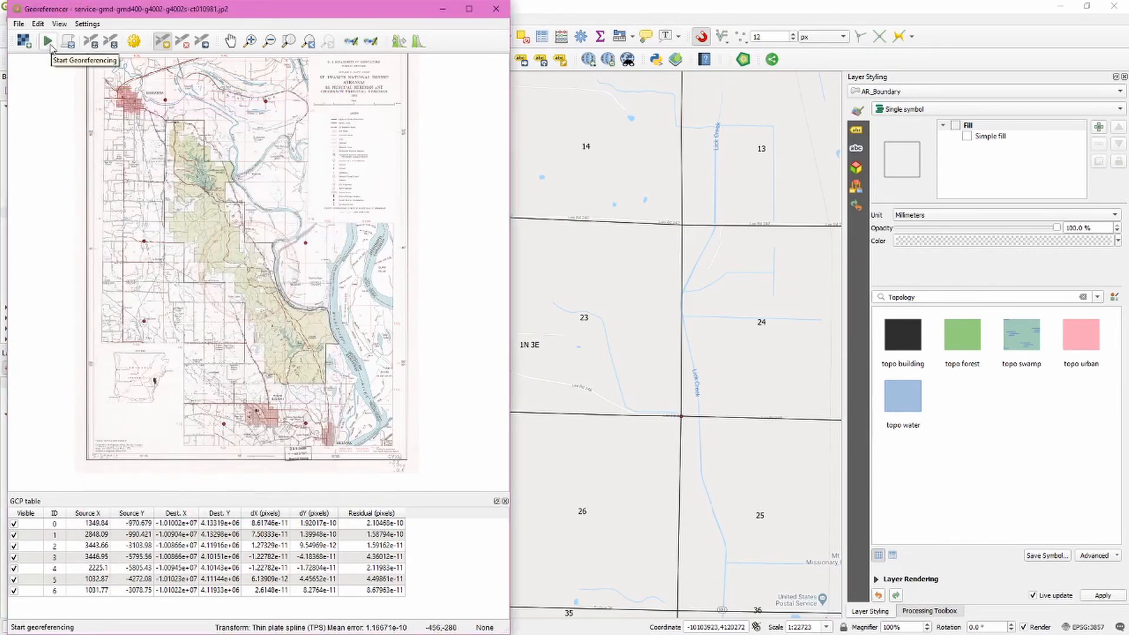
{"action": "left_click", "coordinate": [48, 42]}
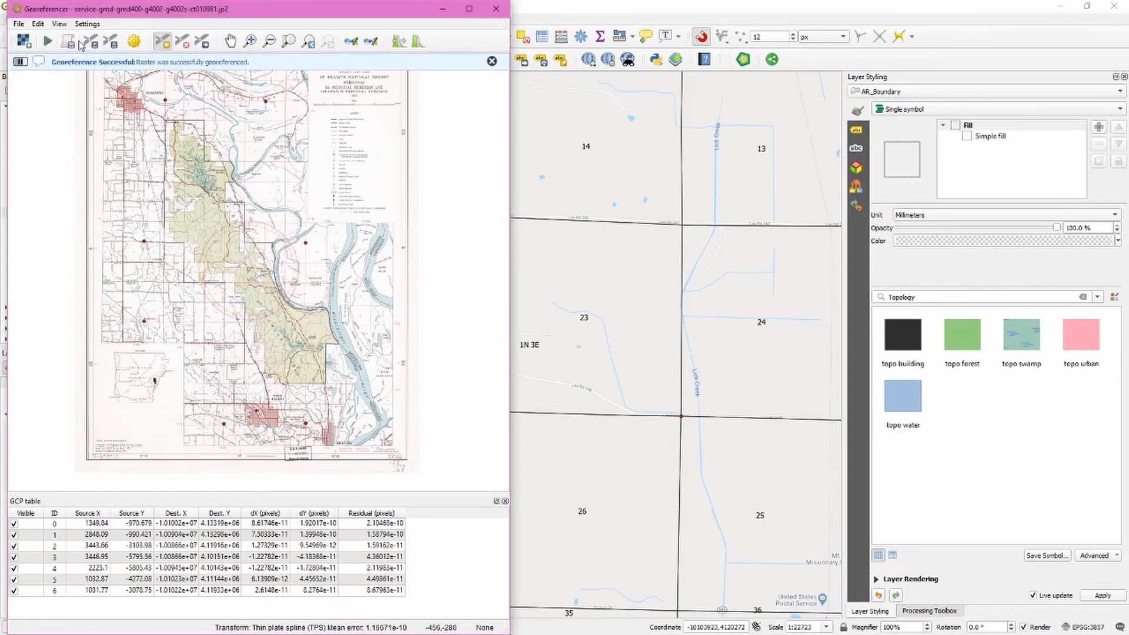
{"action": "left_click", "coordinate": [496, 8]}
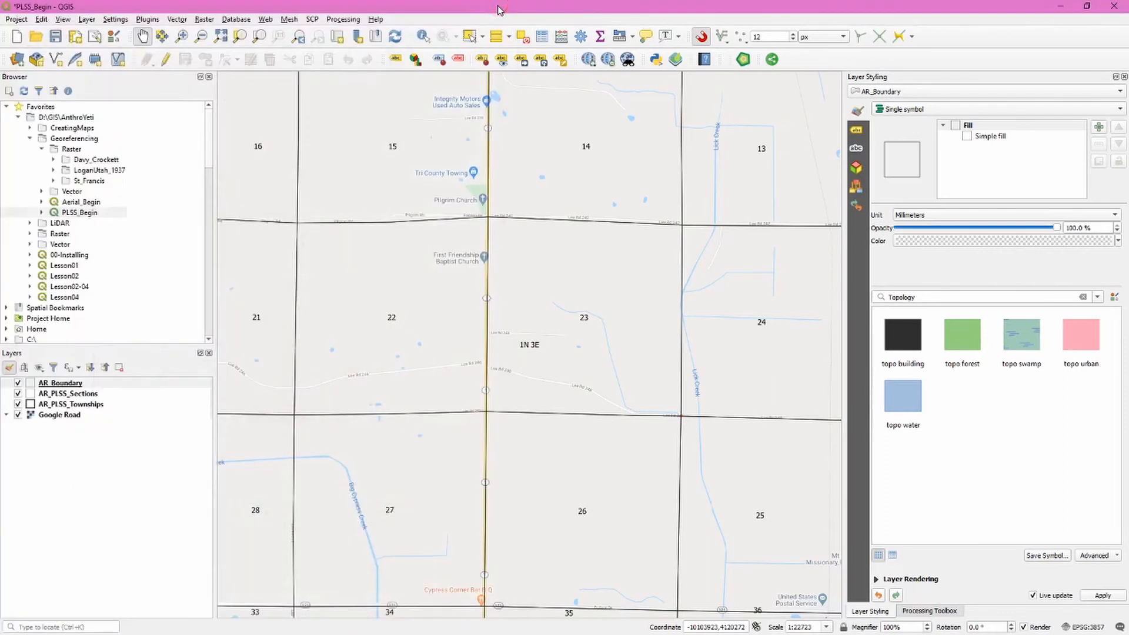
Add service-gmd-gmd400-g4002-g4002s-ct010981_modified.tif from the St_Francis folder to the main map and view its full extent.
{"action": "left_click", "coordinate": [53, 182]}
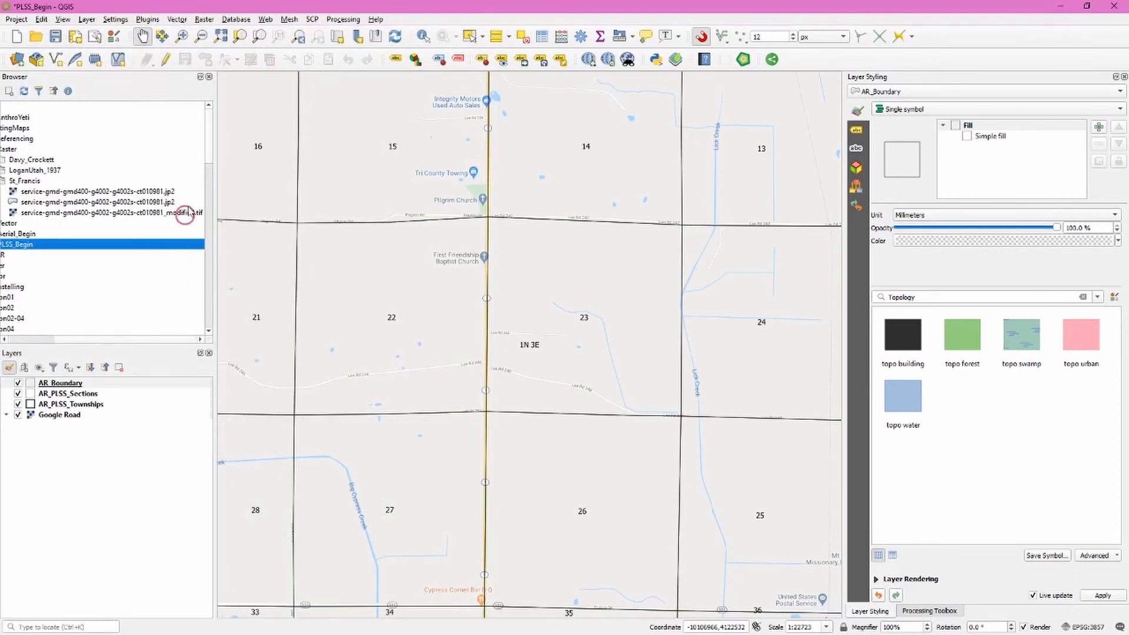
{"action": "left_click", "coordinate": [182, 212]}
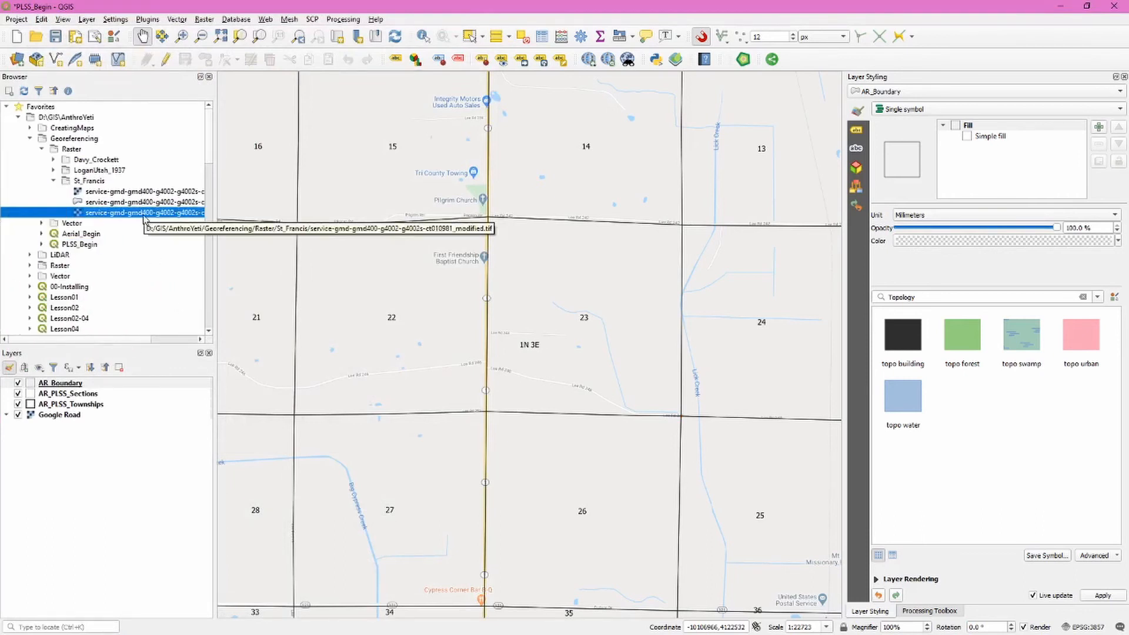
{"action": "left_click_drag", "start_coordinate": [141, 212], "coordinate": [463, 318]}
{"action": "scroll", "coordinate": [518, 367], "scroll_direction": "down", "scroll_amount": 4}
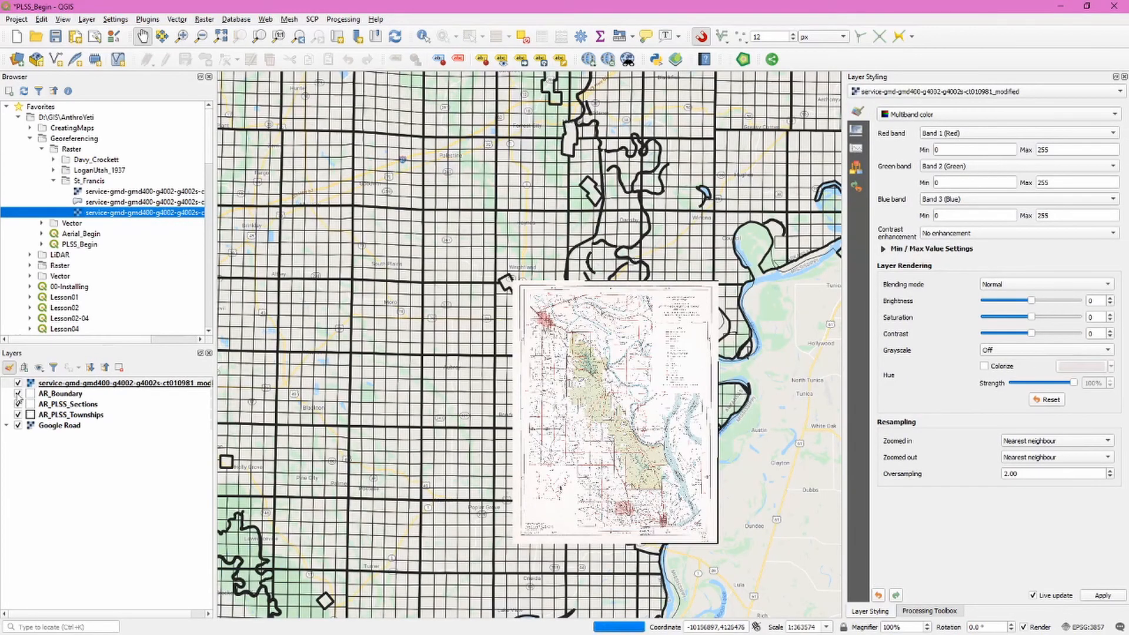
Hide the AR_PLSS_Sections and AR_PLSS_Townships layers and place AR_Boundary above the georeferenced raster in the layer order.
{"action": "left_click", "coordinate": [18, 404]}
{"action": "left_click", "coordinate": [17, 415]}
{"action": "left_click", "coordinate": [58, 394]}
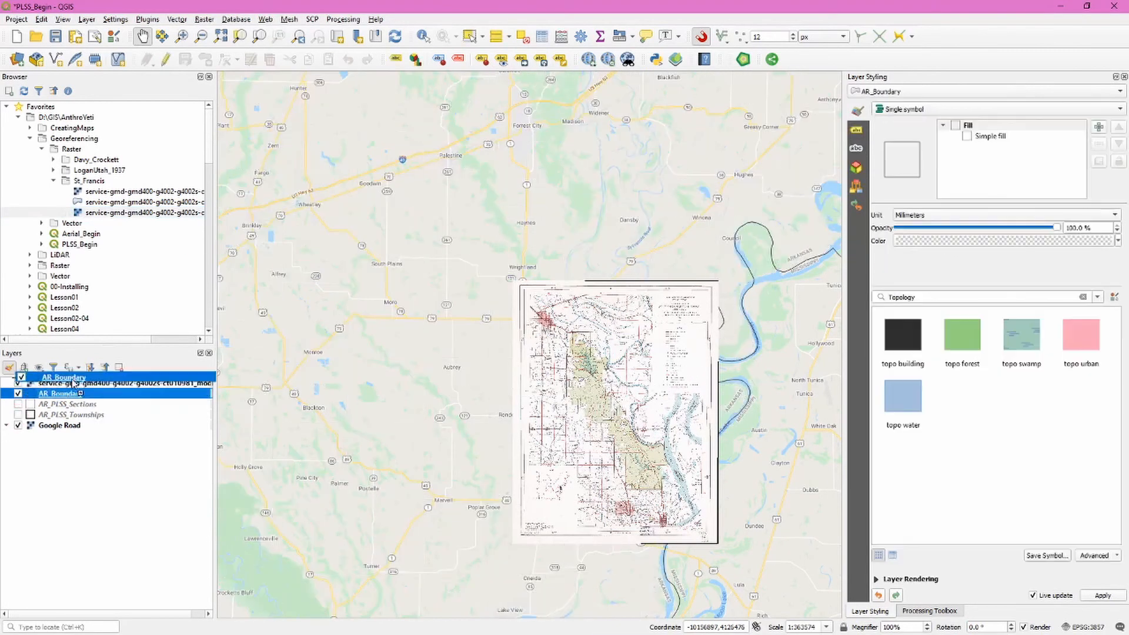
{"action": "left_click_drag", "start_coordinate": [72, 380], "coordinate": [69, 400]}
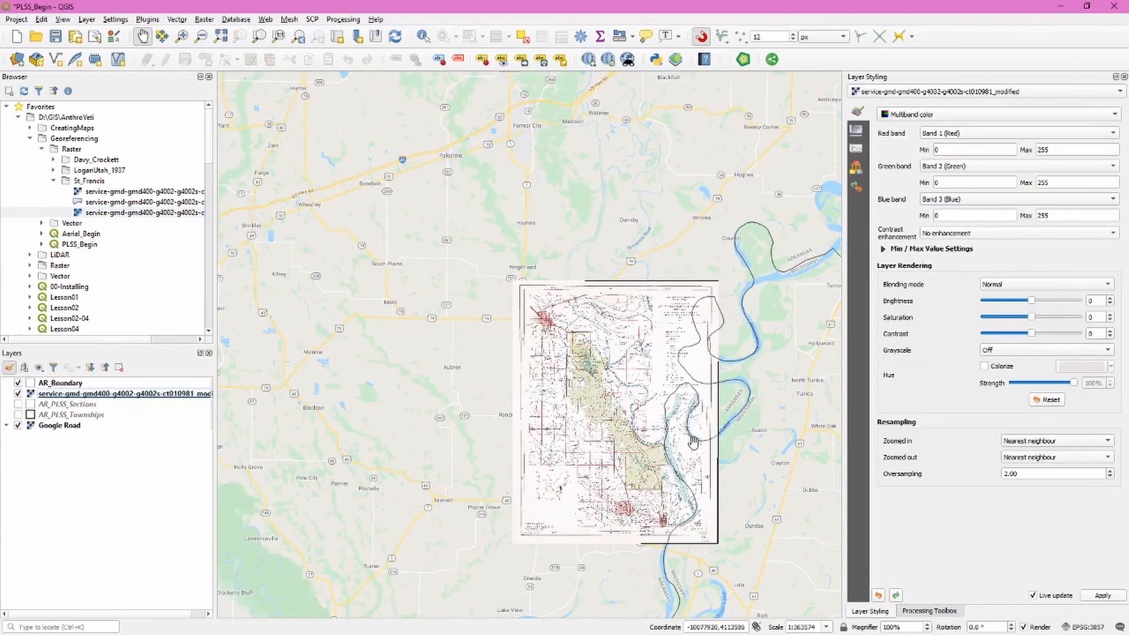
Toggle the georeferenced raster's visibility around Marianna and Bear Creek Lake to compare it with the Google Road basemap.
{"action": "scroll", "coordinate": [599, 347], "scroll_direction": "up", "scroll_amount": 1}
{"action": "scroll", "coordinate": [599, 347], "scroll_direction": "up", "scroll_amount": 1}
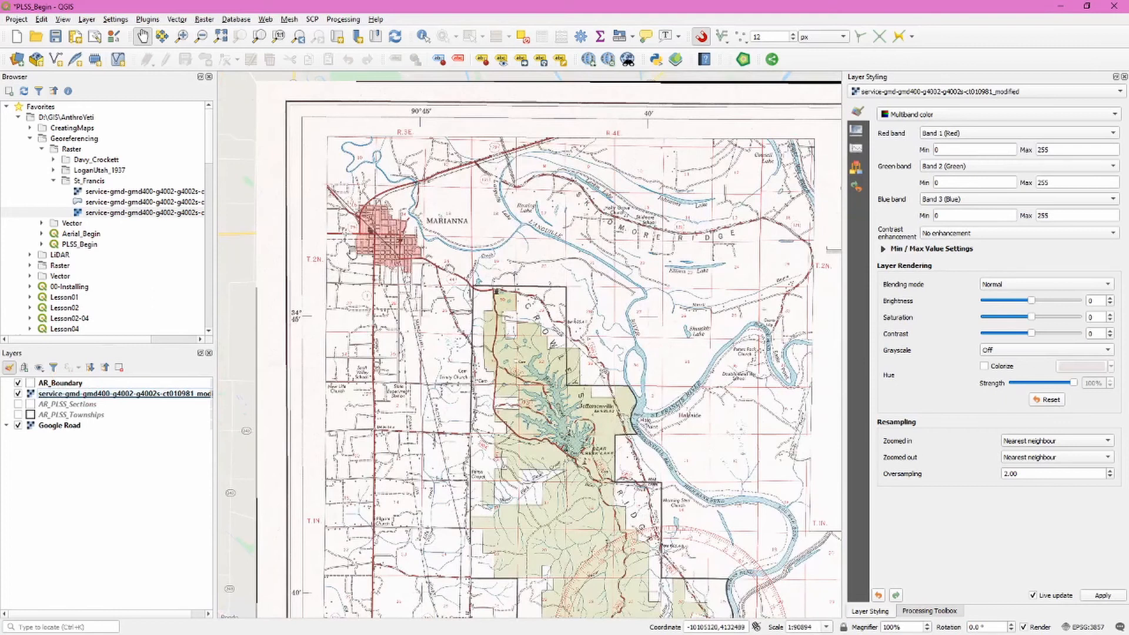
{"action": "left_click", "coordinate": [19, 394]}
{"action": "left_click", "coordinate": [19, 393]}
{"action": "left_click", "coordinate": [19, 394]}
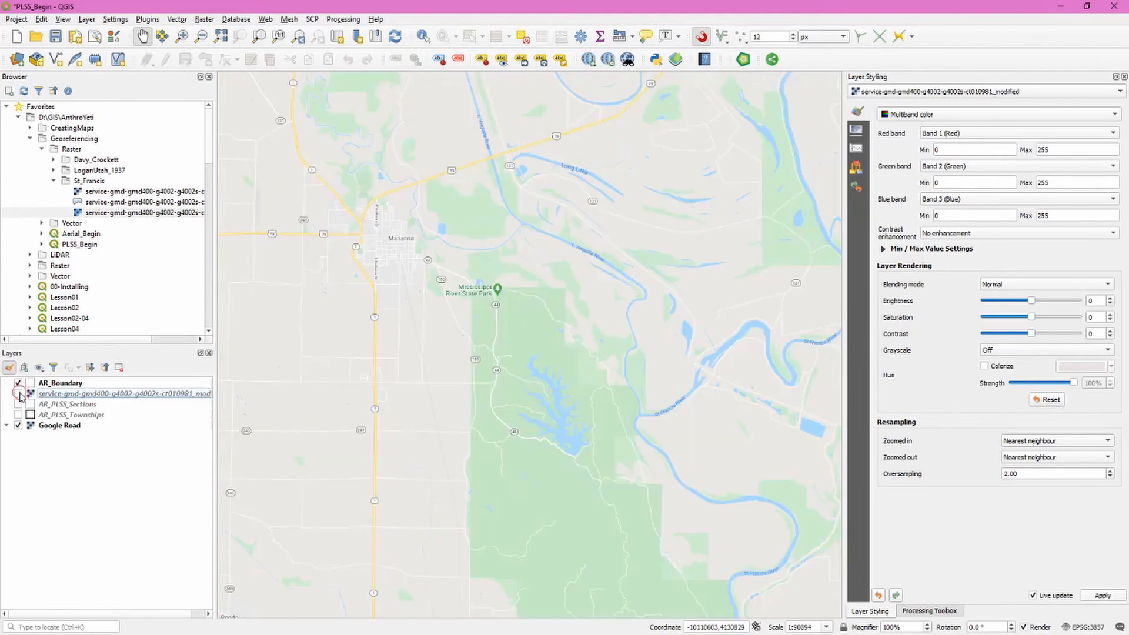
{"action": "left_click", "coordinate": [19, 394]}
{"action": "scroll", "coordinate": [525, 323], "scroll_direction": "up", "scroll_amount": 1}
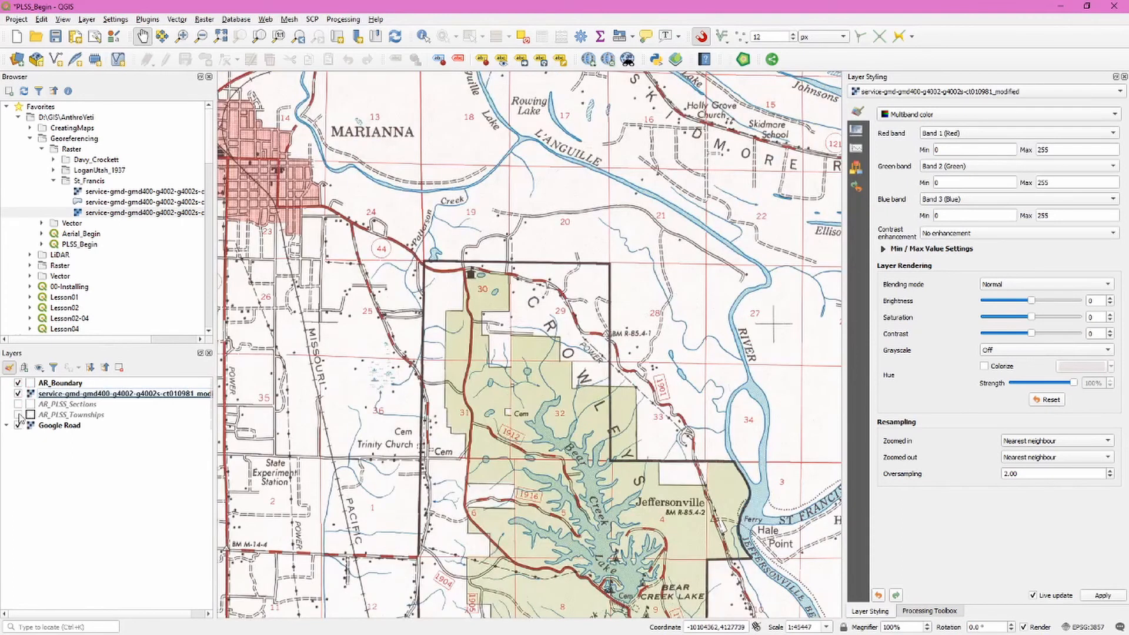
{"action": "left_click", "coordinate": [19, 394]}
{"action": "left_click", "coordinate": [19, 393]}
{"action": "left_click", "coordinate": [19, 393]}
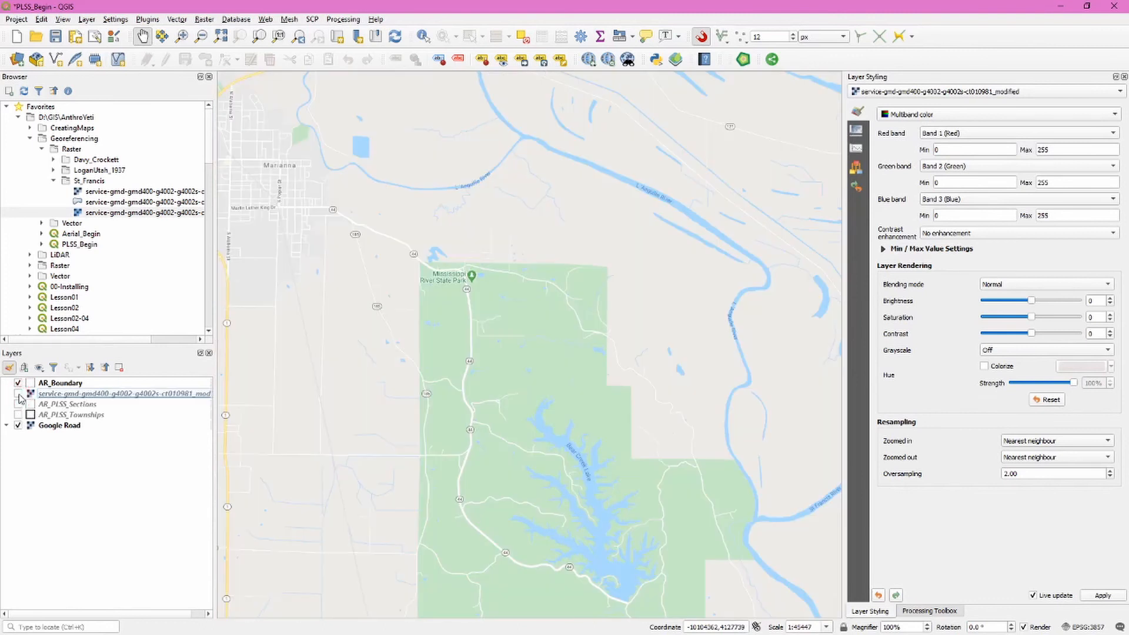
{"action": "left_click", "coordinate": [18, 394]}
Set the georeferenced raster's global opacity to 28.1% and show the AR_PLSS_Sections layer to check the section alignment around Marianna.
{"action": "left_click", "coordinate": [859, 130]}
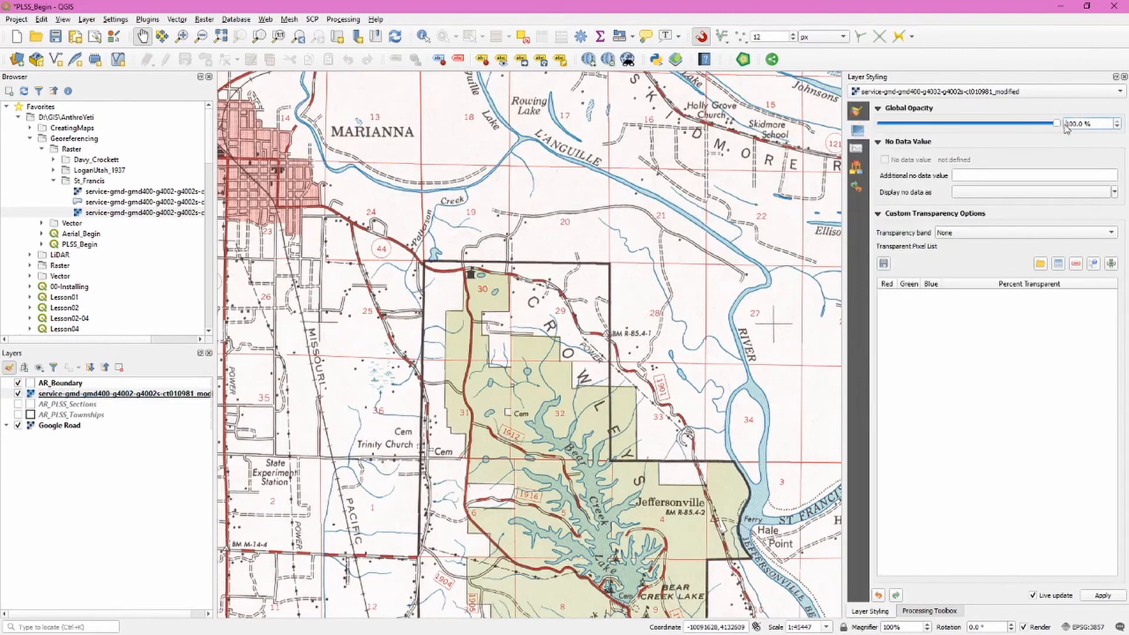
{"action": "left_click_drag", "start_coordinate": [1018, 124], "coordinate": [930, 134]}
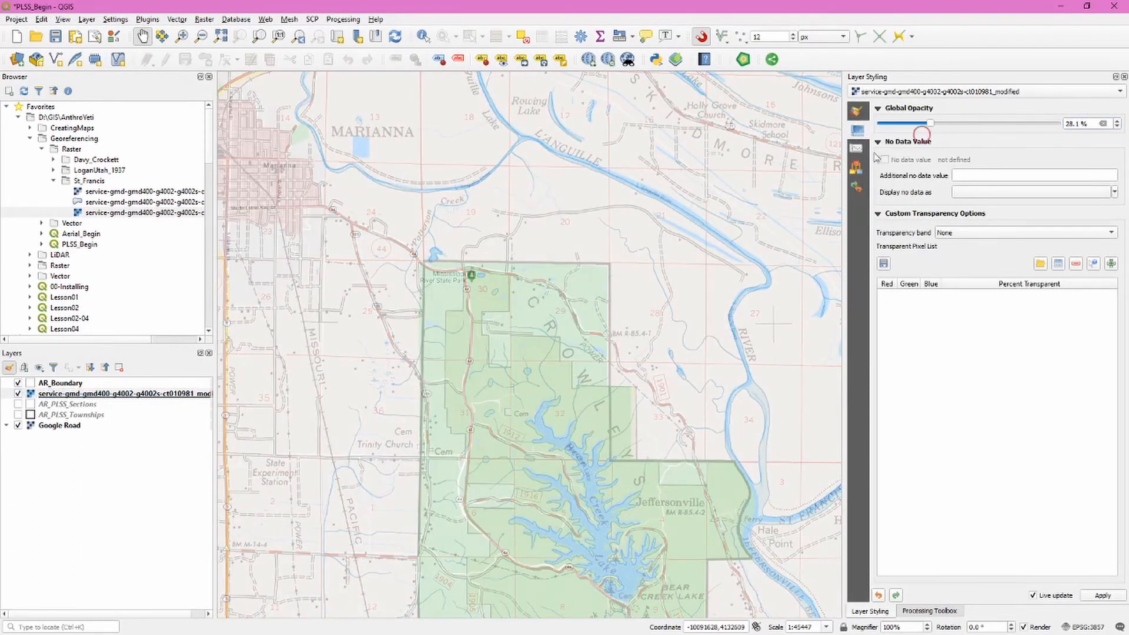
{"action": "left_click", "coordinate": [17, 415]}
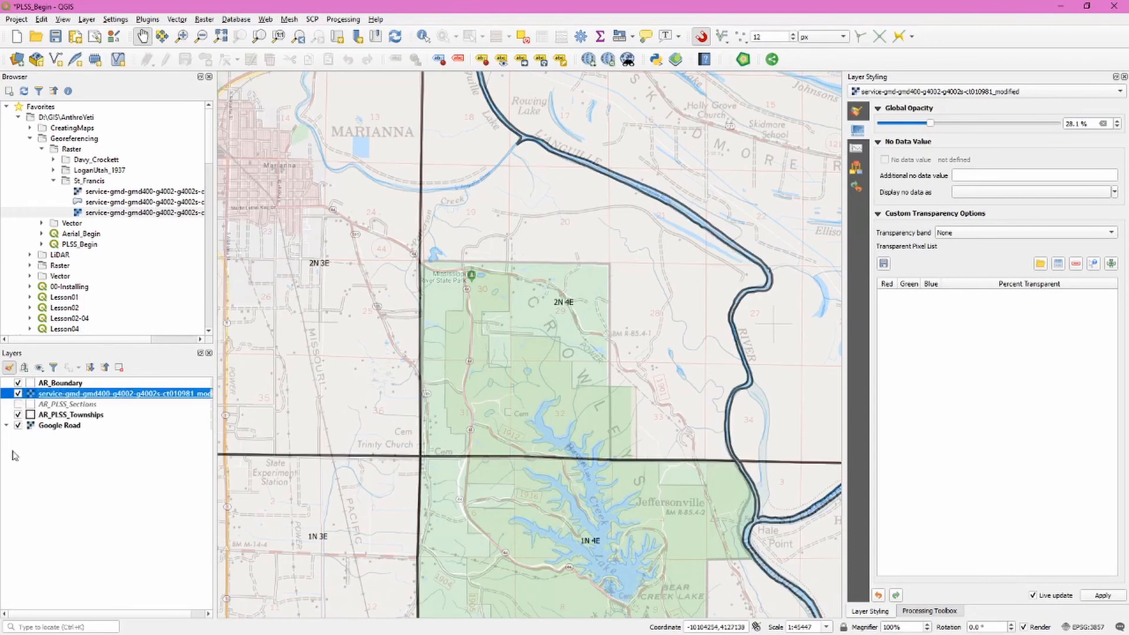
{"action": "left_click", "coordinate": [17, 415]}
{"action": "left_click", "coordinate": [18, 404]}
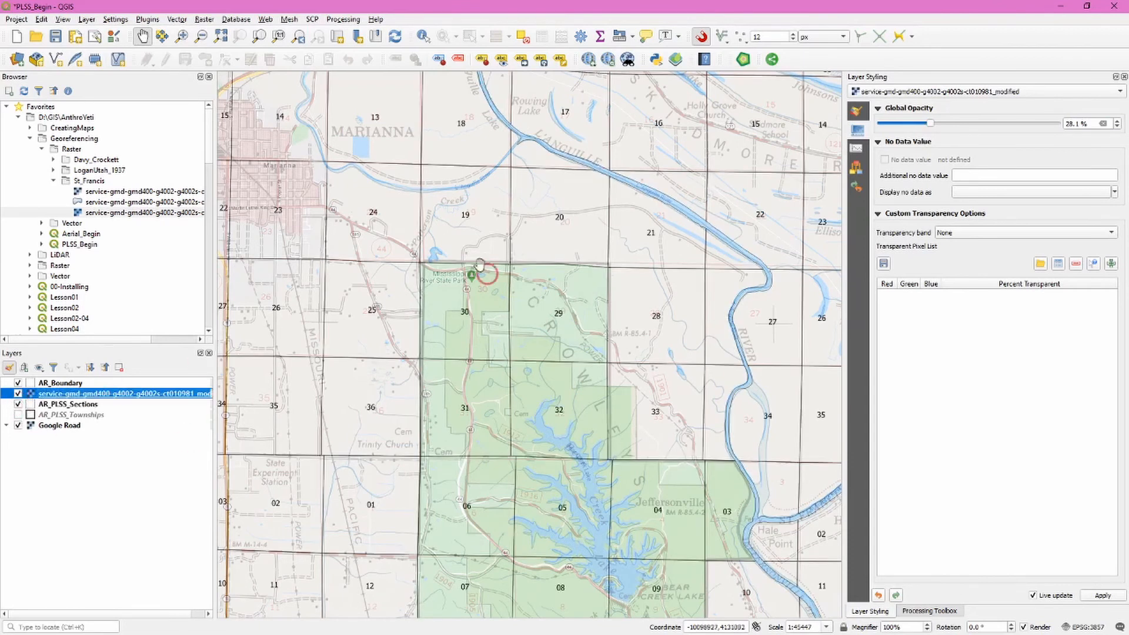
{"action": "left_click_drag", "start_coordinate": [430, 194], "coordinate": [551, 290]}
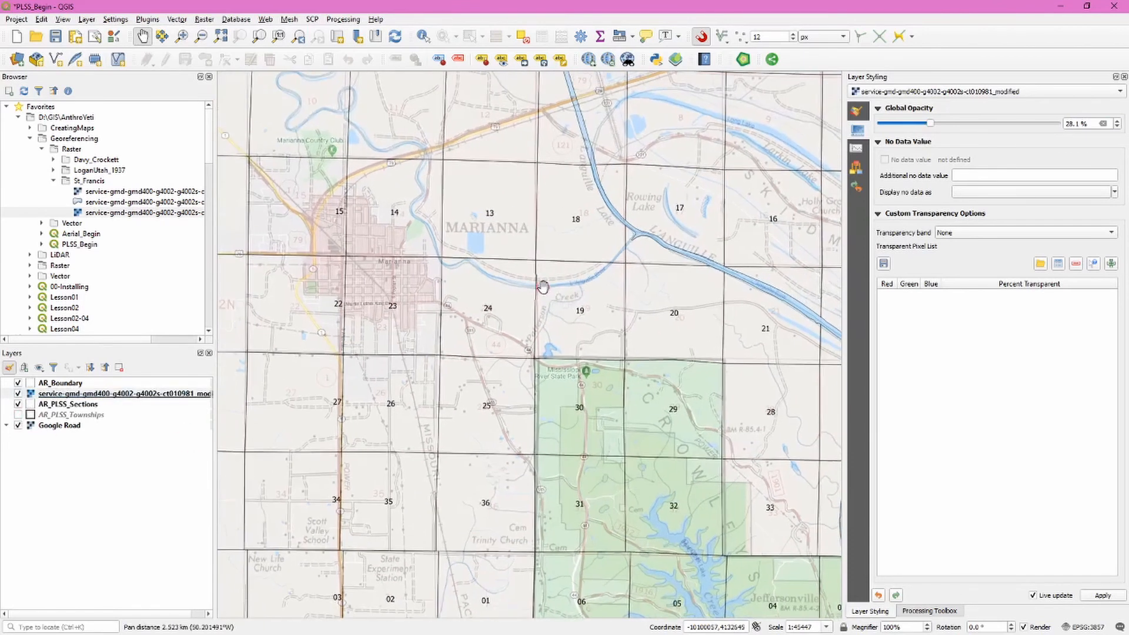
Inspect the alignment of the PLSS section lines with the semi-transparent topographic map from Marianna south past La Grange to North Lexa.
{"action": "left_click_drag", "start_coordinate": [475, 400], "coordinate": [479, 330]}
{"action": "left_click_drag", "start_coordinate": [484, 414], "coordinate": [495, 293]}
{"action": "left_click_drag", "start_coordinate": [420, 480], "coordinate": [365, 290]}
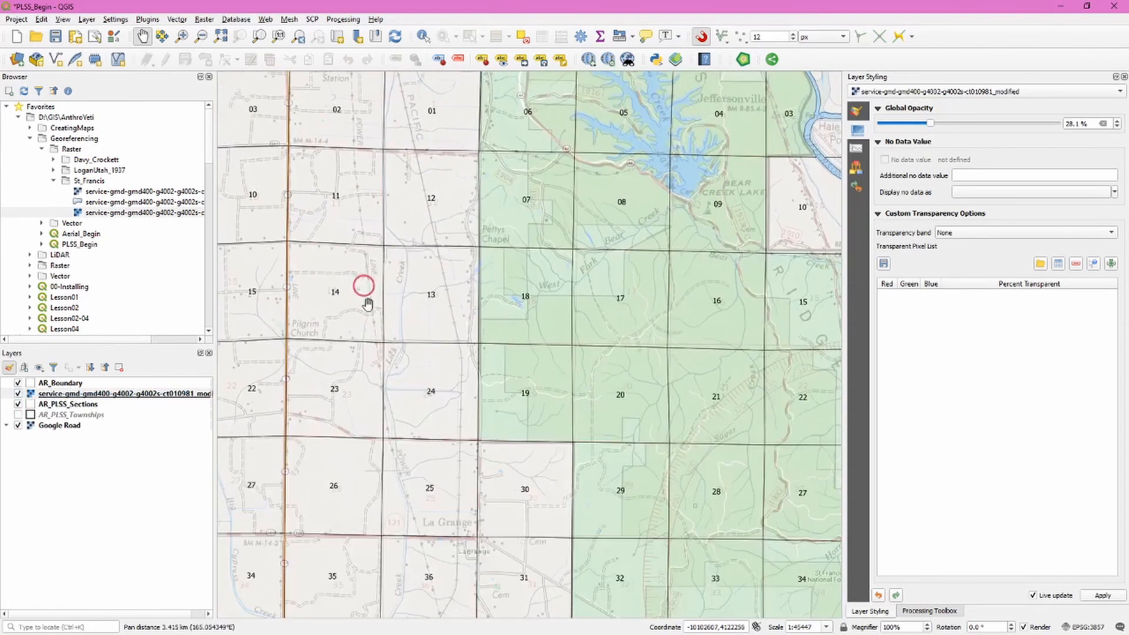
{"action": "left_click_drag", "start_coordinate": [627, 516], "coordinate": [475, 370]}
{"action": "left_click_drag", "start_coordinate": [376, 517], "coordinate": [521, 365]}
{"action": "left_click", "coordinate": [560, 395]}
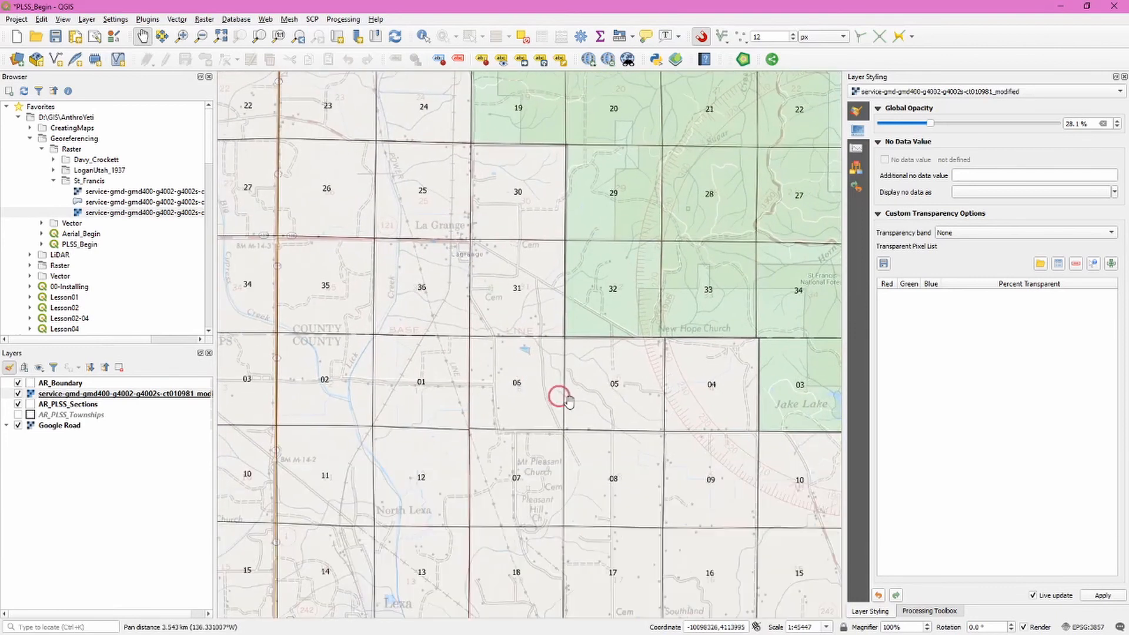
Toggle the georeferenced raster's visibility around La Grange and North Lexa to compare it with the section lines and basemap.
{"action": "left_click", "coordinate": [18, 393]}
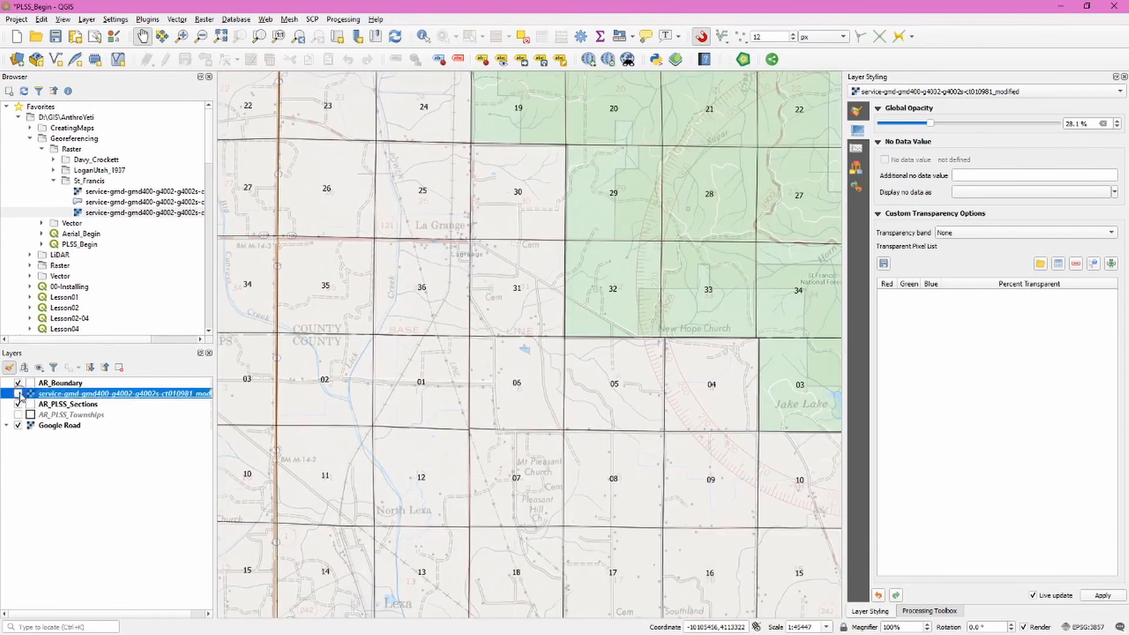
{"action": "left_click", "coordinate": [19, 393]}
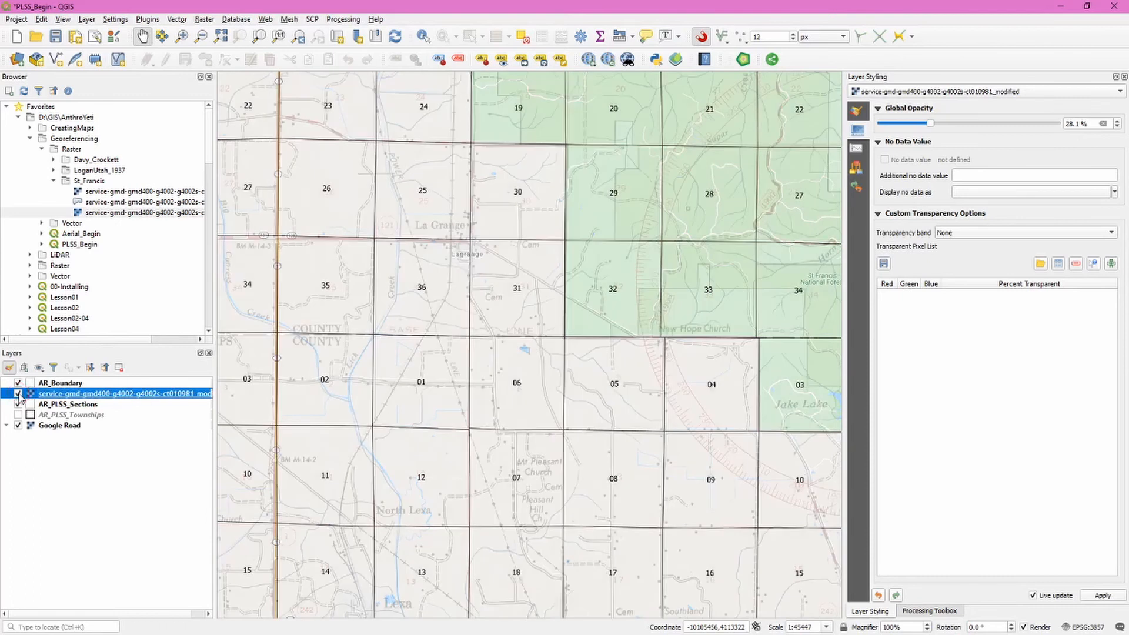
{"action": "left_click", "coordinate": [18, 394]}
{"action": "left_click", "coordinate": [18, 393]}
Hide the AR_PLSS_Sections layer and restore the georeferenced raster's global opacity to 100%.
{"action": "scroll", "coordinate": [517, 293], "scroll_direction": "down", "scroll_amount": 2}
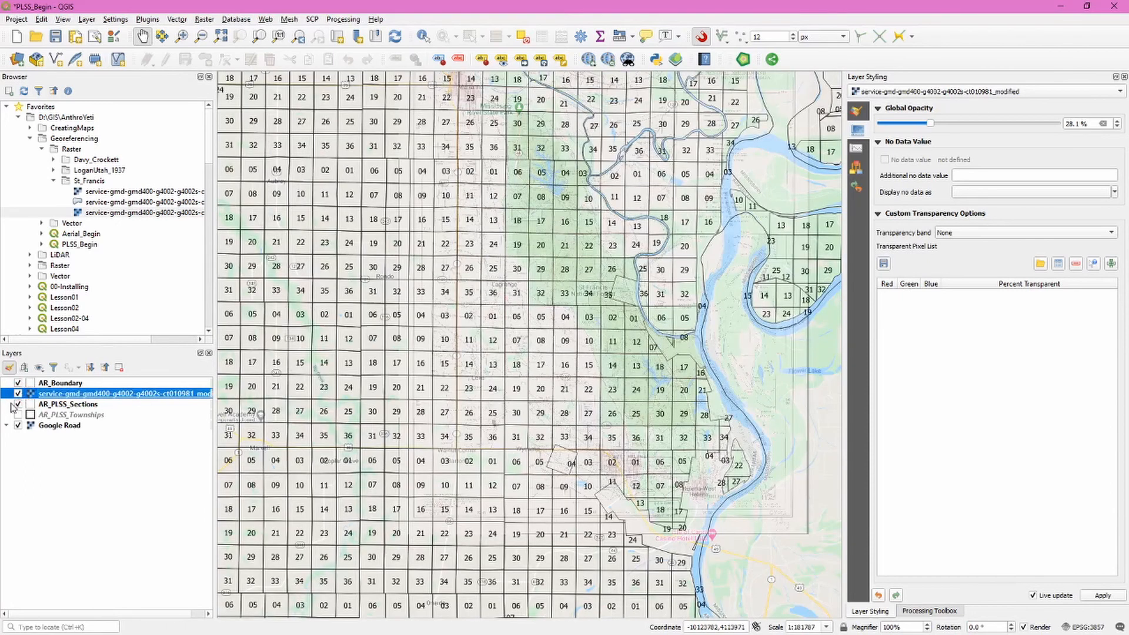
{"action": "left_click", "coordinate": [18, 404]}
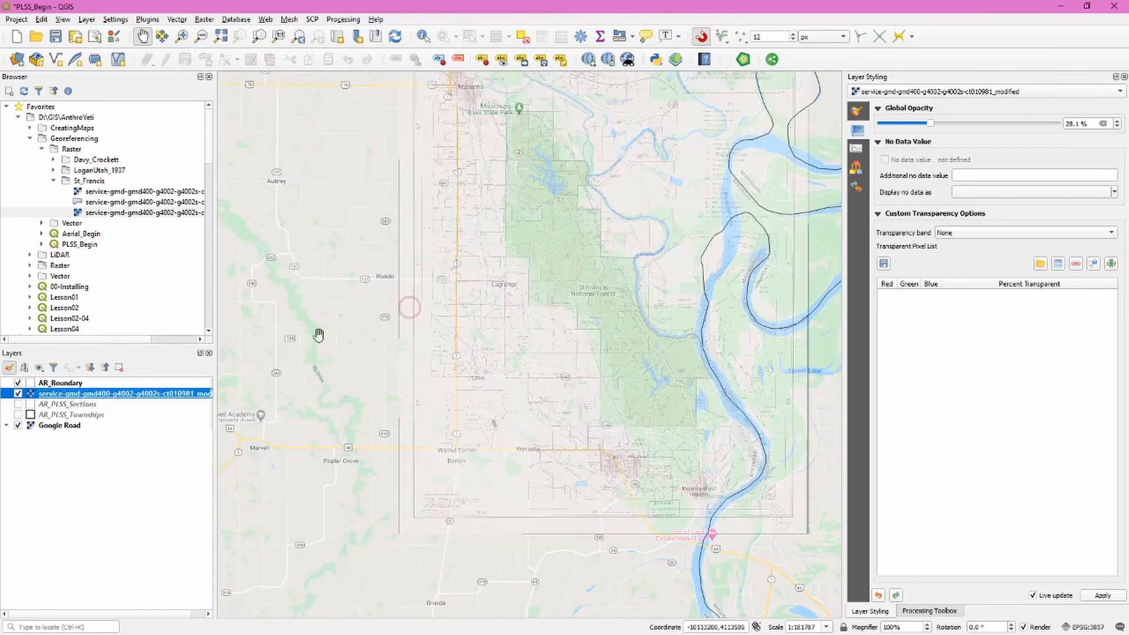
{"action": "left_click_drag", "start_coordinate": [937, 127], "coordinate": [1057, 124]}
{"action": "scroll", "coordinate": [312, 171], "scroll_direction": "up", "scroll_amount": 2}
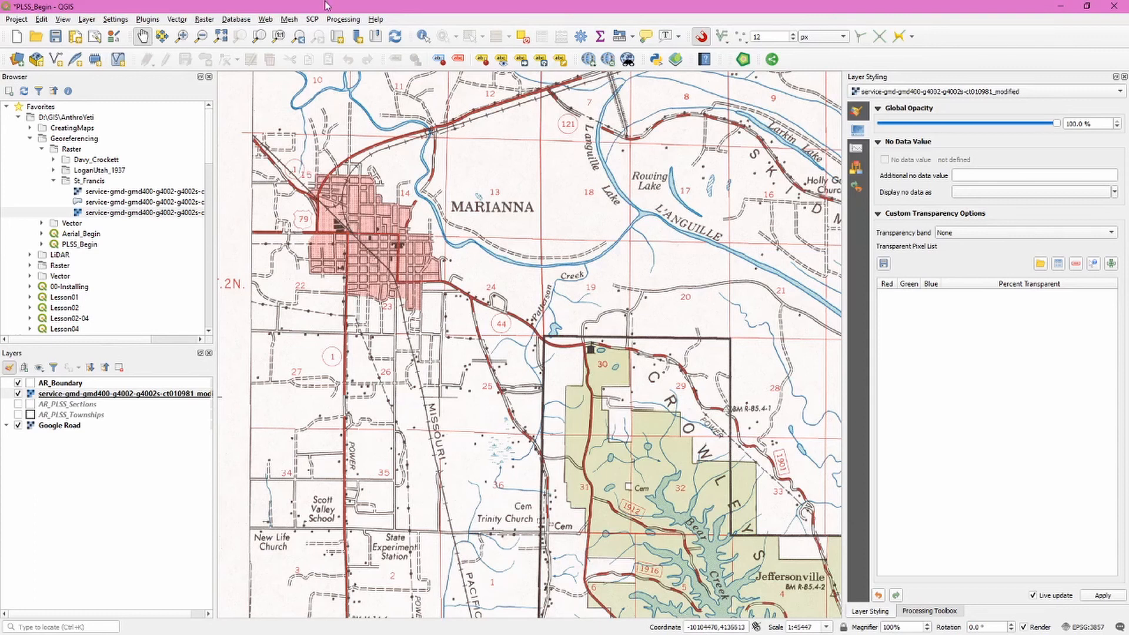
Start a new shapefile layer and set its file to Railroad.shp in the Georeferencing\Vector folder.
{"action": "left_click", "coordinate": [87, 19]}
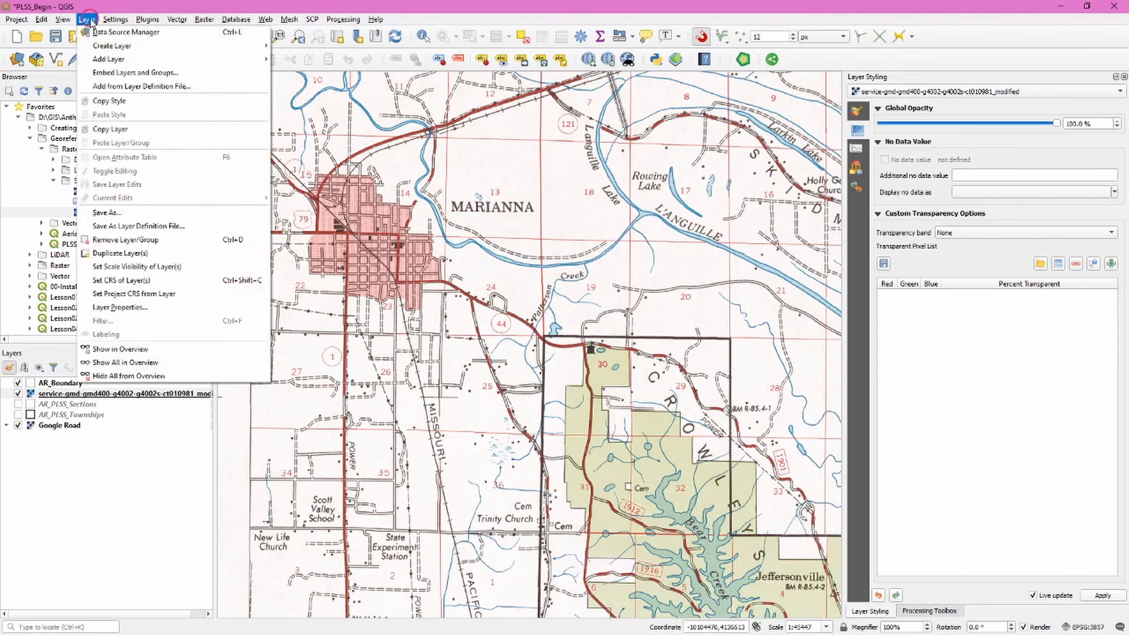
{"action": "left_click", "coordinate": [322, 59]}
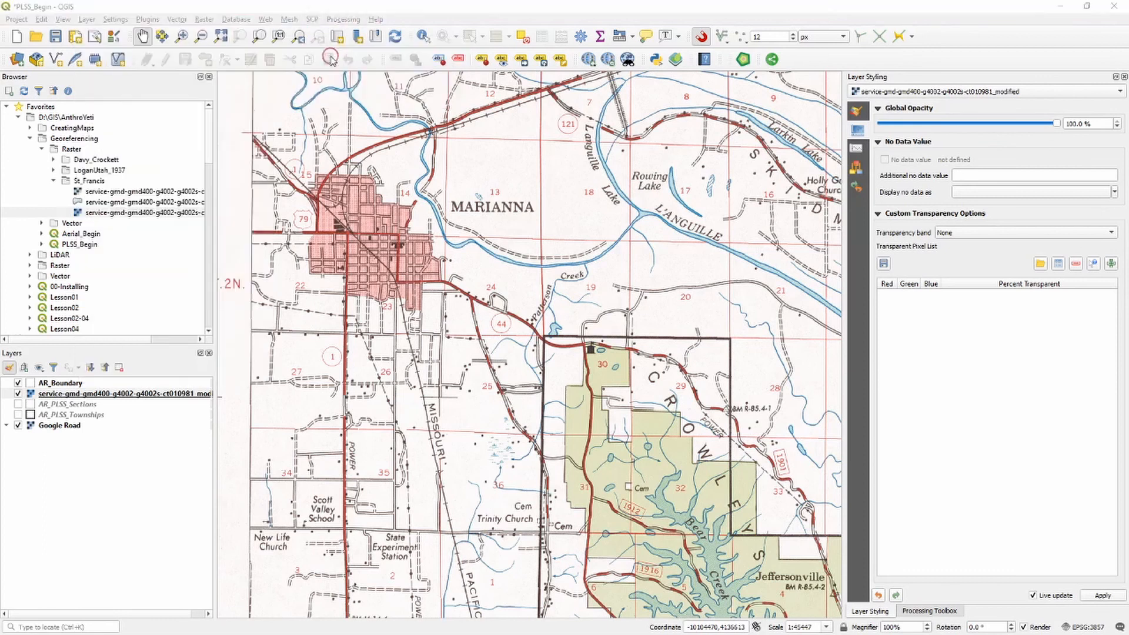
{"action": "left_click", "coordinate": [806, 37]}
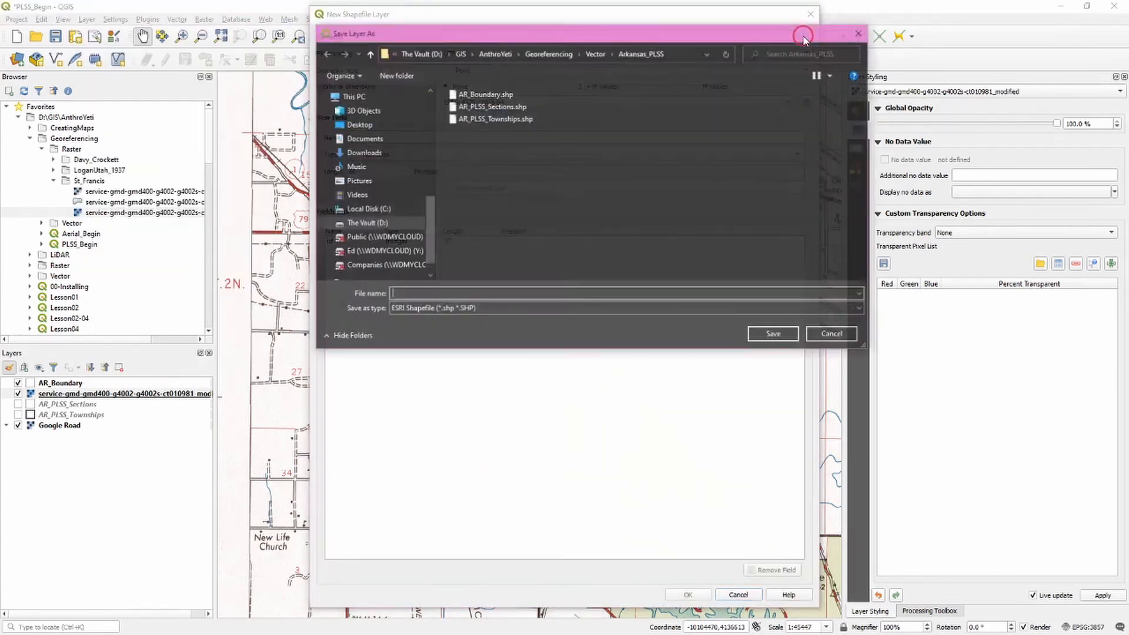
{"action": "left_click", "coordinate": [595, 54]}
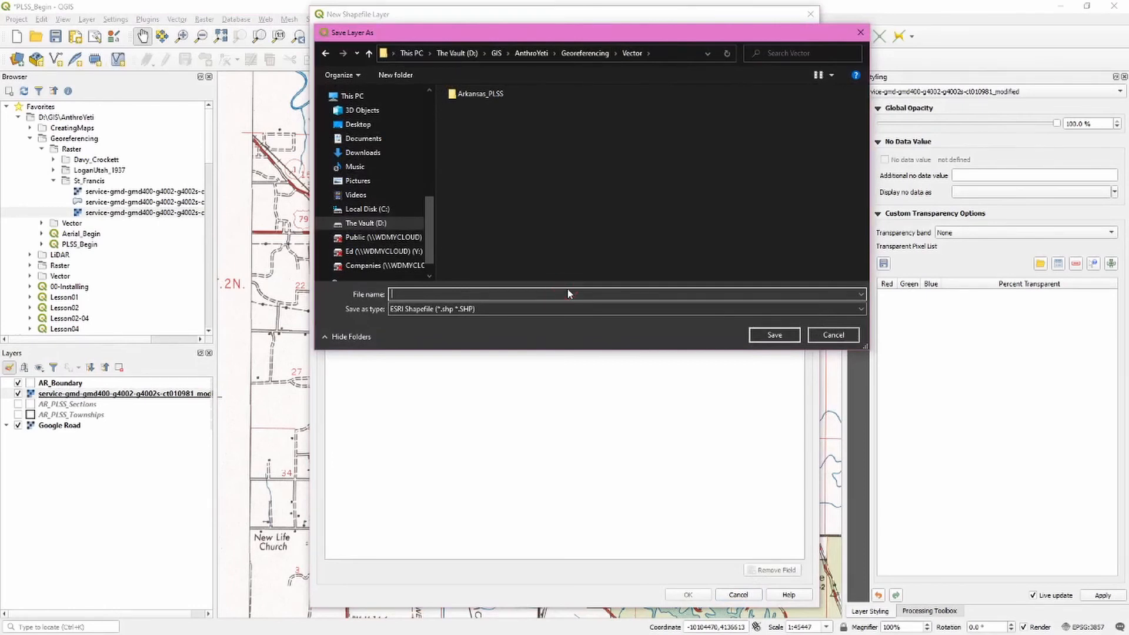
{"action": "type", "text": "Railroad"}
{"action": "key", "text": "Return"}
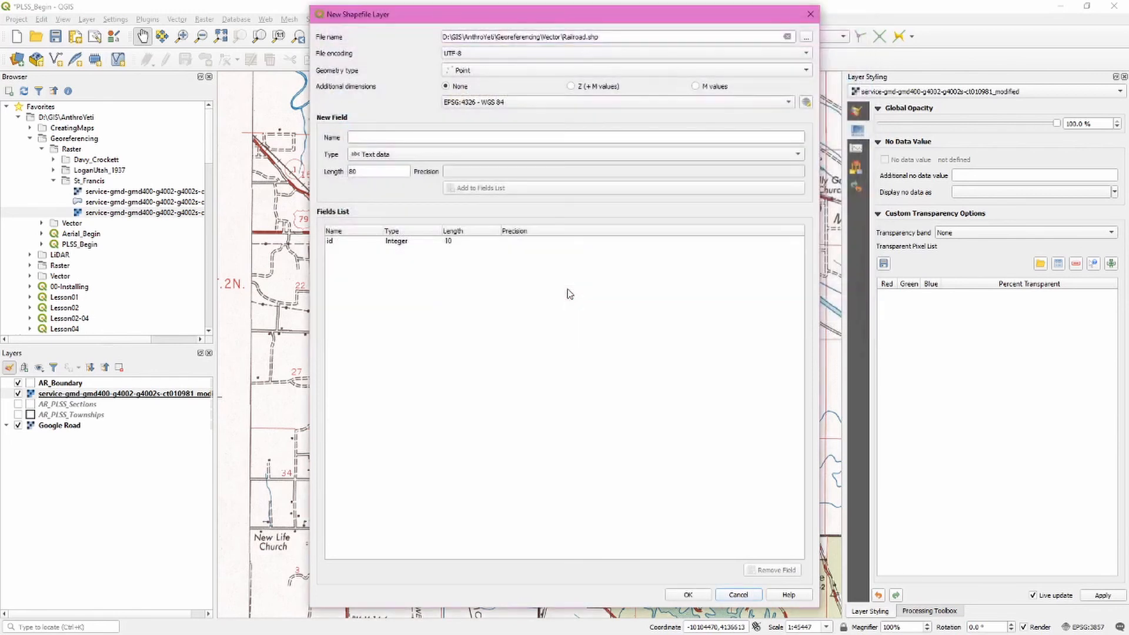
Set the new shapefile's geometry type to Line and its coordinate system to EPSG:3857 - WGS 84 / Pseudo-Mercator.
{"action": "left_click", "coordinate": [493, 70]}
{"action": "left_click", "coordinate": [501, 98]}
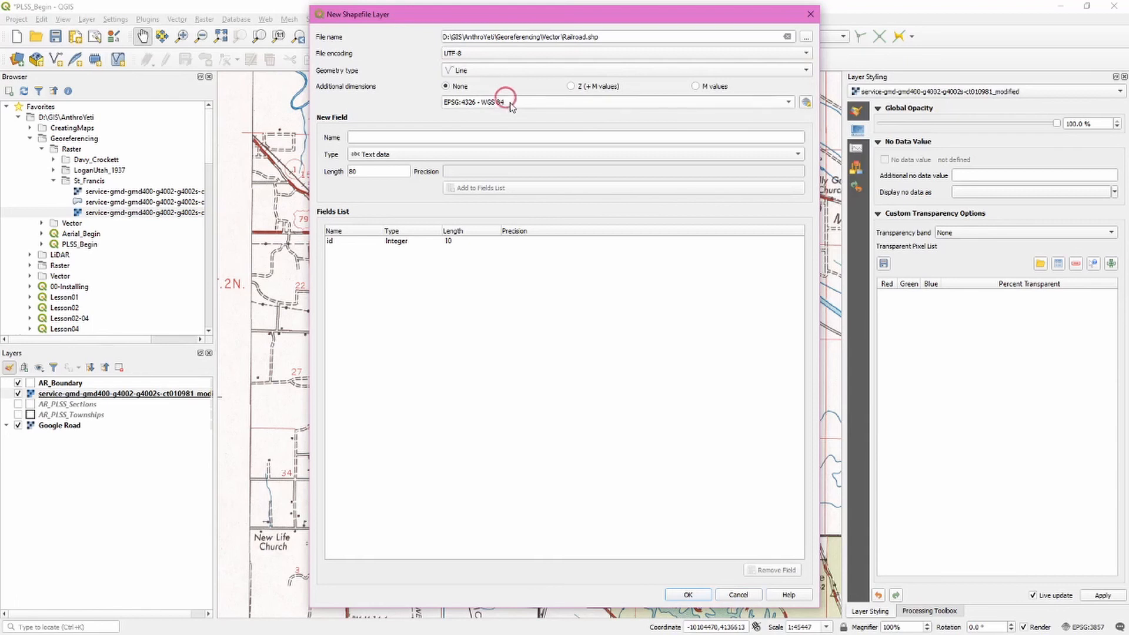
{"action": "left_click", "coordinate": [806, 102]}
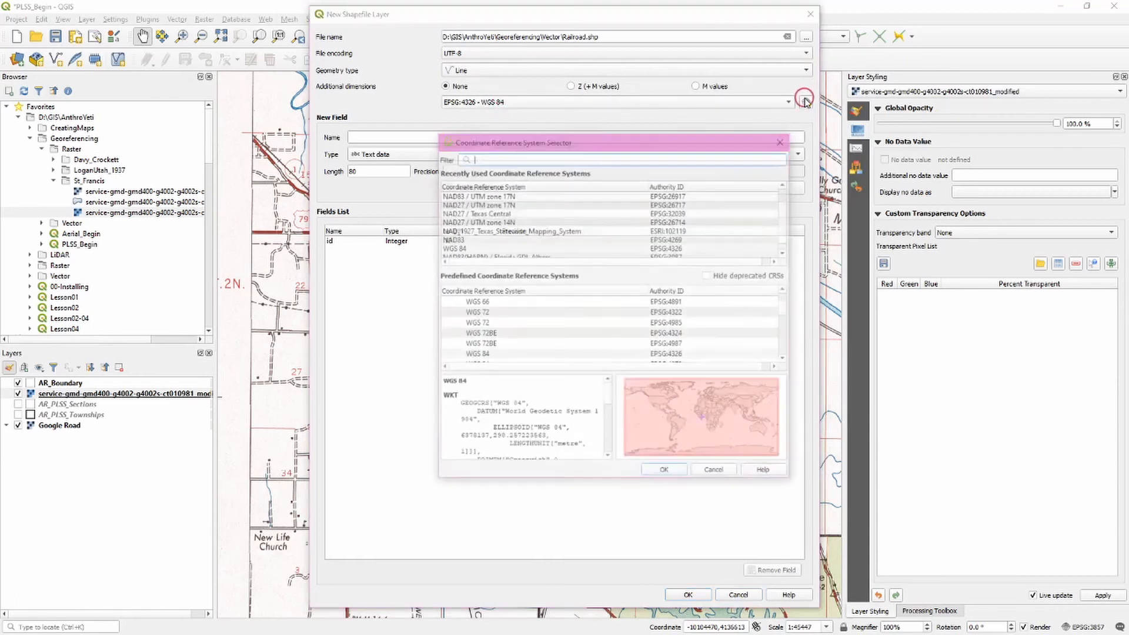
{"action": "scroll", "coordinate": [588, 237], "scroll_direction": "down", "scroll_amount": 1}
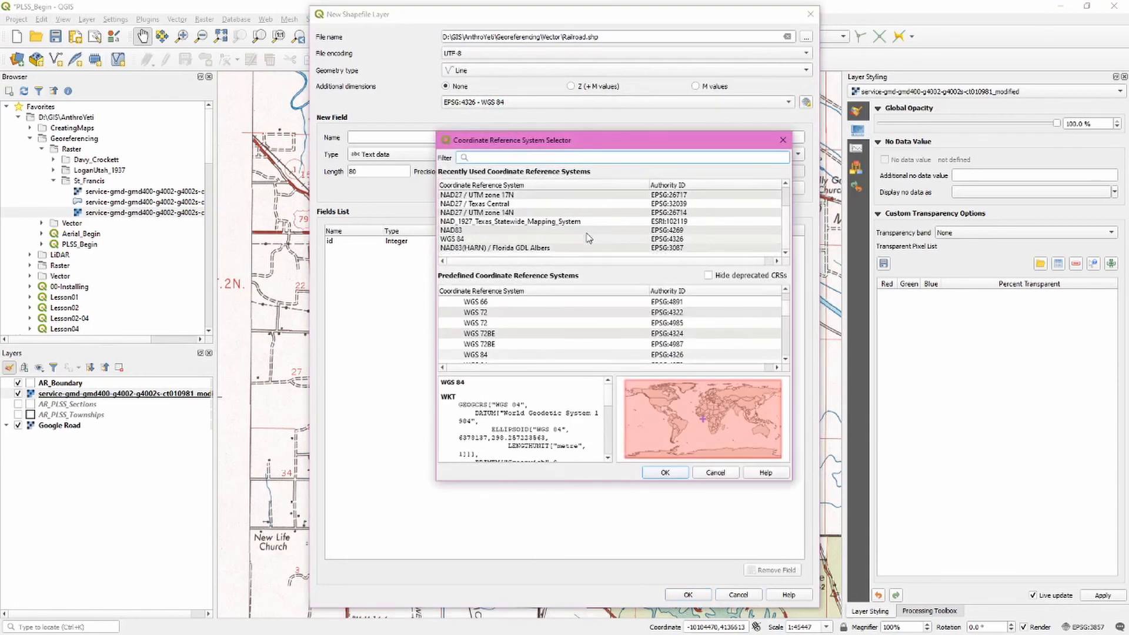
{"action": "scroll", "coordinate": [587, 234], "scroll_direction": "up", "scroll_amount": 1}
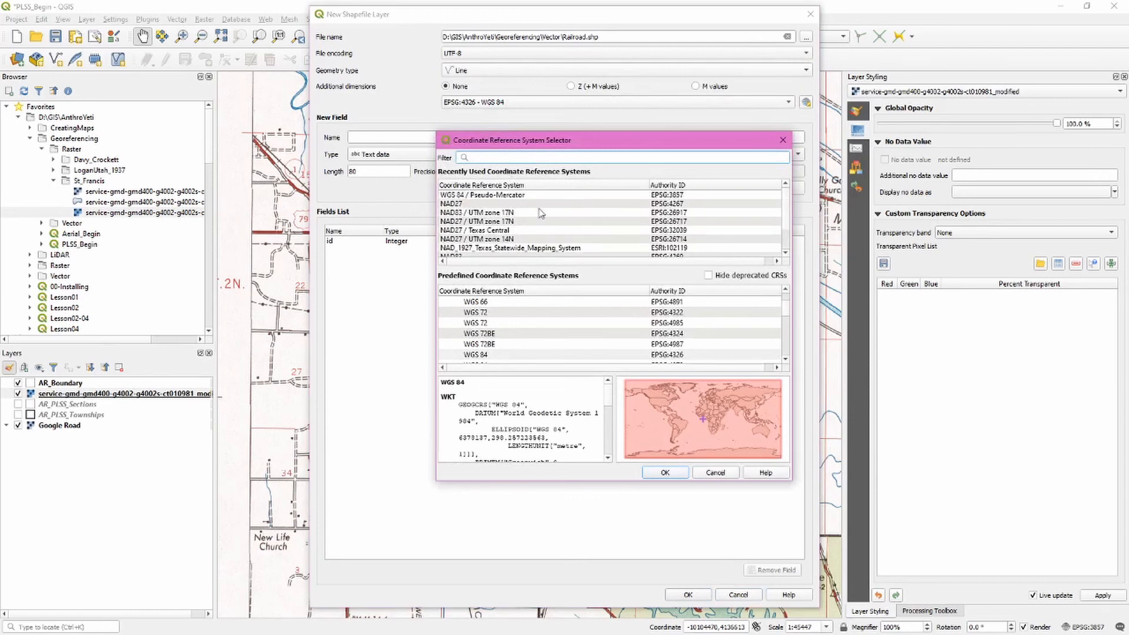
{"action": "left_click", "coordinate": [489, 195]}
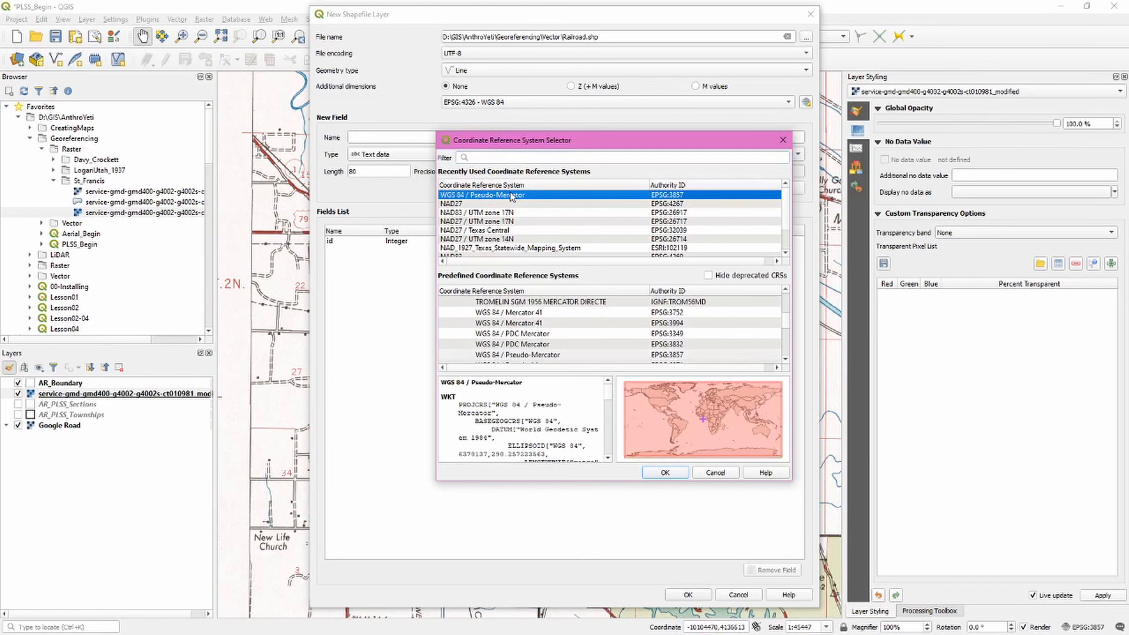
{"action": "left_click", "coordinate": [665, 472]}
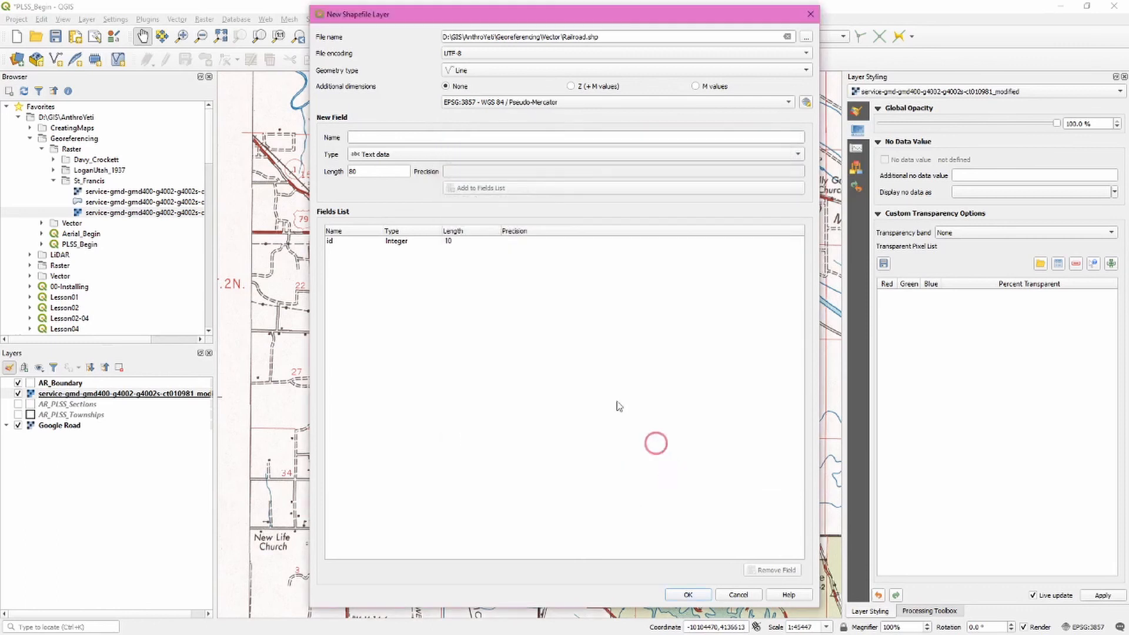
Add a text field named Descriptio with length 80 and create the Railroad shapefile layer.
{"action": "left_click", "coordinate": [368, 137]}
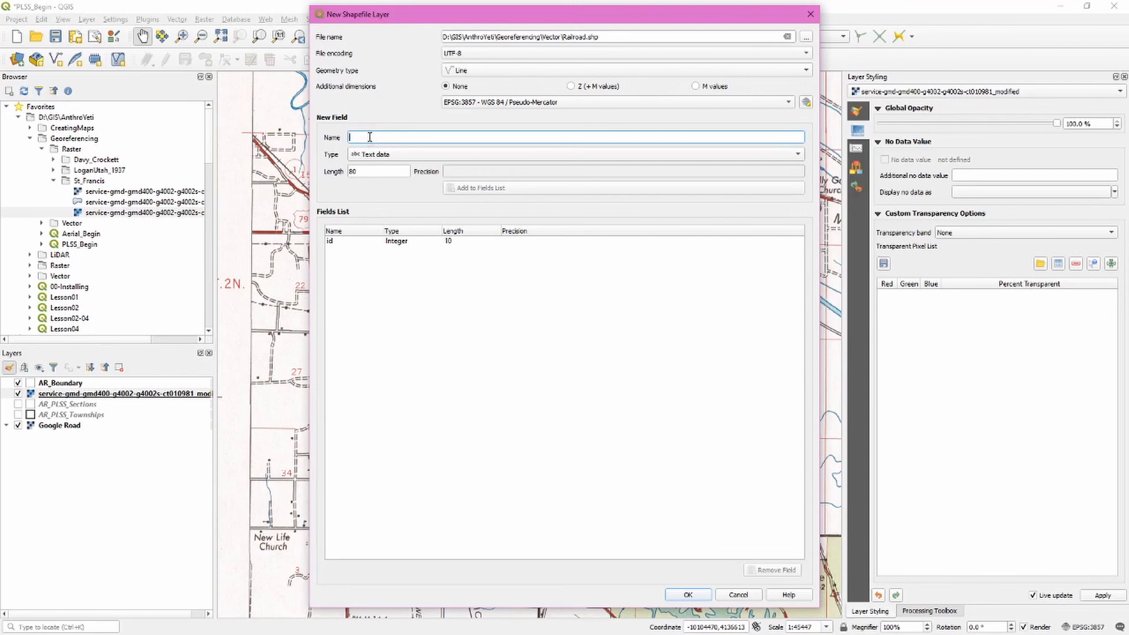
{"action": "type", "text": "Descriptio"}
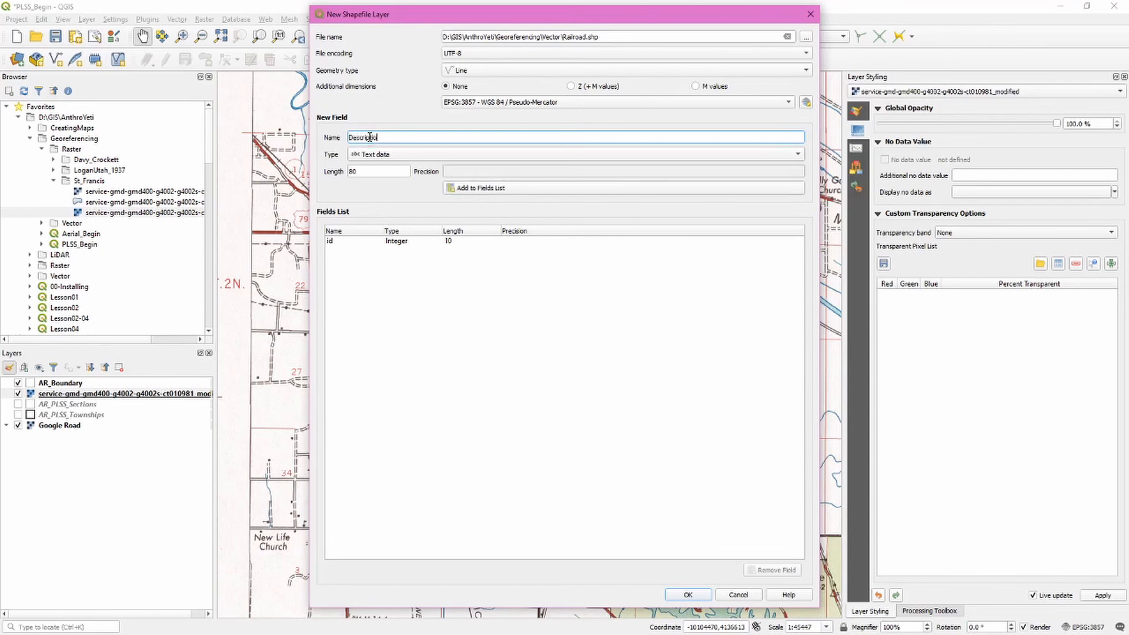
{"action": "left_click", "coordinate": [491, 188]}
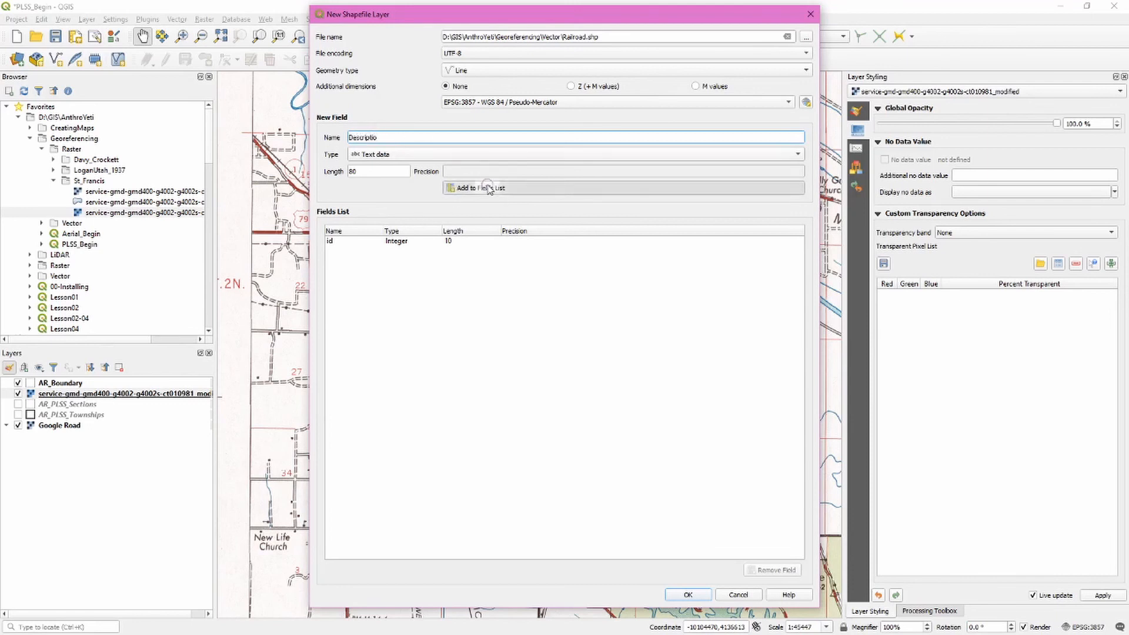
{"action": "left_click", "coordinate": [407, 257]}
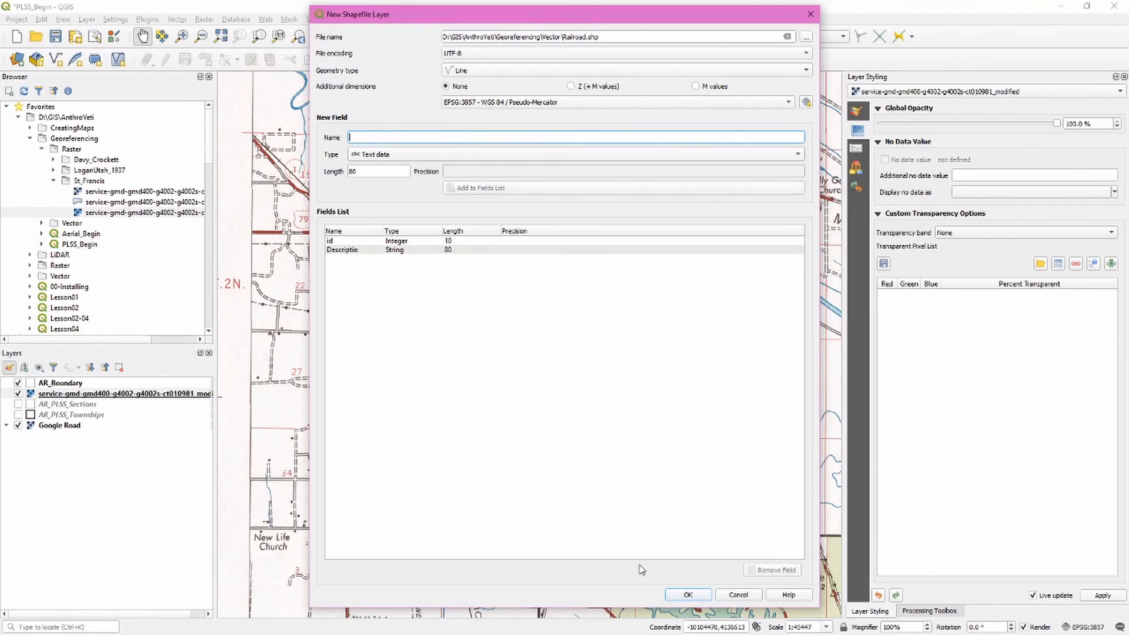
{"action": "left_click", "coordinate": [687, 595]}
Enable editing on the Railroad layer and trace the Missouri Pacific railroad line from central Marianna south to Lexa.
{"action": "left_click", "coordinate": [48, 396]}
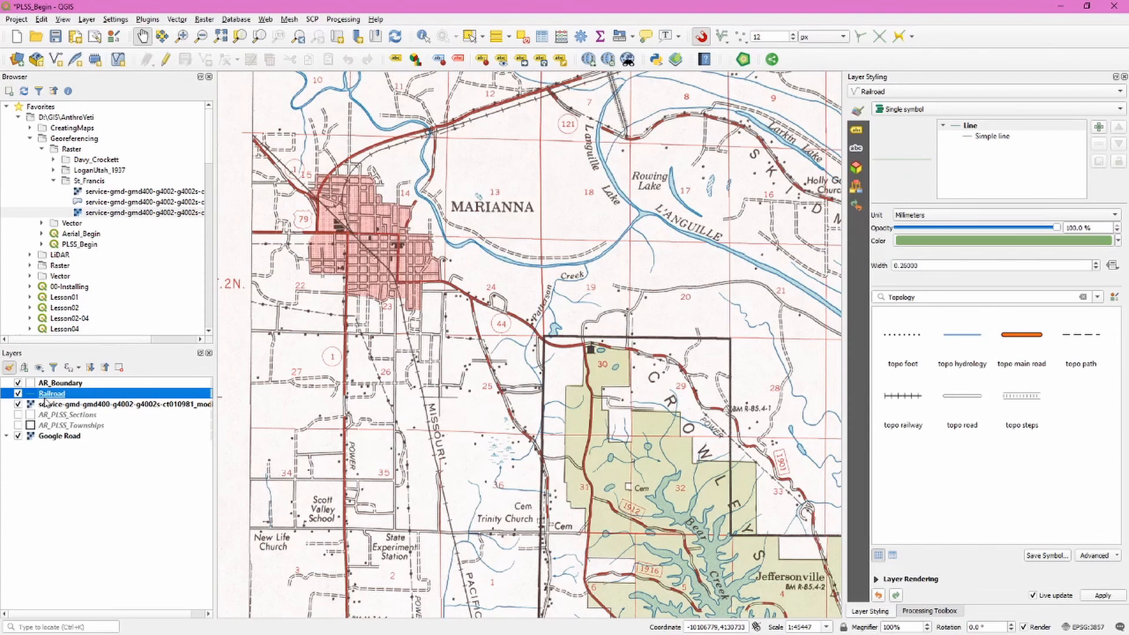
{"action": "left_click", "coordinate": [165, 61]}
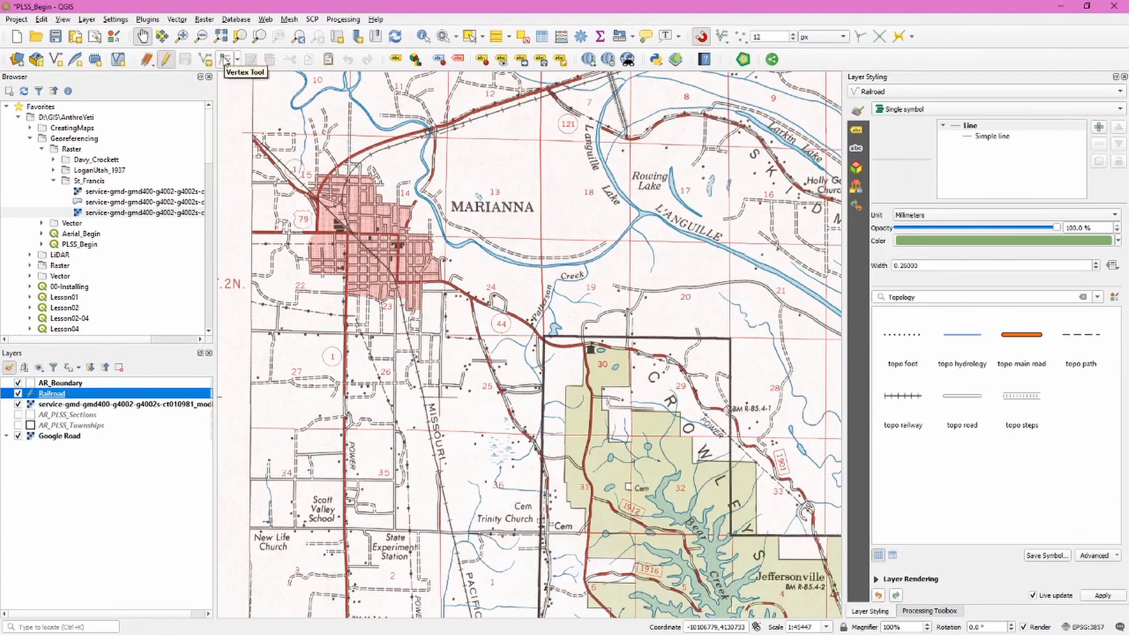
{"action": "left_click", "coordinate": [205, 59]}
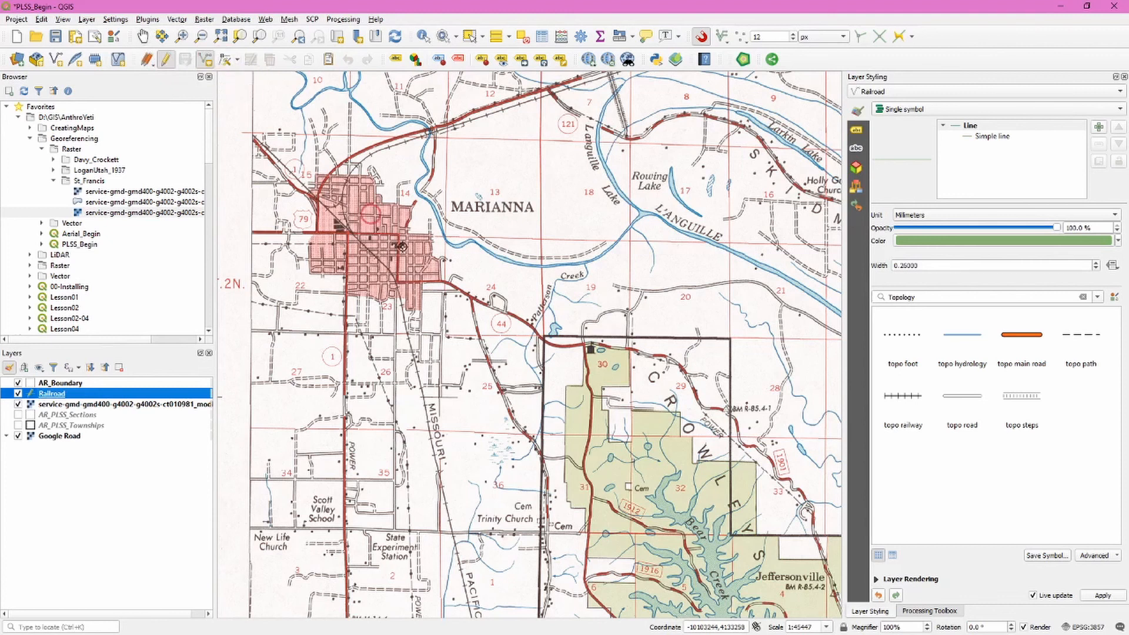
{"action": "scroll", "coordinate": [369, 248], "scroll_direction": "up", "scroll_amount": 1}
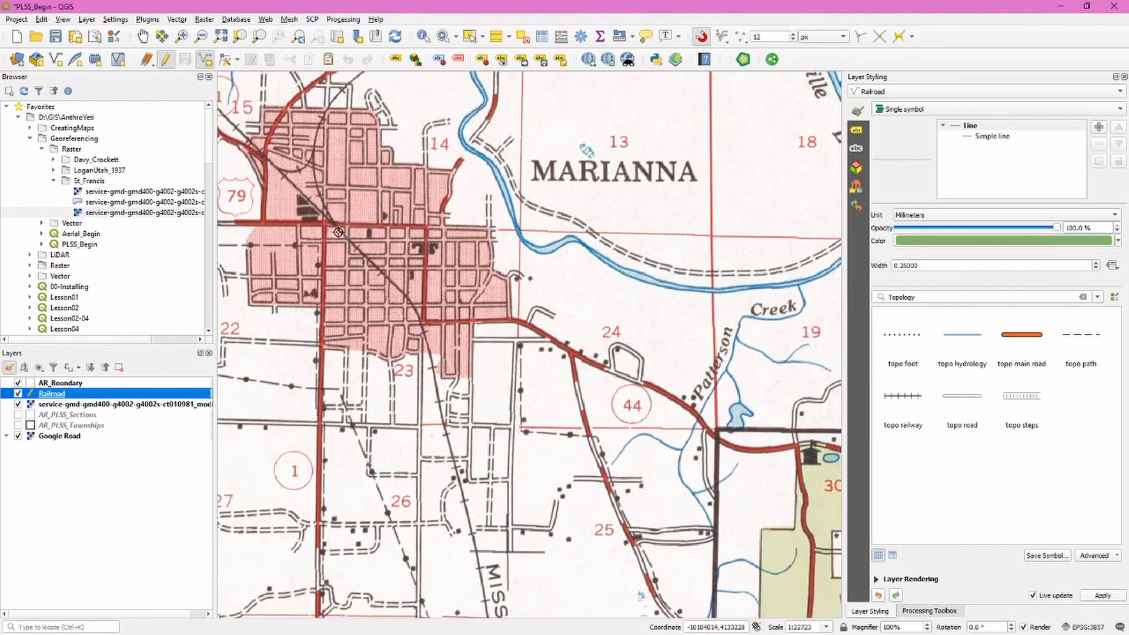
{"action": "left_click", "coordinate": [337, 228]}
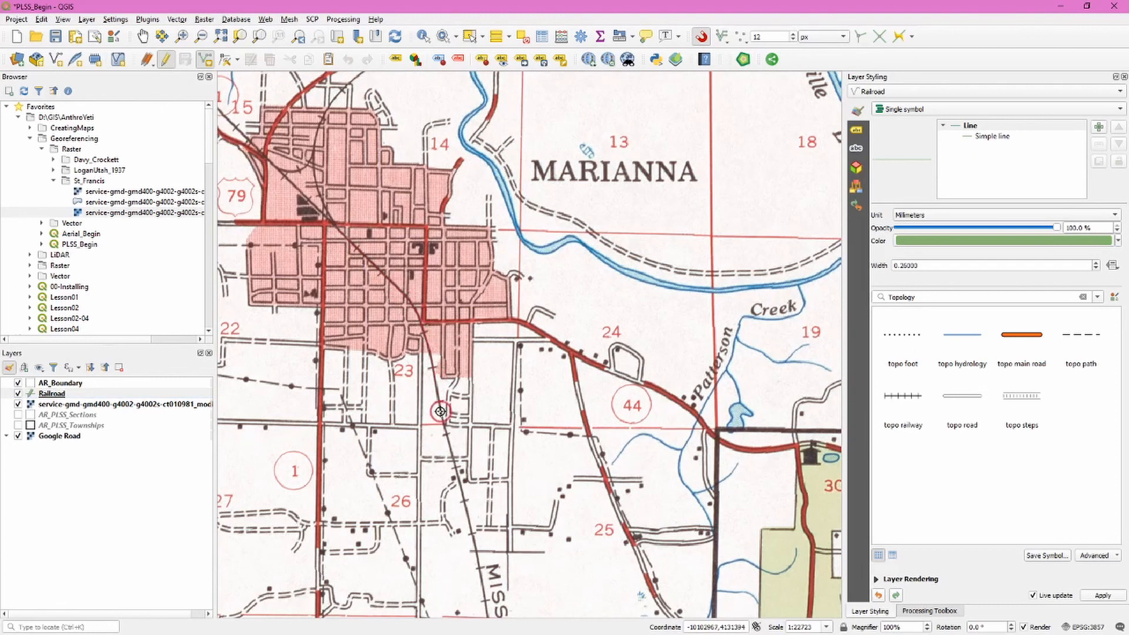
{"action": "left_click", "coordinate": [455, 460]}
{"action": "left_click_drag", "start_coordinate": [518, 500], "coordinate": [521, 297]}
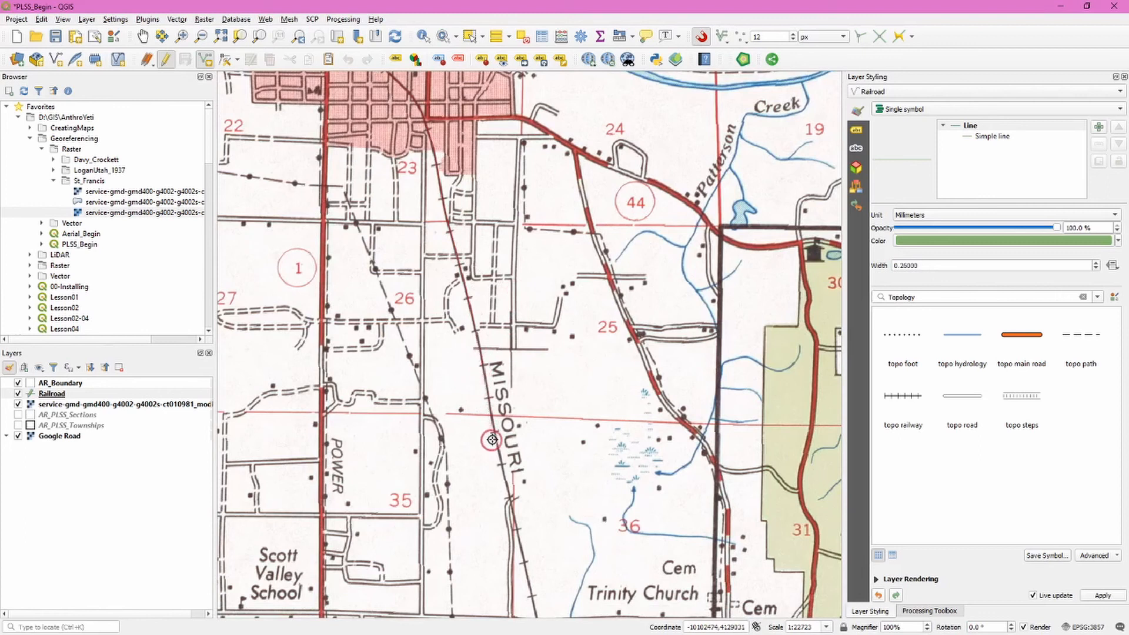
{"action": "left_click", "coordinate": [517, 468]}
{"action": "left_click_drag", "start_coordinate": [551, 495], "coordinate": [545, 254]}
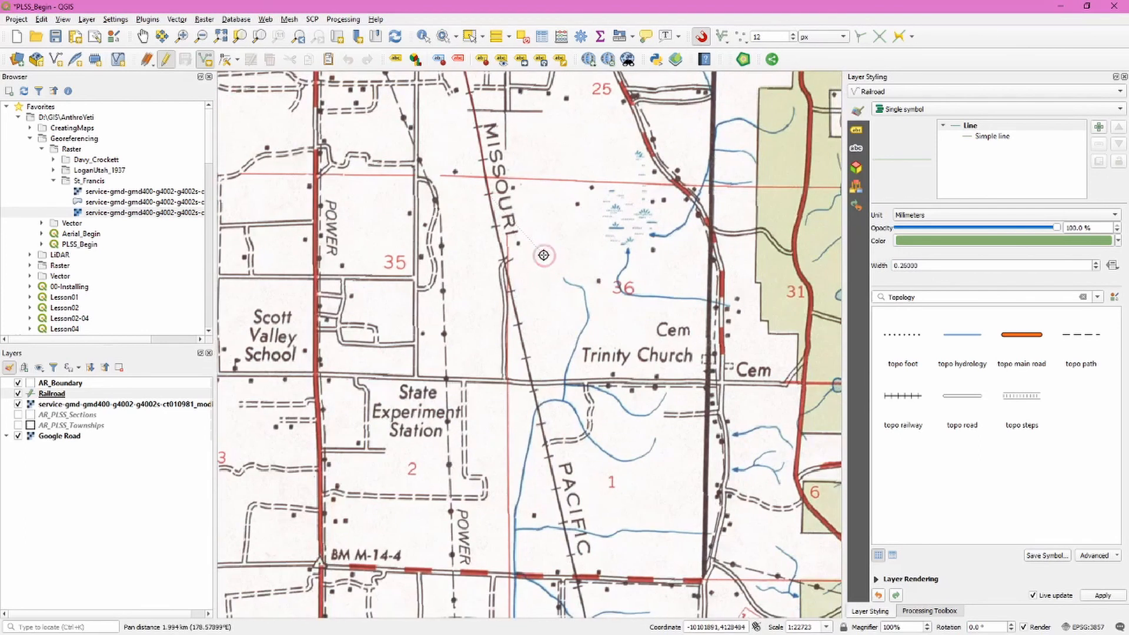
{"action": "left_click", "coordinate": [536, 402]}
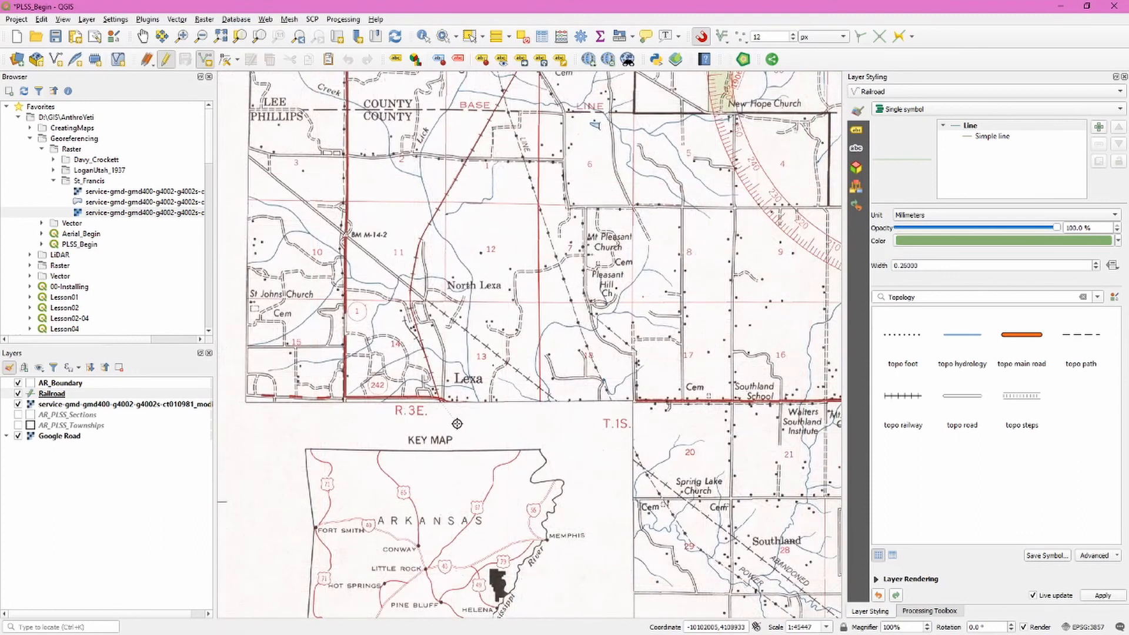
Finish the traced line at Lexa and save the feature with Railroad as its Descriptio value.
{"action": "right_click", "coordinate": [457, 423]}
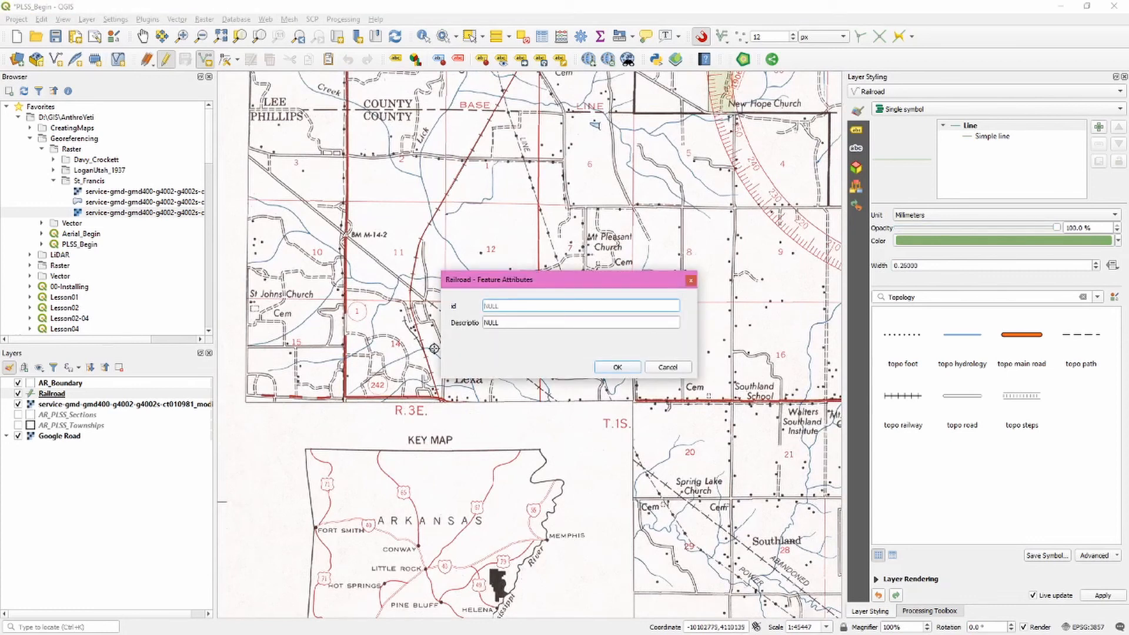
{"action": "key", "text": "Tab"}
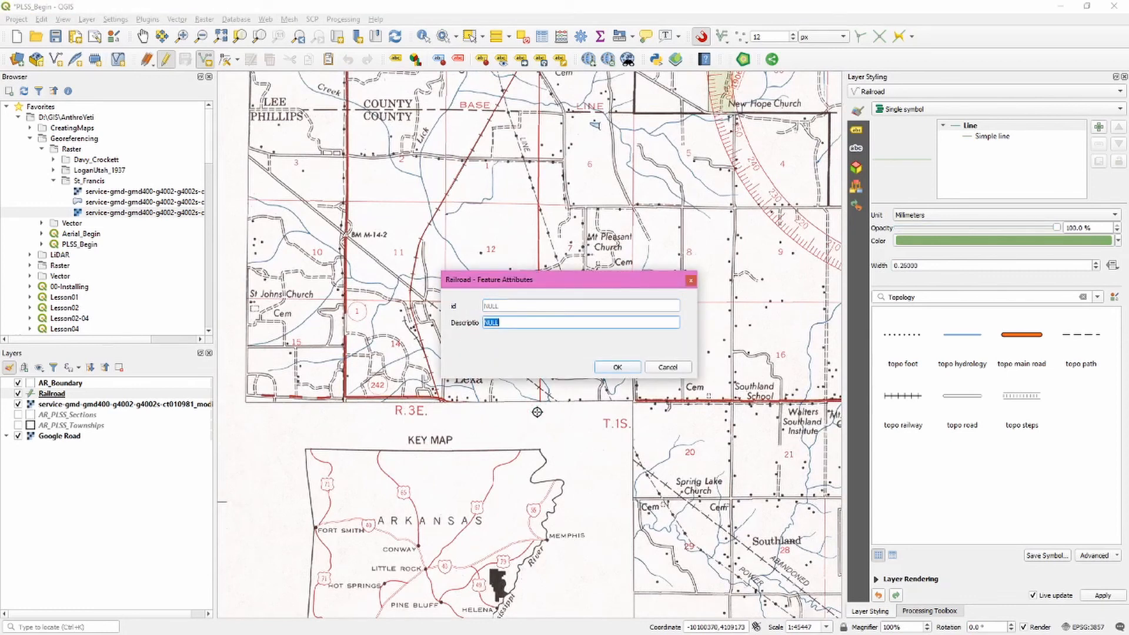
{"action": "type", "text": "Railroad"}
{"action": "left_click", "coordinate": [631, 368]}
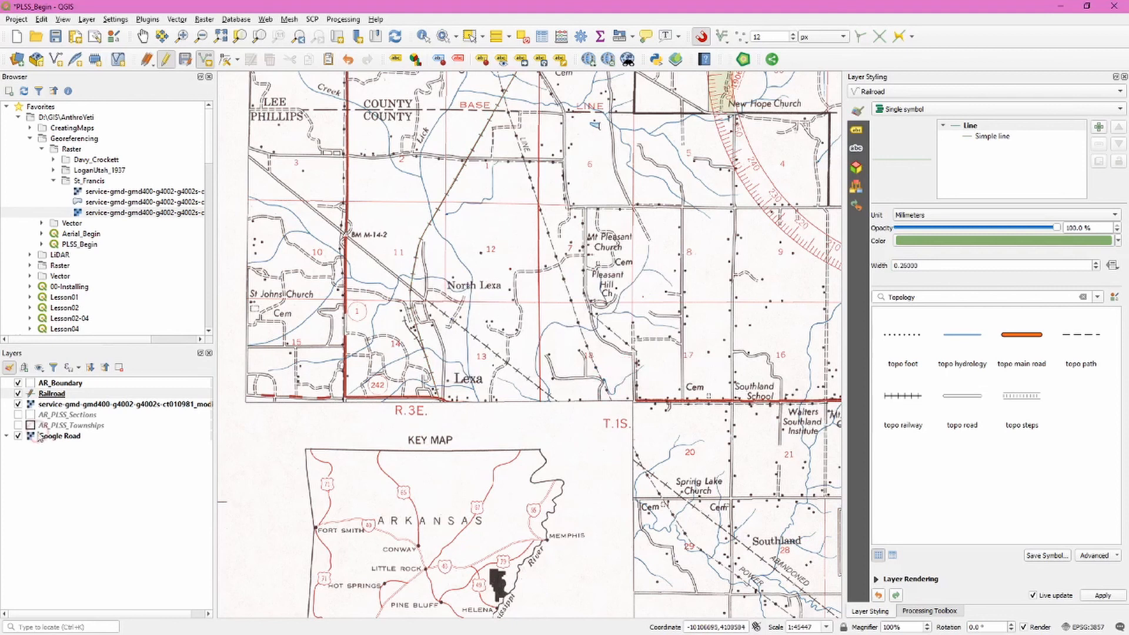
Hide the georeferenced topographic map and compare the traced railroad with the Google Road basemap between Lexa and Lagrange.
{"action": "left_click", "coordinate": [18, 405]}
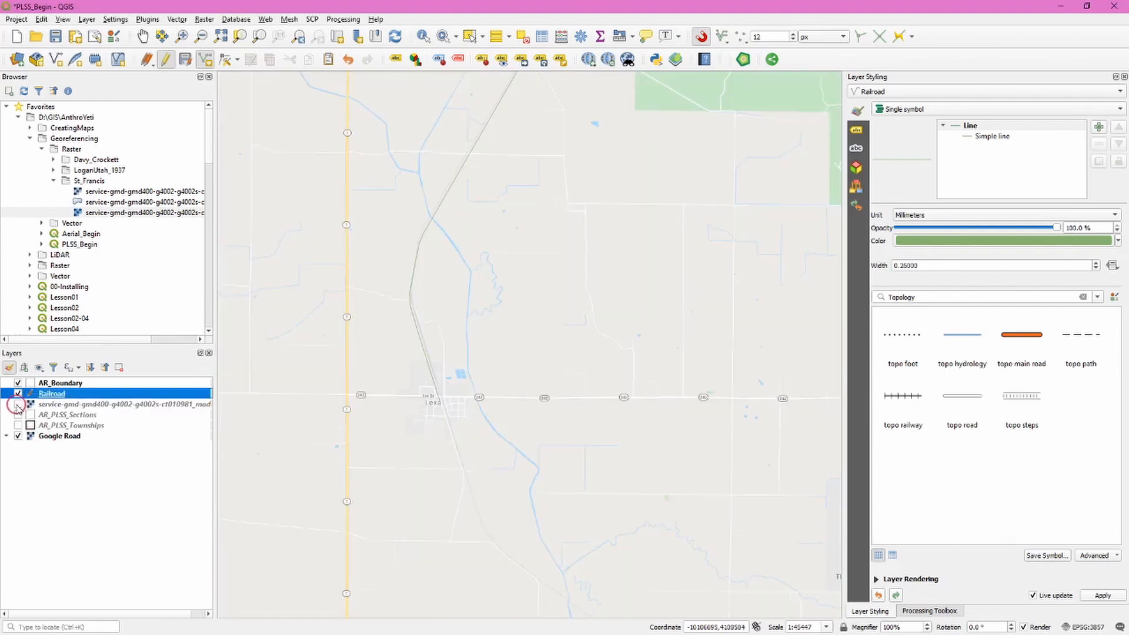
{"action": "scroll", "coordinate": [433, 362], "scroll_direction": "up", "scroll_amount": 1}
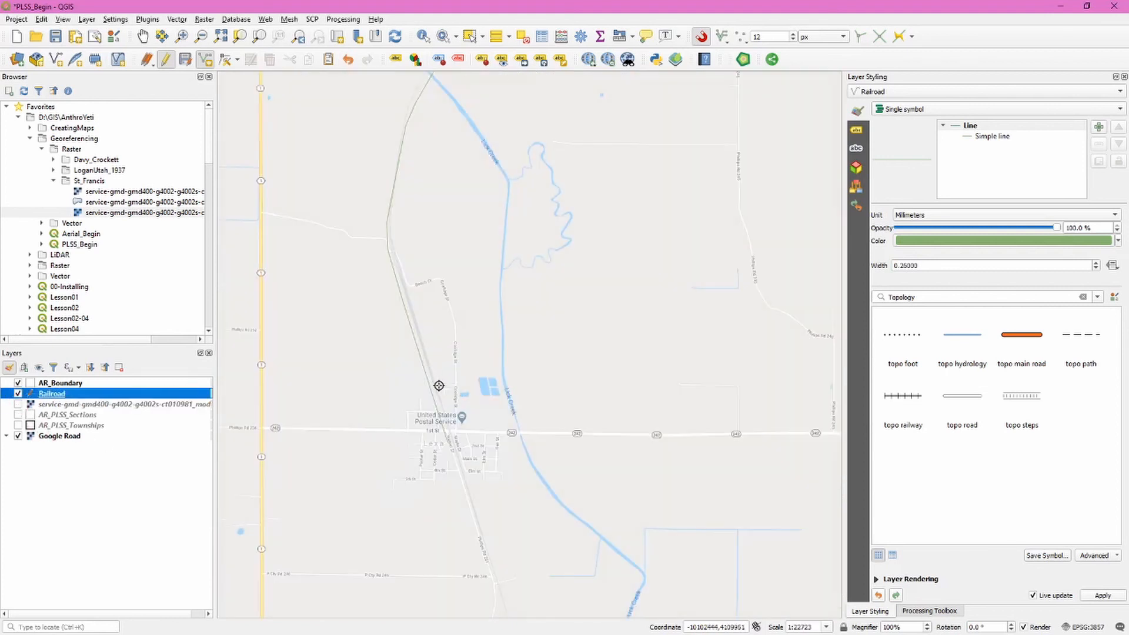
{"action": "scroll", "coordinate": [443, 382], "scroll_direction": "down", "scroll_amount": 1}
{"action": "left_click_drag", "start_coordinate": [527, 172], "coordinate": [547, 383]}
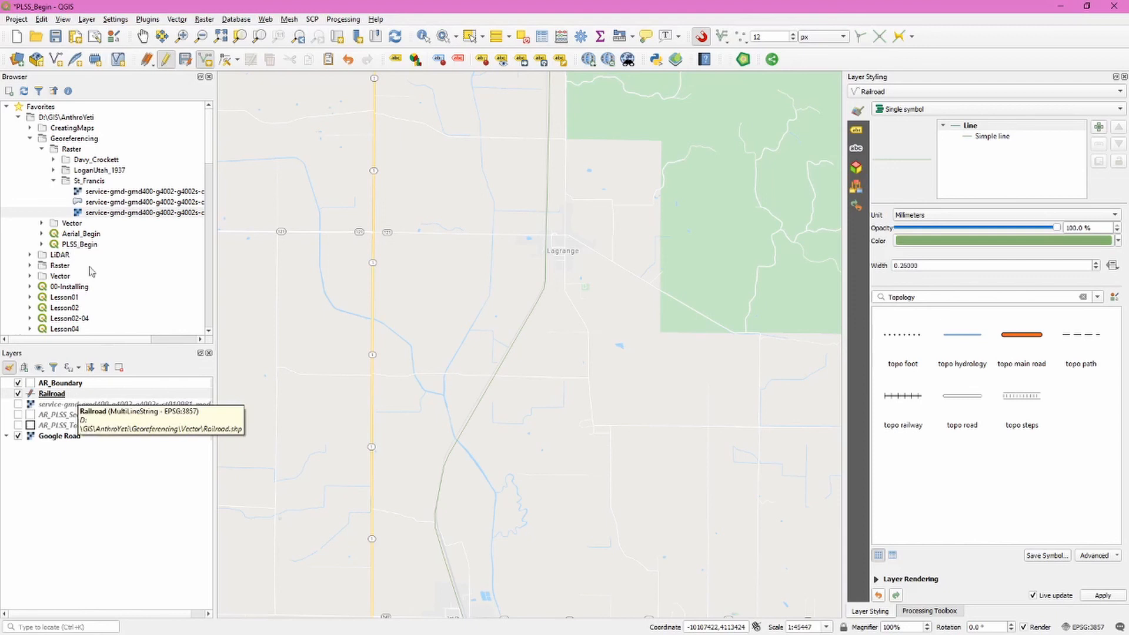
End the editing session on the Railroad layer.
{"action": "left_click", "coordinate": [73, 395]}
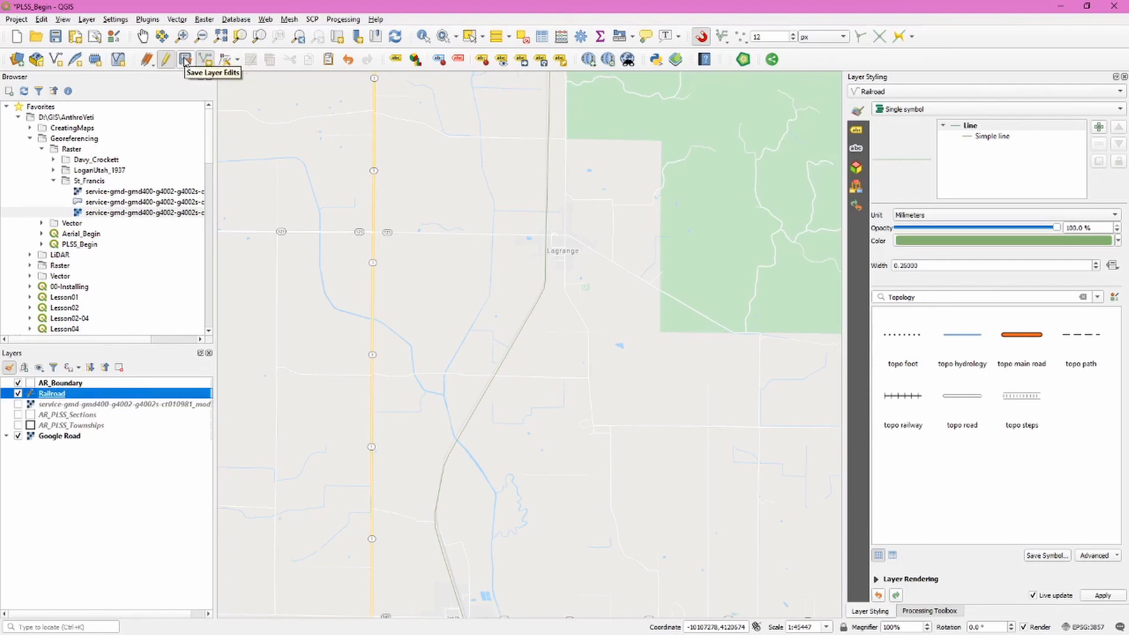
{"action": "left_click", "coordinate": [166, 59]}
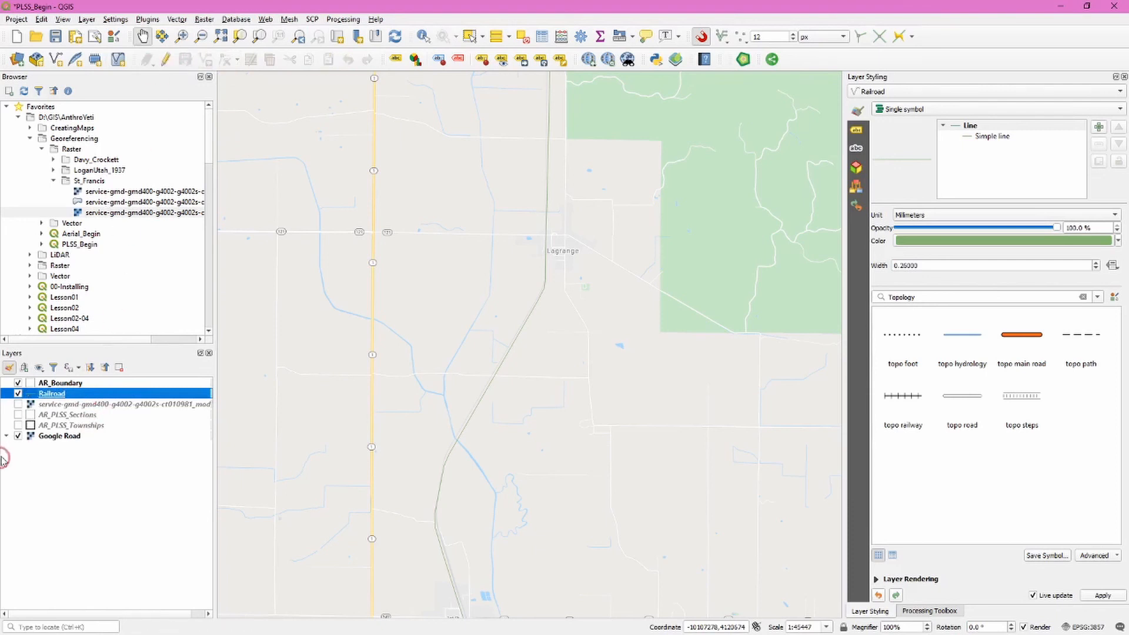
Hide the Google Road basemap and apply the topo railway symbol to the Railroad line.
{"action": "scroll", "coordinate": [397, 331], "scroll_direction": "down", "scroll_amount": 2}
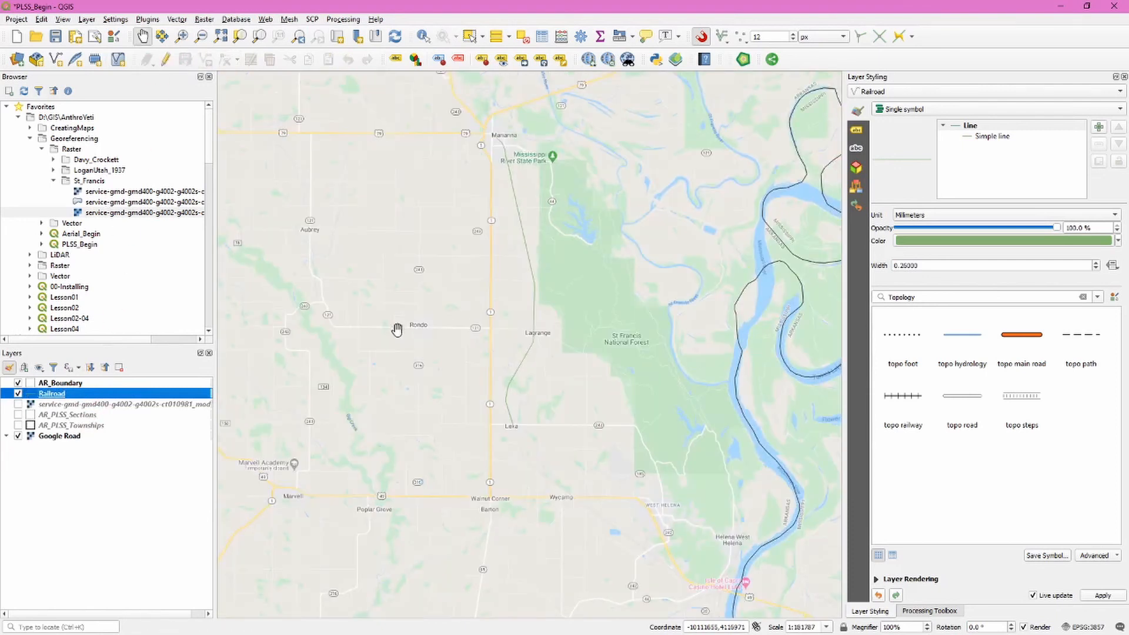
{"action": "left_click", "coordinate": [19, 436]}
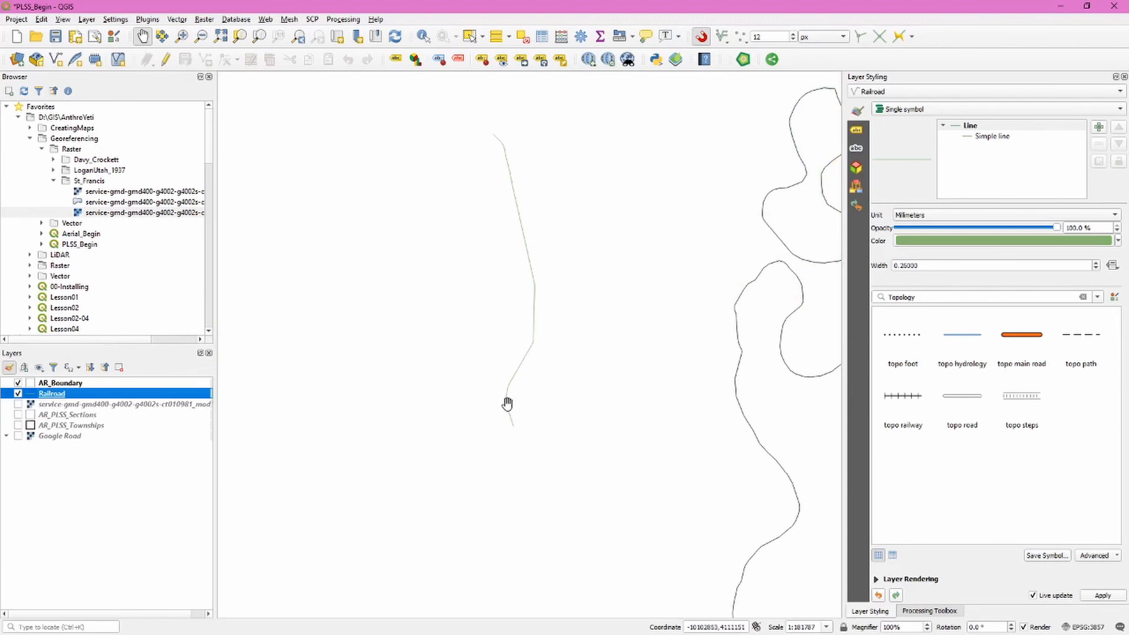
{"action": "left_click", "coordinate": [909, 398]}
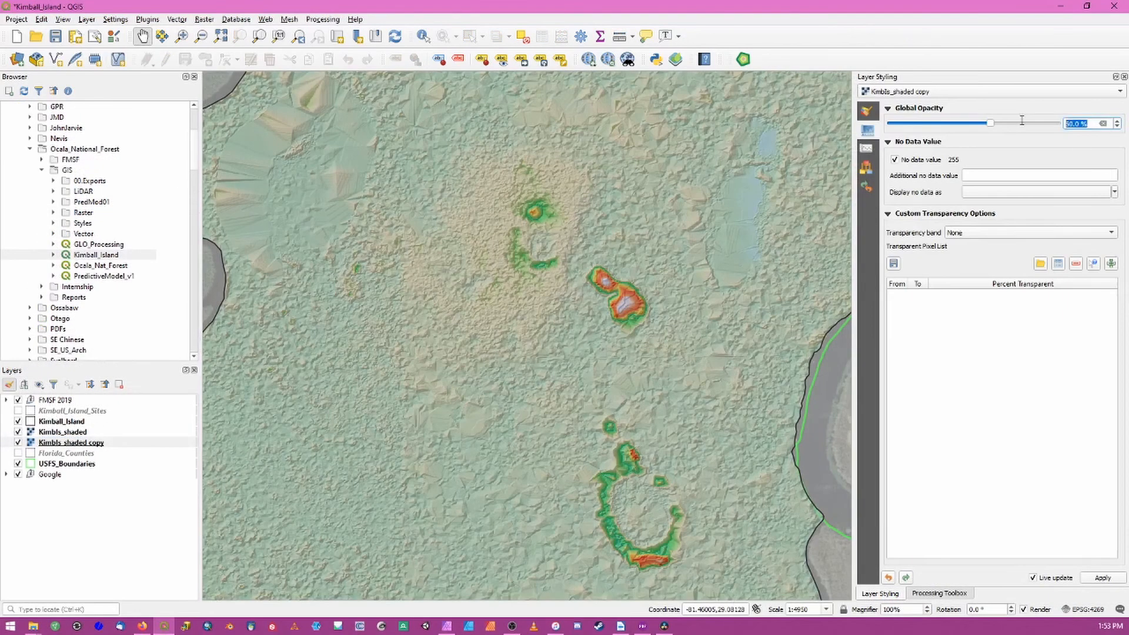
{"action": "left_click_drag", "start_coordinate": [602, 469], "coordinate": [547, 357]}
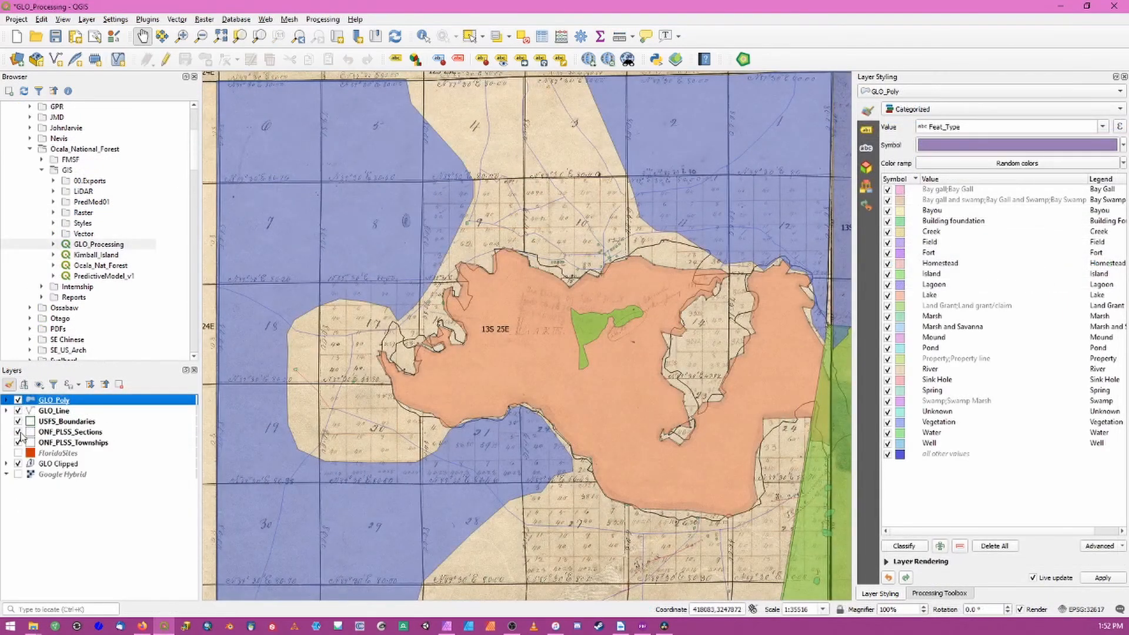